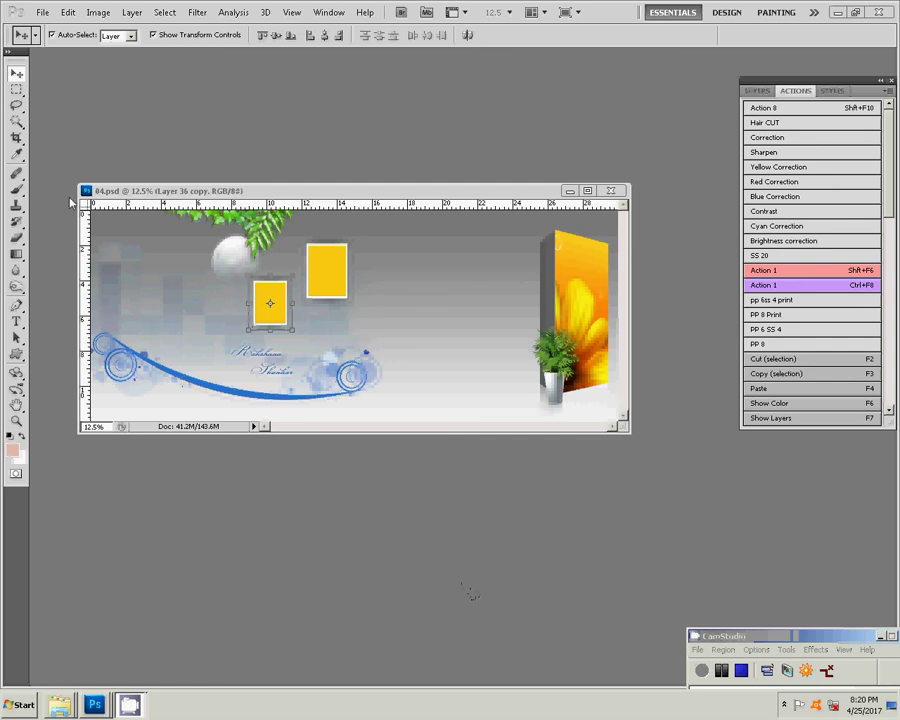
- Open and cancel the Fill dialog, then switch to the Move tool
click(68, 12)
key(shift+F5)
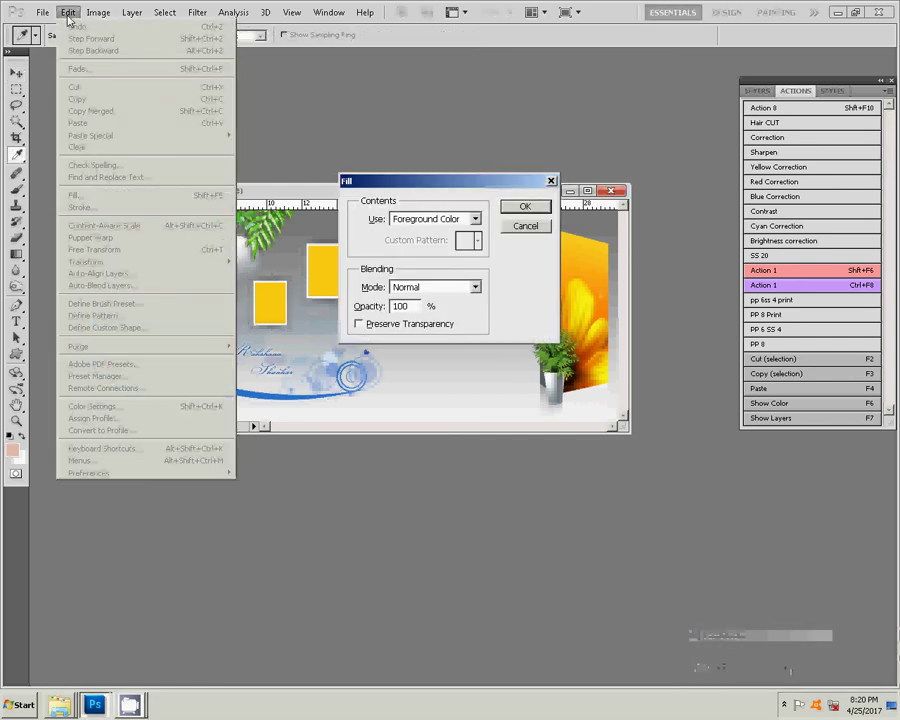
click(525, 226)
key(v)
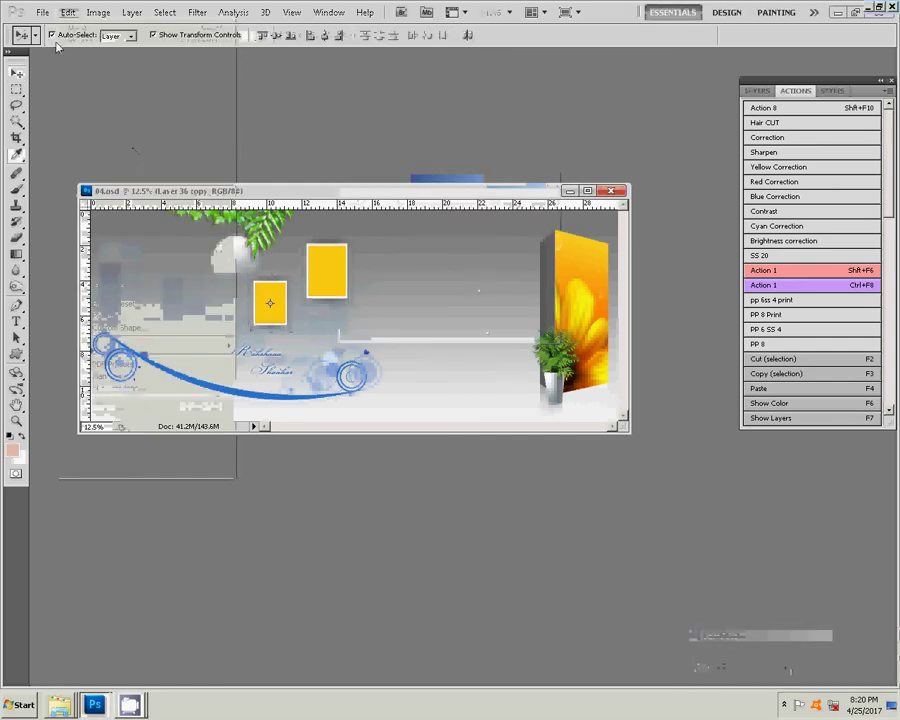
click(68, 12)
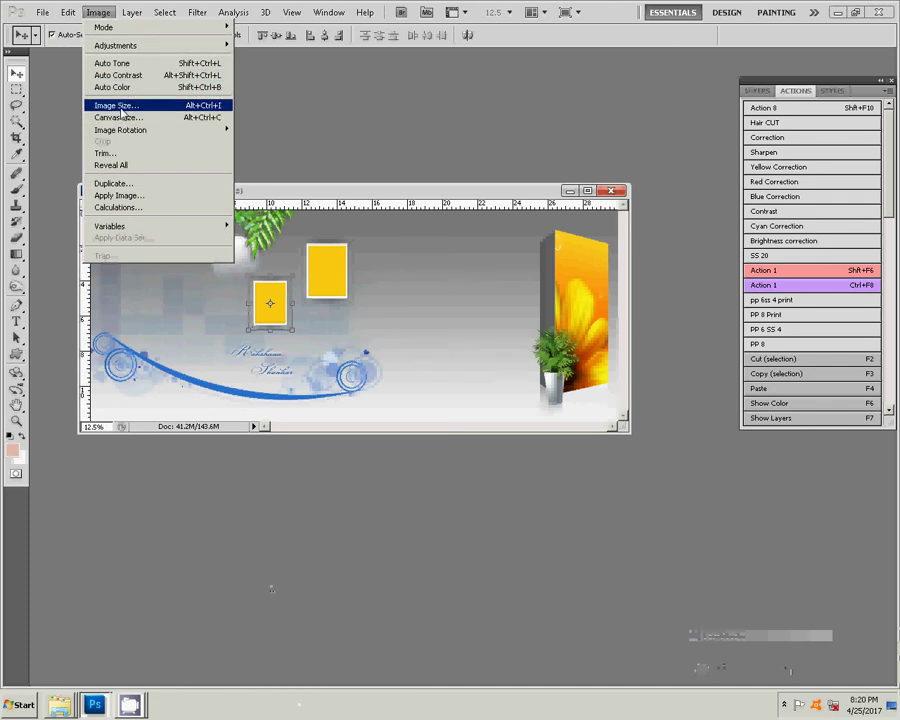
- Resize the album to 300 pixels/inch (9000 × 3600 px), accepting the missing-font warning
click(120, 106)
click(320, 290)
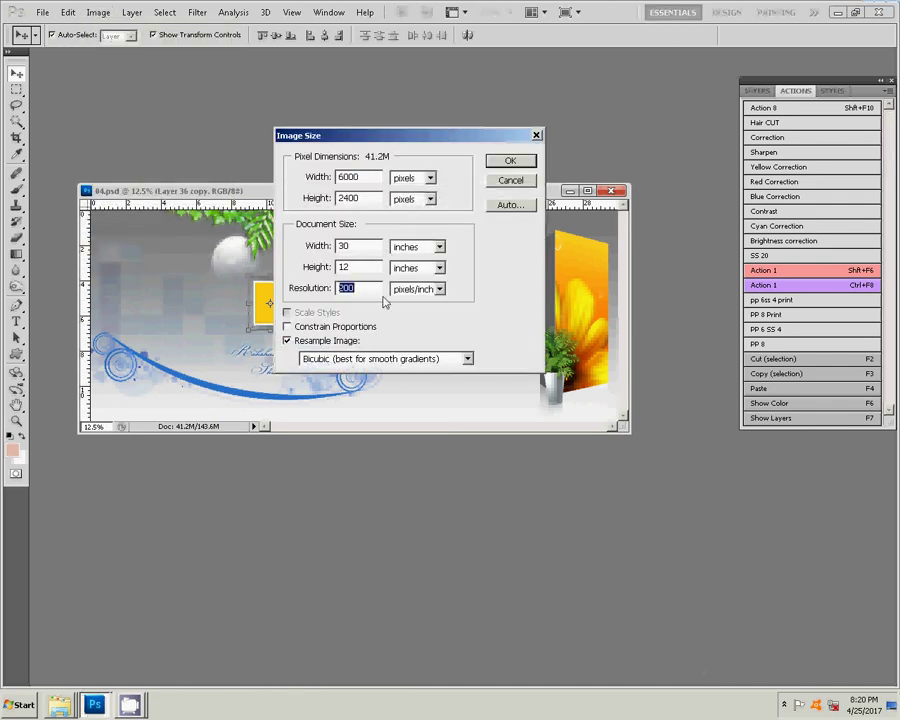
text(300)
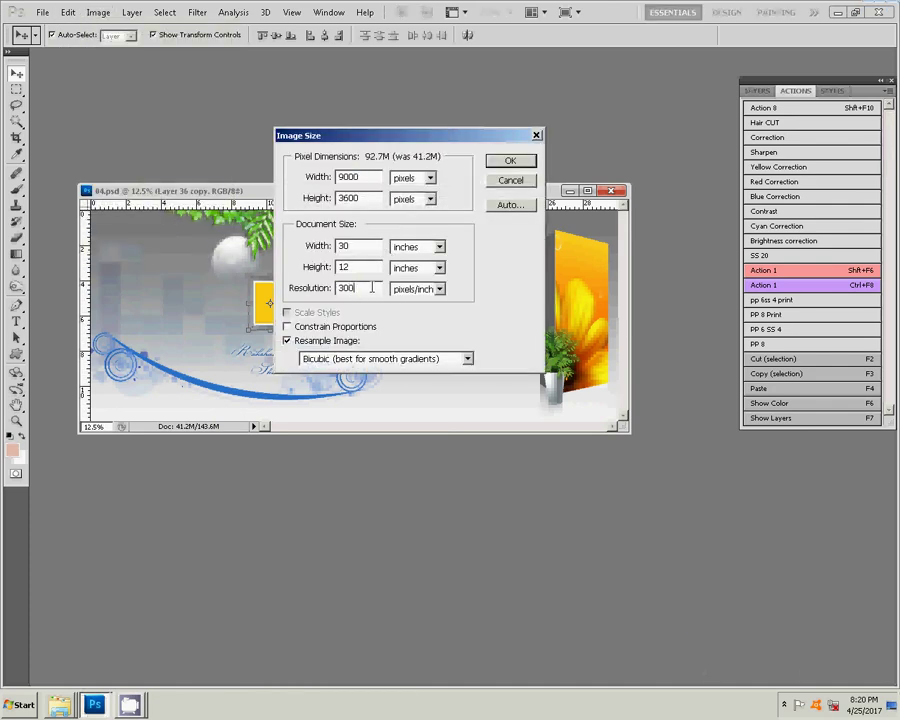
click(512, 164)
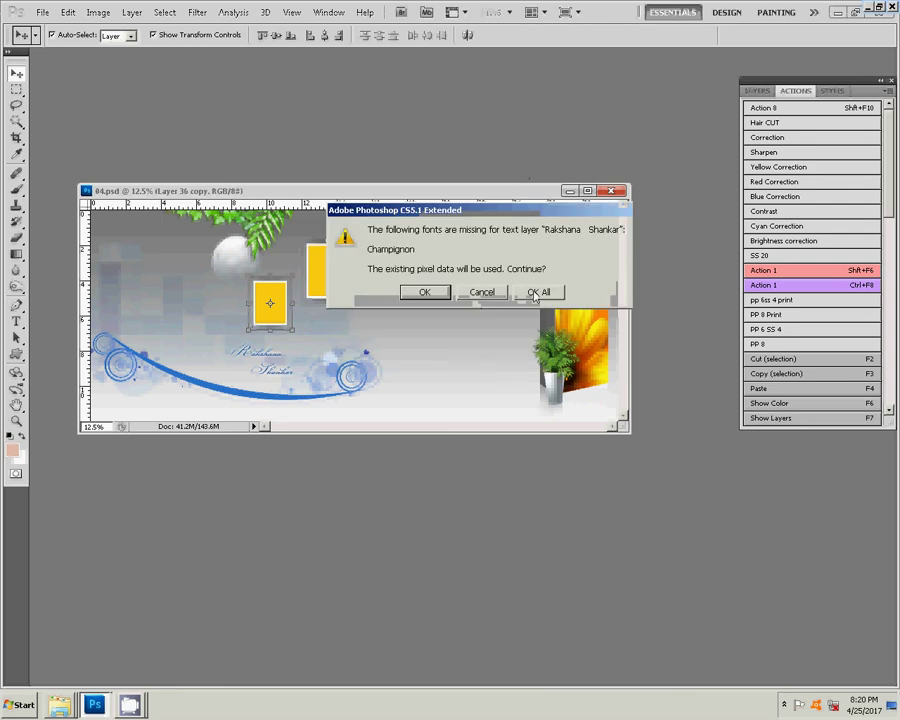
click(446, 292)
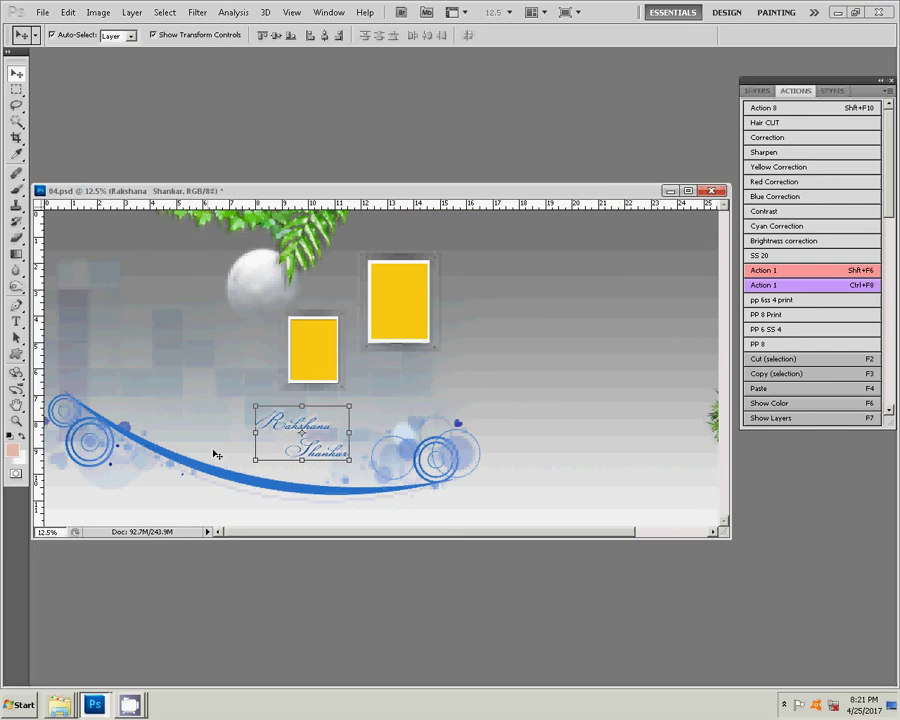
- Delete the couple's names text layer from the Layers panel
click(765, 95)
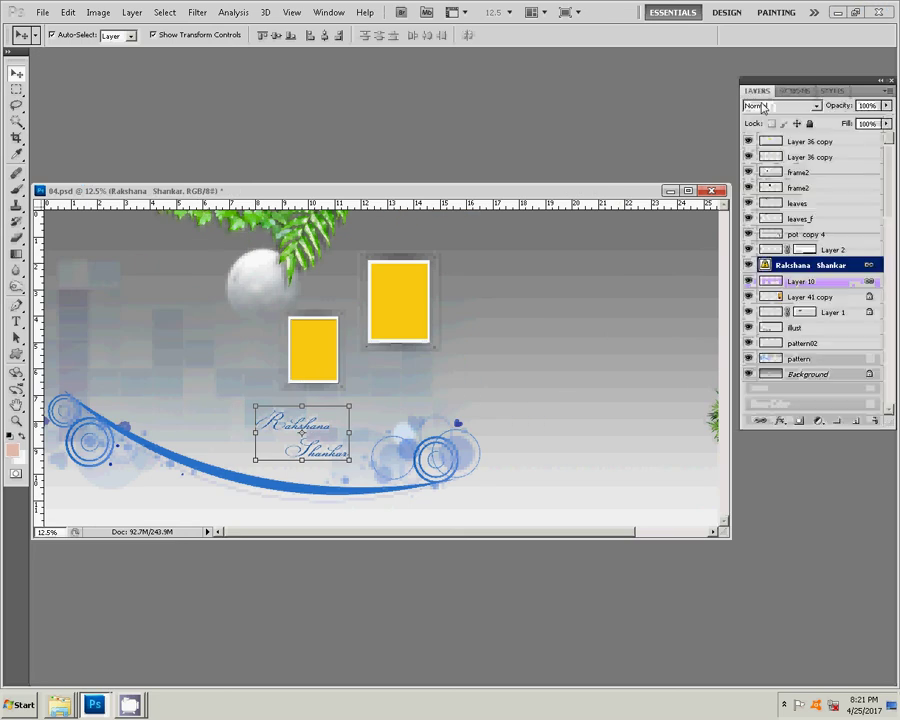
click(876, 420)
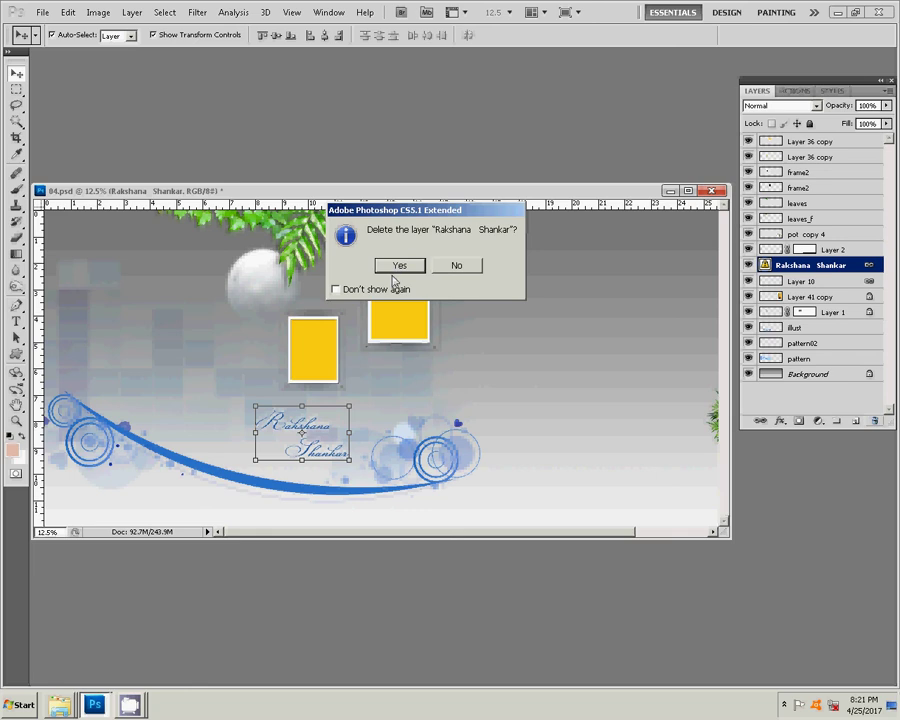
click(412, 265)
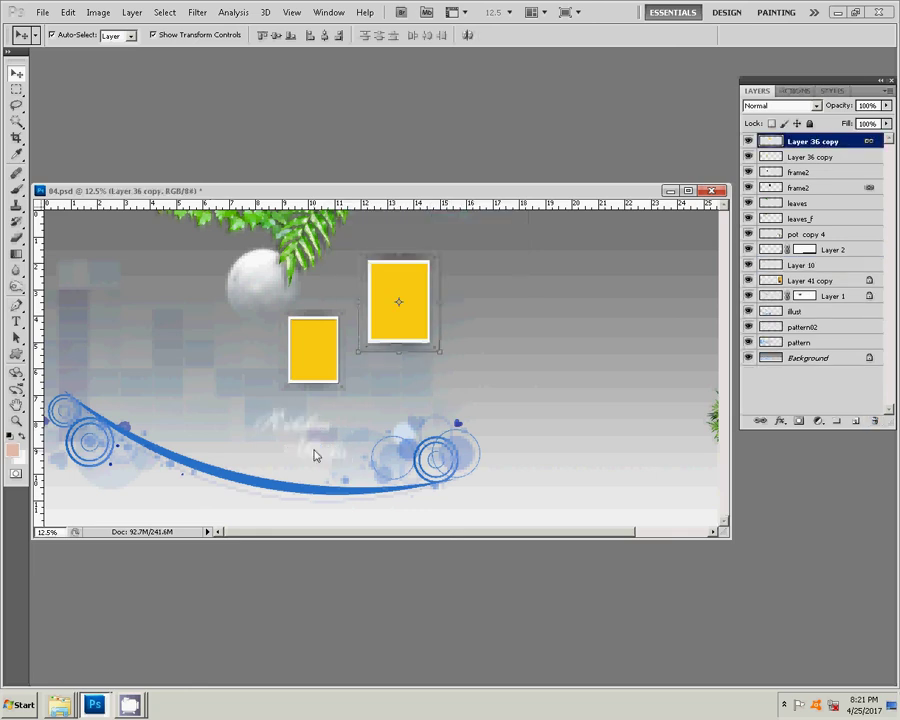
- Select Layer 10 on the canvas and delete it, confirming the prompt
click(314, 456)
key(Delete)
click(413, 266)
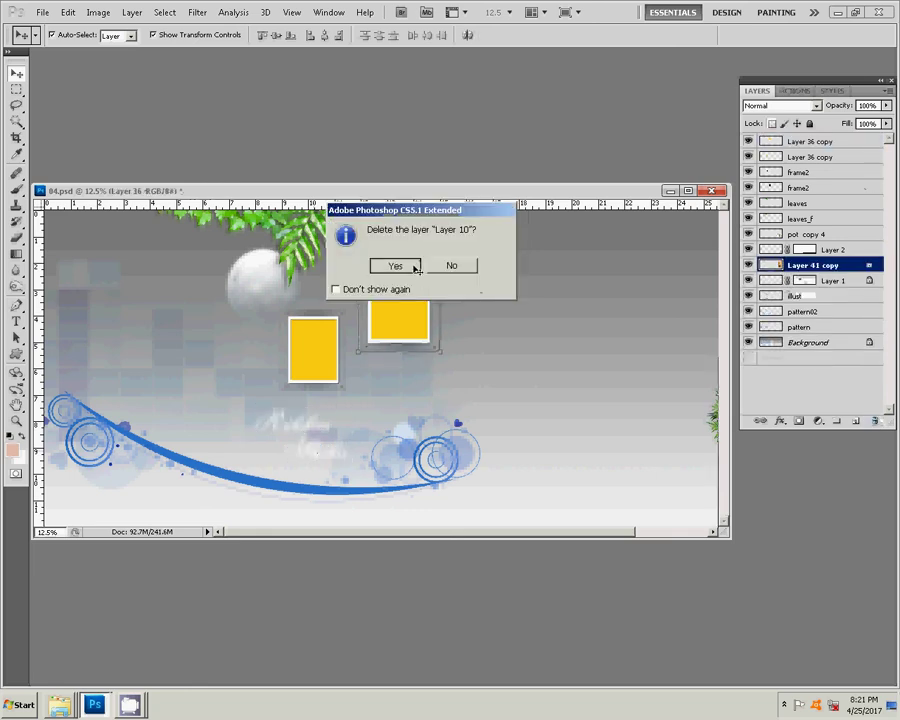
click(395, 265)
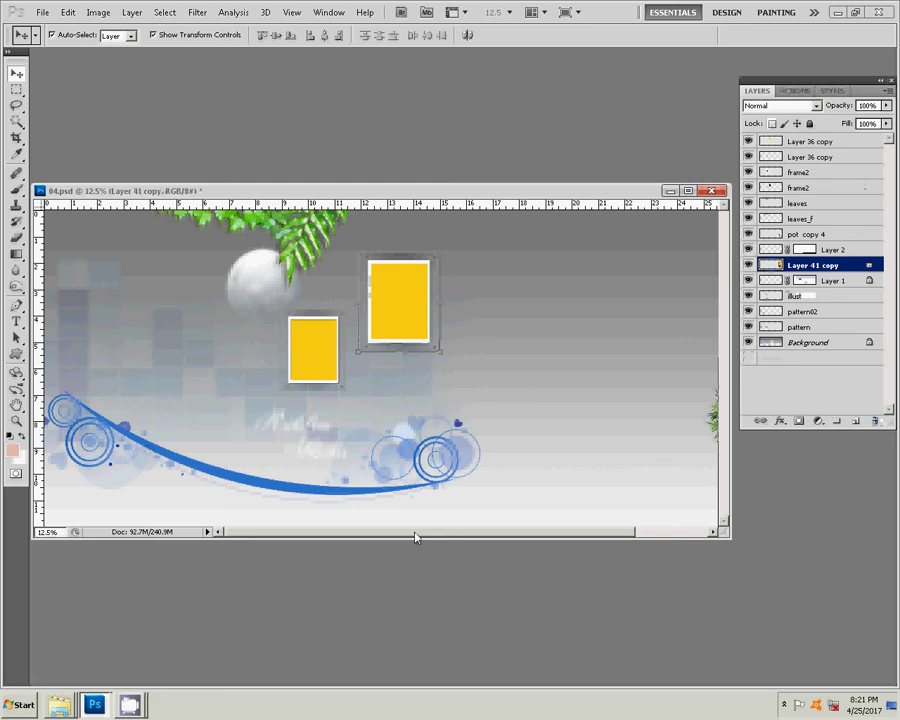
drag(415, 538, 610, 543)
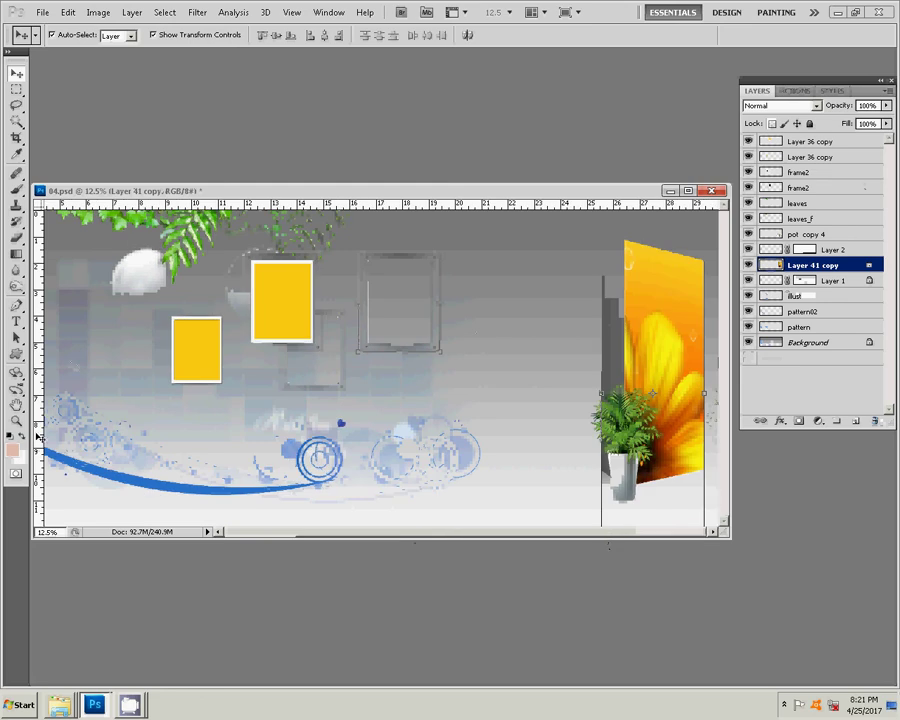
- Zoom the album to Fit on Screen and bring the event photo folder forward
key(z)
right_click(389, 387)
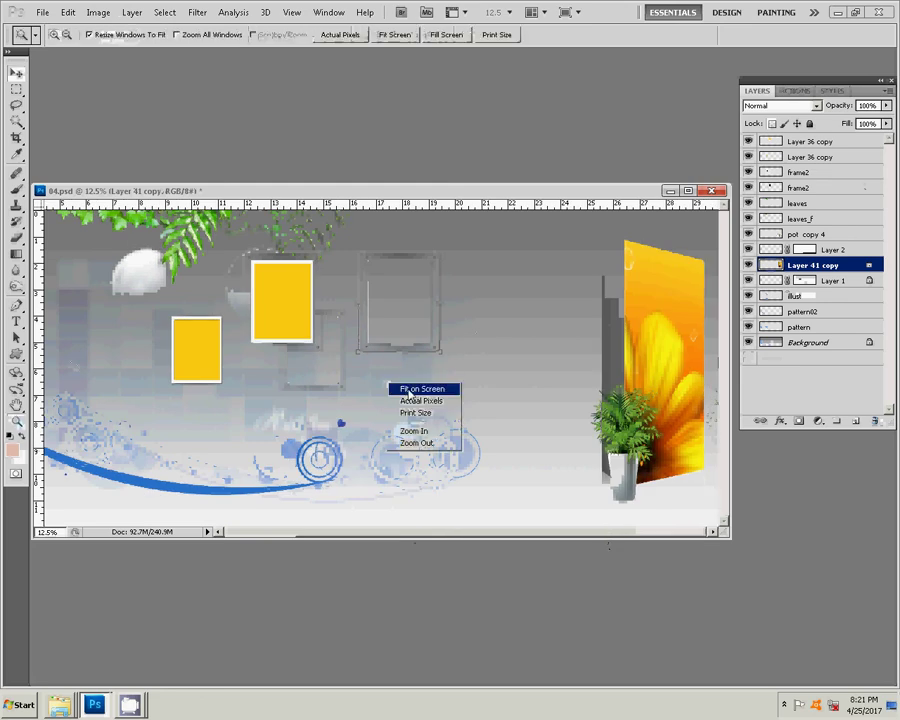
click(412, 389)
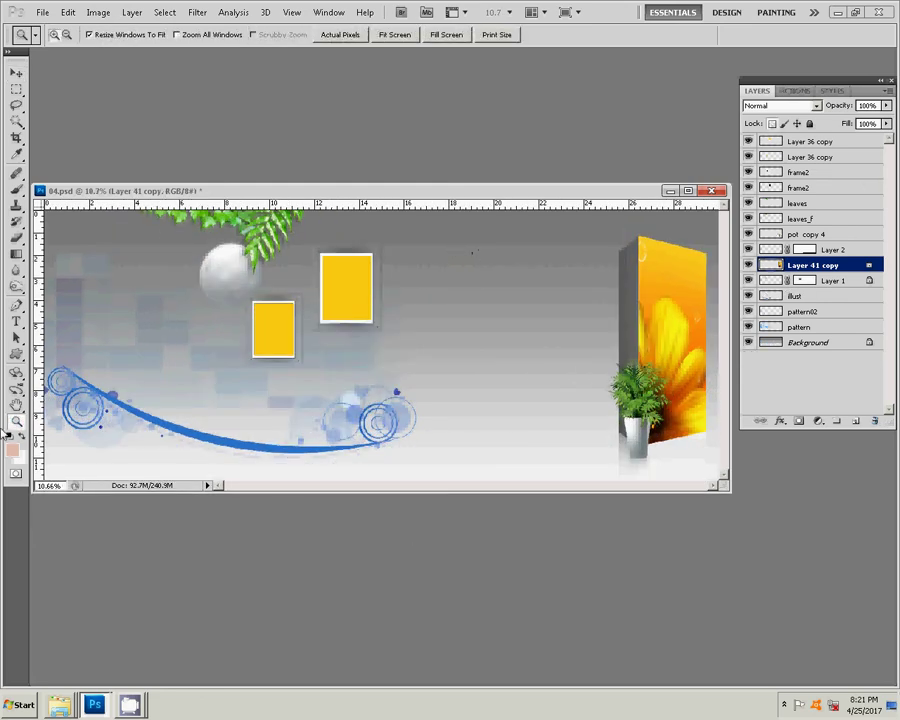
click(30, 655)
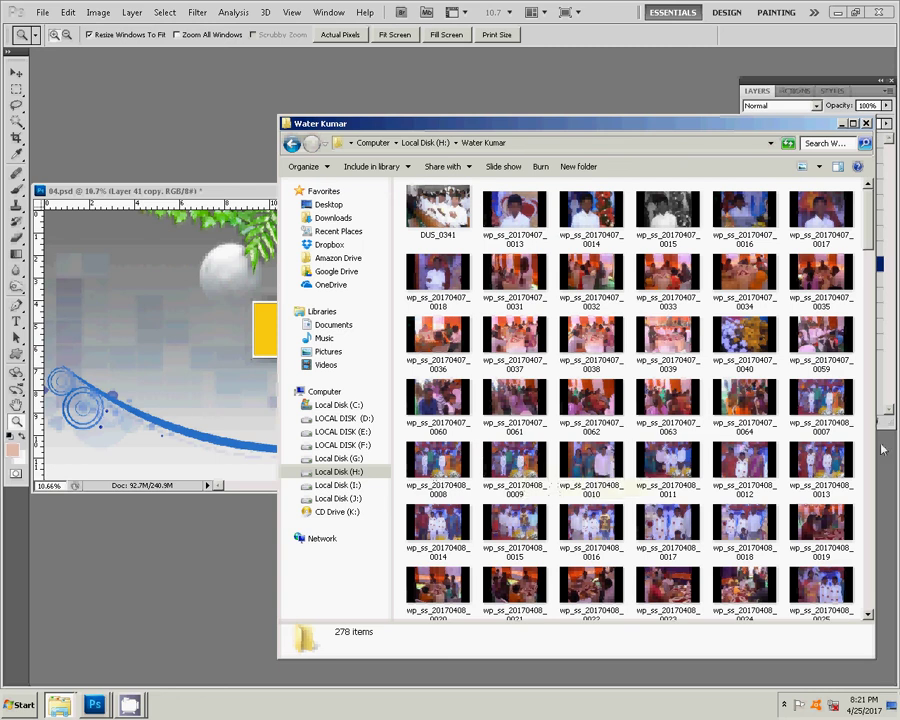
- Select photos wp_ss_20170408_0007 through 0013 in the event folder for Photoshop
click(795, 428)
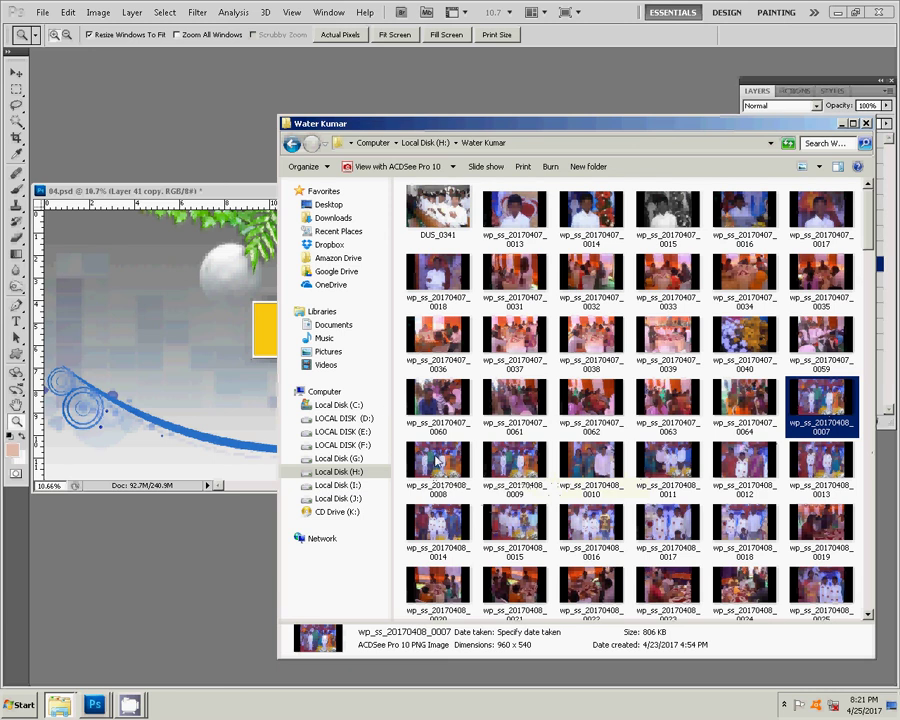
click(436, 461)
ctrl+click(514, 461)
ctrl+click(598, 461)
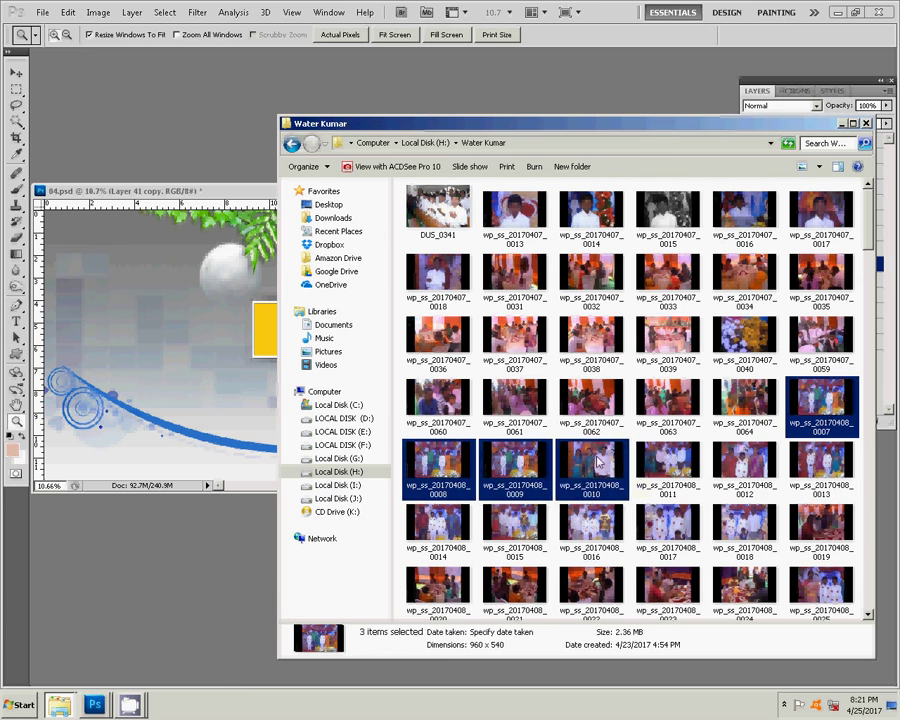
ctrl+click(683, 477)
ctrl+click(683, 462)
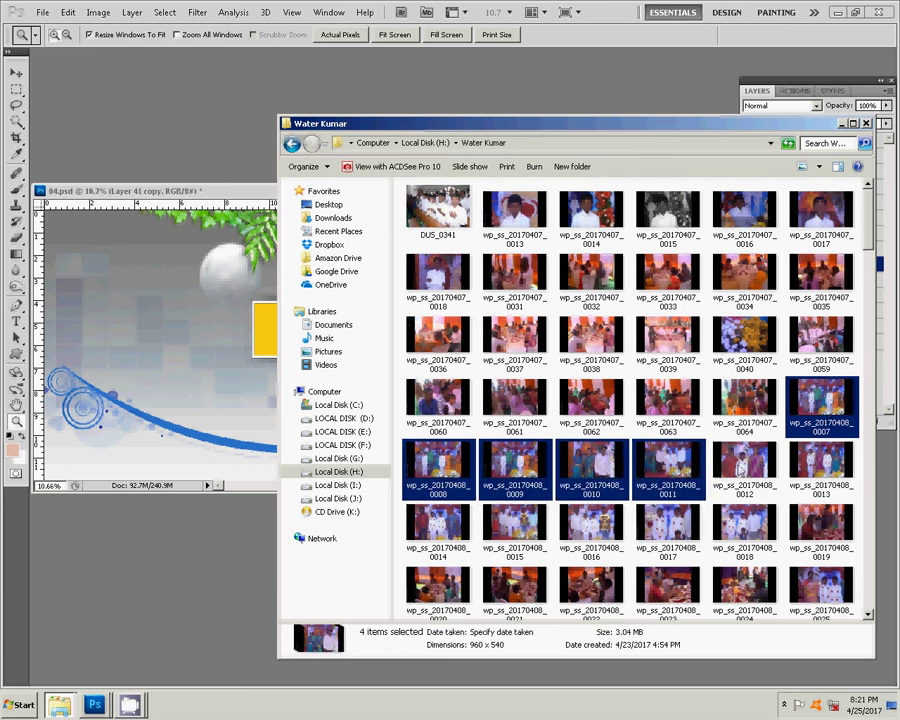
ctrl+click(745, 462)
ctrl+click(843, 471)
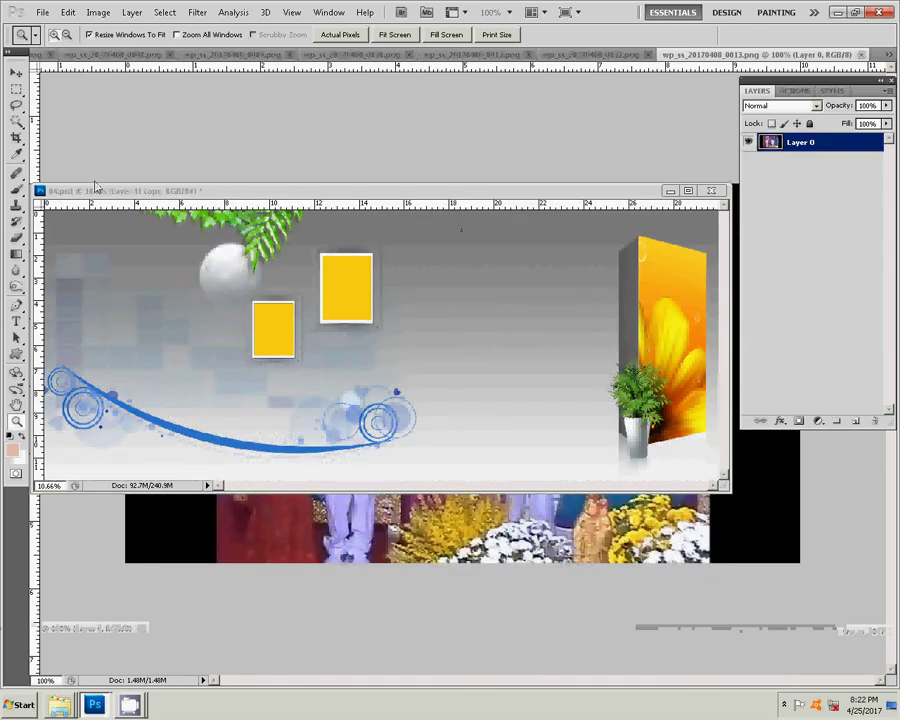
- Dock the album, then give photo 0013 a −30 yellow–blue Color Balance
drag(85, 193, 133, 66)
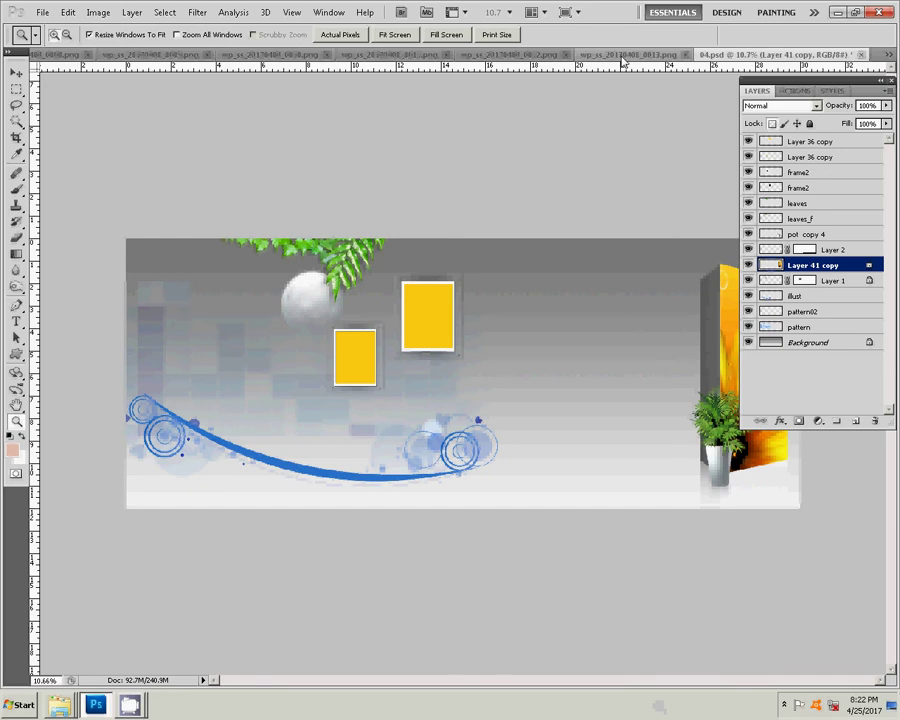
click(623, 62)
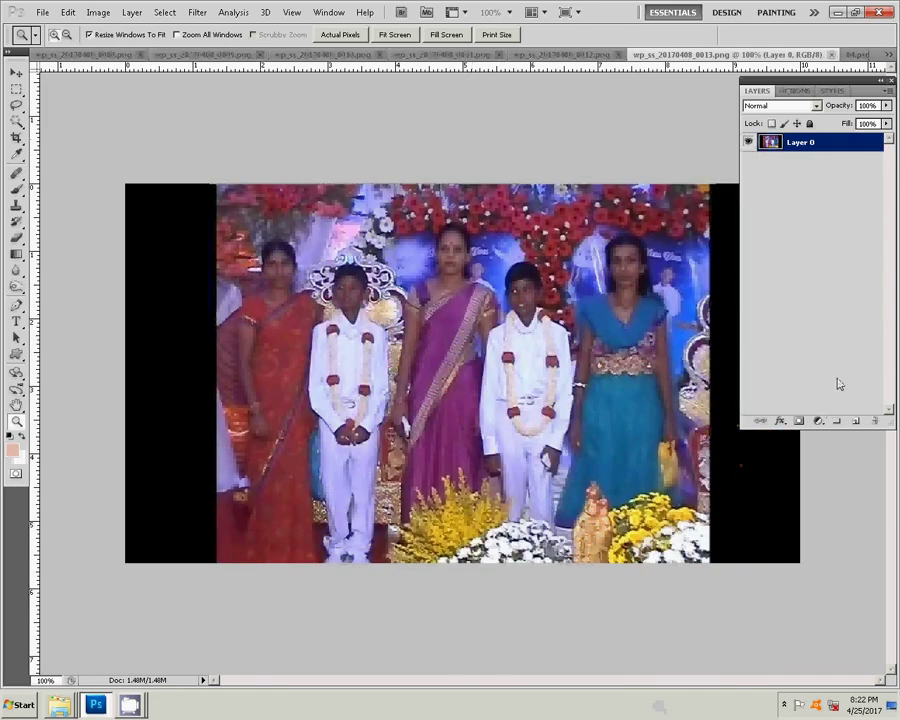
click(66, 12)
mouse_move(116, 45)
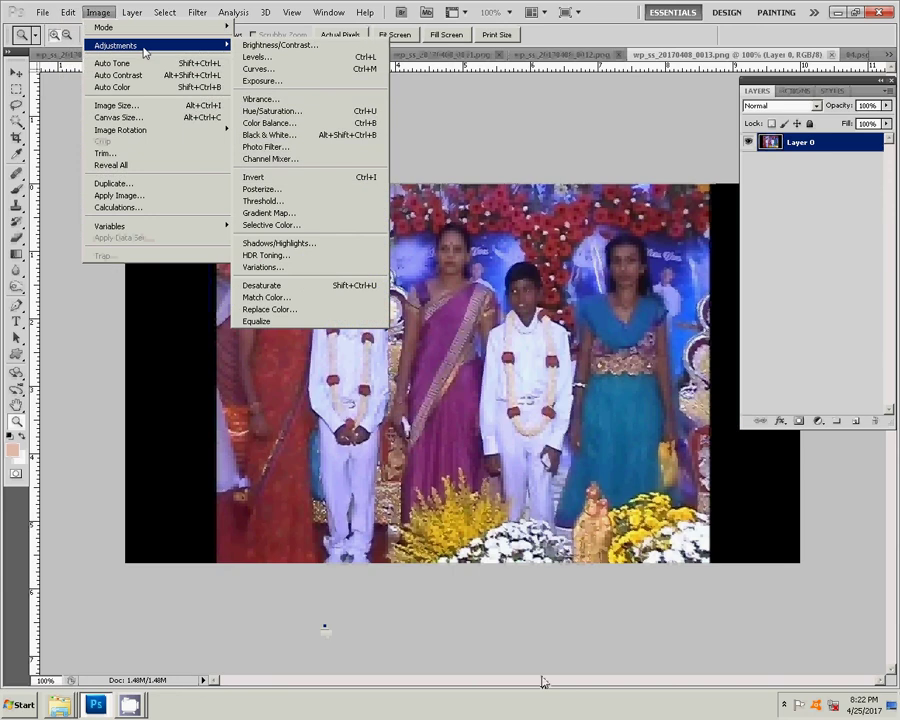
click(326, 123)
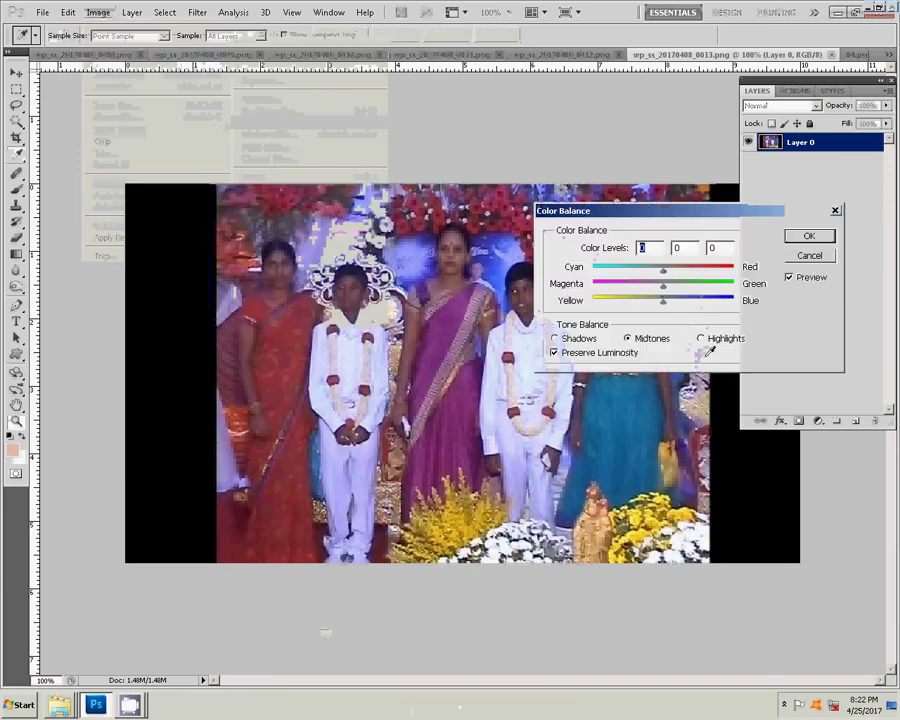
drag(662, 301, 643, 303)
click(808, 237)
key(z)
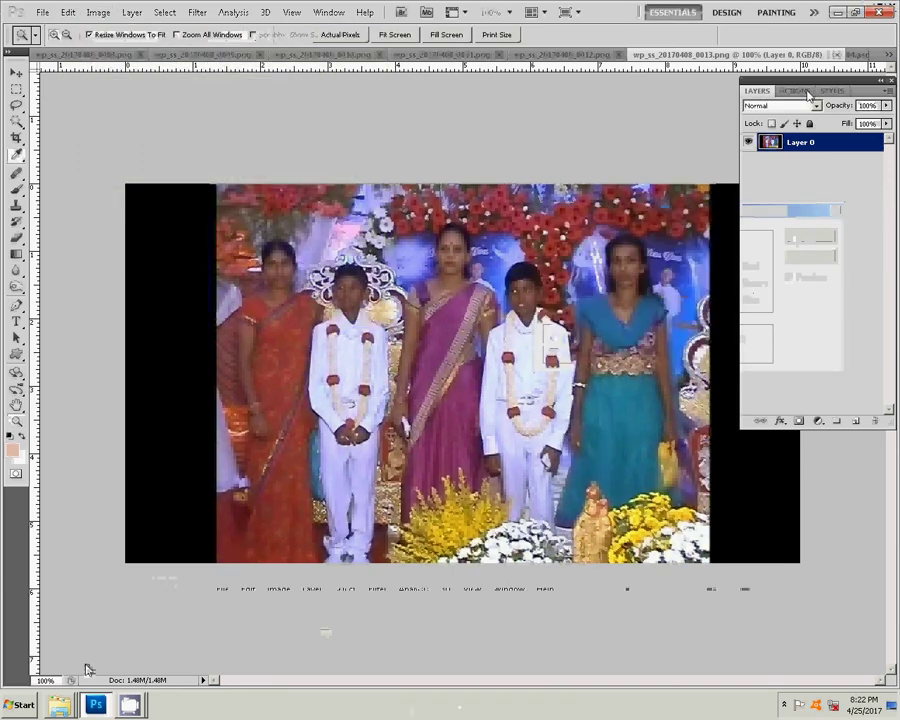
- Run the Blue Correction action on photo 0013
click(796, 90)
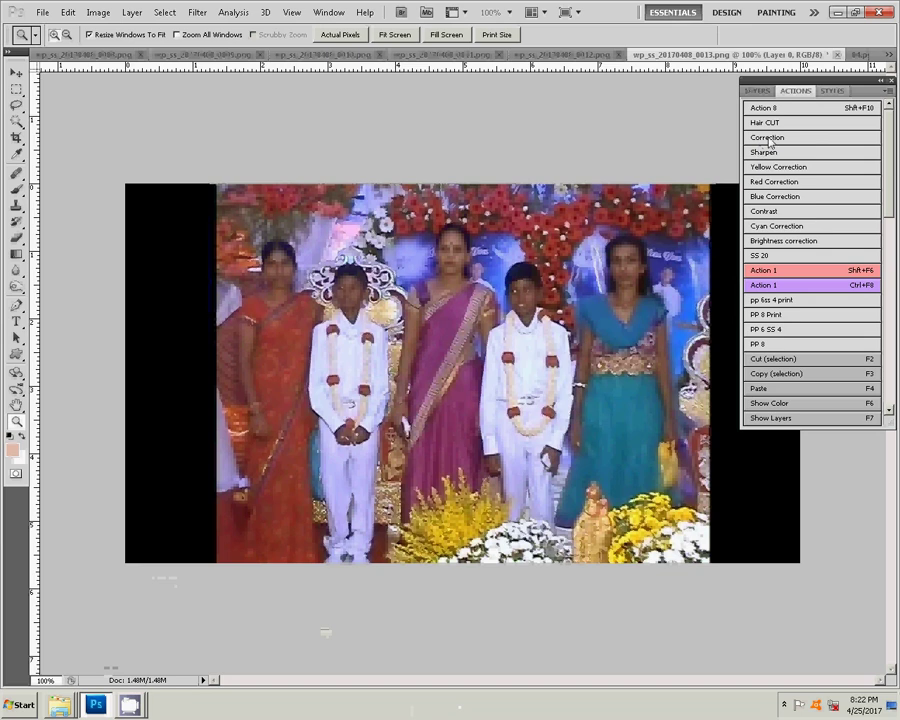
click(778, 197)
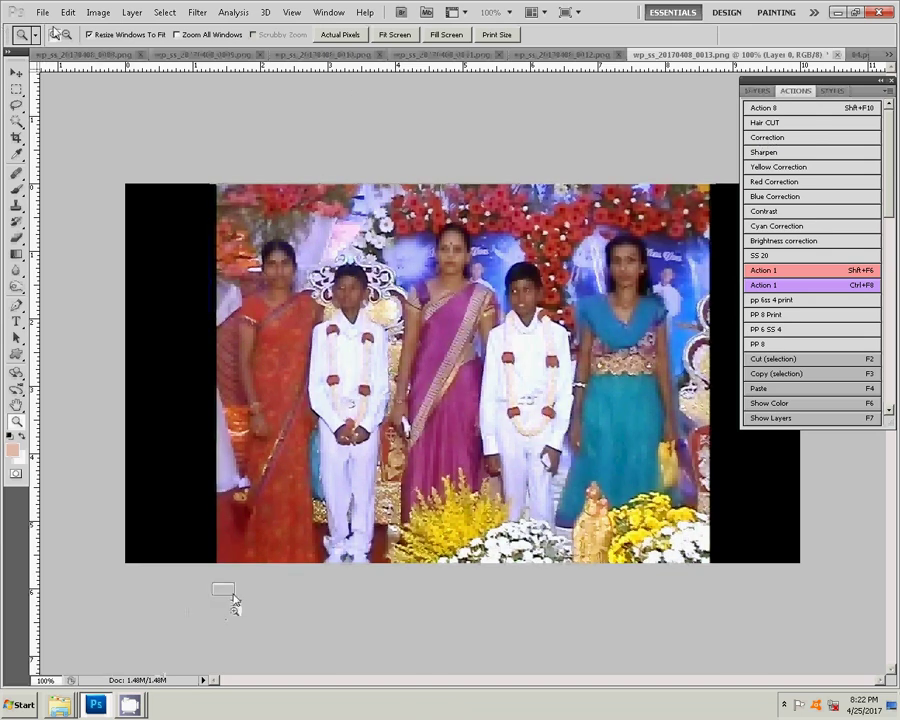
click(768, 92)
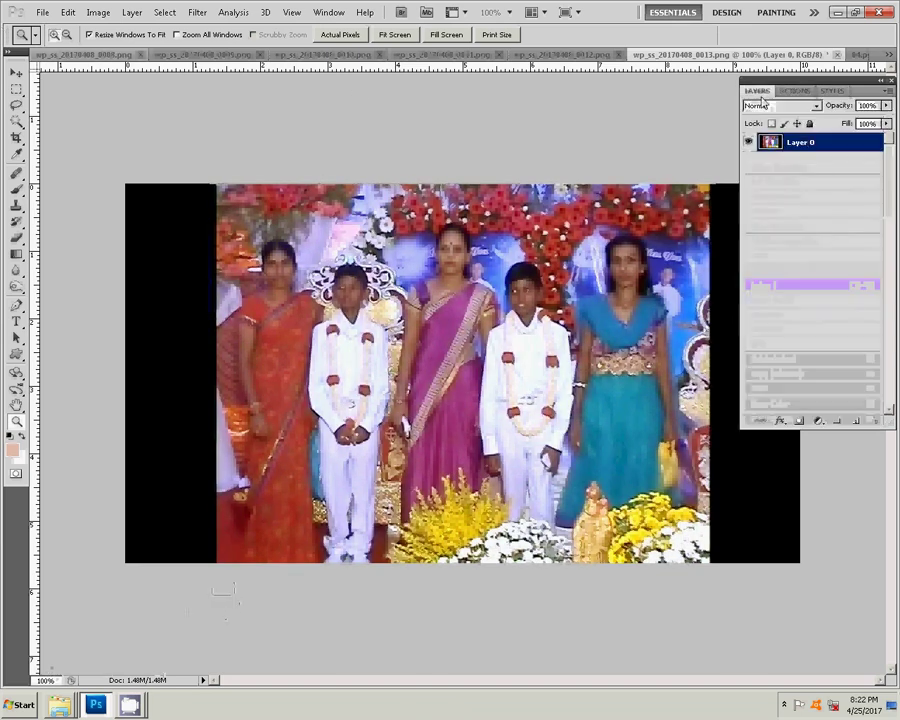
- Select the entire canvas of photo 0013
click(60, 12)
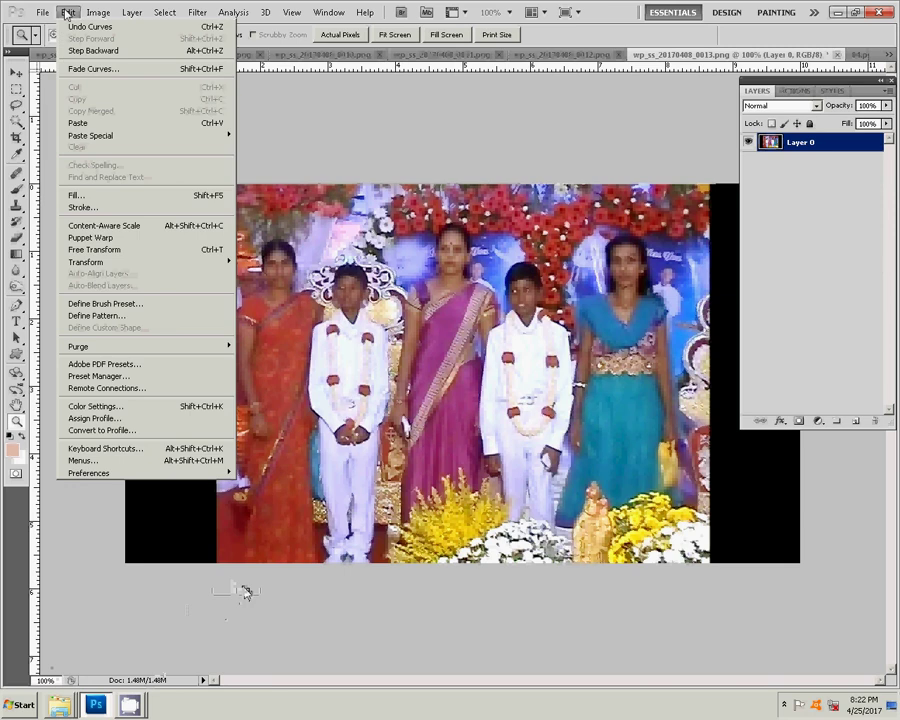
click(400, 161)
click(165, 12)
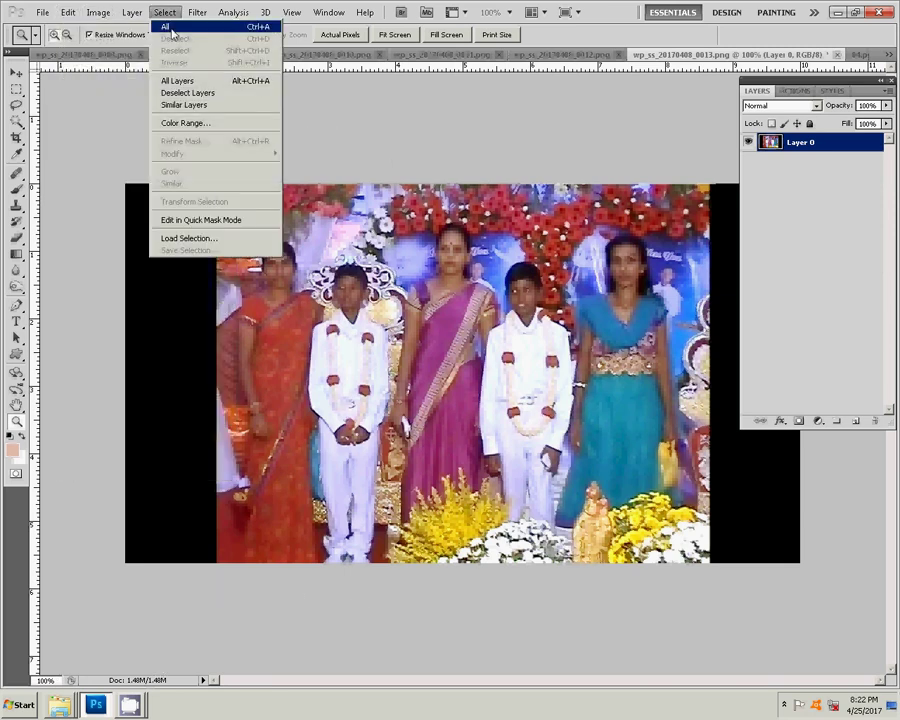
click(166, 26)
- Cut the photo to the clipboard and close its document without saving
click(67, 12)
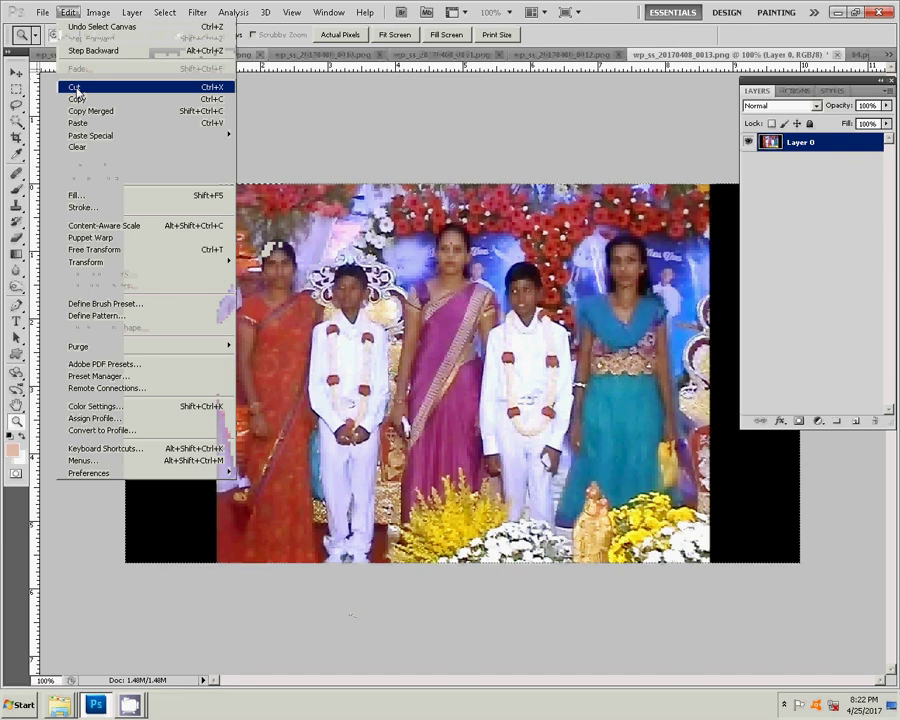
click(75, 88)
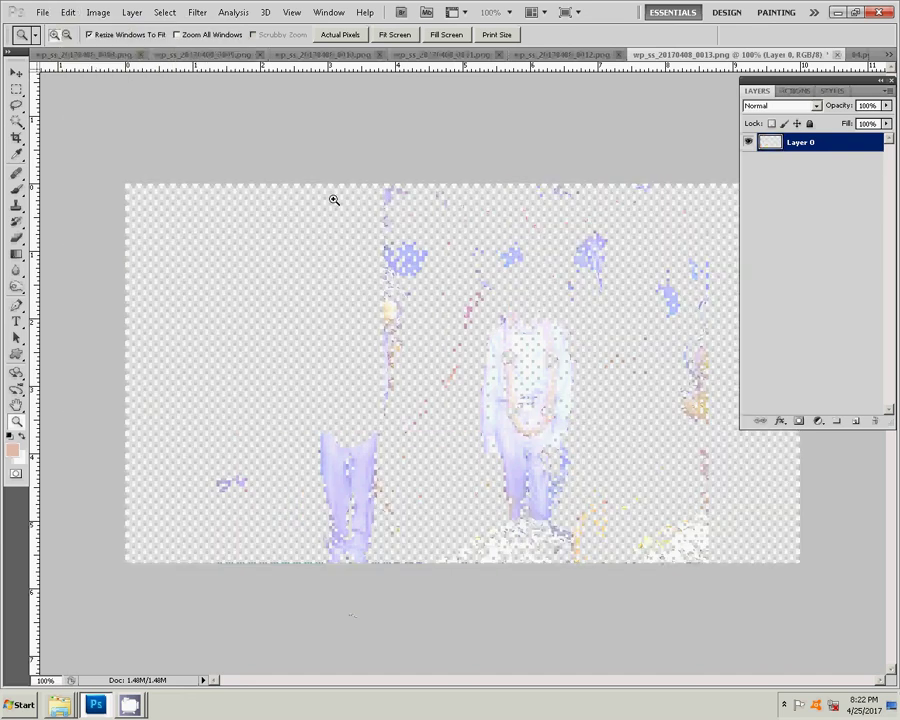
key(ctrl+w)
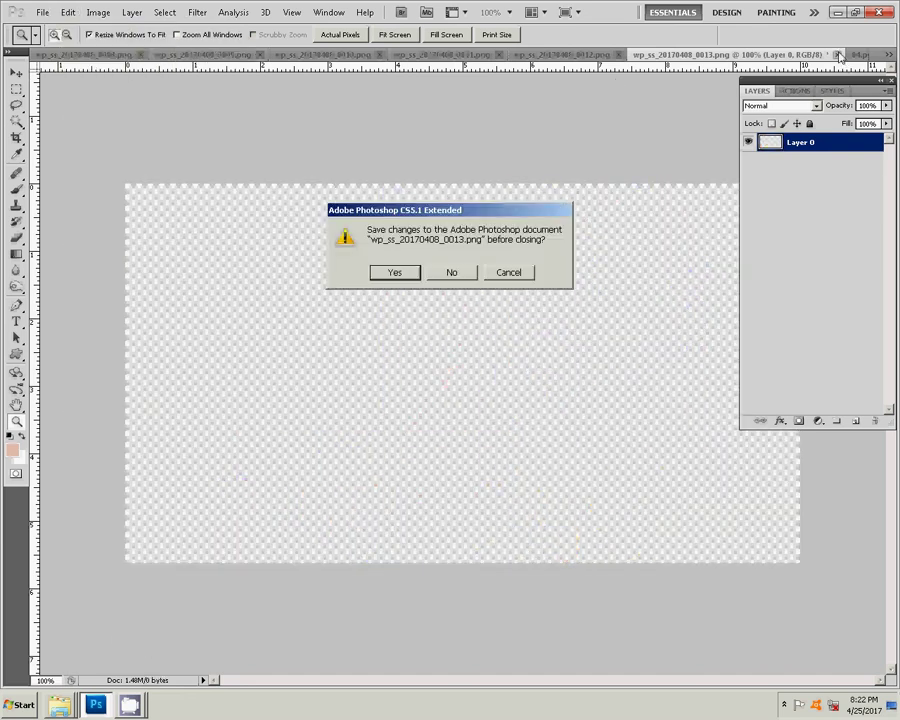
click(452, 273)
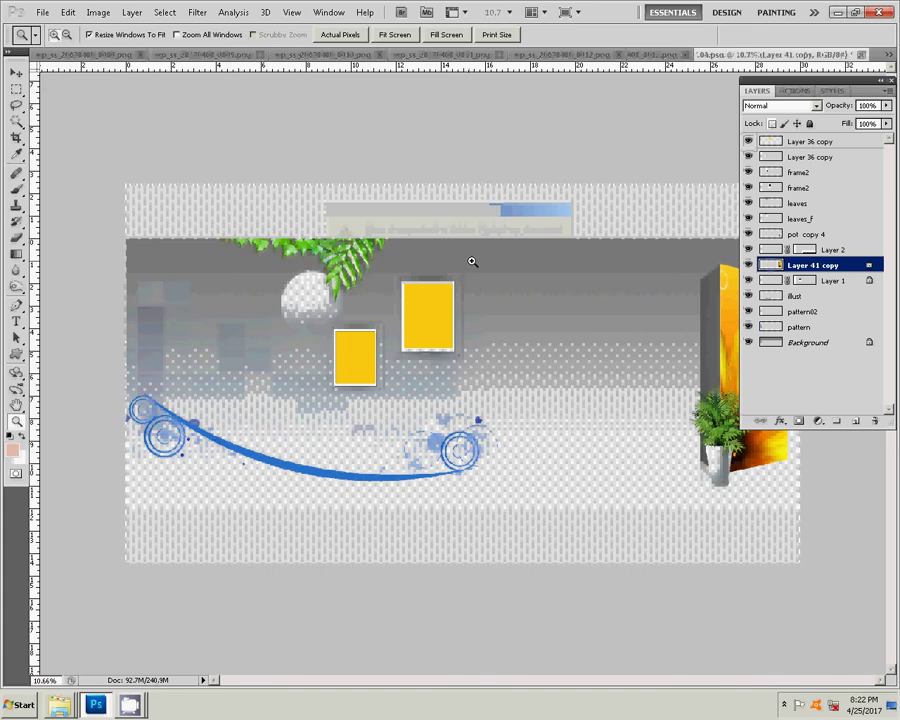
- Paste the photo into 04.psd as Layer 3, move it topmost and toward the upper left
key(alt+e)
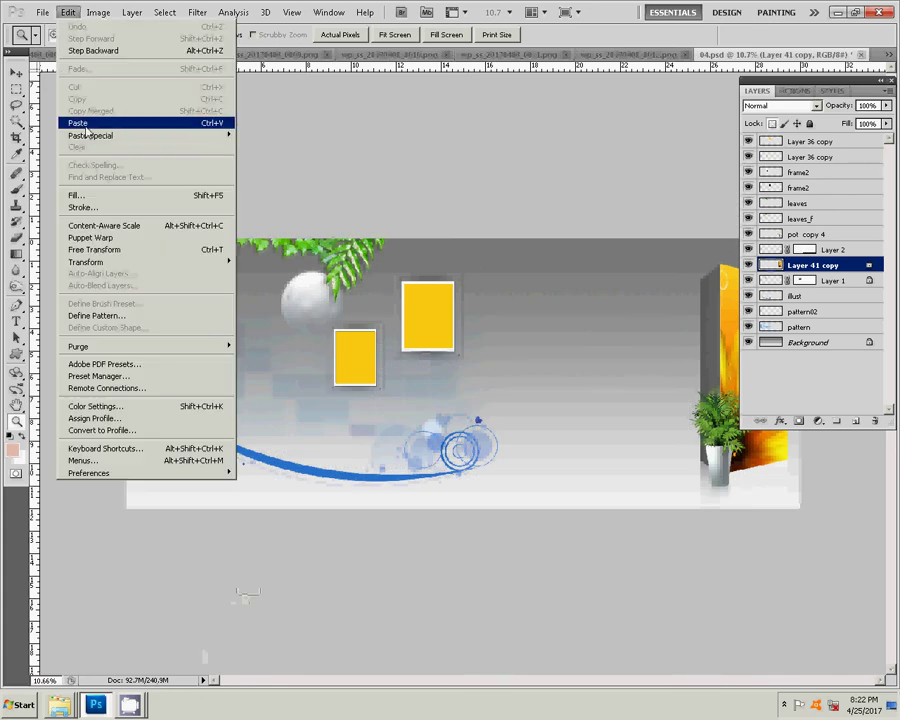
click(86, 126)
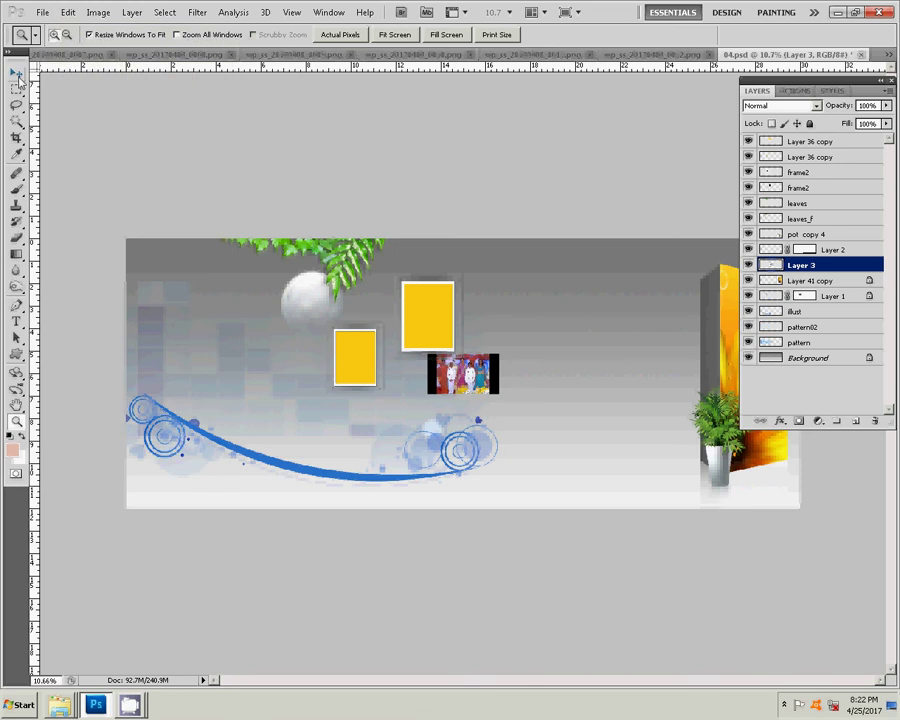
click(17, 76)
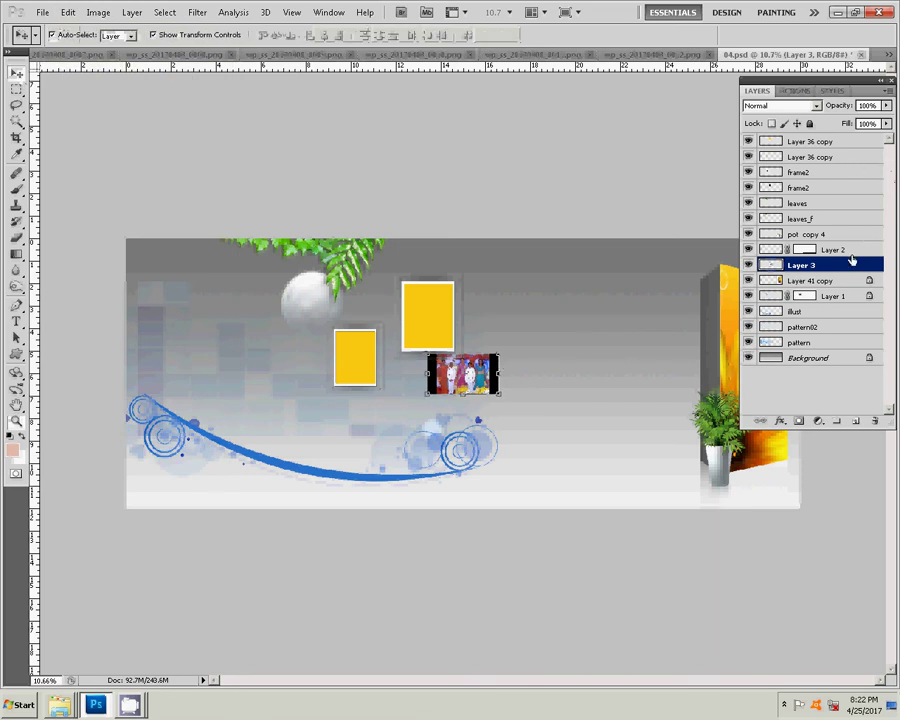
drag(843, 265, 858, 143)
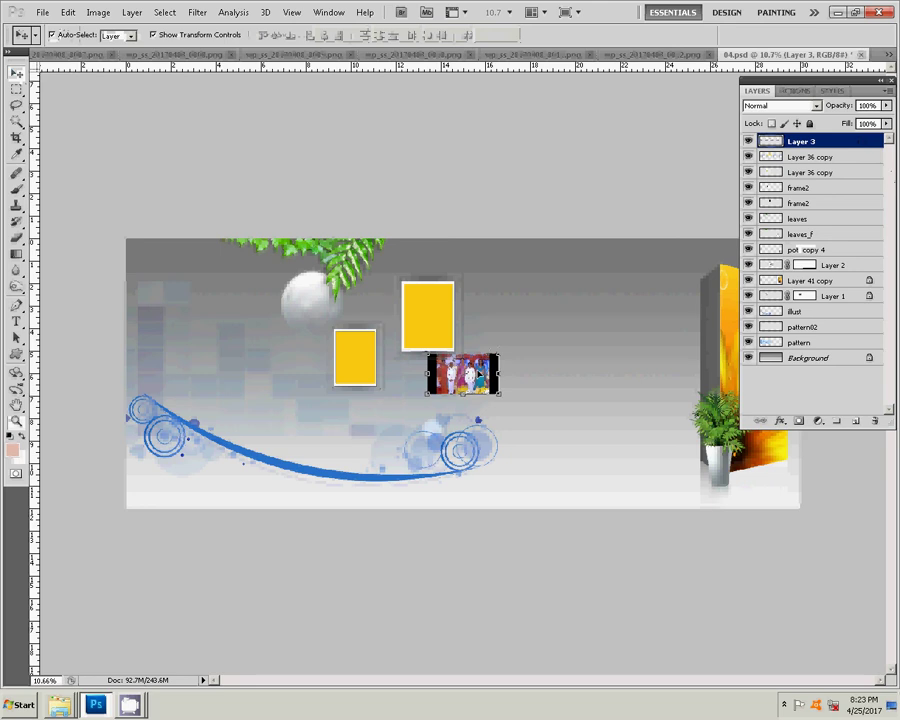
mouse_move(479, 374)
mouse_down()
mouse_move(508, 328)
mouse_move(188, 278)
mouse_up()
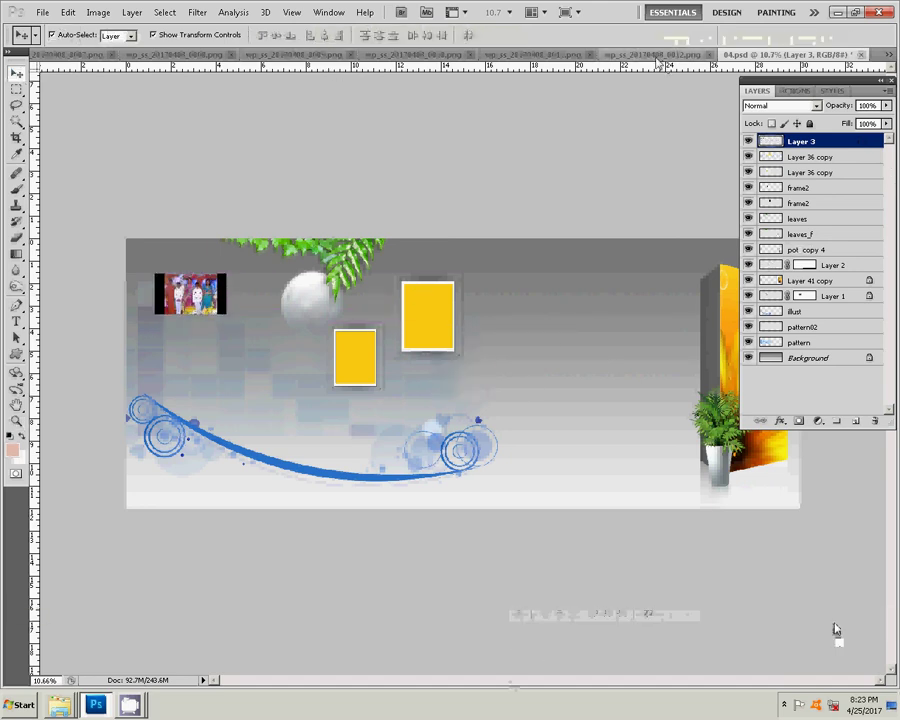
- Close the 0012 photo and switch to wp_ss_20170408_0011.png
click(625, 54)
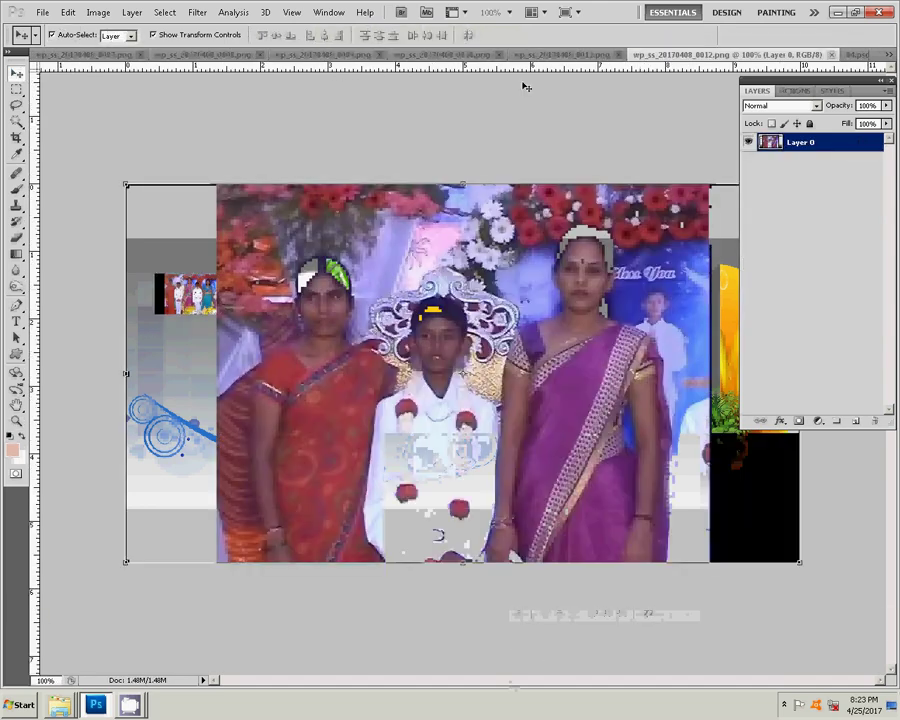
click(831, 55)
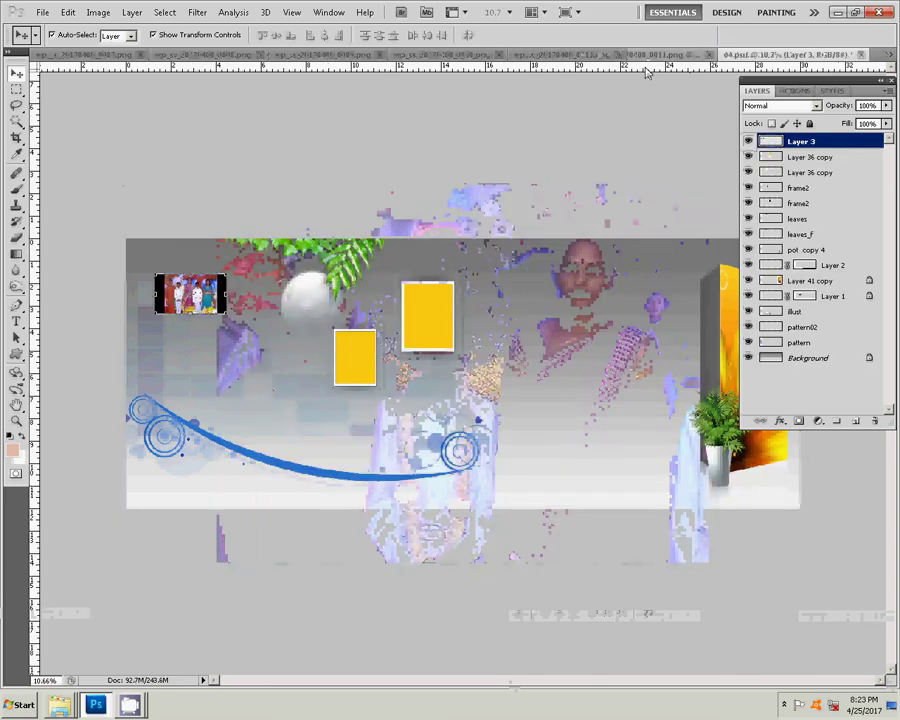
click(636, 55)
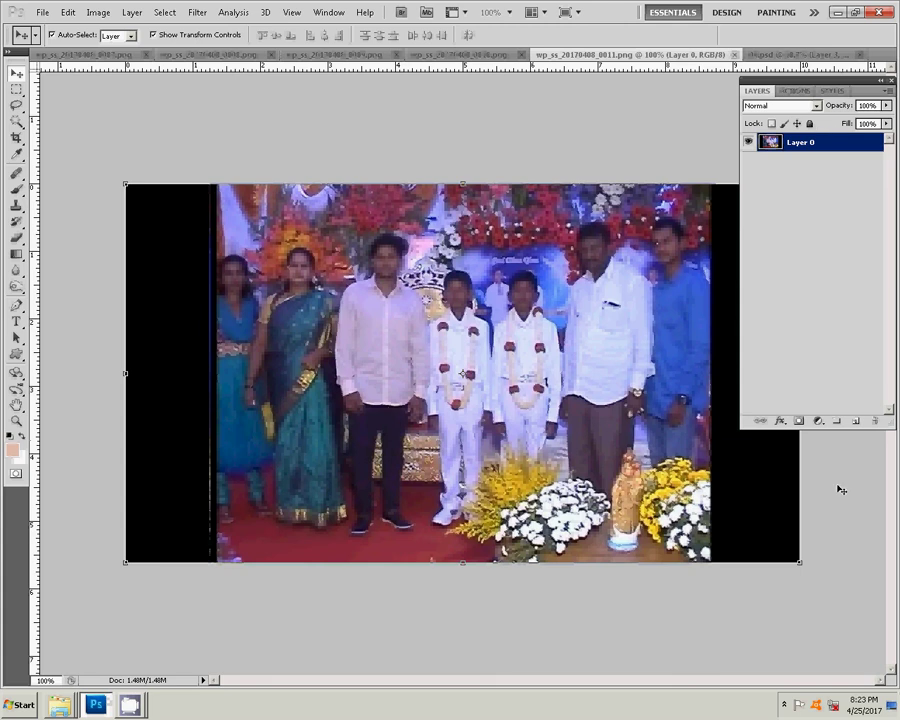
- Shift photo 0011's midtones toward yellow with Color Balance and run a brightening action
click(818, 422)
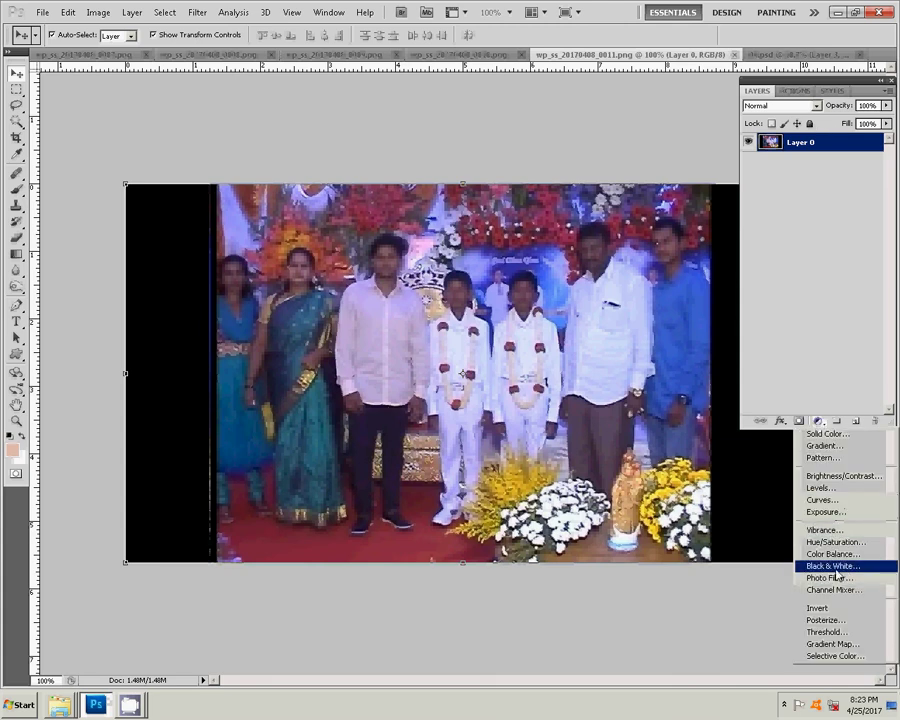
click(727, 516)
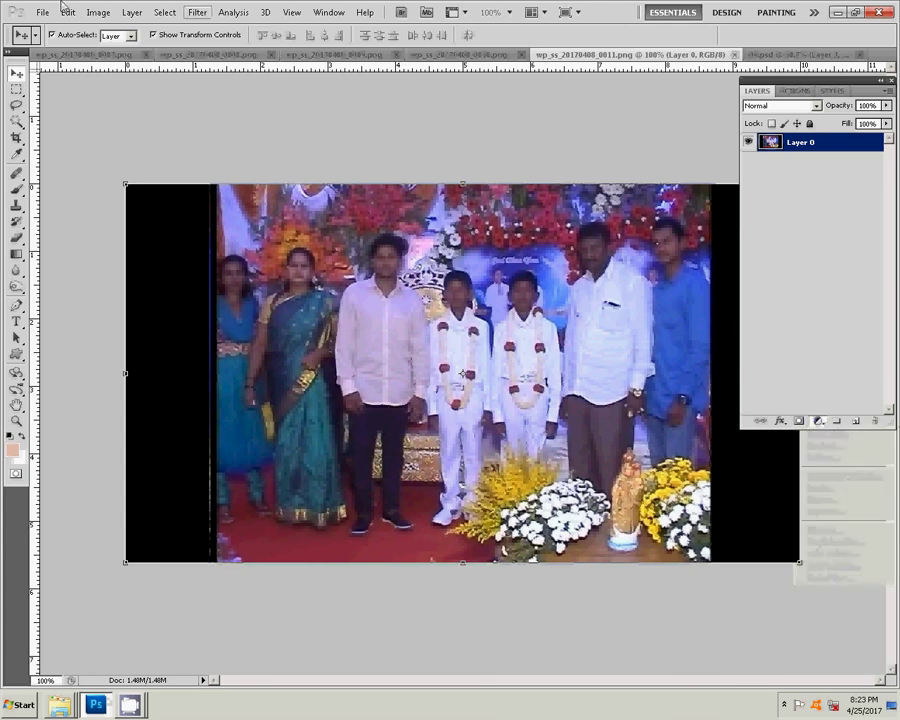
click(98, 12)
mouse_move(116, 45)
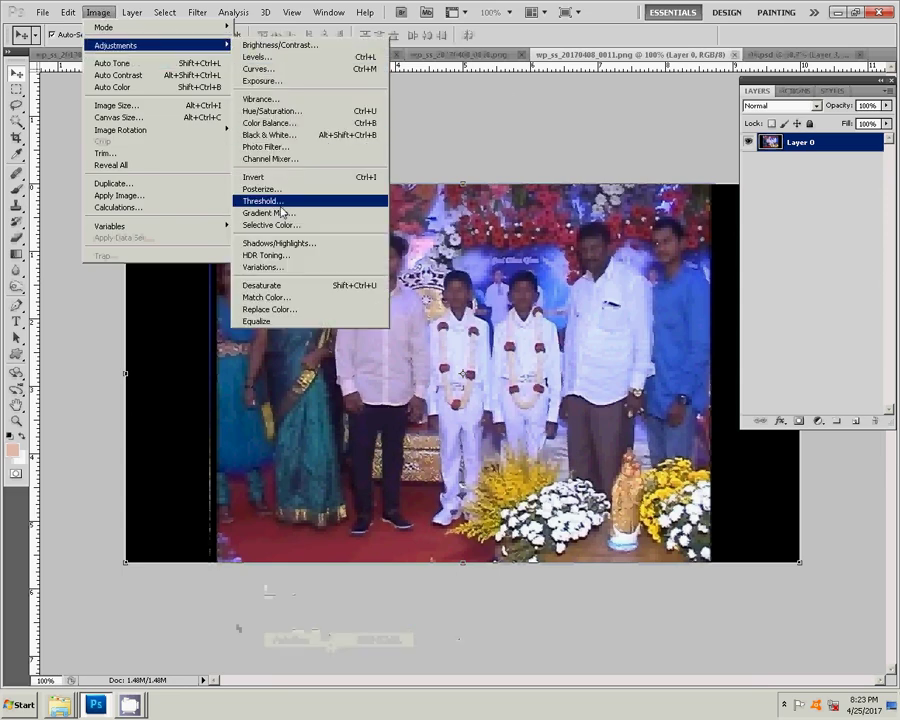
click(279, 124)
drag(663, 300, 634, 300)
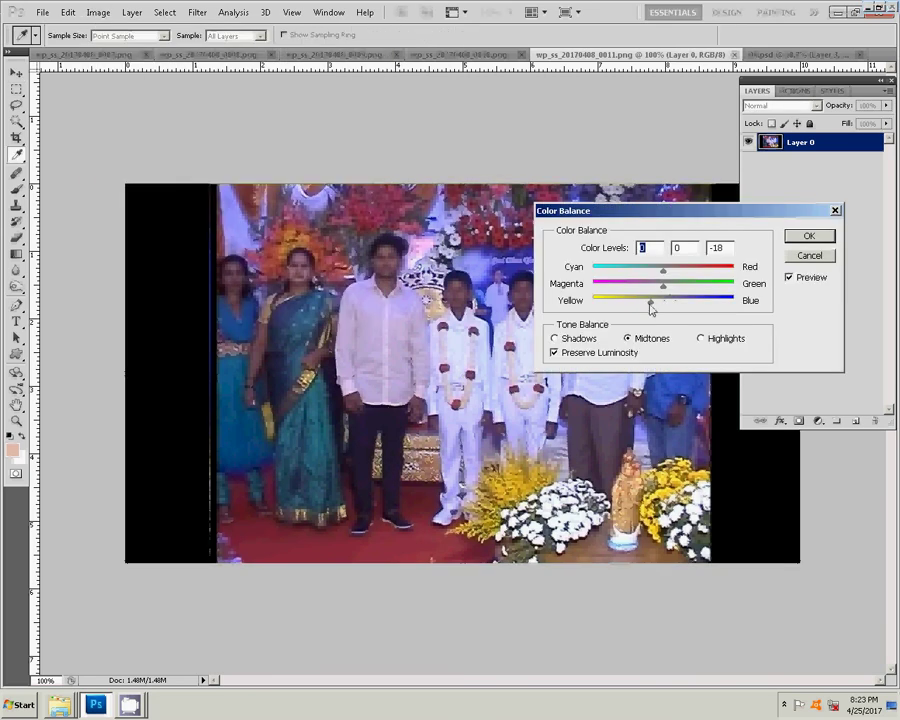
click(806, 236)
click(795, 90)
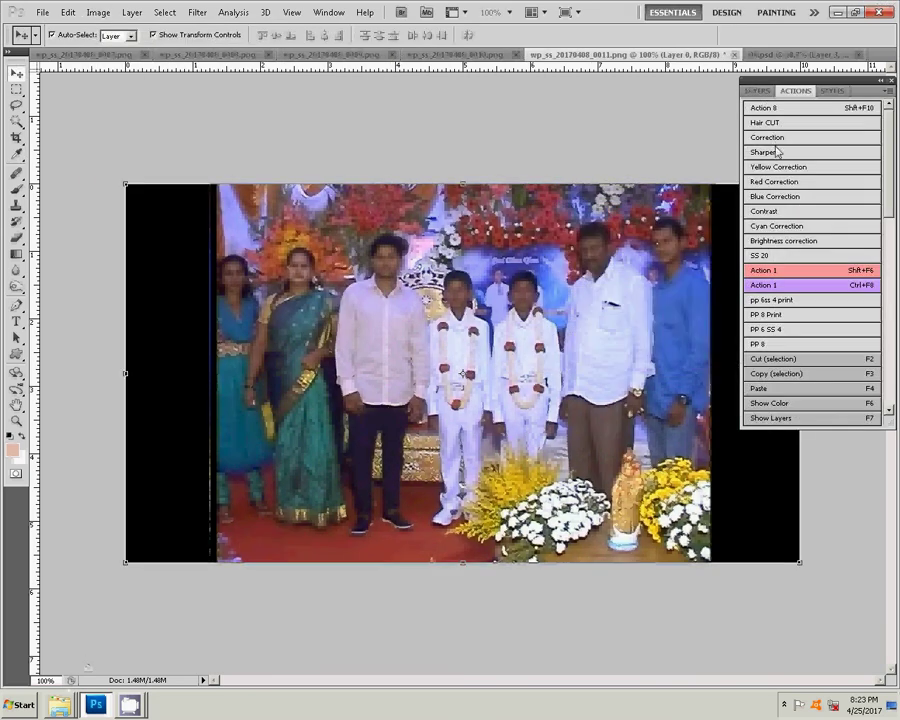
key(shift+F6)
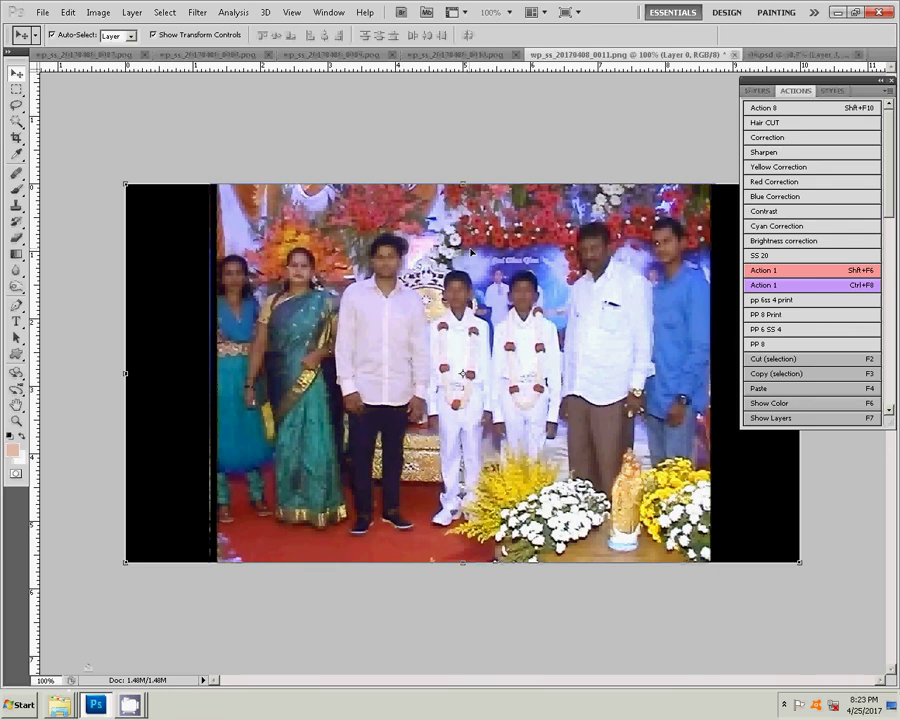
- Cut the picture area between the black bars and close 0011 without saving
key(m)
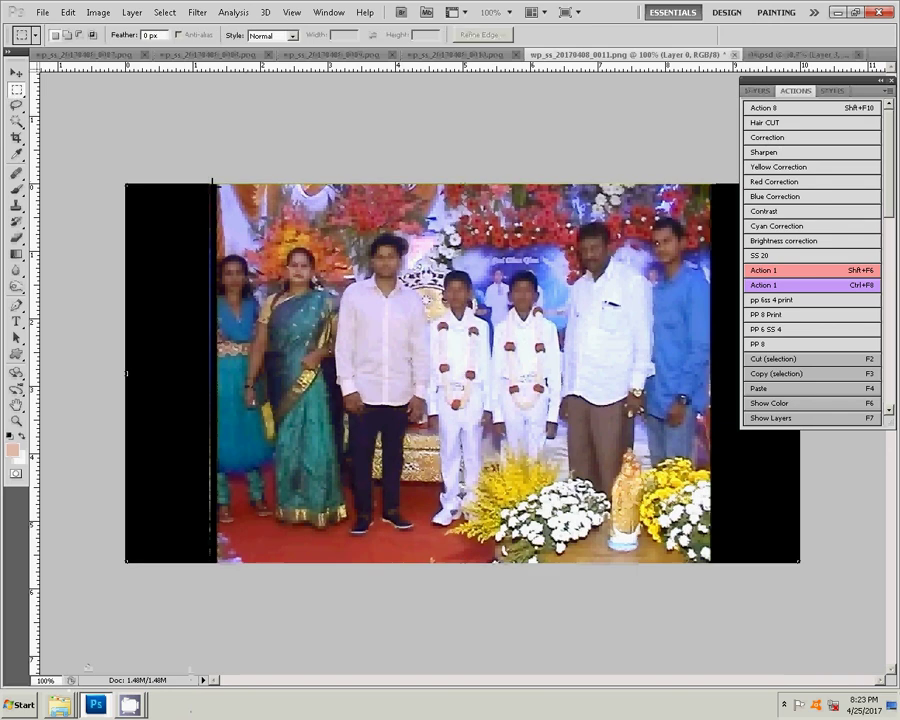
drag(213, 180, 651, 591)
drag(717, 595, 717, 595)
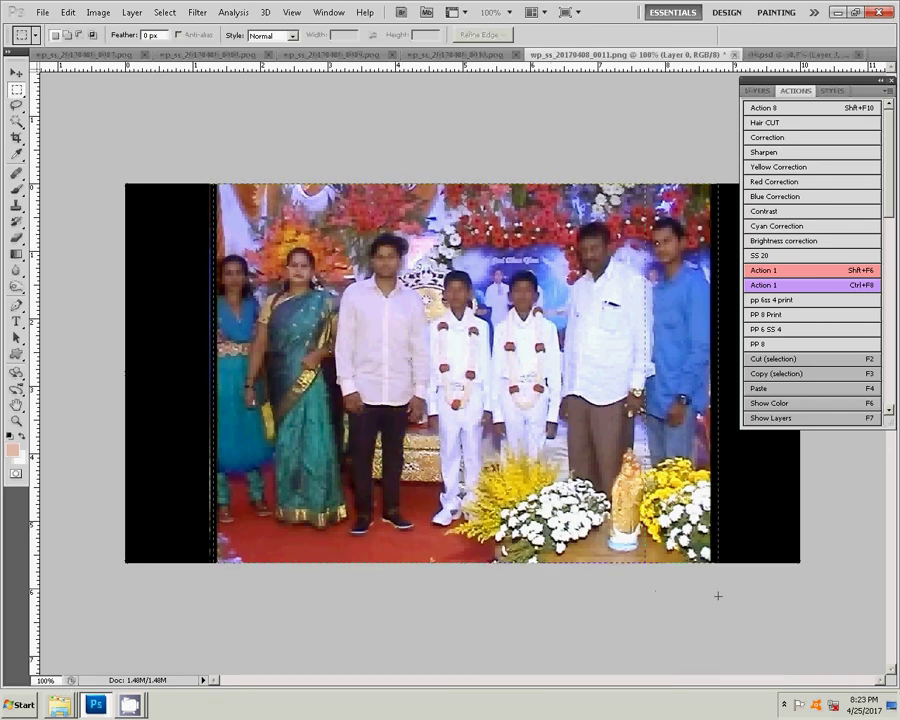
click(69, 14)
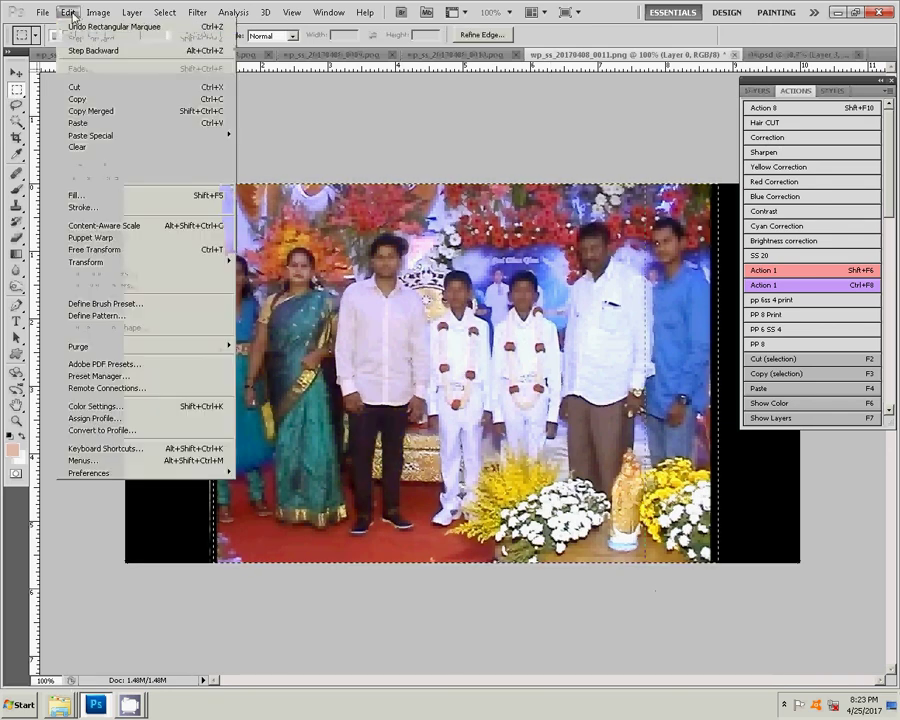
click(74, 88)
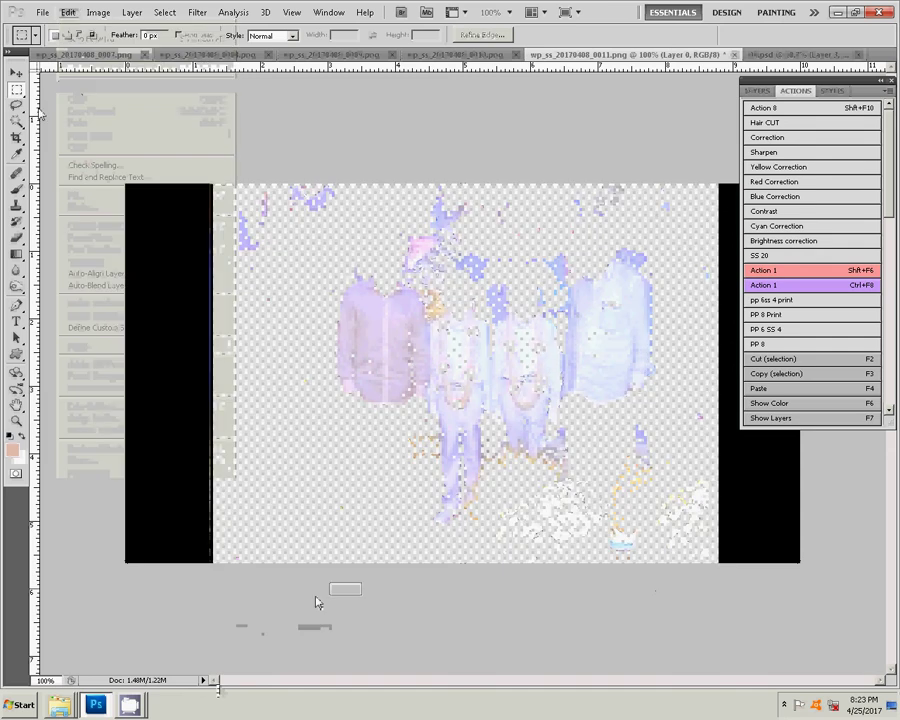
key(ctrl+w)
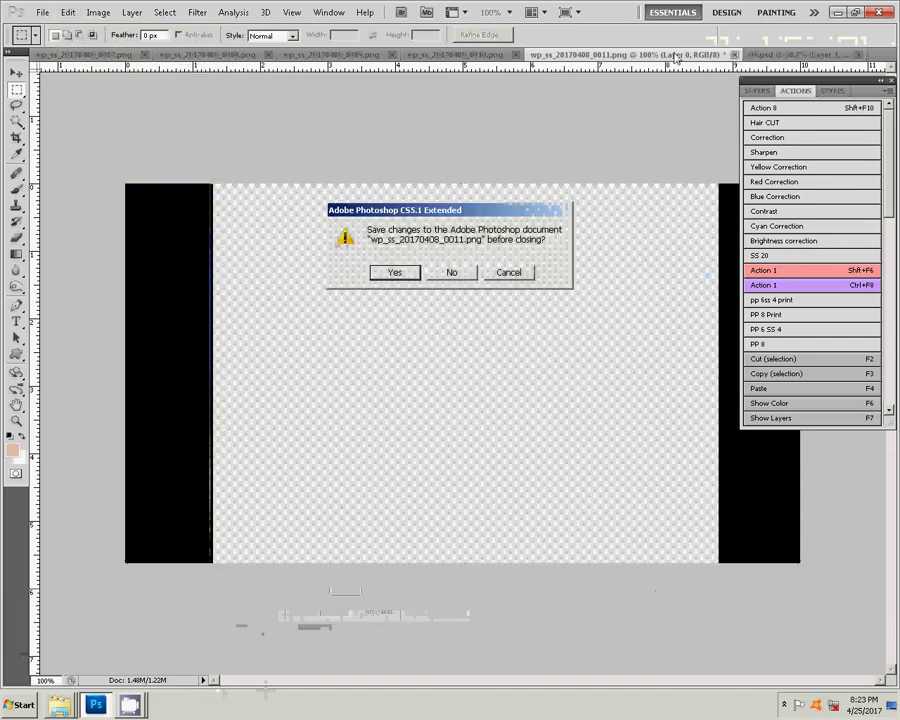
click(452, 272)
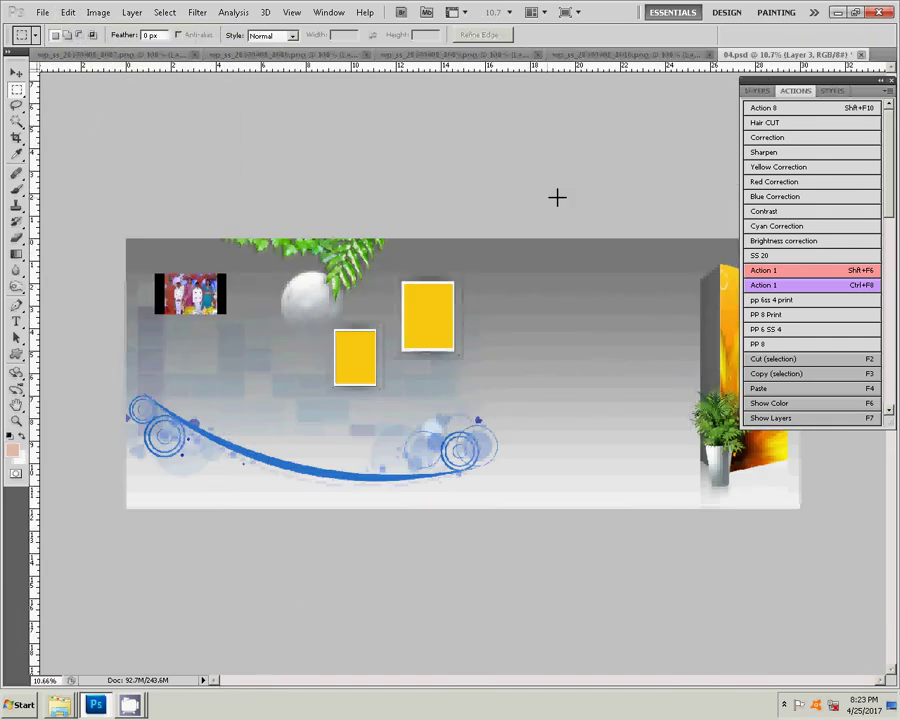
- Paste the 0011 photo into the album and place it below the first photo
click(67, 12)
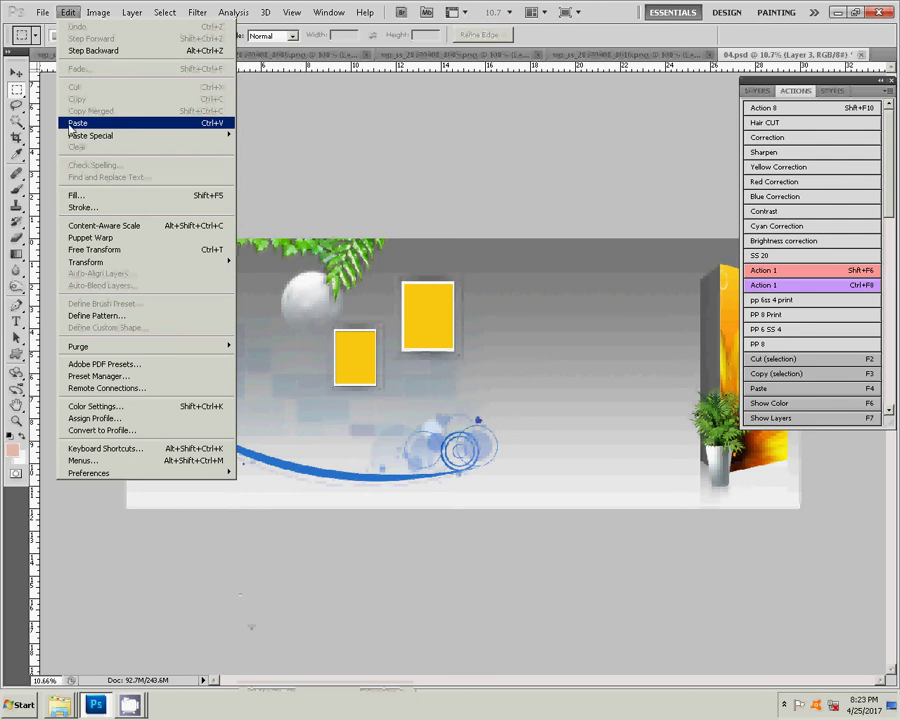
mouse_move(92, 135)
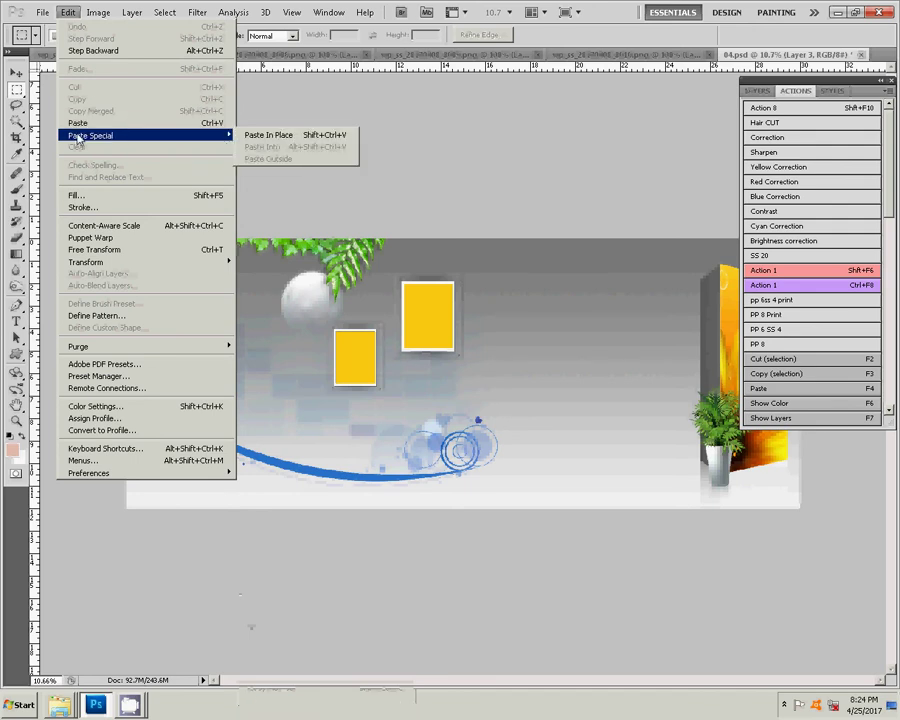
click(322, 143)
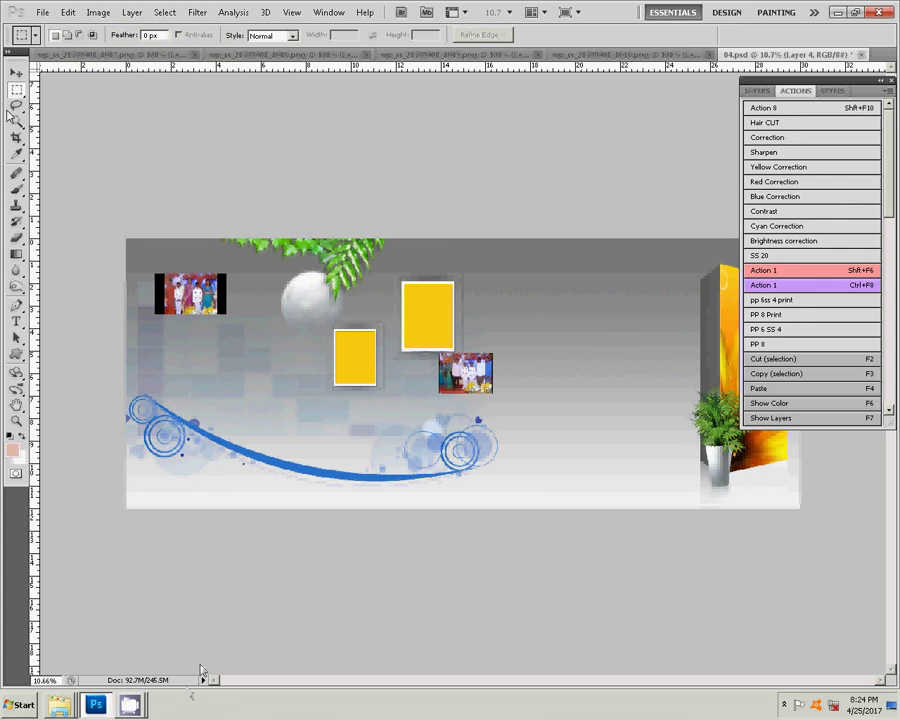
click(16, 75)
drag(465, 373, 191, 334)
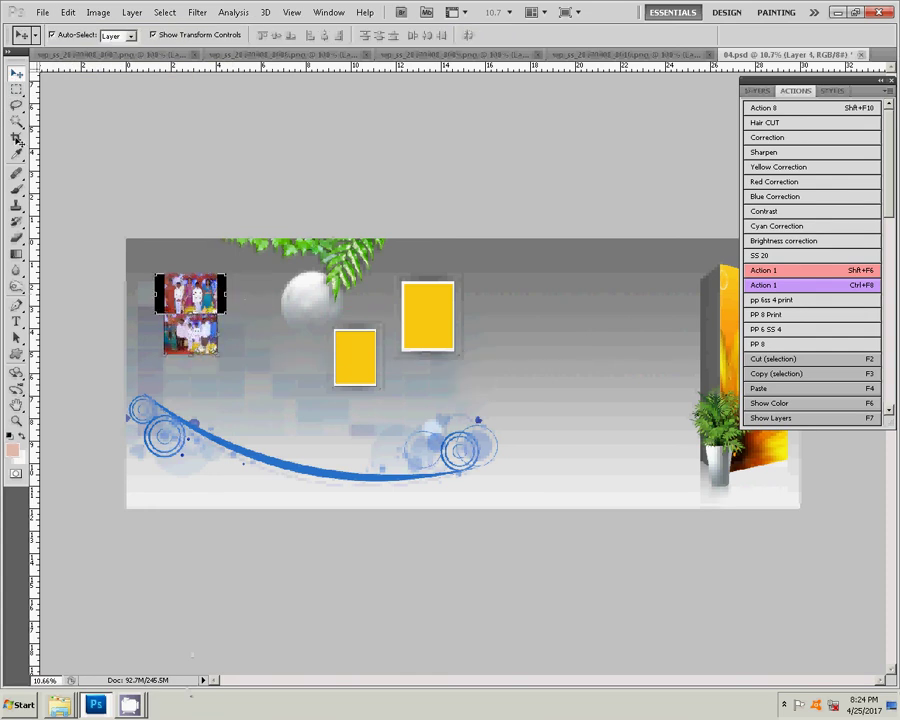
- Marquee and delete the black strip left of the stacked photos, then deselect
click(16, 89)
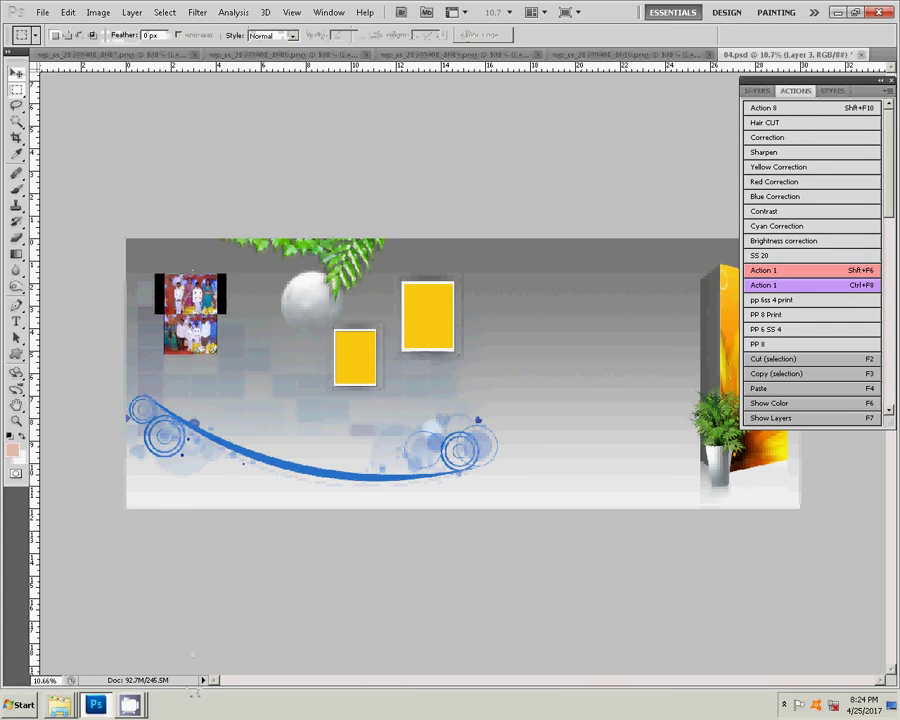
drag(265, 358, 265, 358)
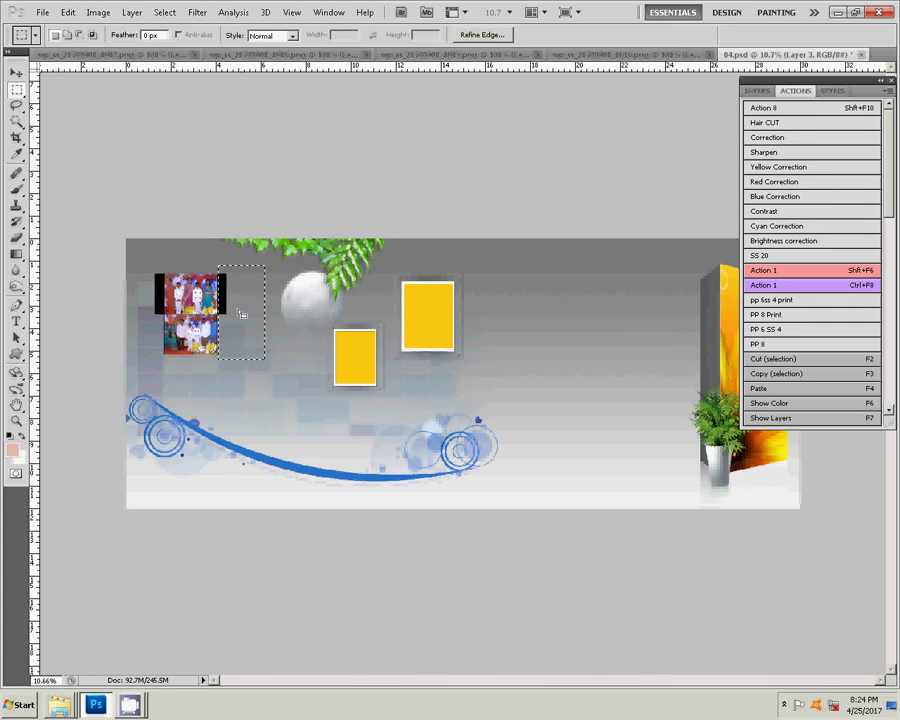
drag(135, 243, 147, 325)
drag(163, 256, 163, 360)
key(Delete)
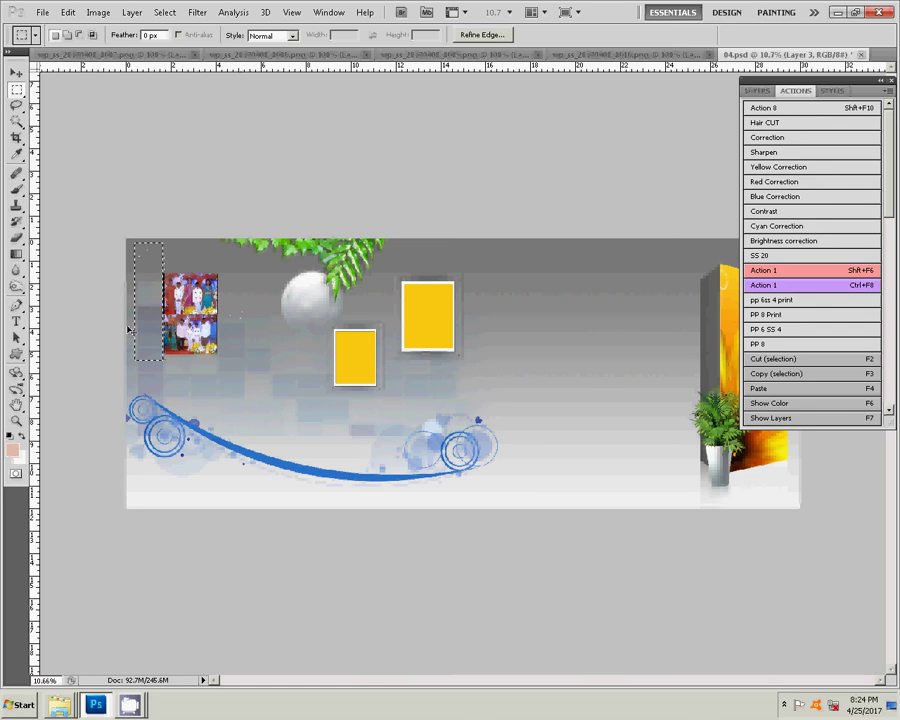
key(ctrl+d)
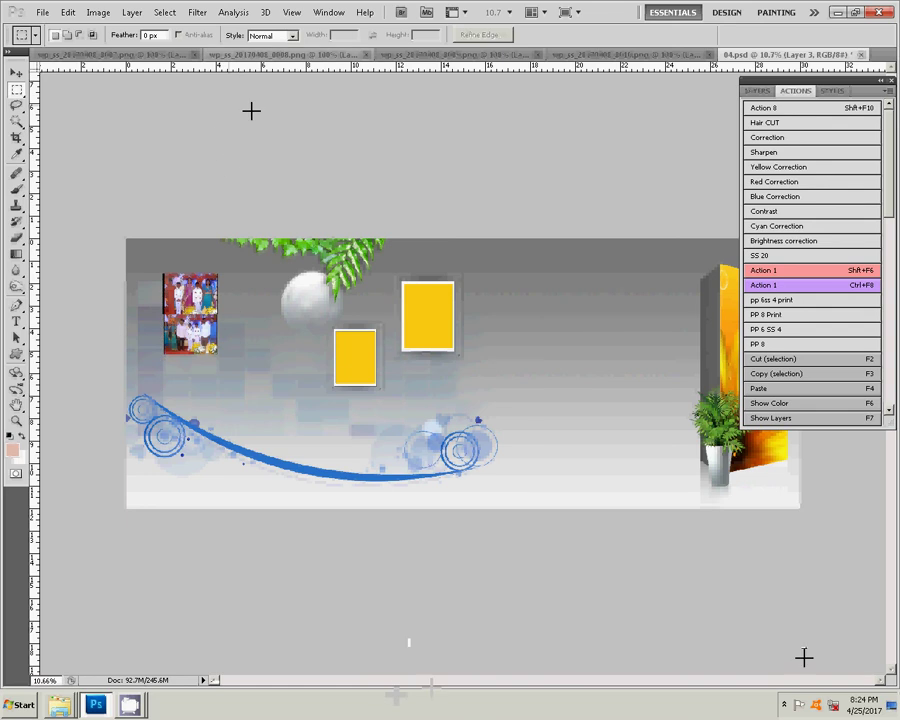
- Close the 0010 photo and switch to the 0009 group photo
click(592, 56)
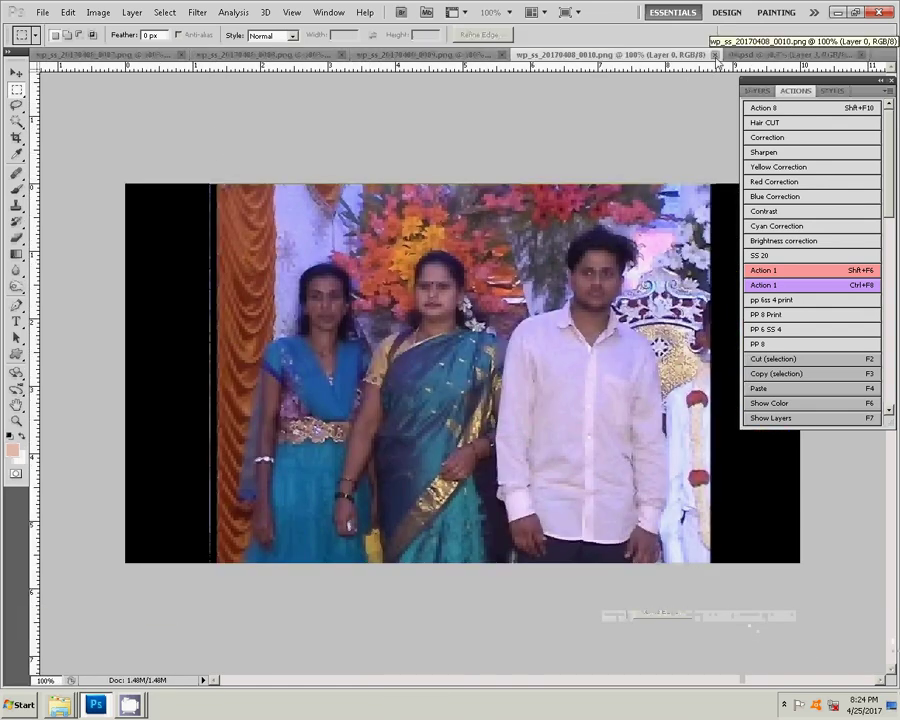
click(715, 57)
click(585, 56)
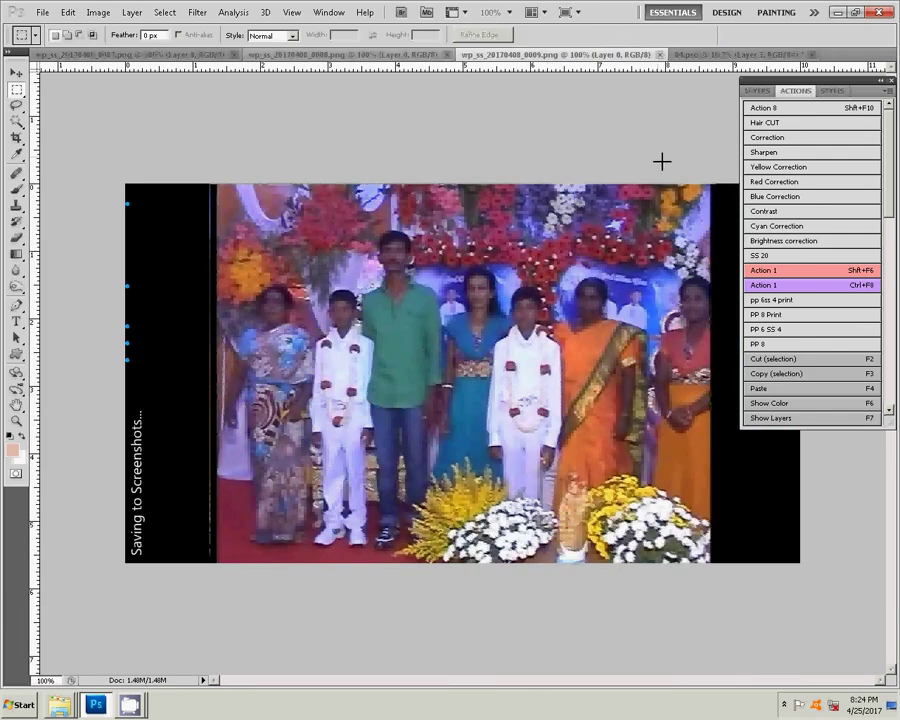
- Apply a −18 yellow–blue Color Balance to photo 0009
key(ctrl+b)
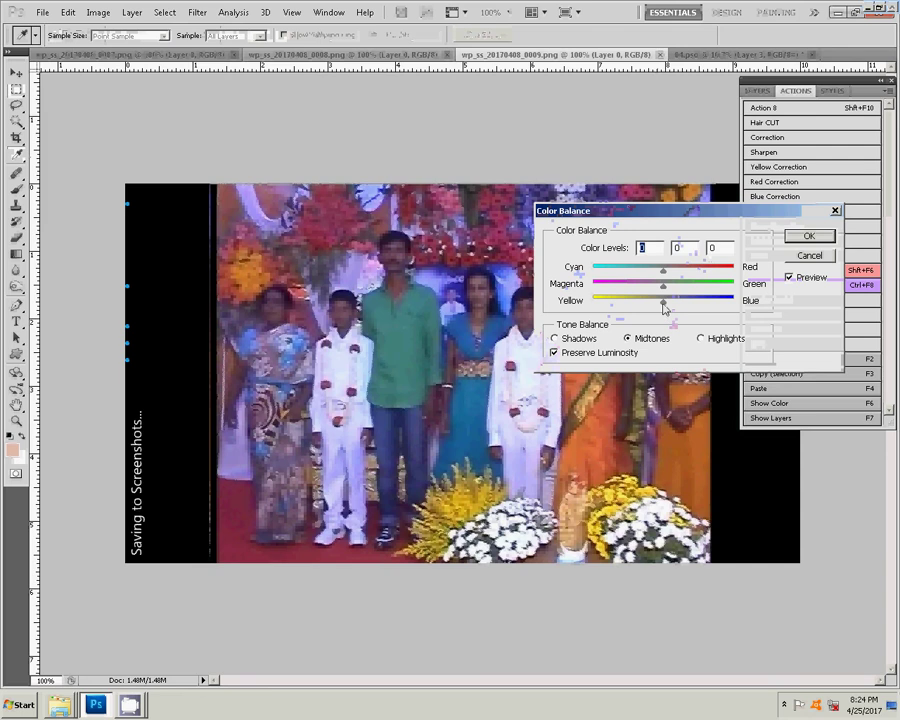
drag(663, 301, 650, 301)
click(802, 238)
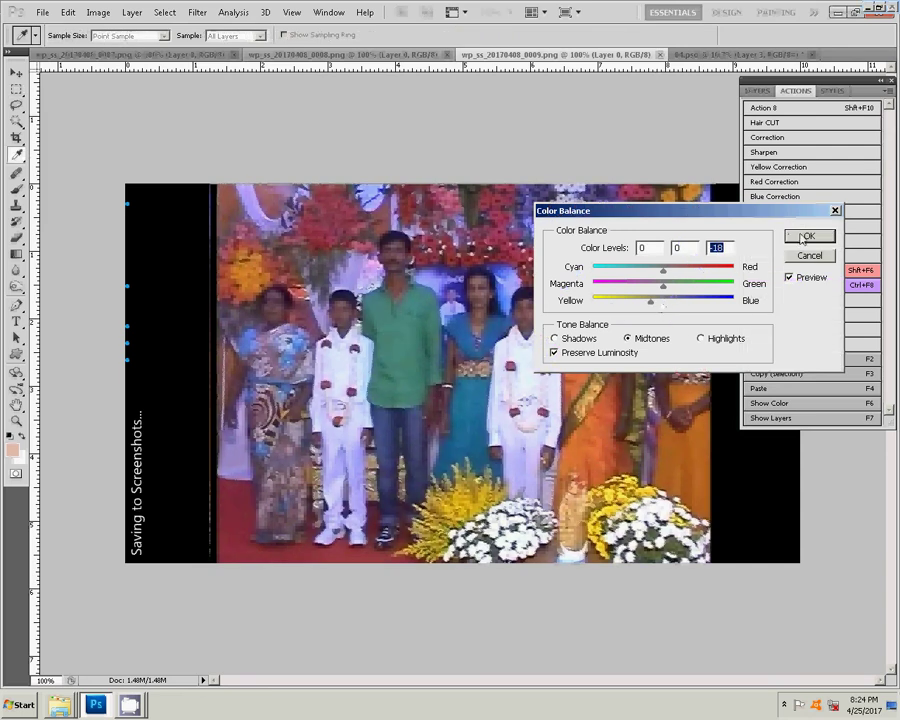
- Cut photo 0009's picture area and close the file without saving
key(m)
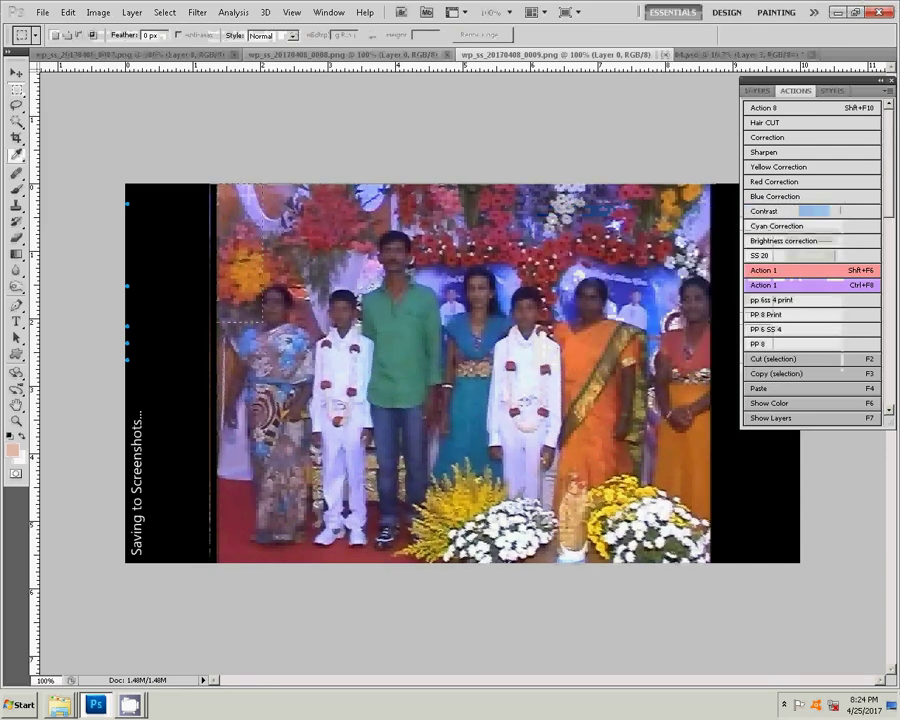
drag(265, 320, 705, 579)
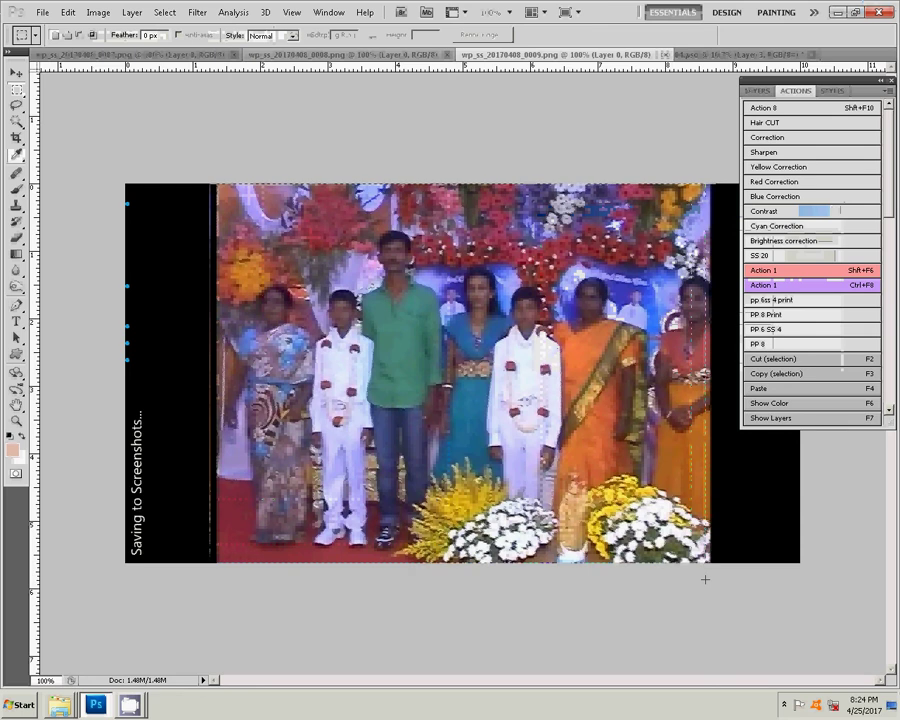
drag(705, 579, 682, 561)
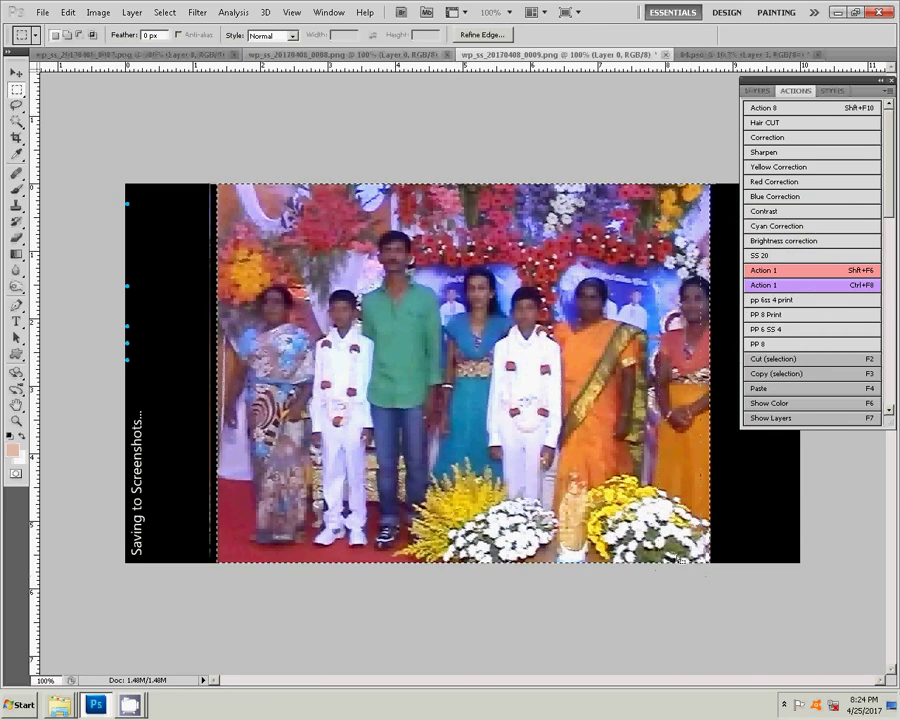
click(68, 12)
click(52, 86)
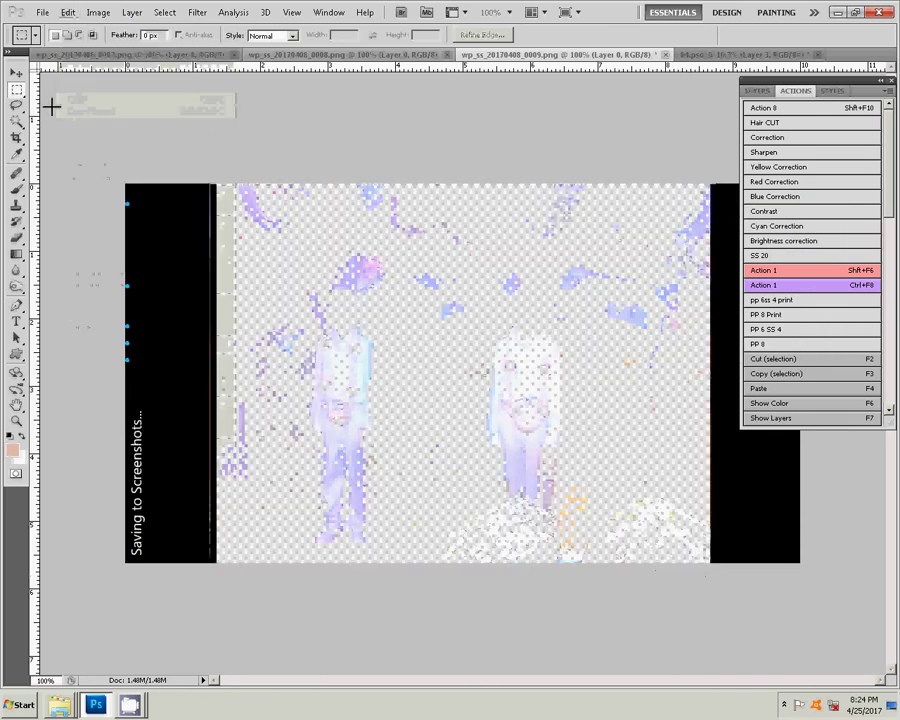
click(665, 54)
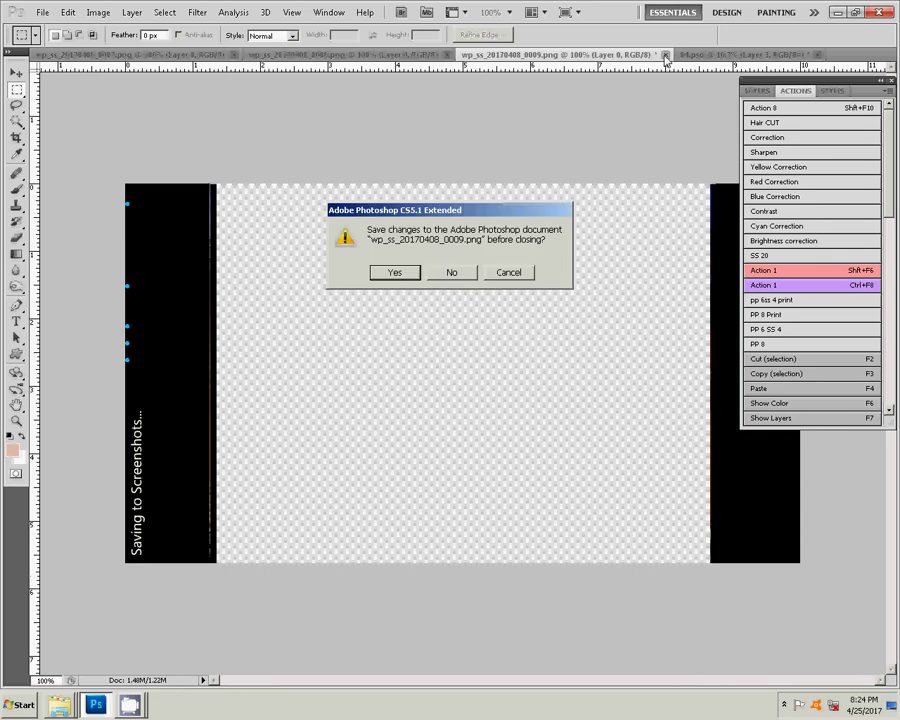
click(456, 274)
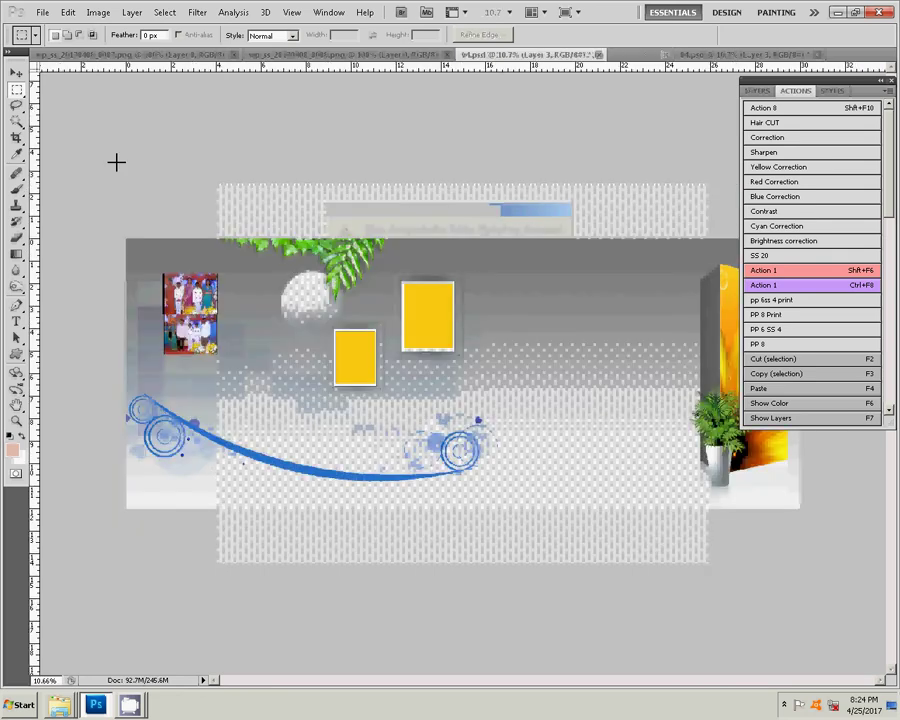
- Paste the cut group photo into 04.psd and place it beside the top-left photos
click(68, 12)
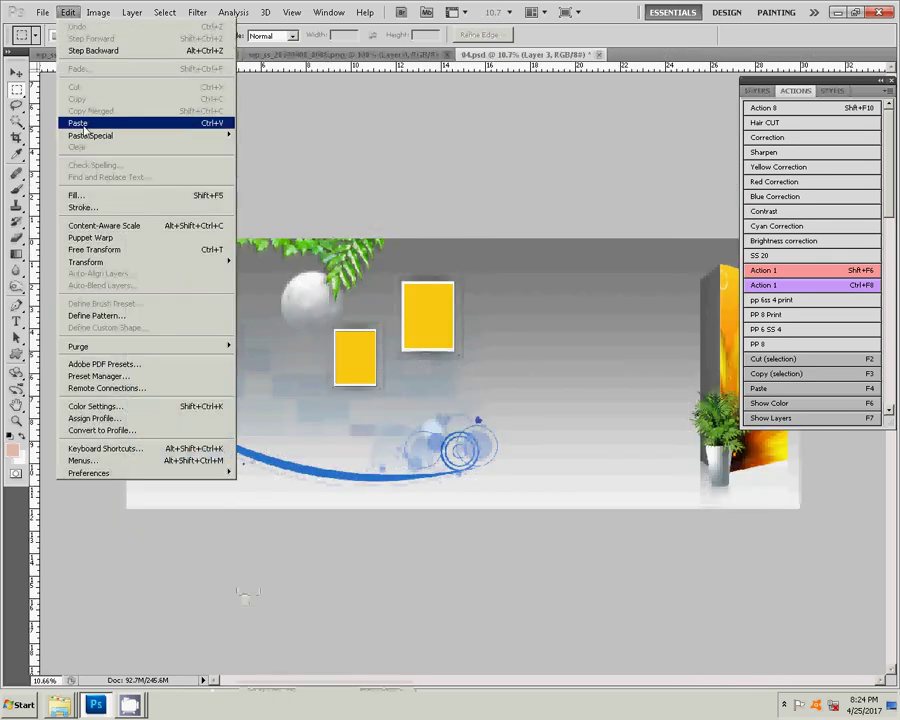
click(78, 123)
key(v)
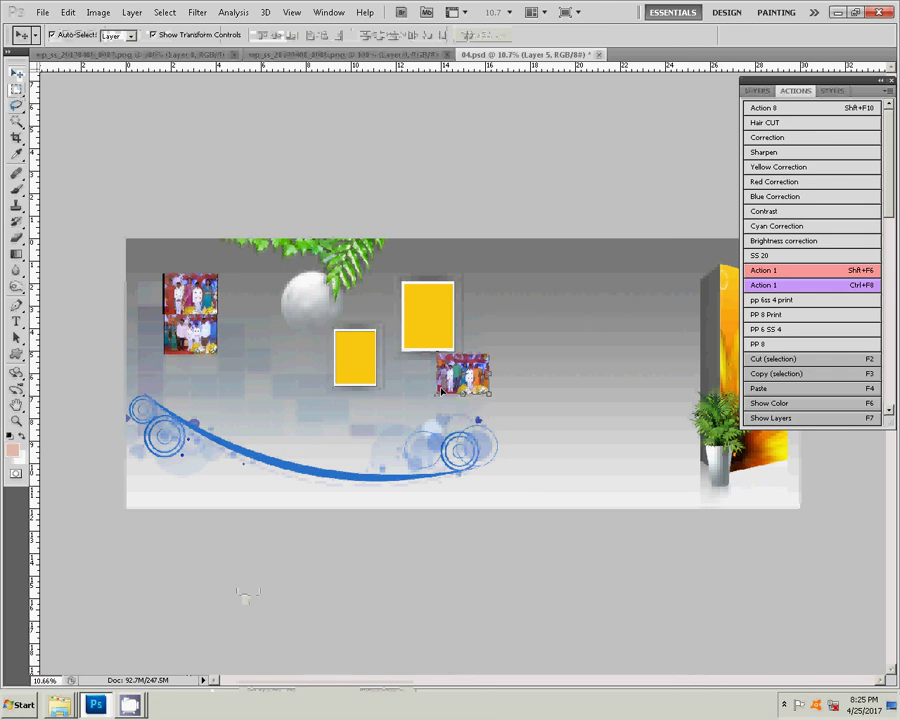
drag(441, 390, 223, 309)
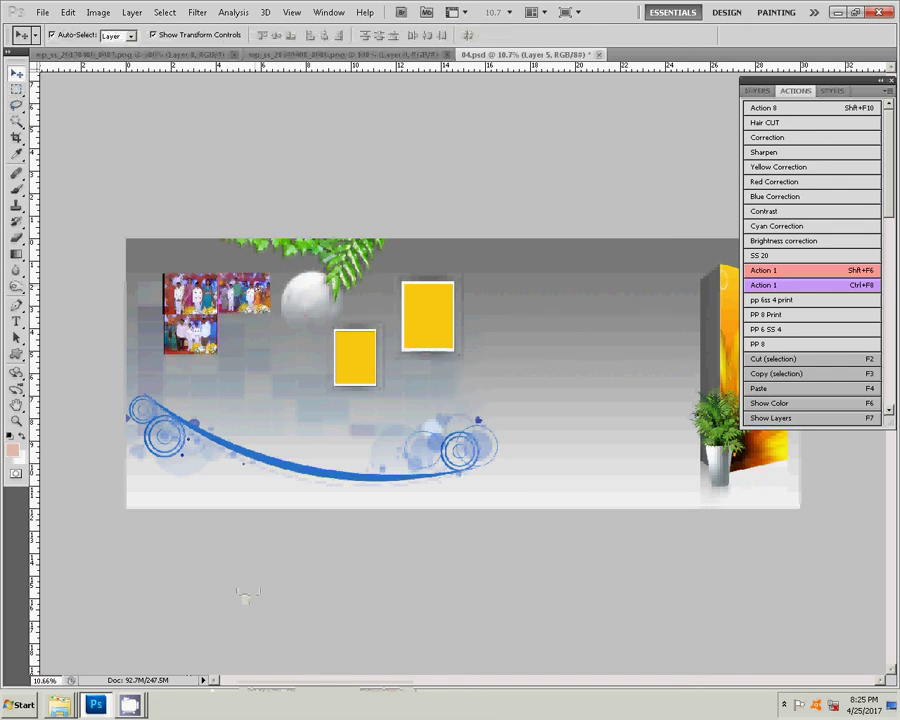
- Close the 0008 and 0007 photo files
click(375, 53)
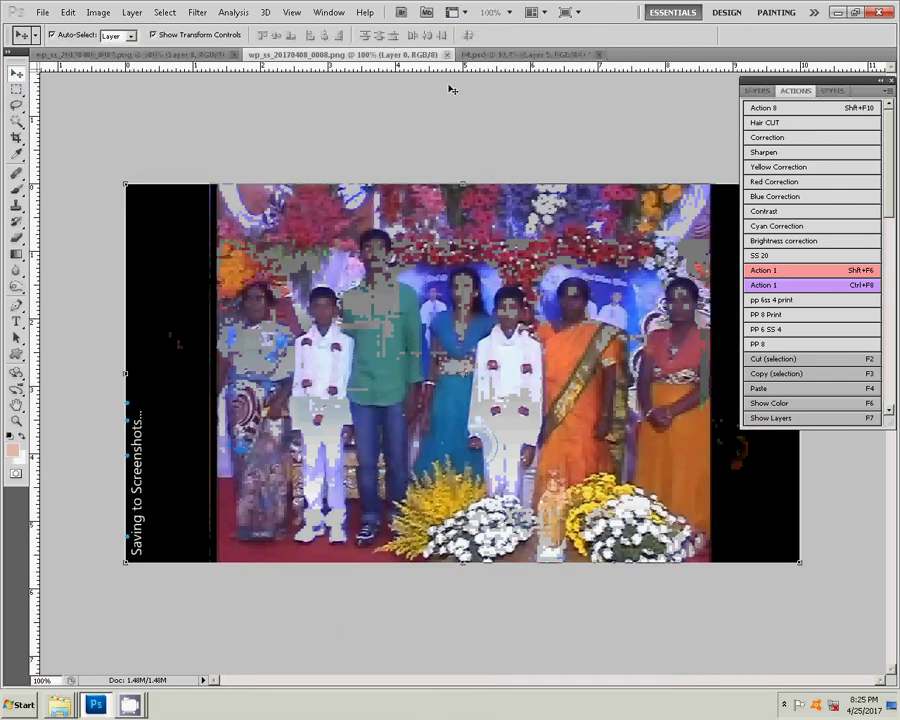
click(447, 55)
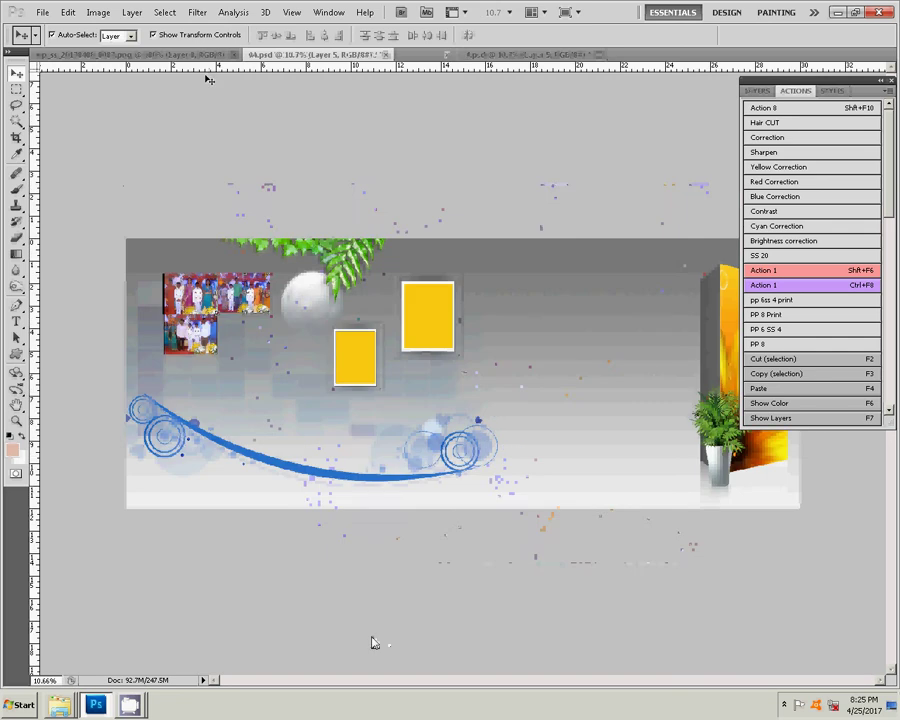
click(196, 55)
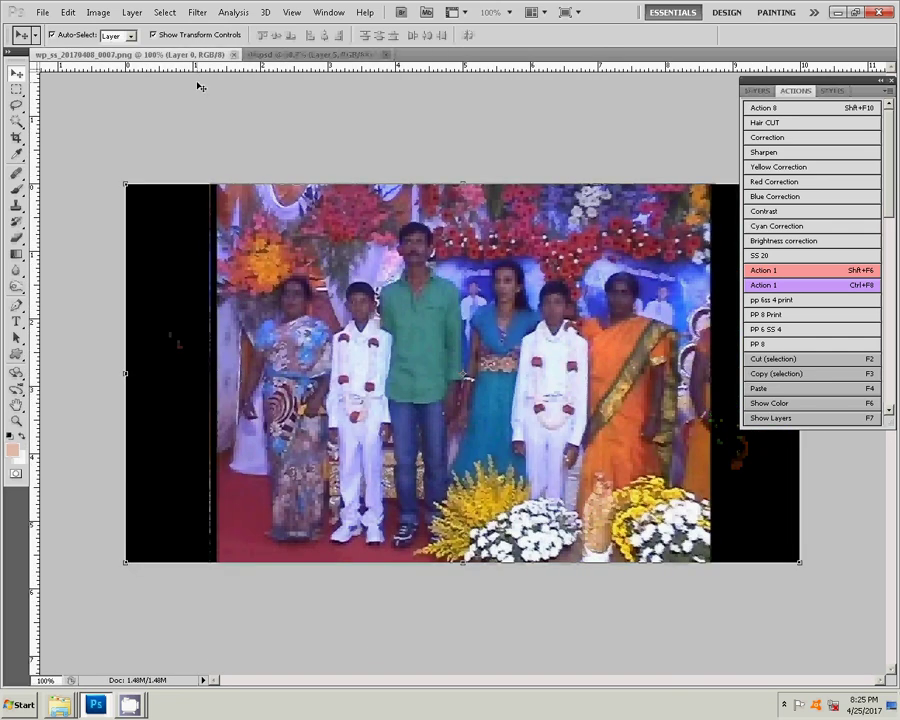
click(234, 55)
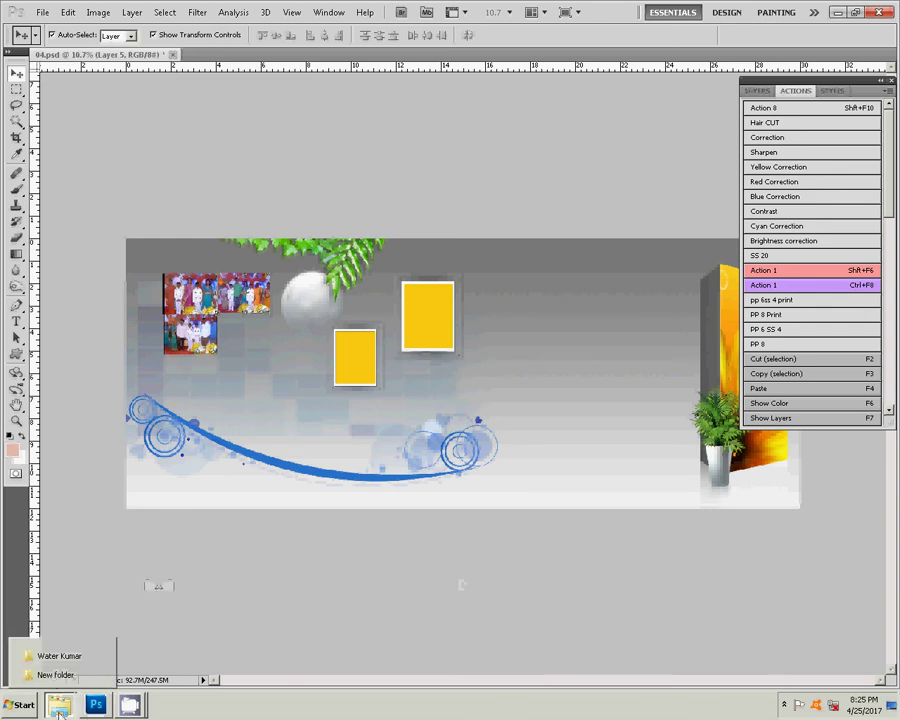
- Delete the seven used photos 0007–0013 from the Explorer folder
click(59, 656)
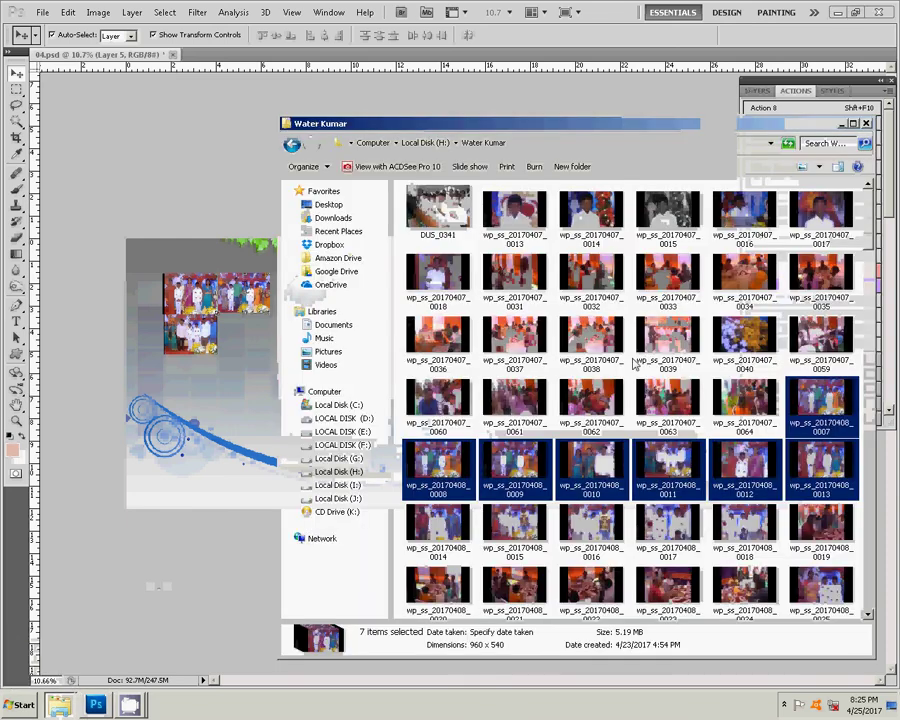
key(Delete)
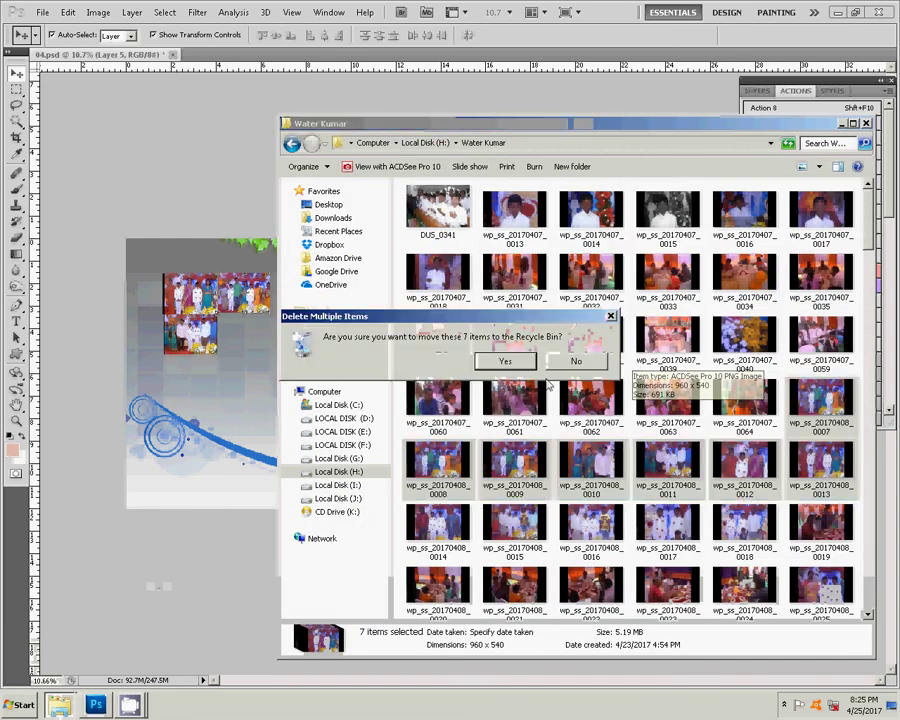
click(508, 358)
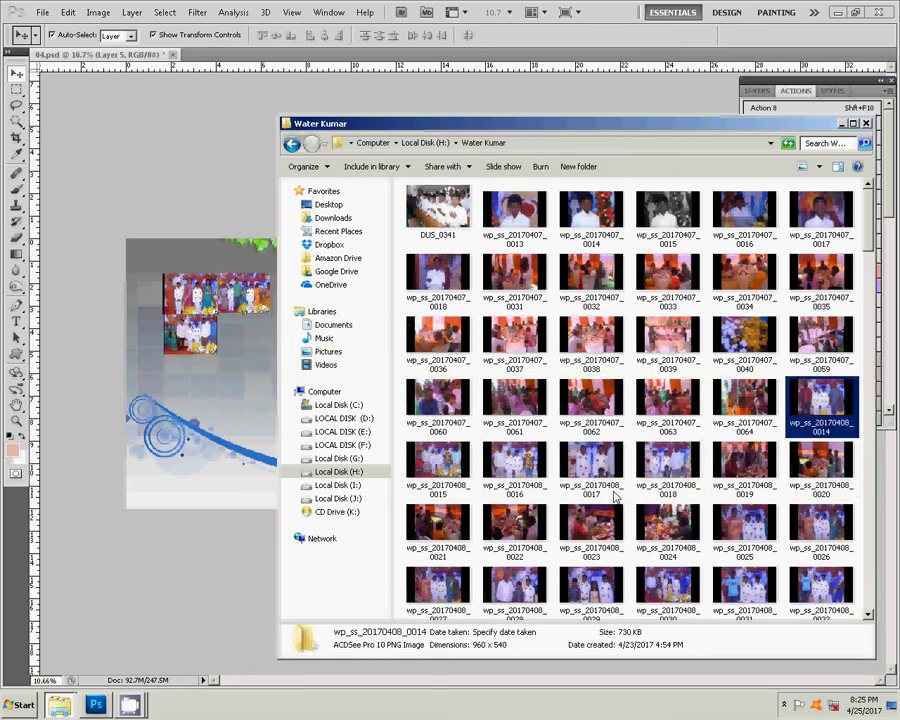
- Select photos 0014, 0015, 0016, 0018 and 0028 to open in Photoshop
ctrl+click(437, 465)
ctrl+click(514, 462)
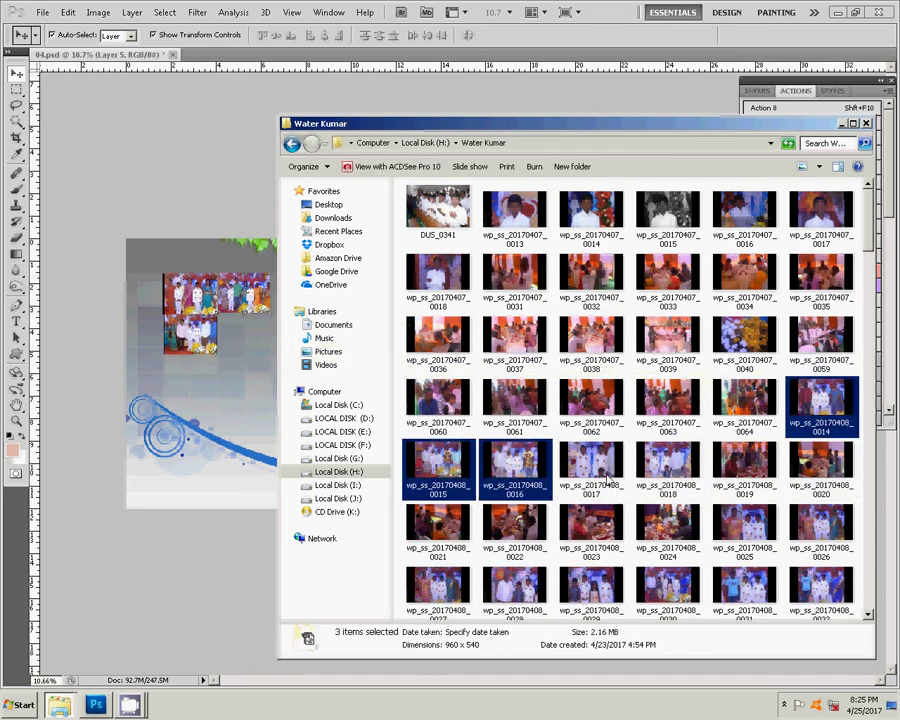
ctrl+click(674, 474)
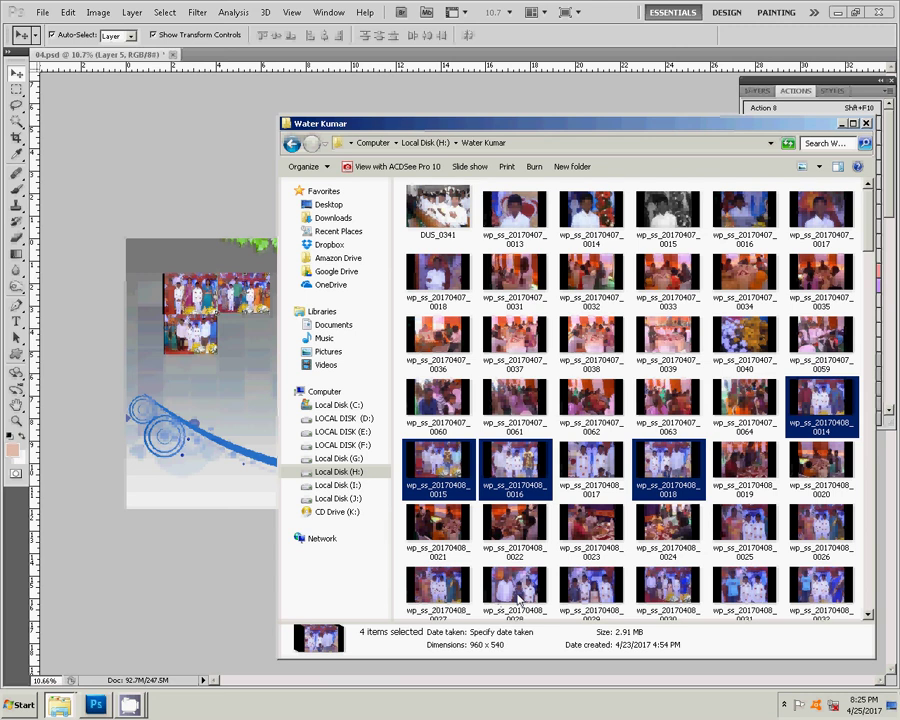
ctrl+click(519, 598)
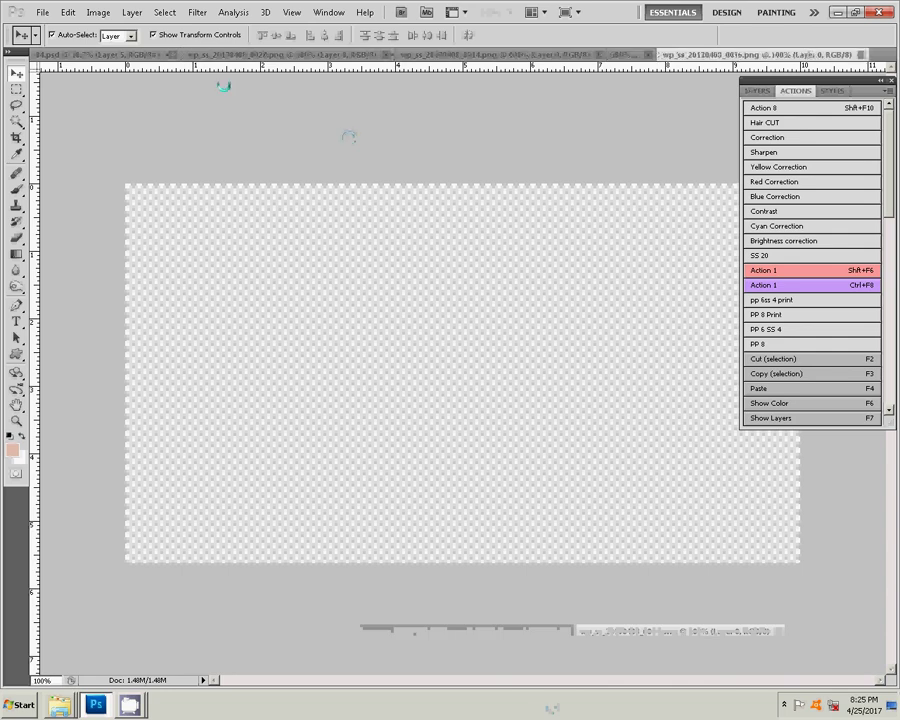
- Float the 04.psd album window, then dock it back among the tabs
click(50, 55)
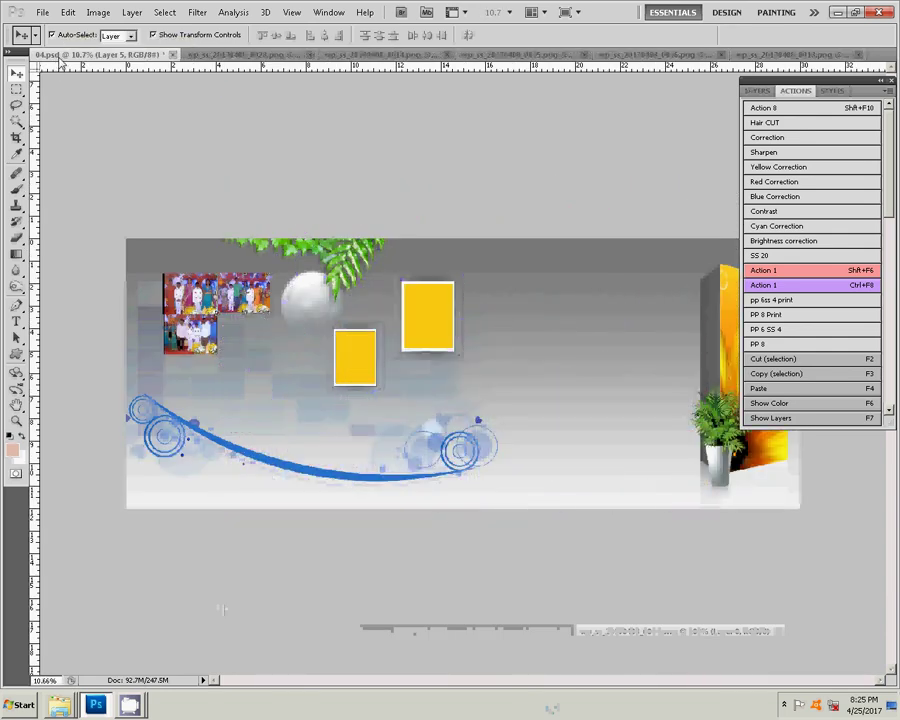
mouse_move(60, 60)
mouse_down()
mouse_move(430, 38)
mouse_move(422, 55)
mouse_move(98, 134)
mouse_up()
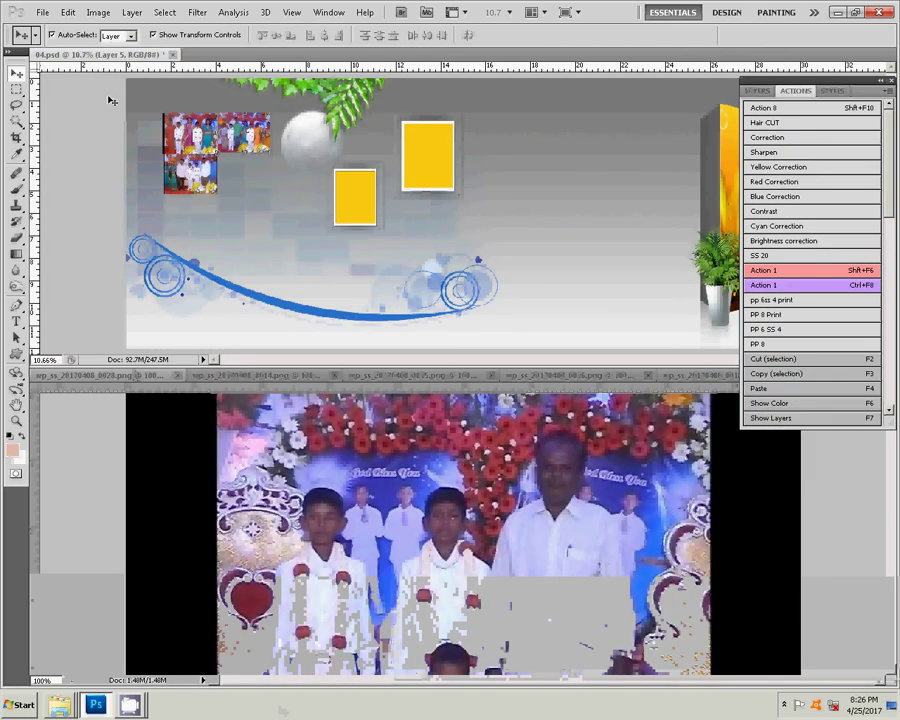
mouse_move(97, 64)
mouse_down()
mouse_move(400, 481)
mouse_move(462, 378)
mouse_move(396, 399)
mouse_up()
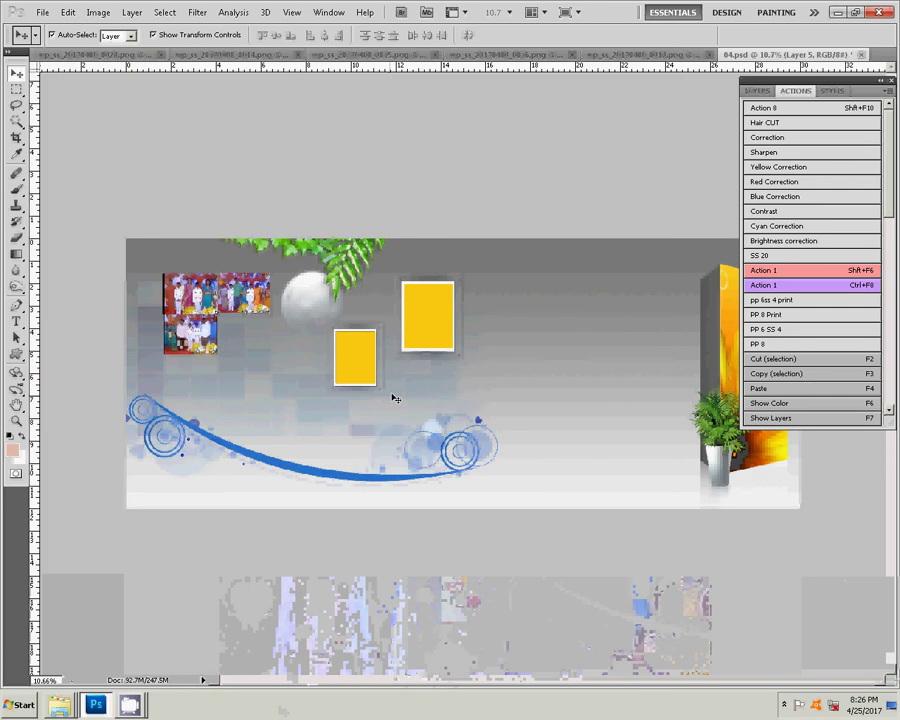
- Shift the 0018 photo's midtones toward blue with Color Balance (Yellow/Blue -35)
click(648, 56)
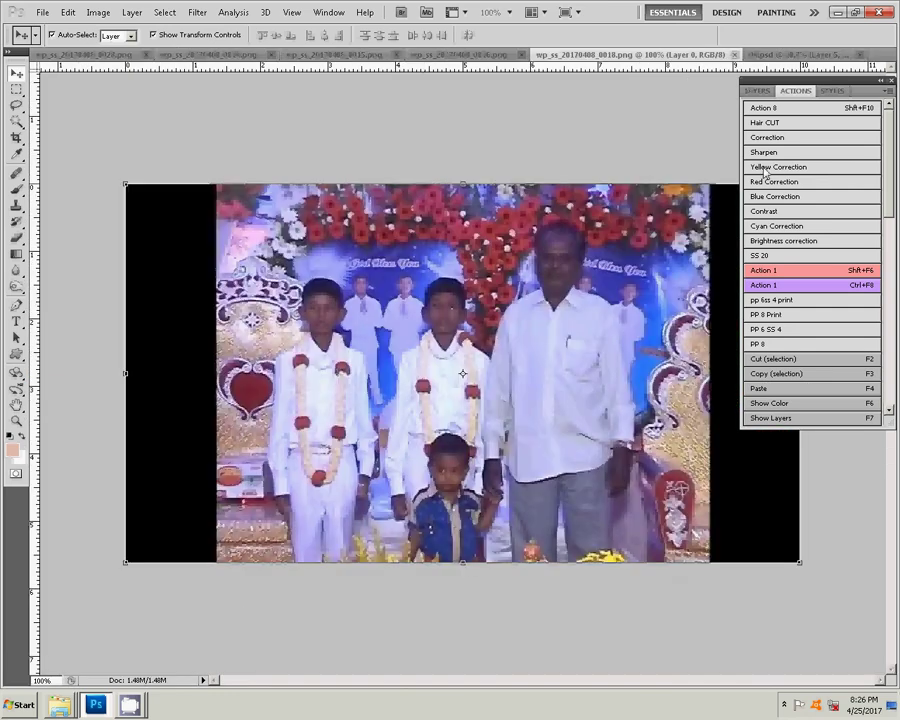
key(ctrl+b)
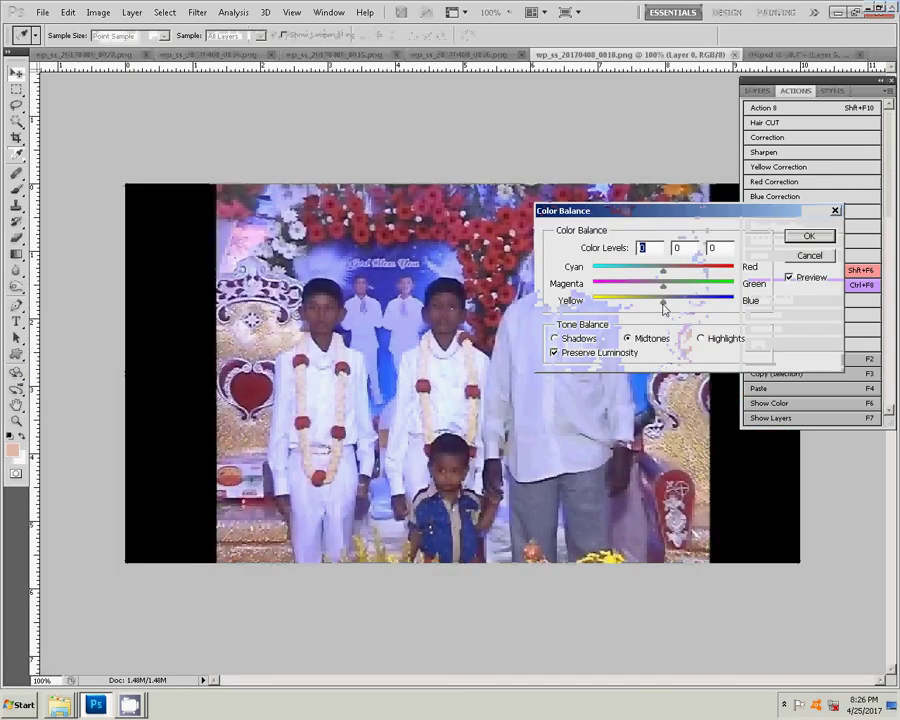
drag(663, 301, 637, 302)
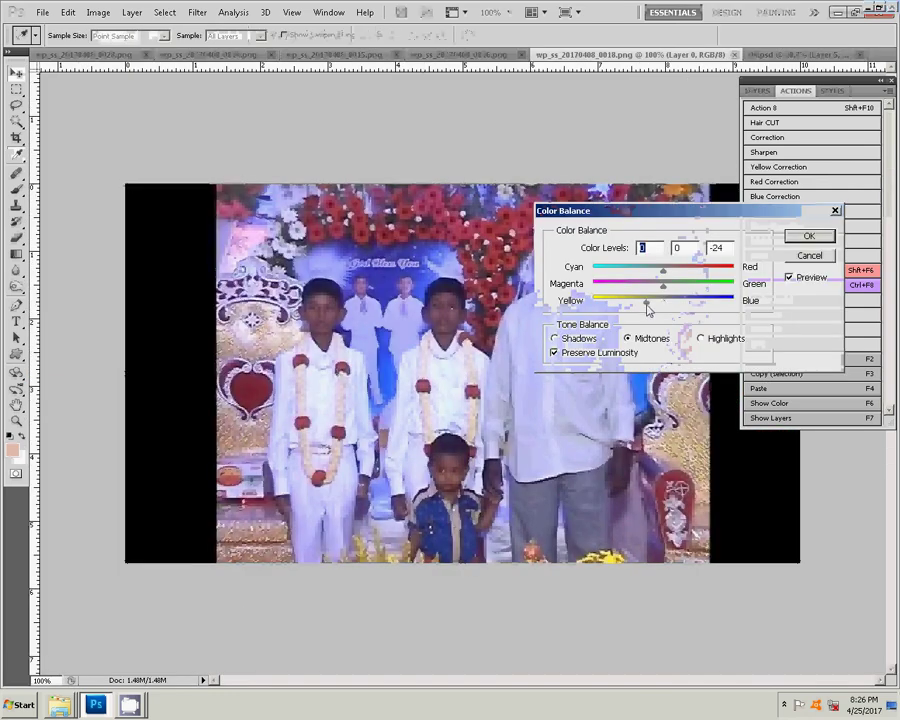
click(811, 238)
- Zoom in on the middle boy's face and patch away the white speck by his eye
key(v)
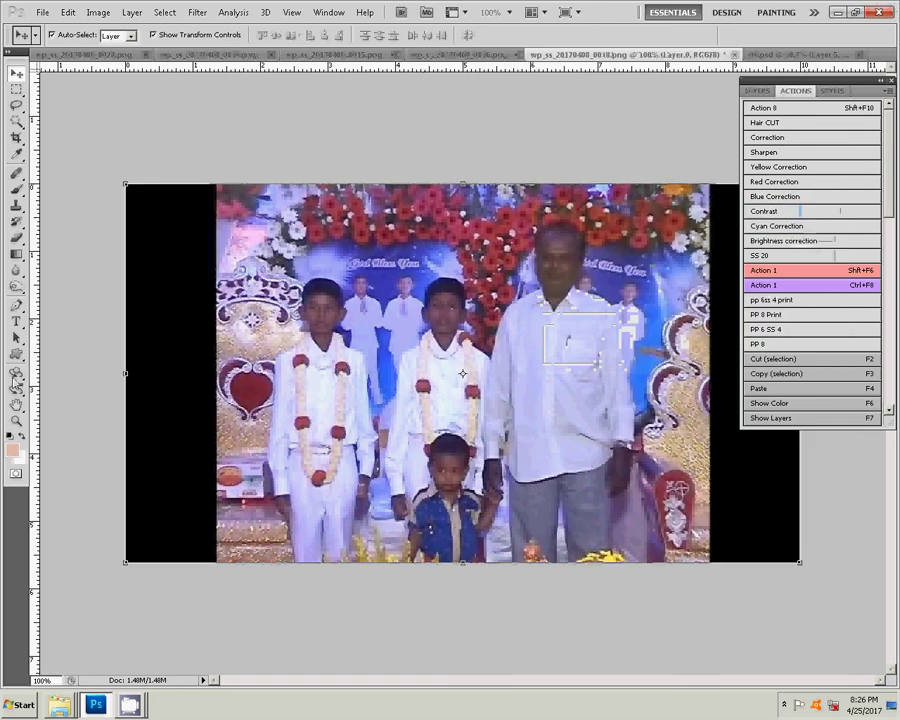
key(z)
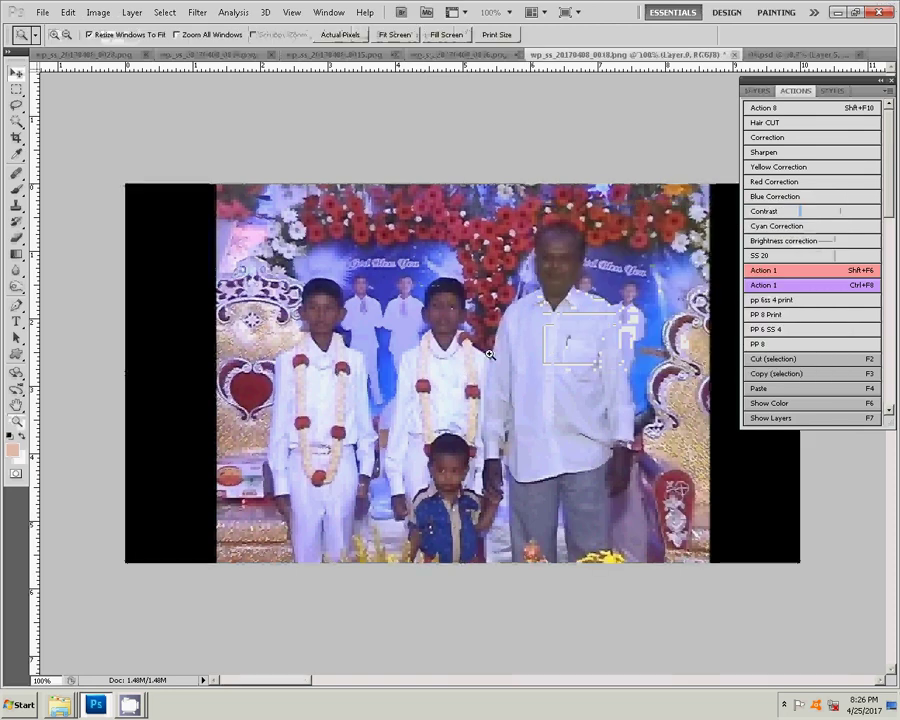
drag(393, 267, 519, 356)
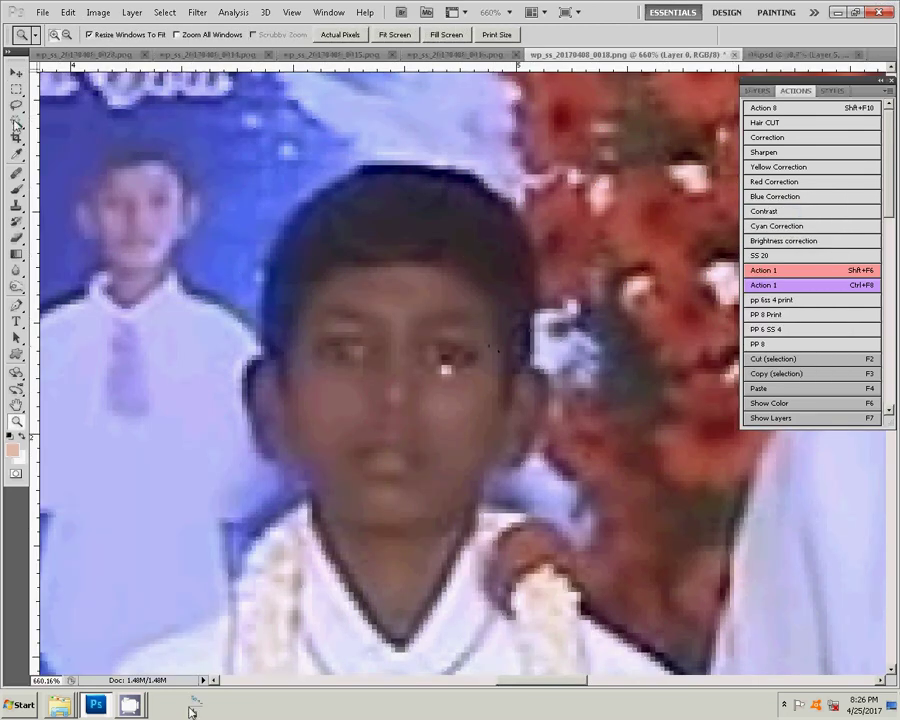
right_click(16, 172)
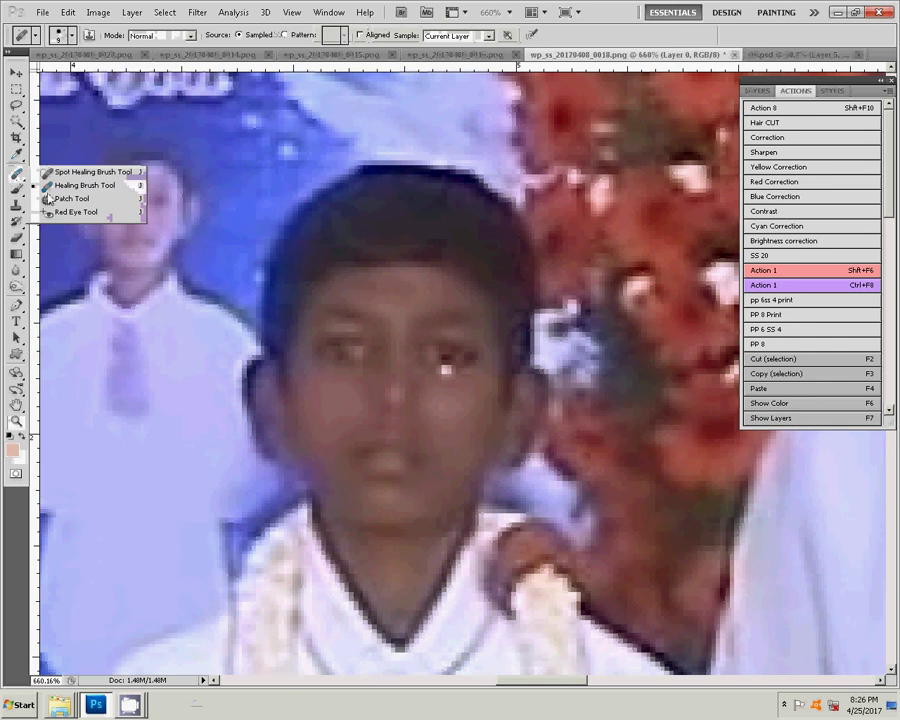
click(70, 194)
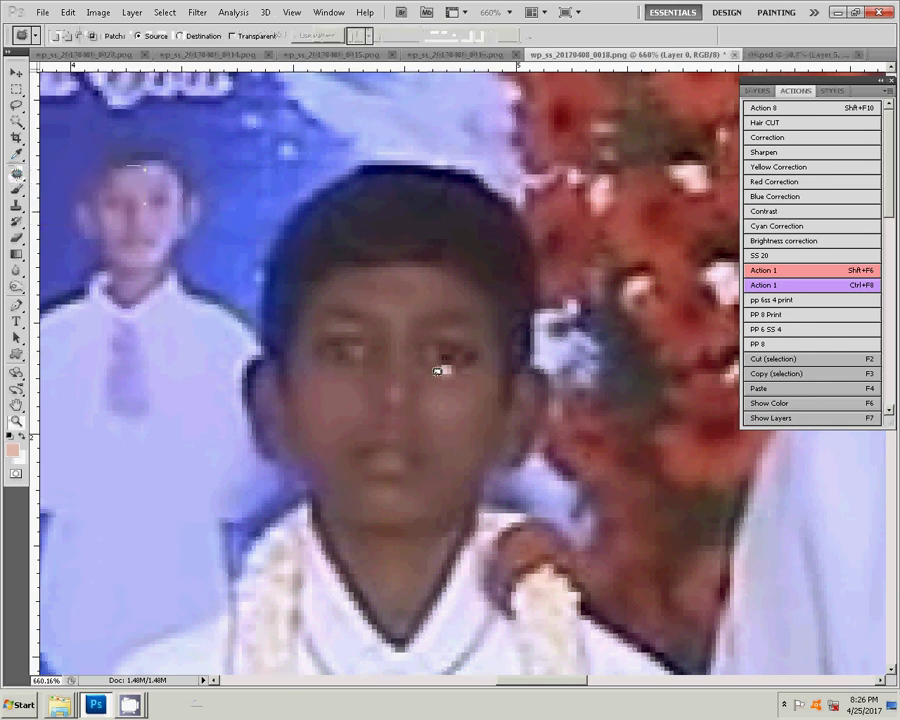
drag(437, 369, 443, 374)
- Fit the whole 0018 photo back on screen
key(z)
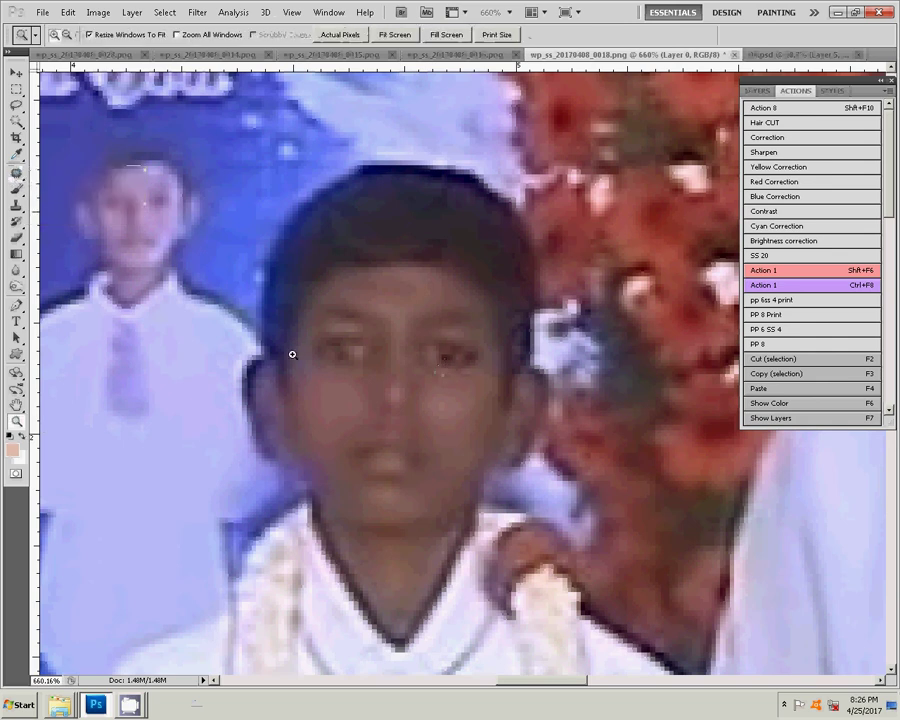
right_click(292, 354)
click(314, 363)
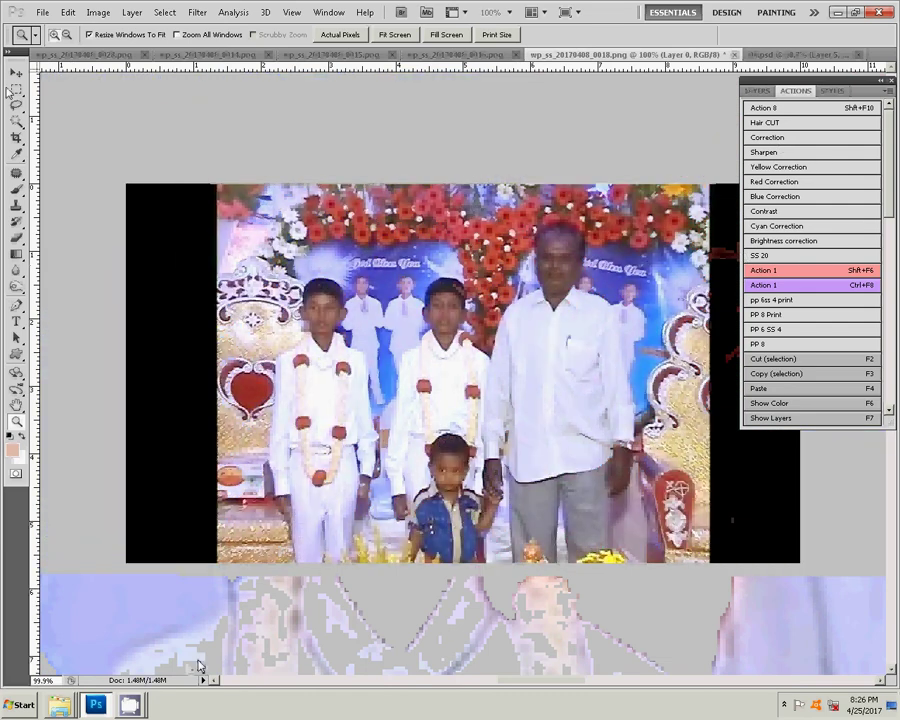
click(18, 90)
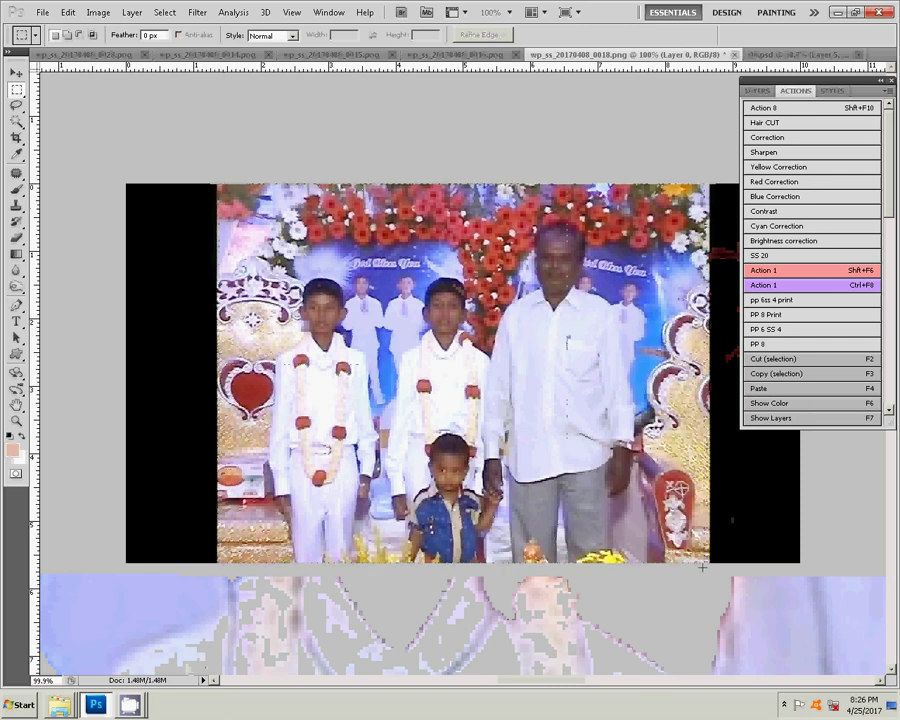
- Cut the 0018 photo from inside its black borders and close the file without saving
drag(707, 563, 218, 184)
click(67, 12)
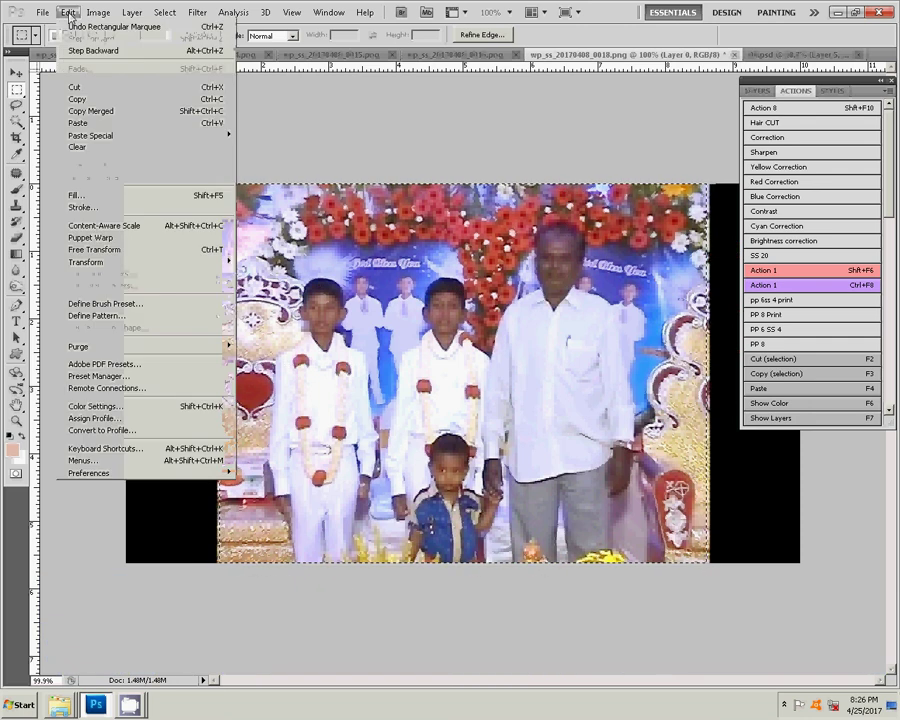
click(77, 88)
key(ctrl+w)
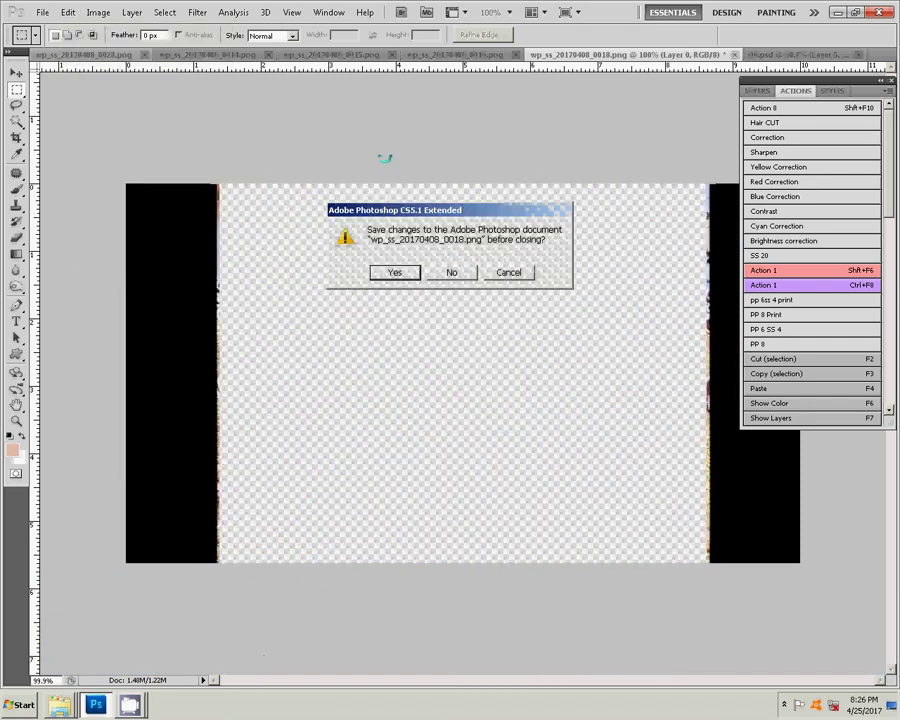
click(469, 276)
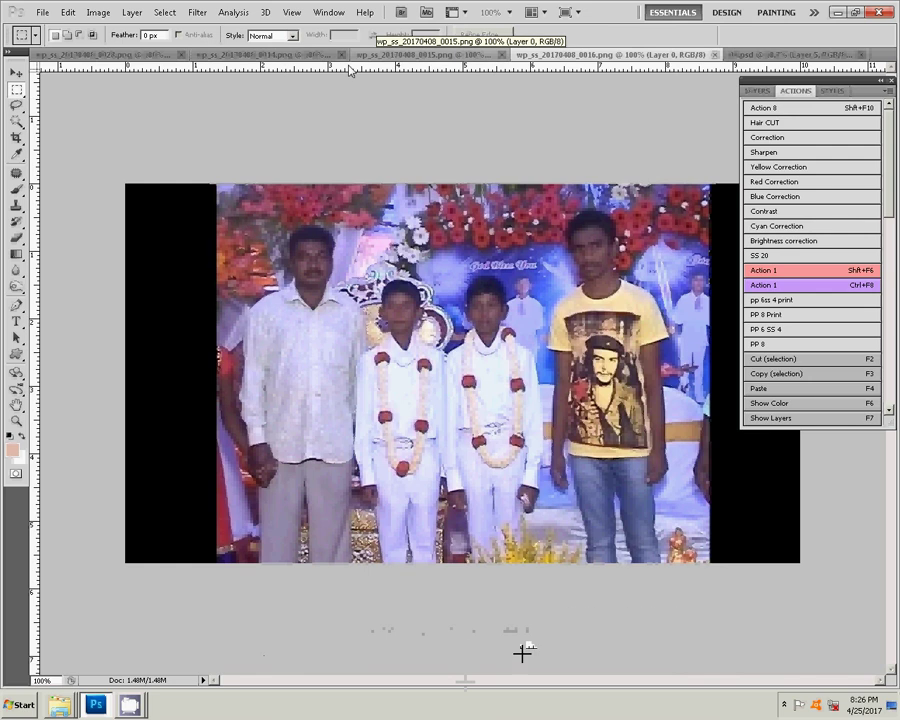
- Paste the 0018 photo into 04.psd as Layer 6
click(740, 54)
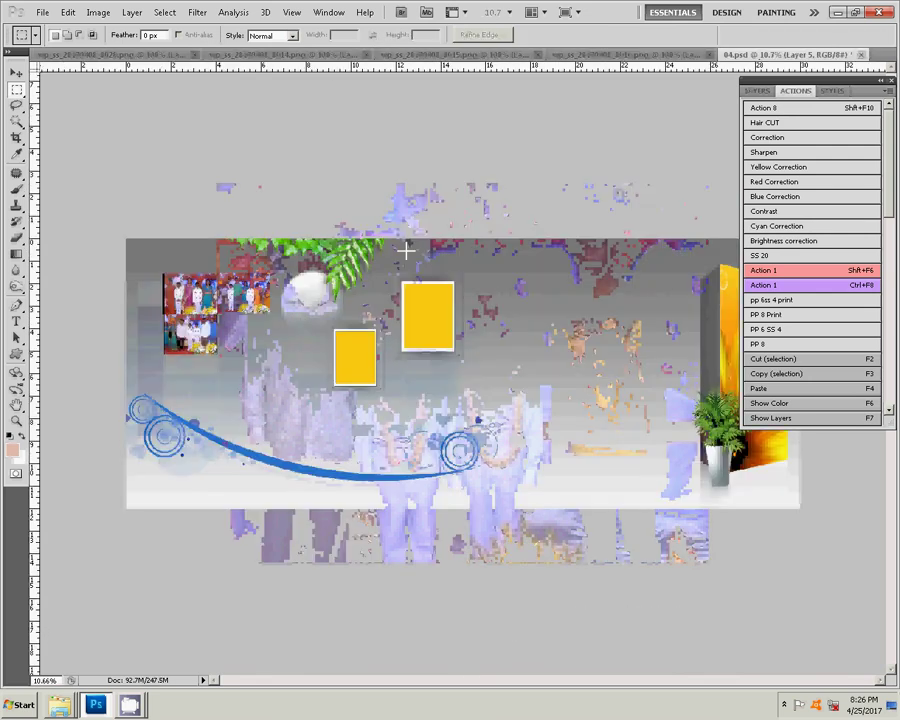
click(68, 12)
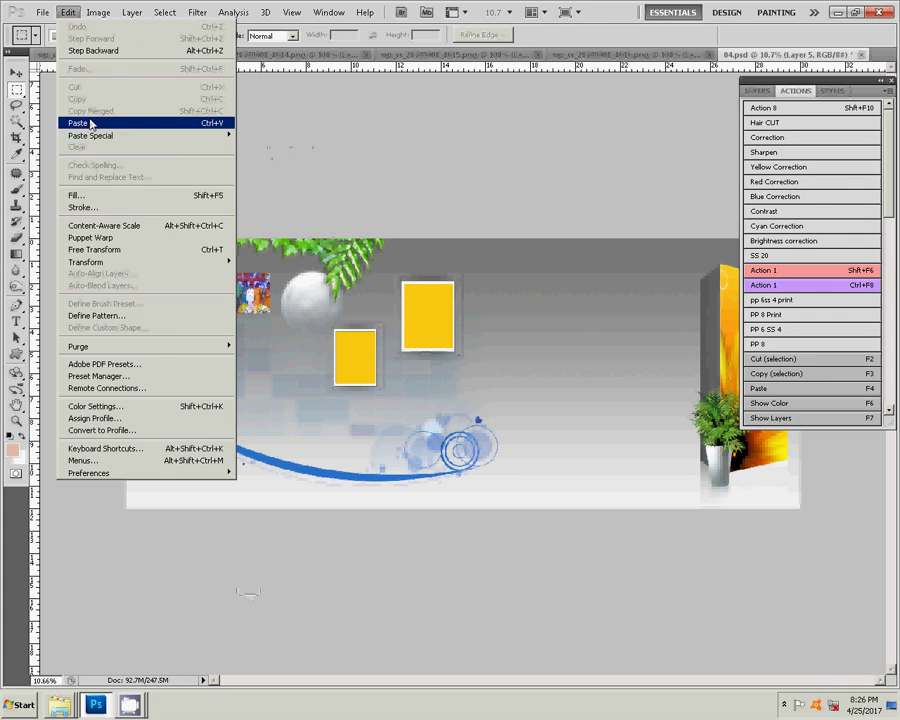
click(89, 127)
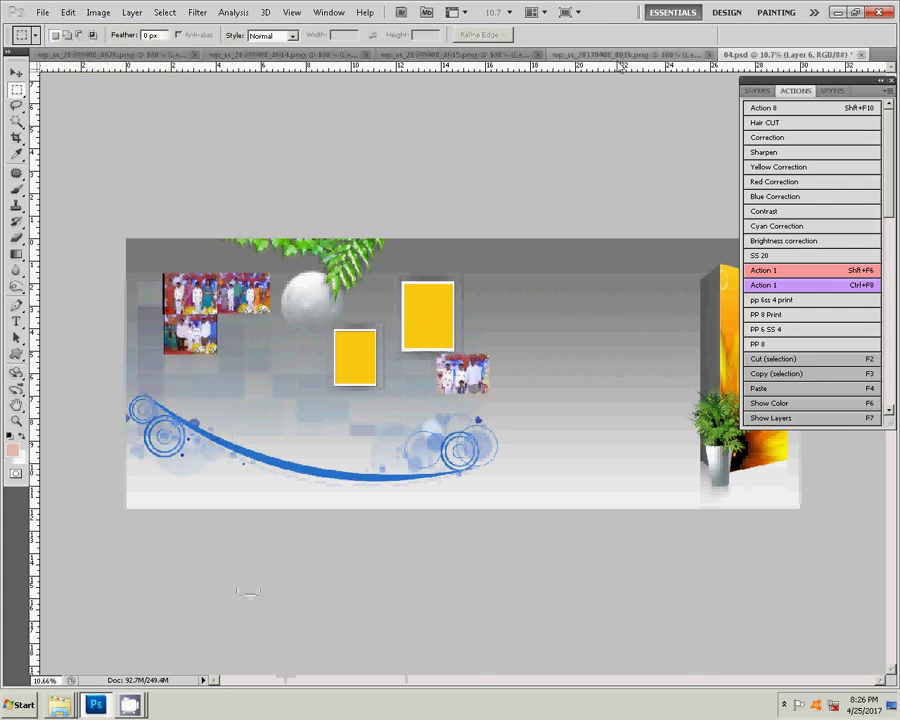
- Shift the 0016 photo toward blue (Yellow -25) and apply the Sharpen action
click(622, 56)
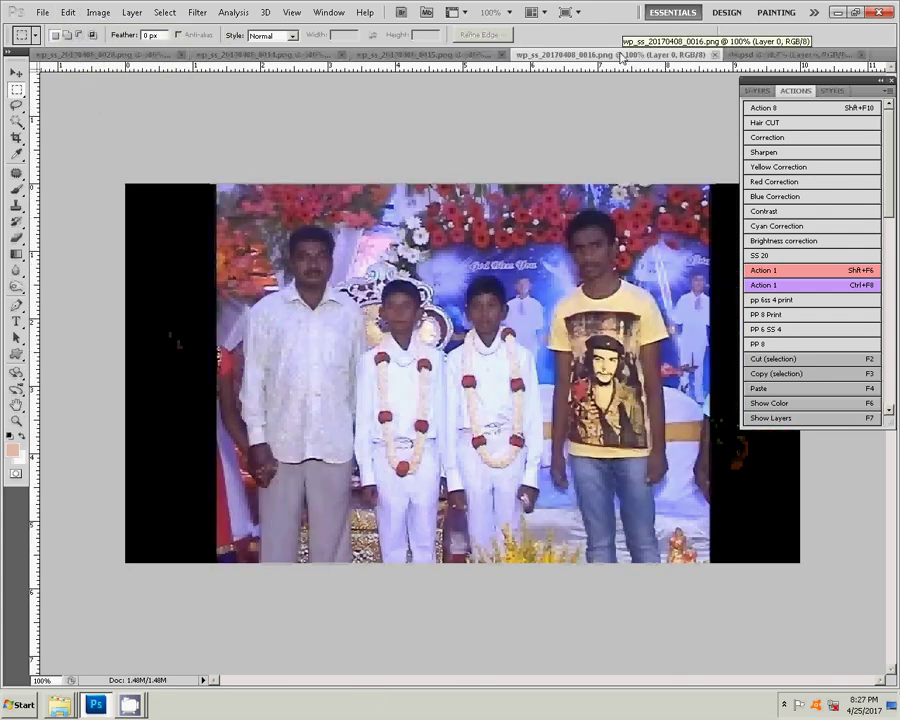
key(ctrl+b)
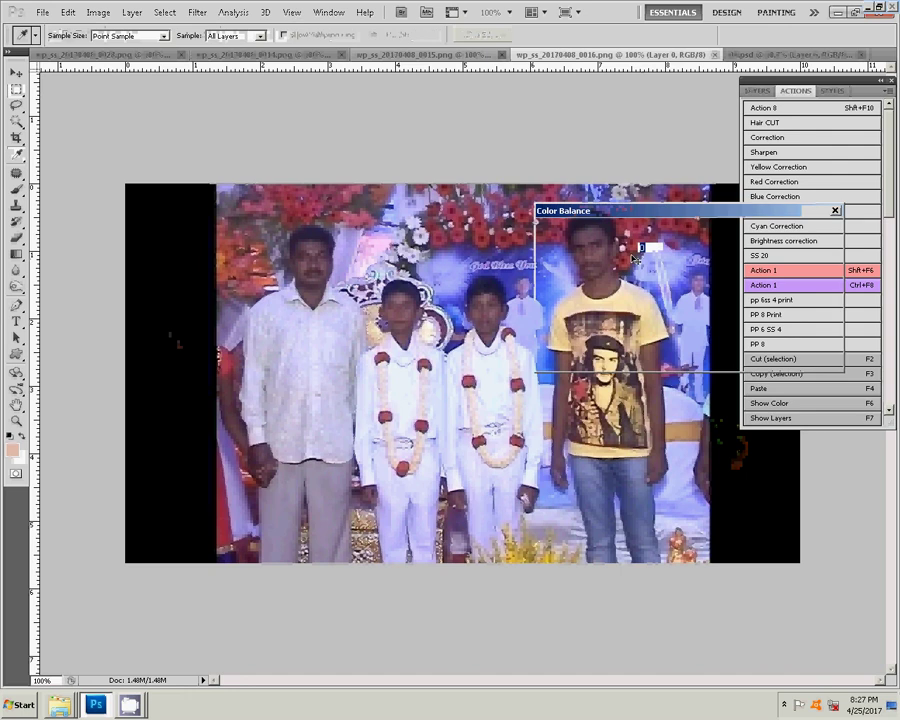
drag(660, 302, 646, 310)
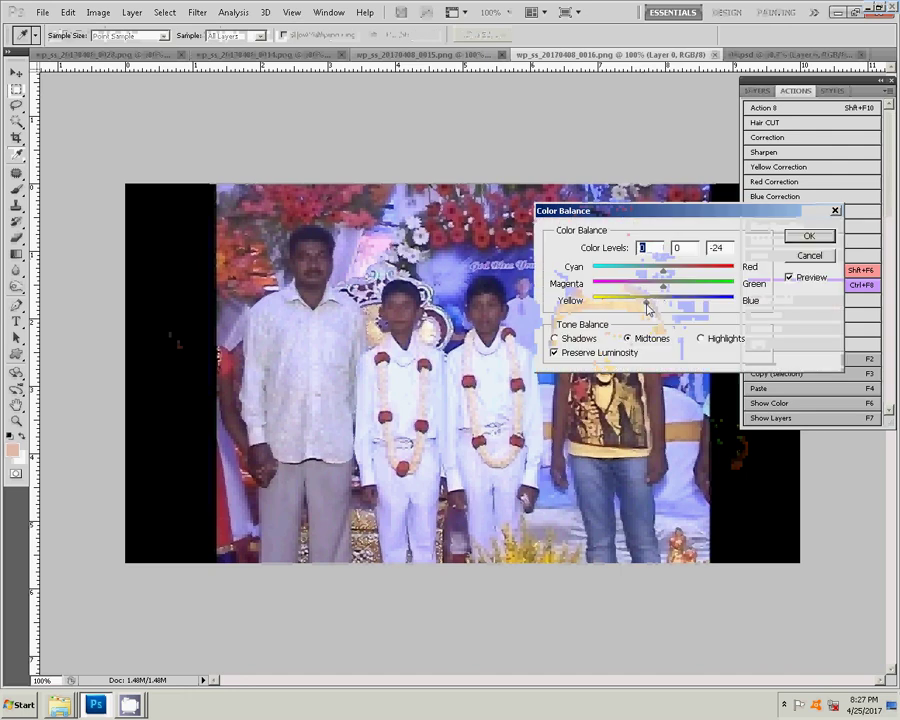
click(809, 236)
click(779, 153)
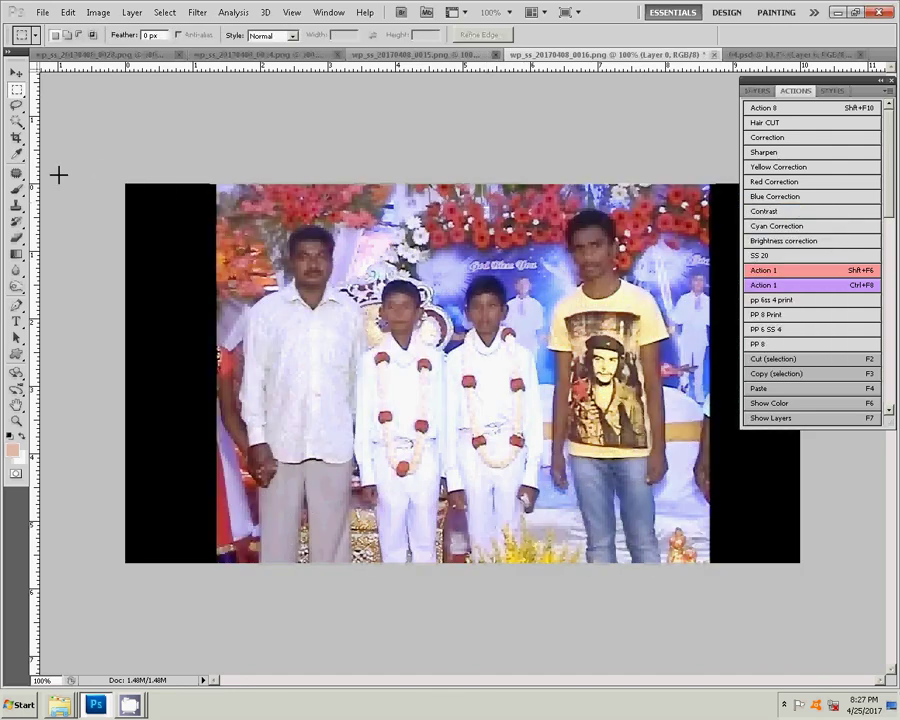
- Cut the 0016 photo from inside its borders and close the file without saving
mouse_move(224, 190)
mouse_down()
mouse_move(697, 558)
mouse_move(681, 562)
mouse_up()
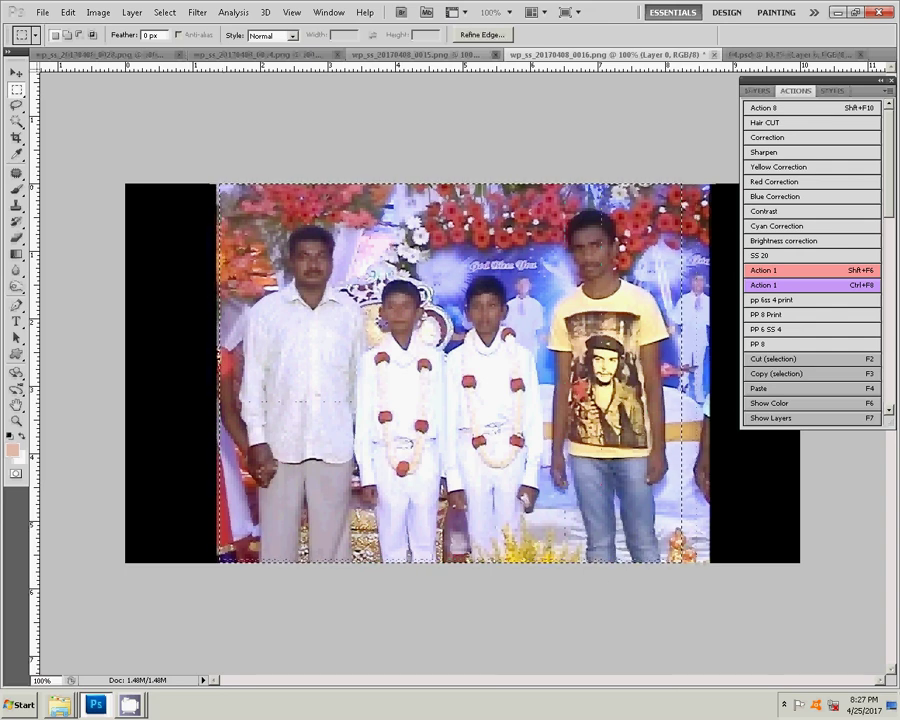
click(67, 12)
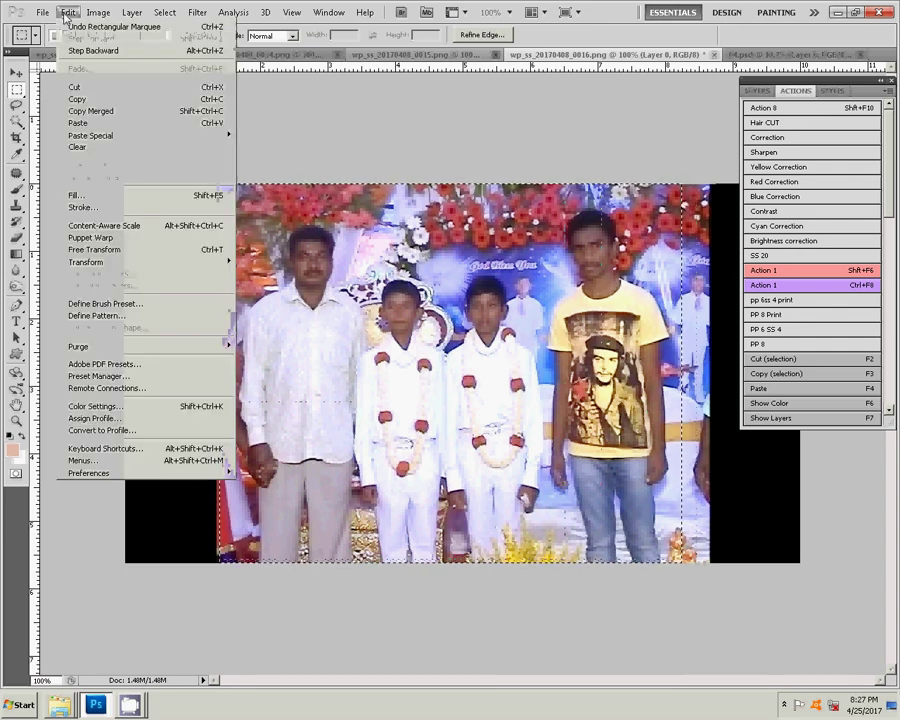
click(74, 87)
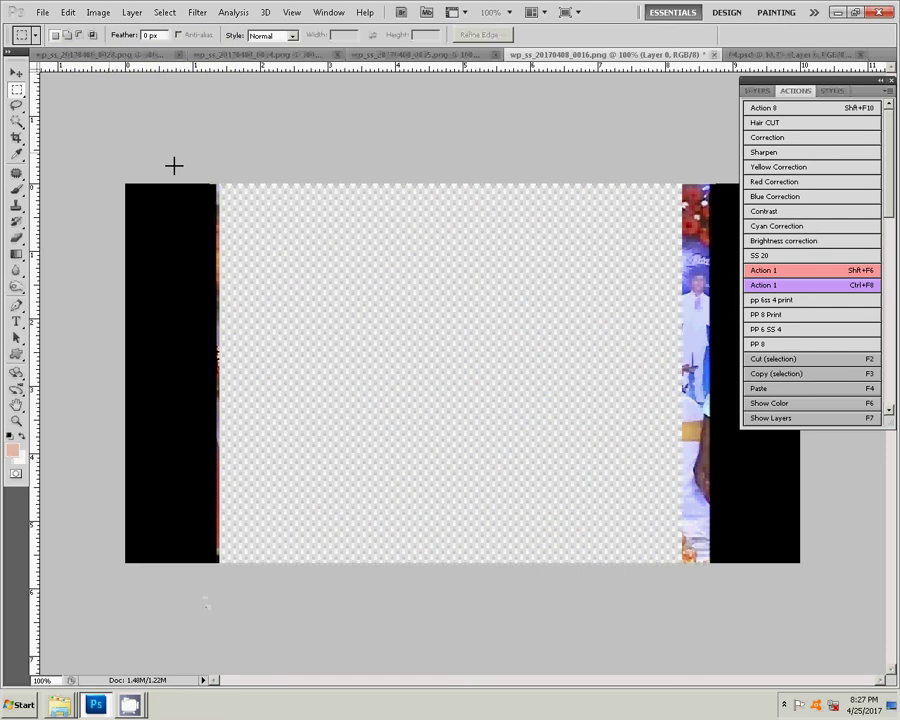
key(ctrl+w)
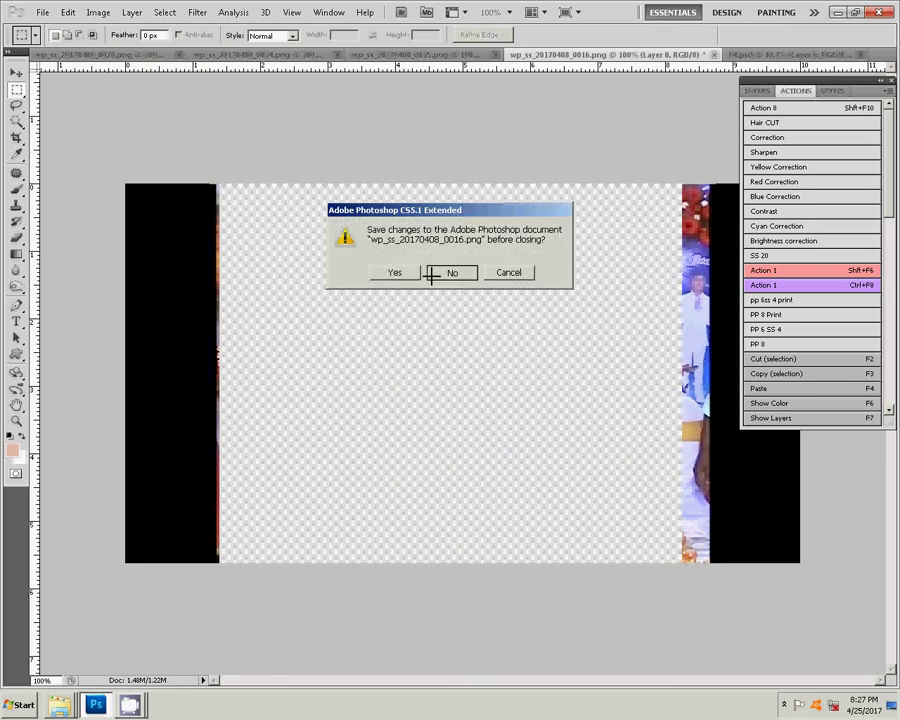
click(438, 273)
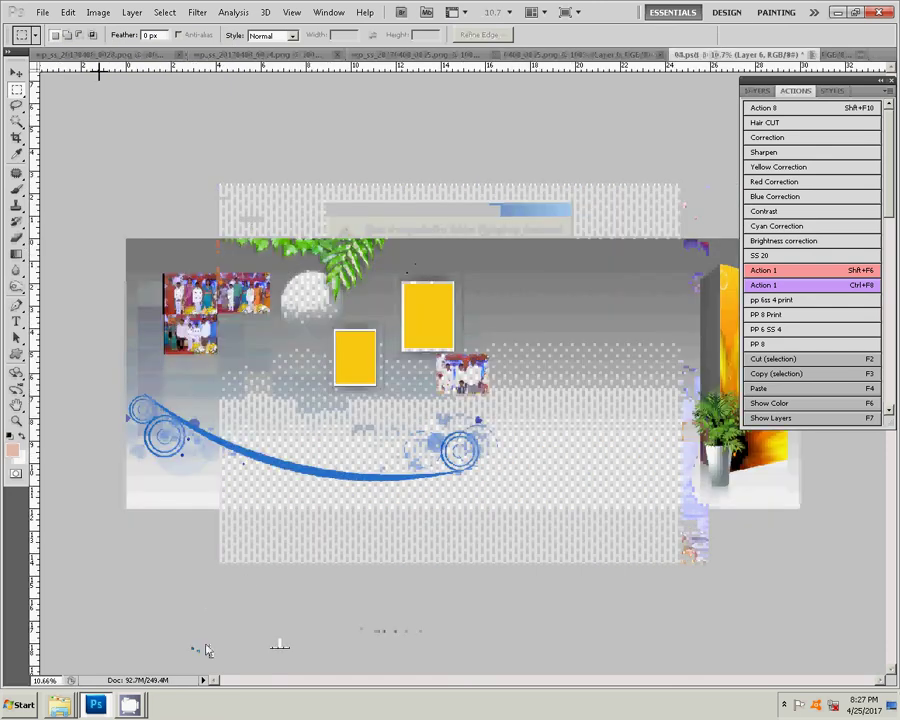
- Paste the 0016 photo into 04.psd as Layer 7 and bring up photo 0015
click(67, 12)
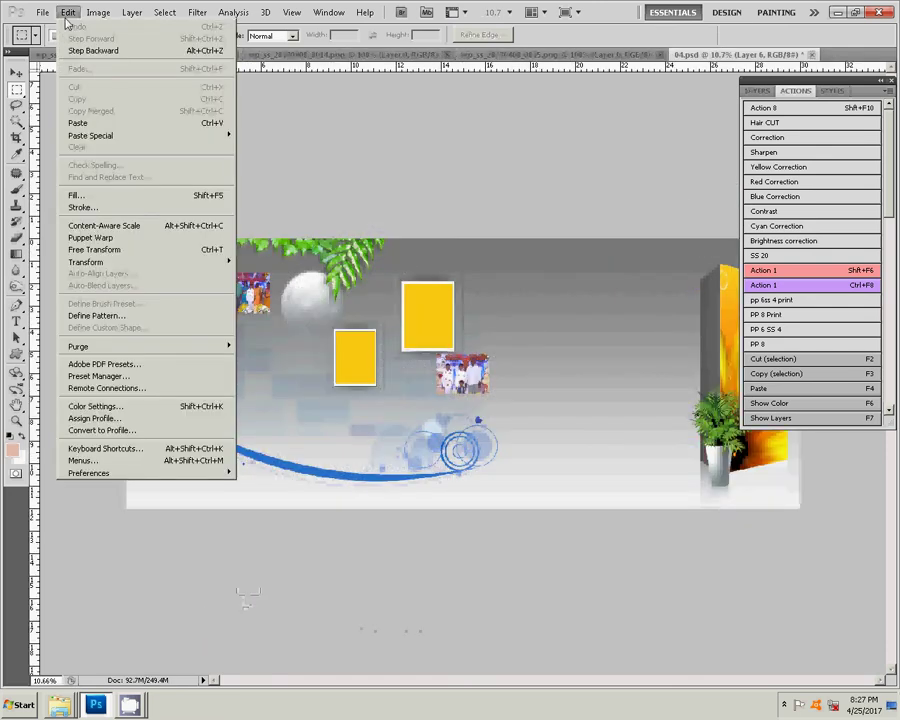
click(78, 124)
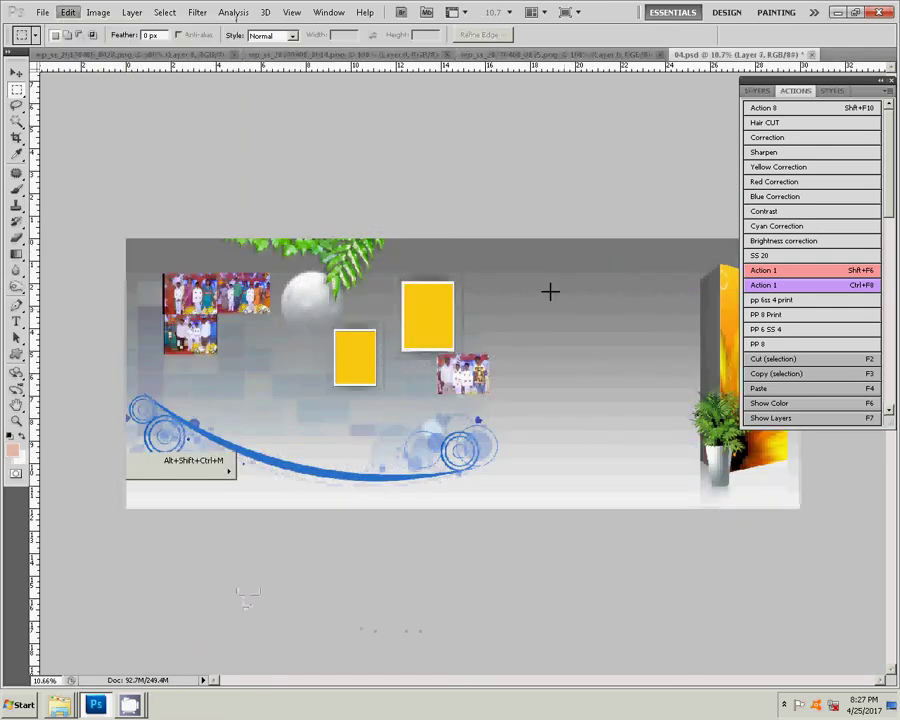
click(607, 55)
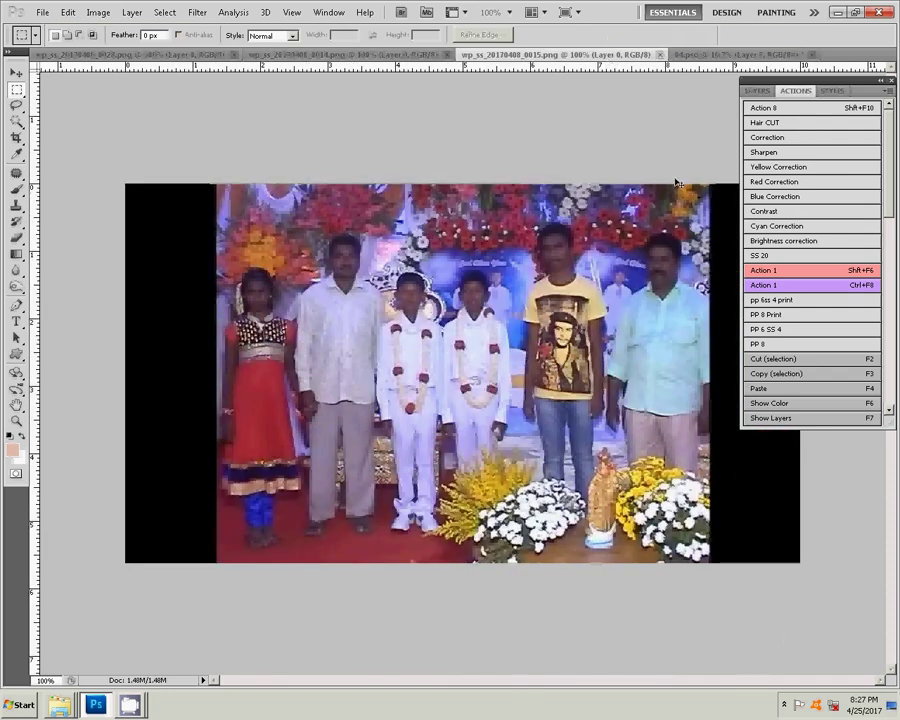
- Shift the 0015 photo's midtones toward blue with Color Balance
key(ctrl+b)
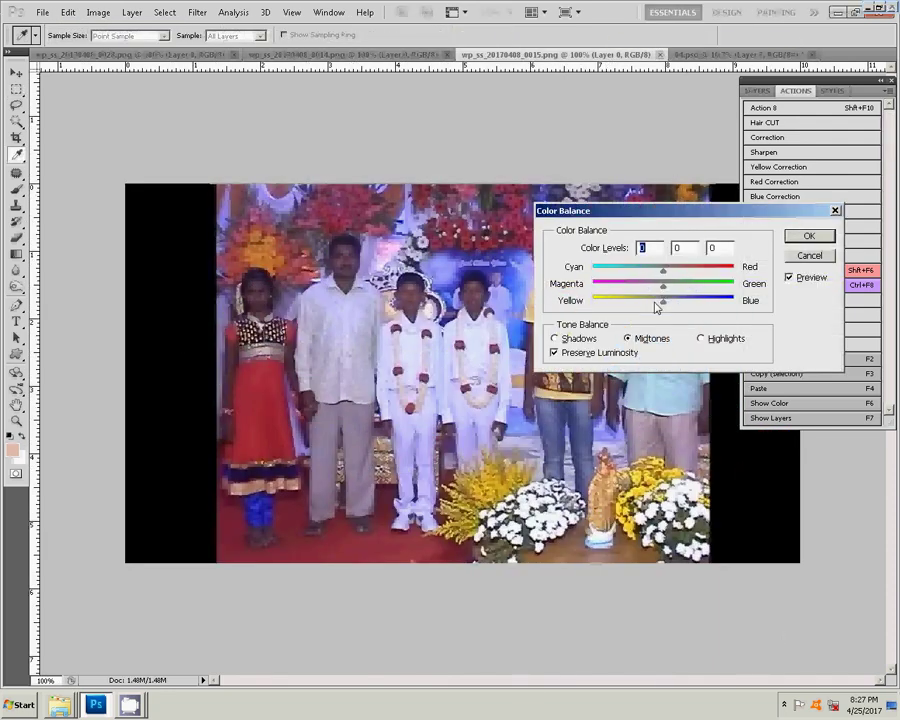
drag(657, 301, 645, 301)
click(804, 252)
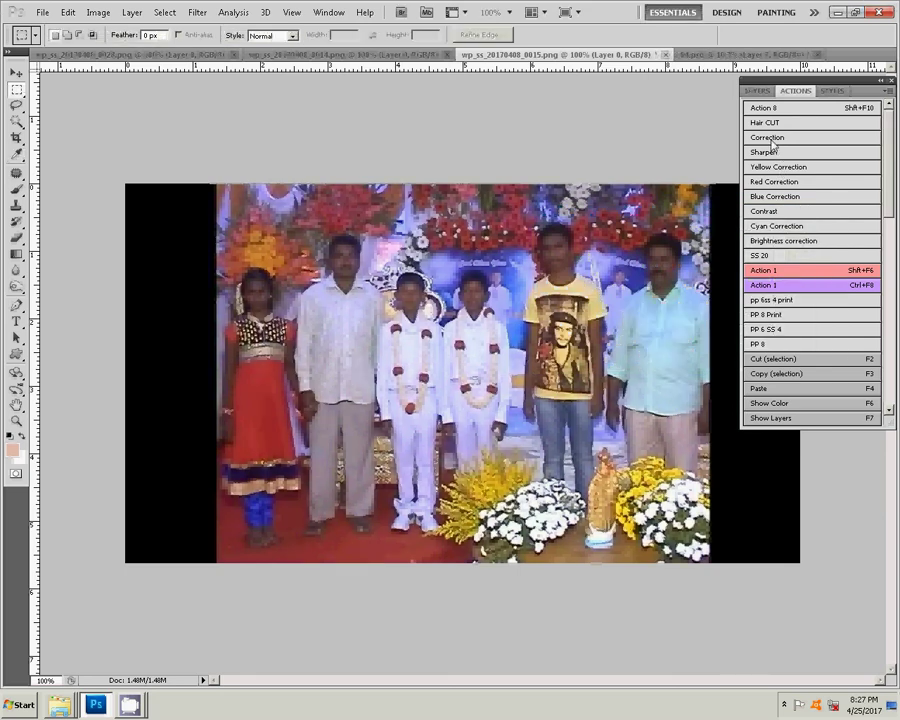
- Cut the 0015 photo from inside its borders and close the screenshot without saving
drag(222, 185, 705, 567)
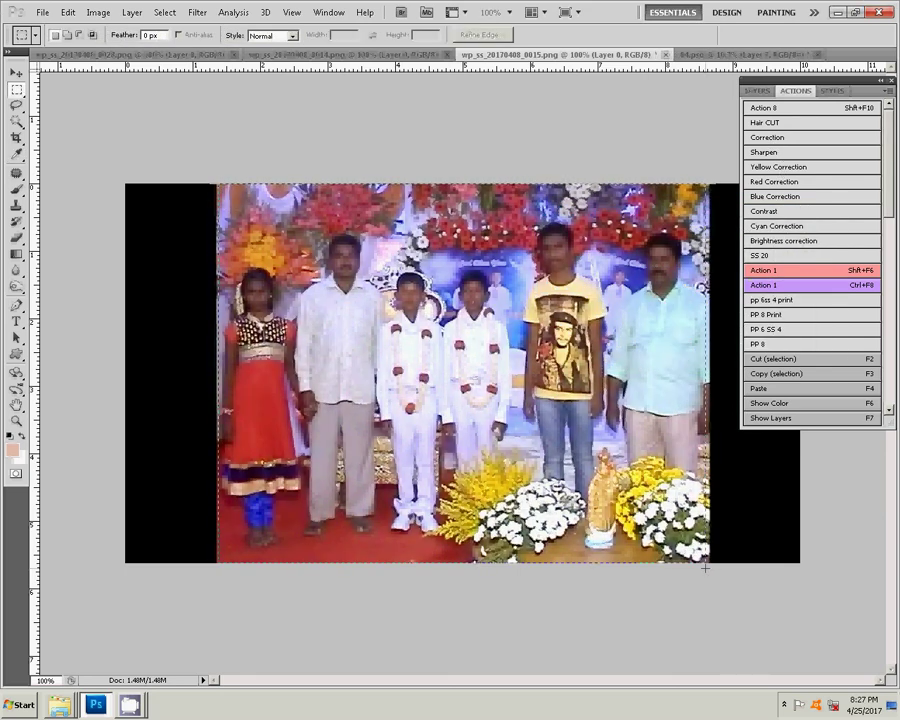
click(67, 12)
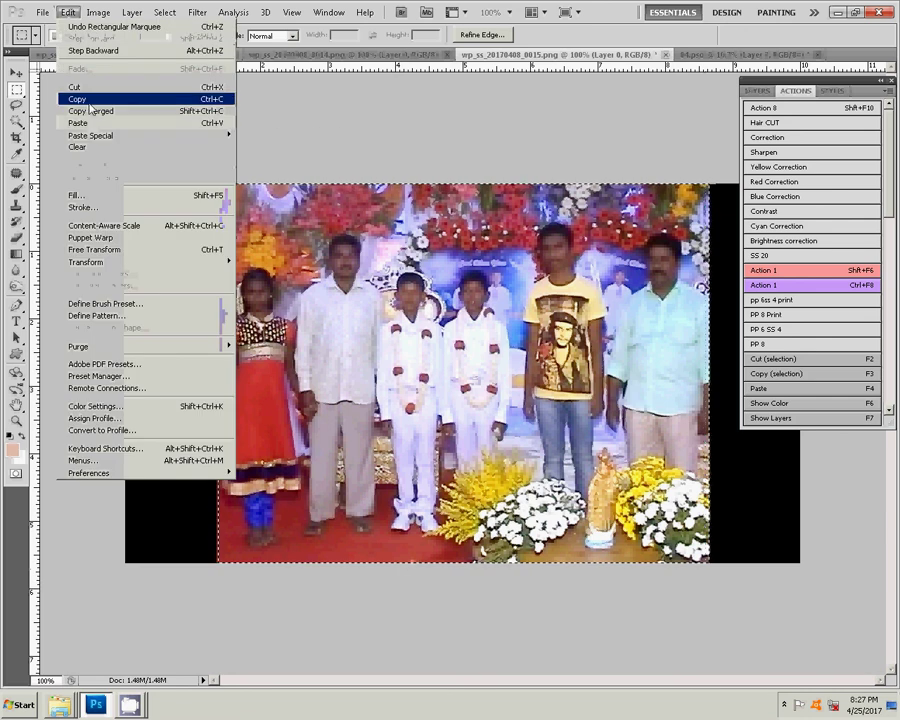
click(80, 87)
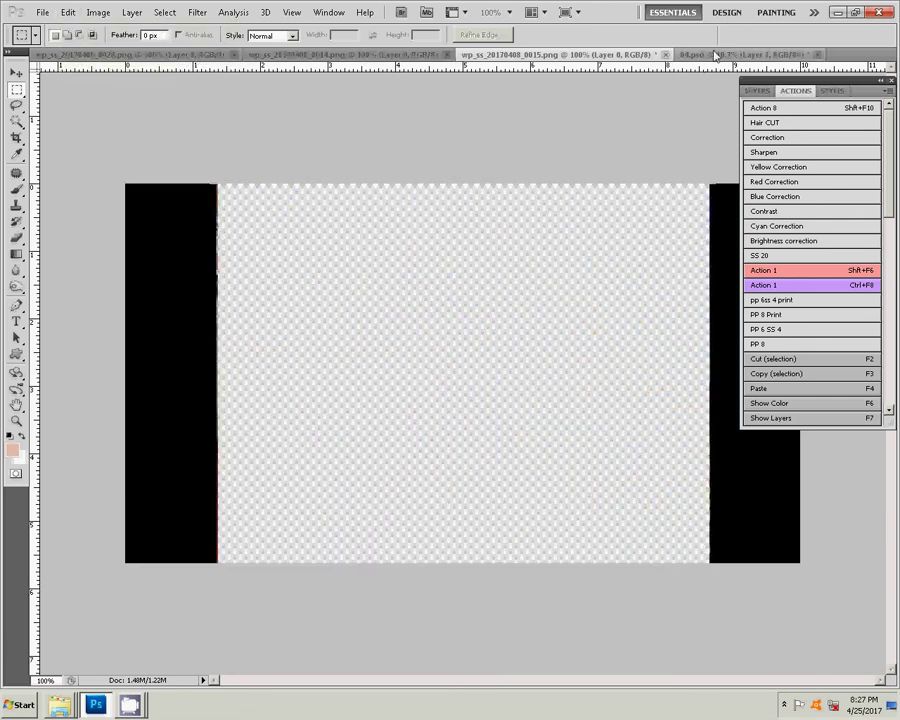
key(ctrl+w)
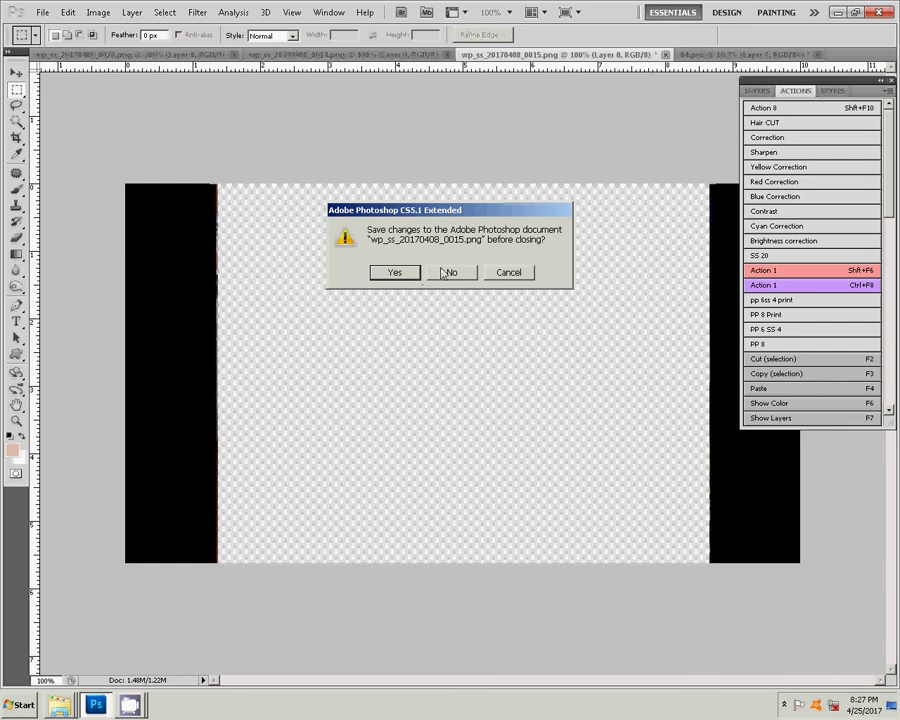
click(450, 278)
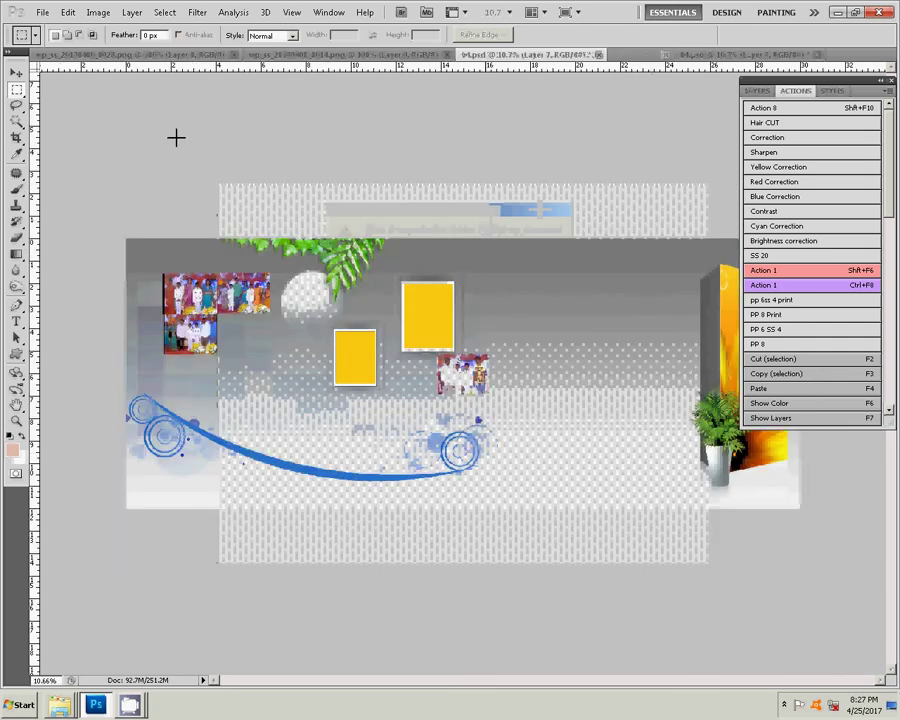
- Paste the 0015 photo into 04.psd as Layer 8 and bring up photo 0014
click(67, 12)
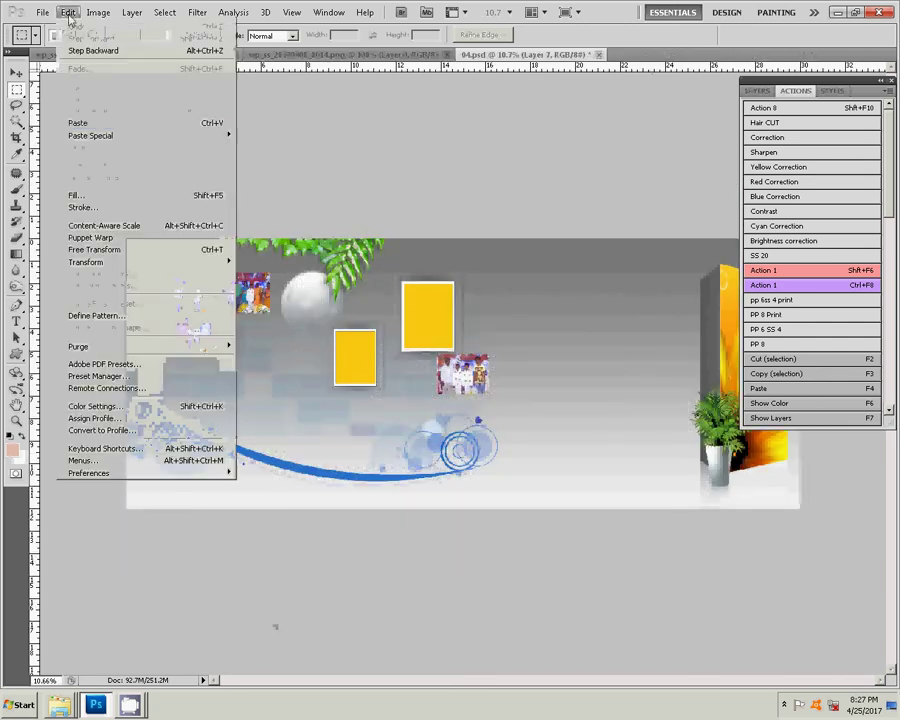
click(91, 123)
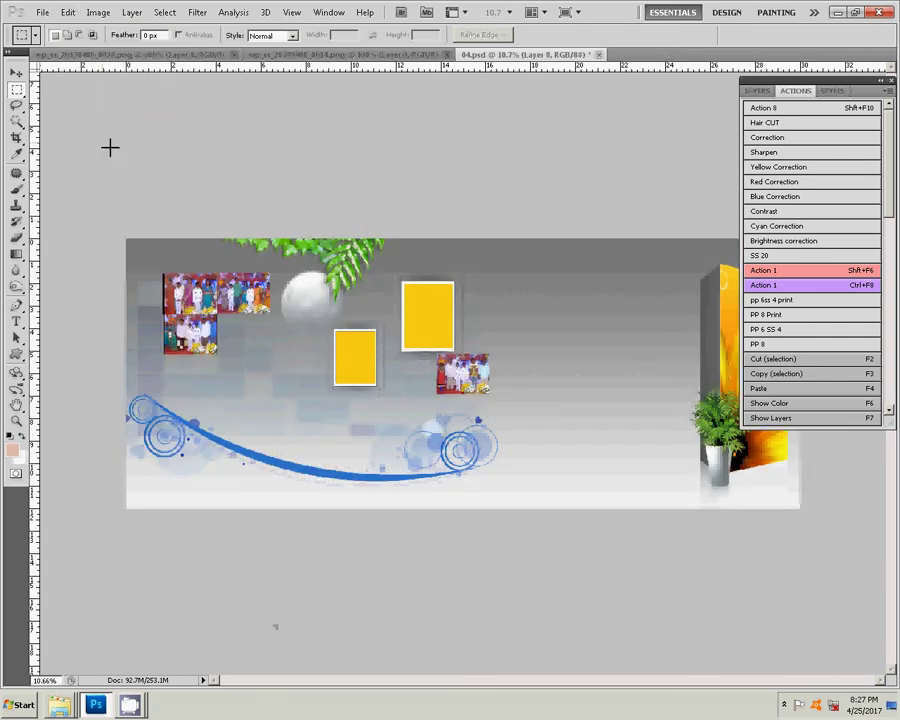
click(390, 54)
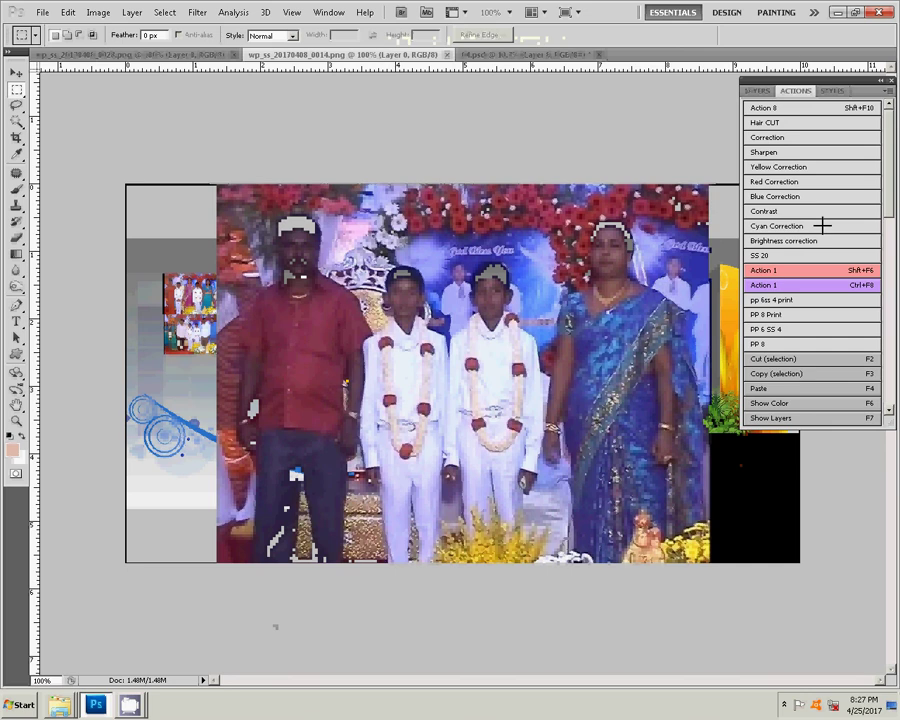
- Run the Blue Correction action on photo 0014 with Yellow/Blue at -35
click(749, 197)
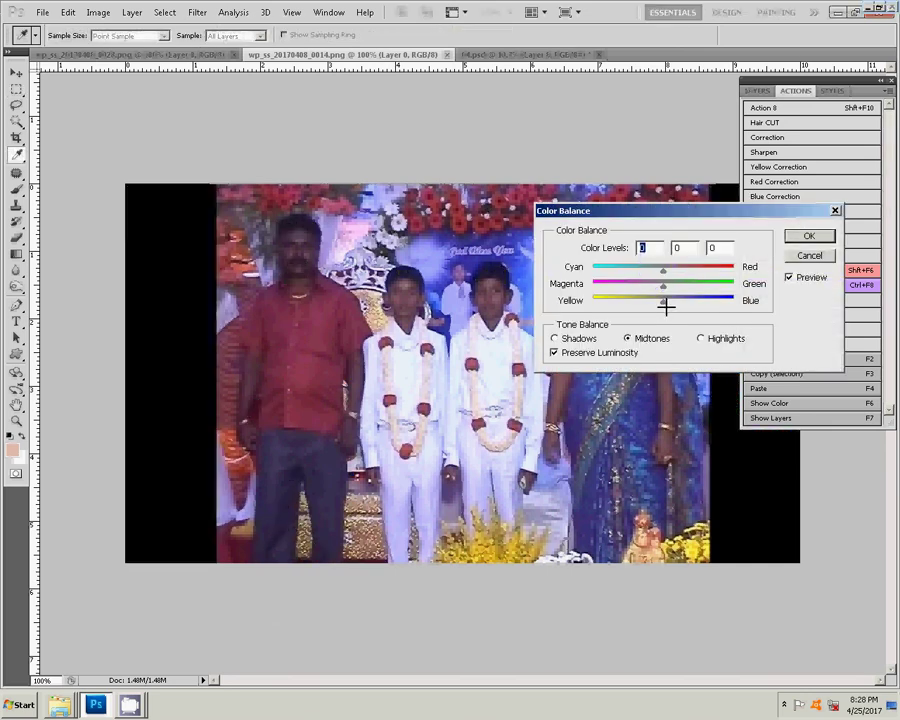
drag(661, 304, 642, 307)
click(815, 247)
click(812, 238)
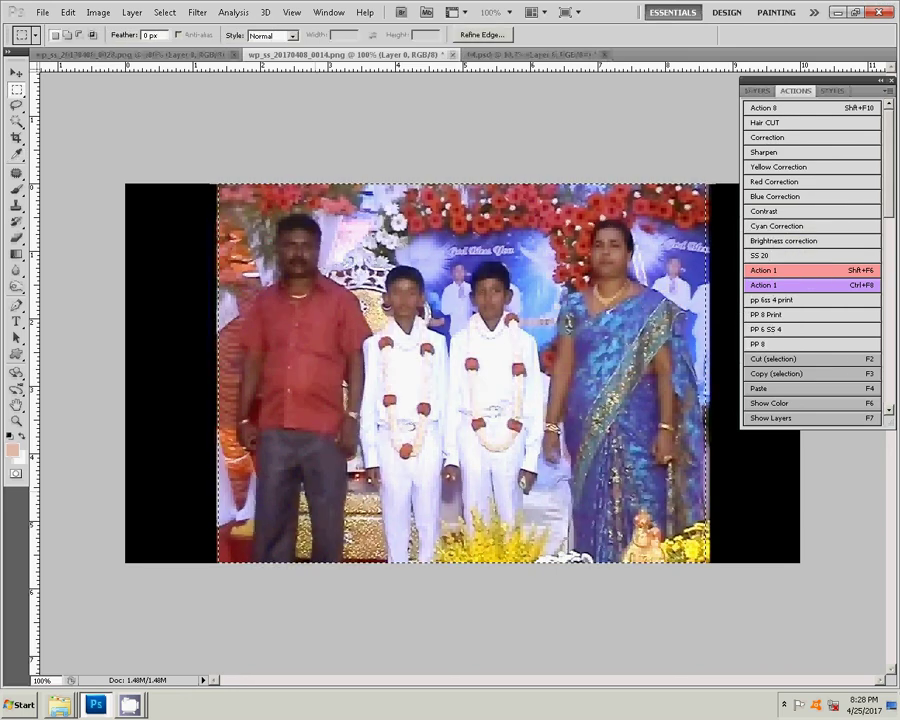
- Cut the 0014 photo and close its screenshot without saving
click(67, 12)
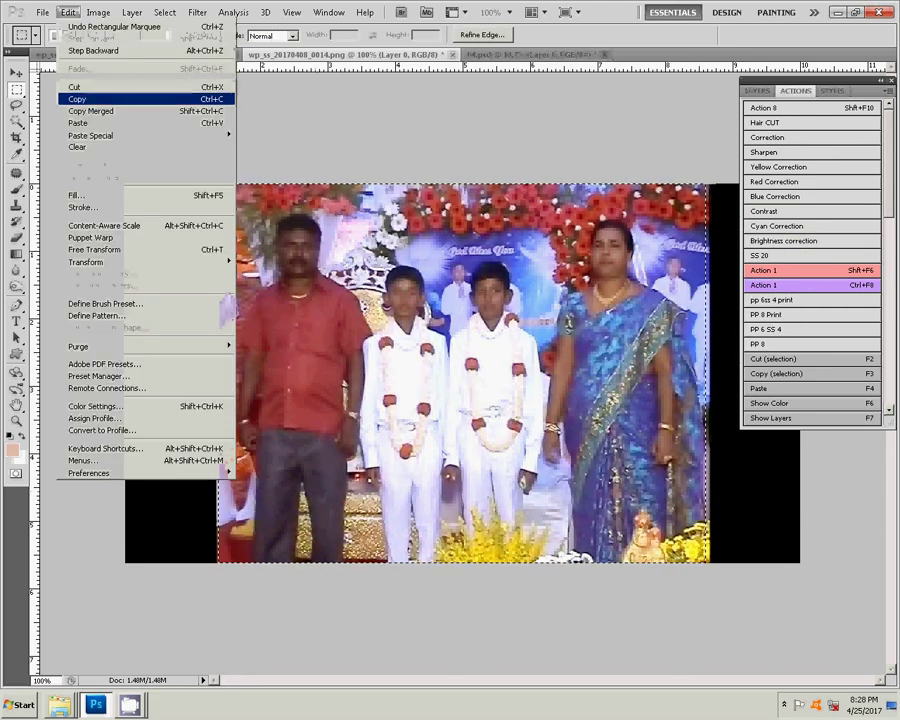
key(Up)
key(Return)
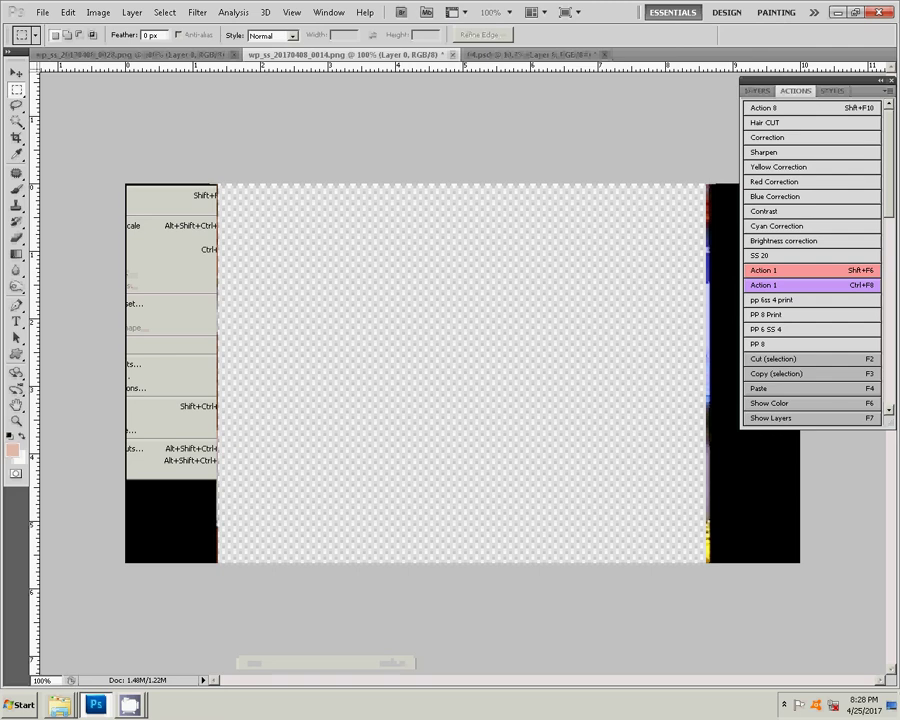
key(ctrl+w)
key(Return)
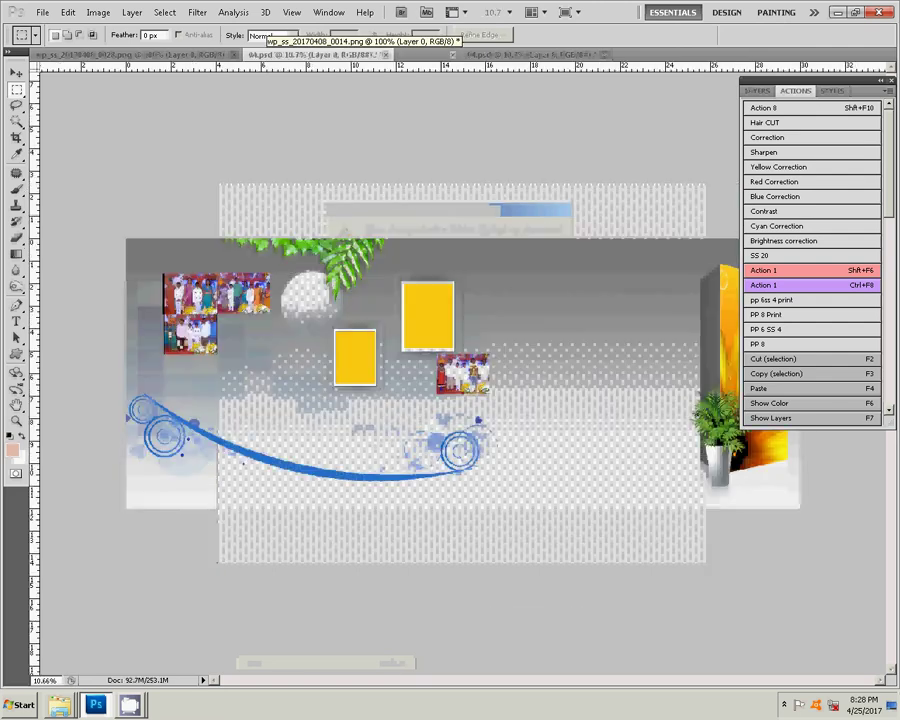
- Paste the 0014 photo into 04.psd as Layer 9 and bring up photo 0028
key(alt+e)
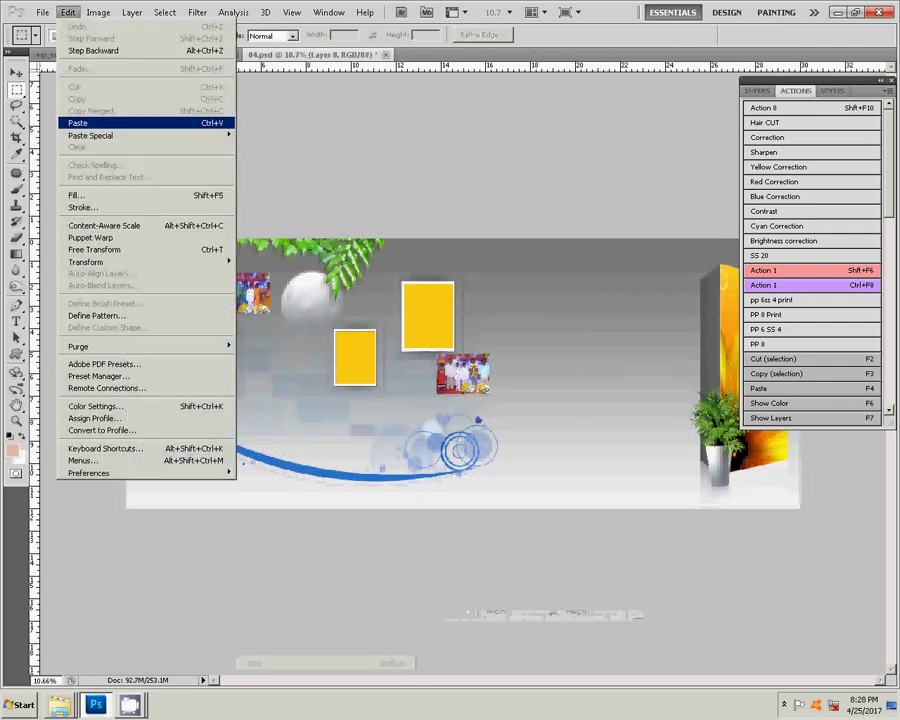
key(Return)
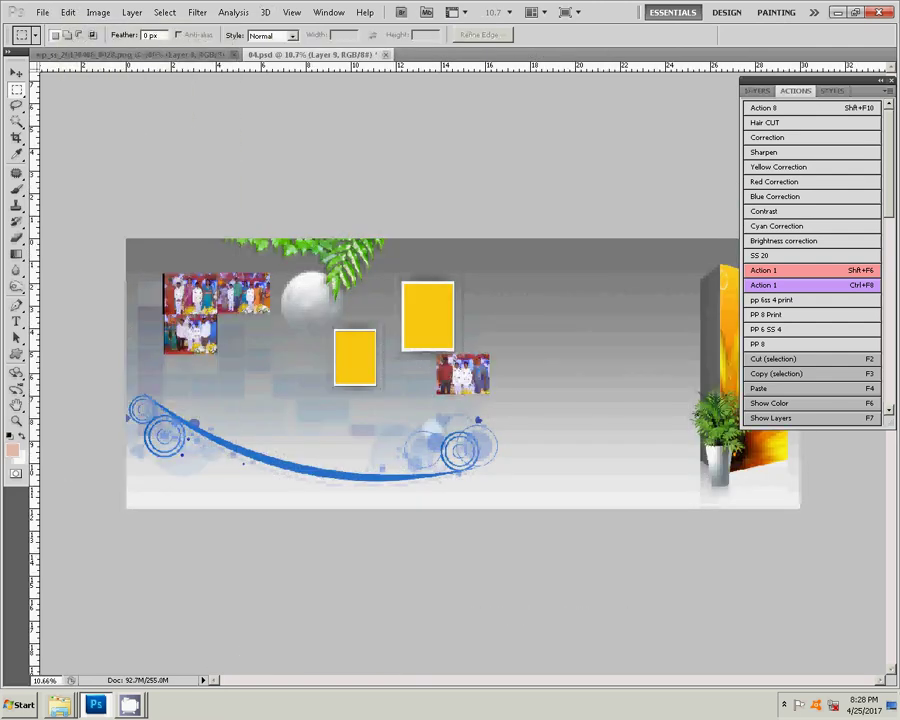
key(ctrl+Tab)
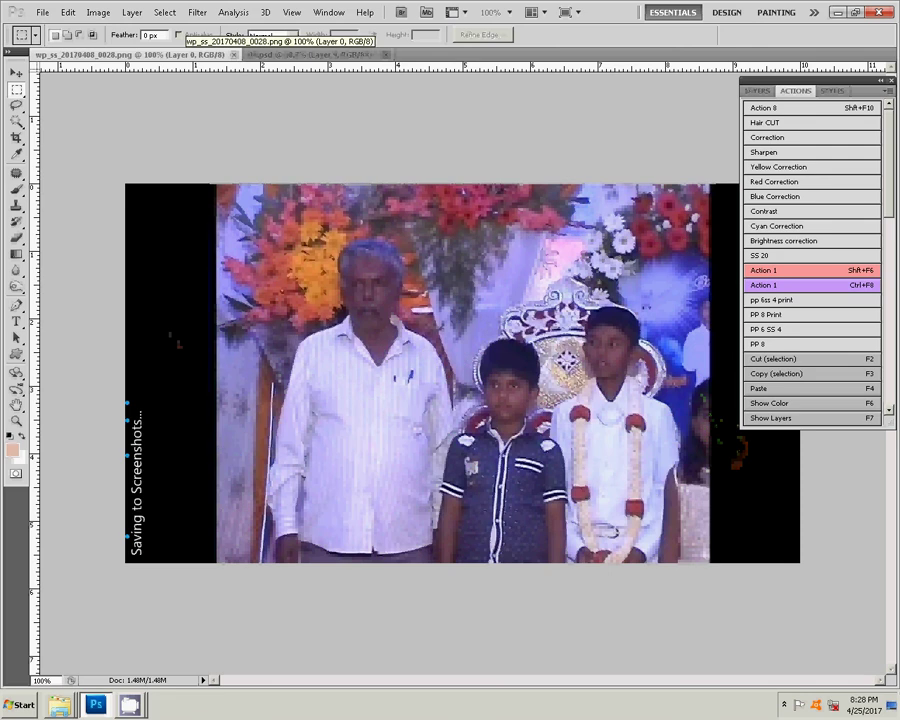
- Set the 0028 photo's Yellow/Blue colour balance to -28
key(i)
key(ctrl+b)
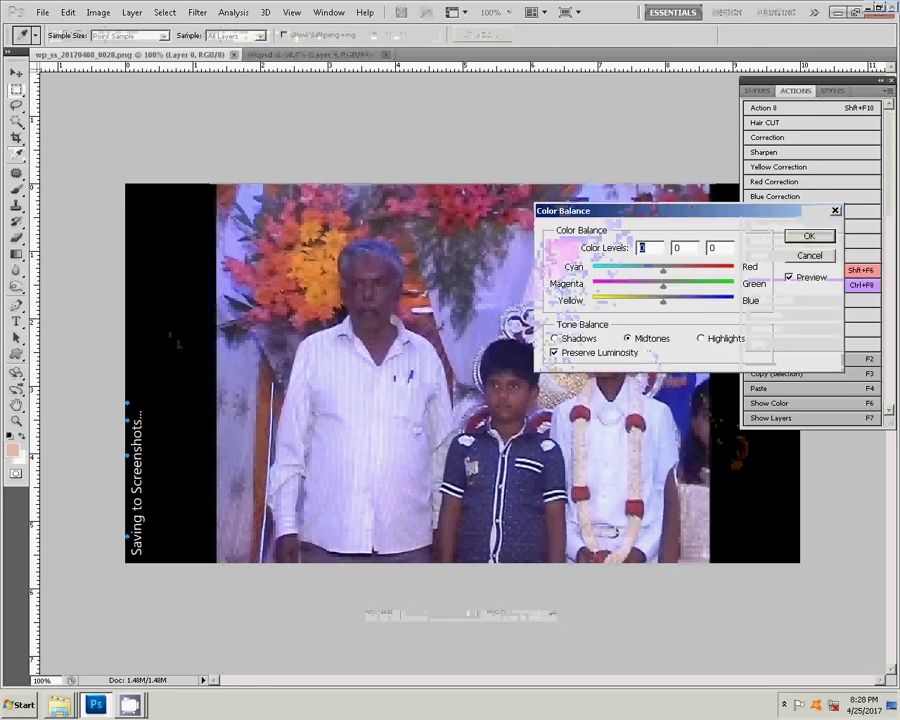
key(Tab)
key(Tab)
text(-28)
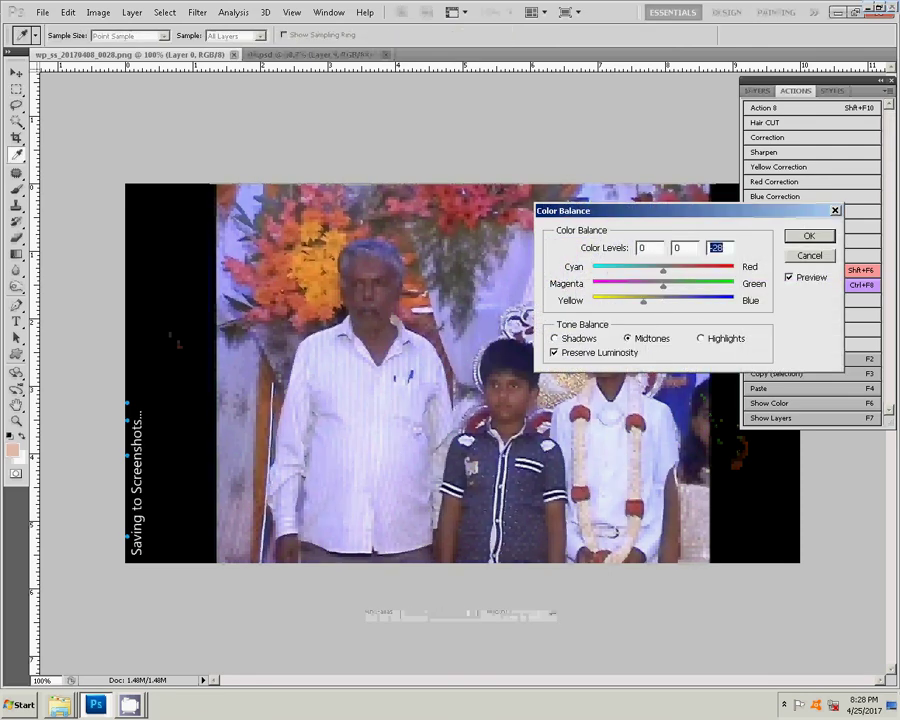
key(Return)
- Select all of photo 0028, cut it, and close the screenshot without saving
key(m)
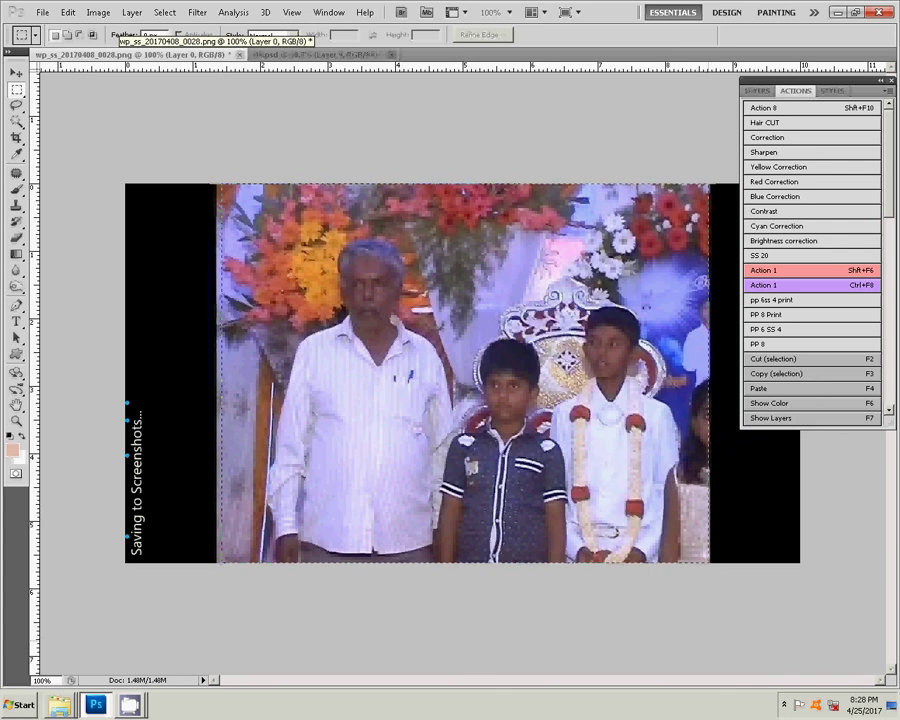
key(ctrl+a)
key(Down)
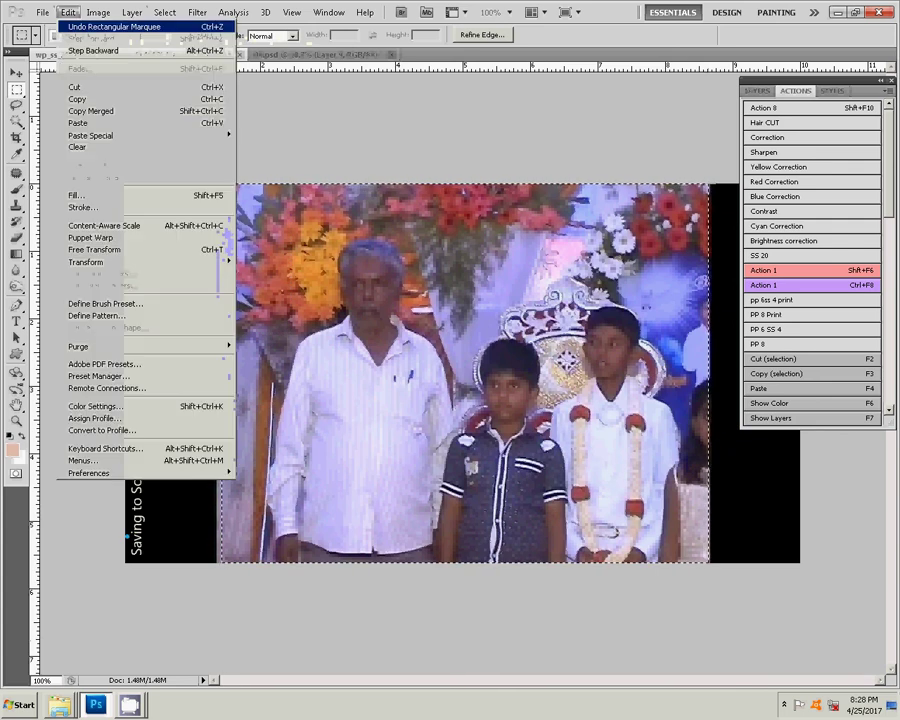
key(Down)
key(Down)
key(Return)
key(ctrl+w)
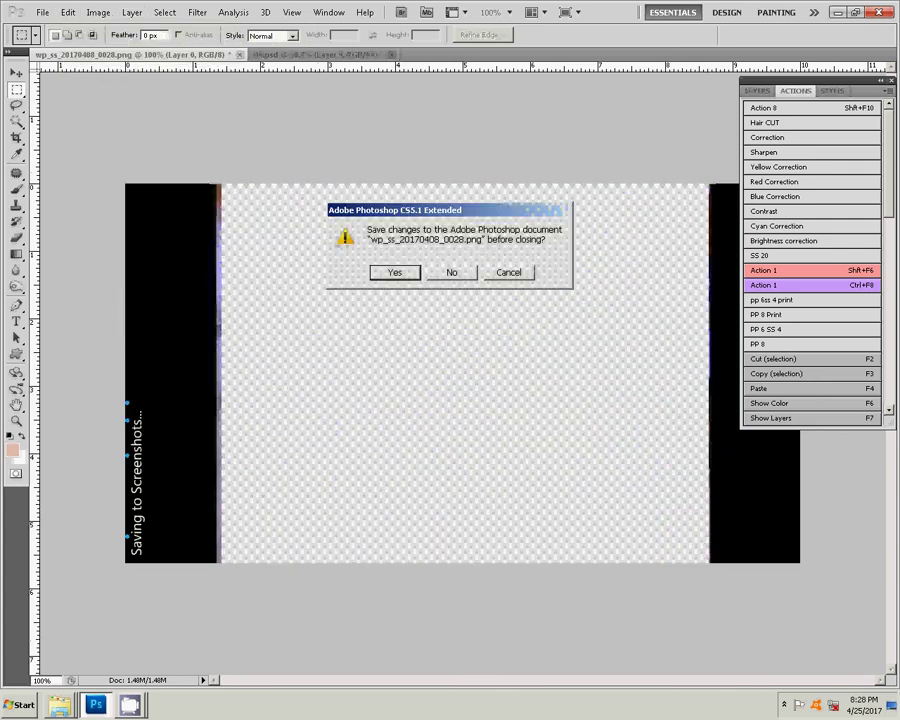
key(n)
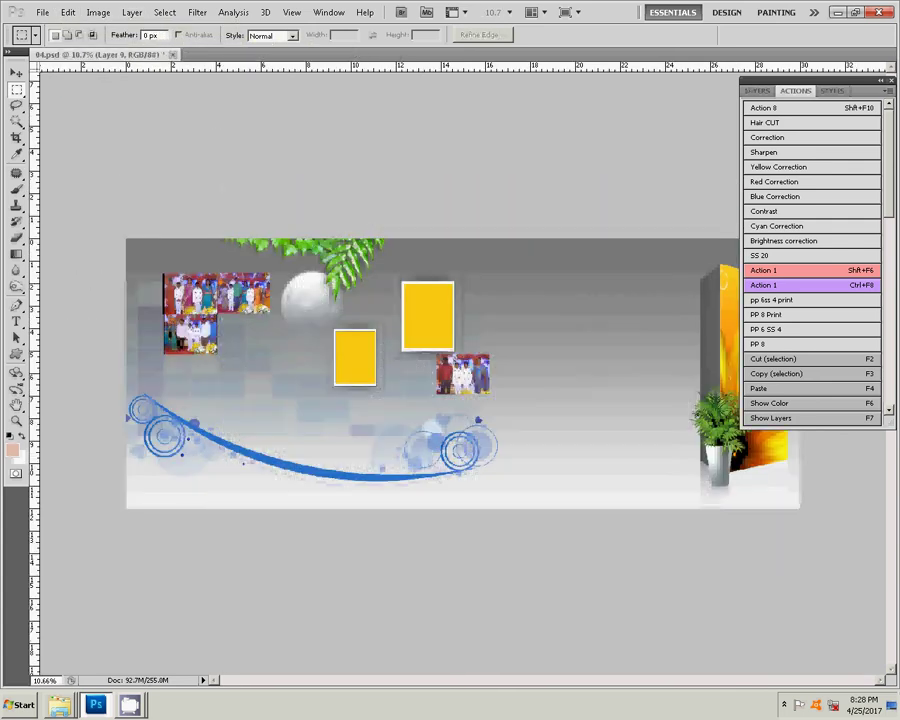
- Paste the 0028 photo into 04.psd as Layer 10
key(alt+e)
key(Down)
key(Down)
key(Down)
key(Down)
key(Down)
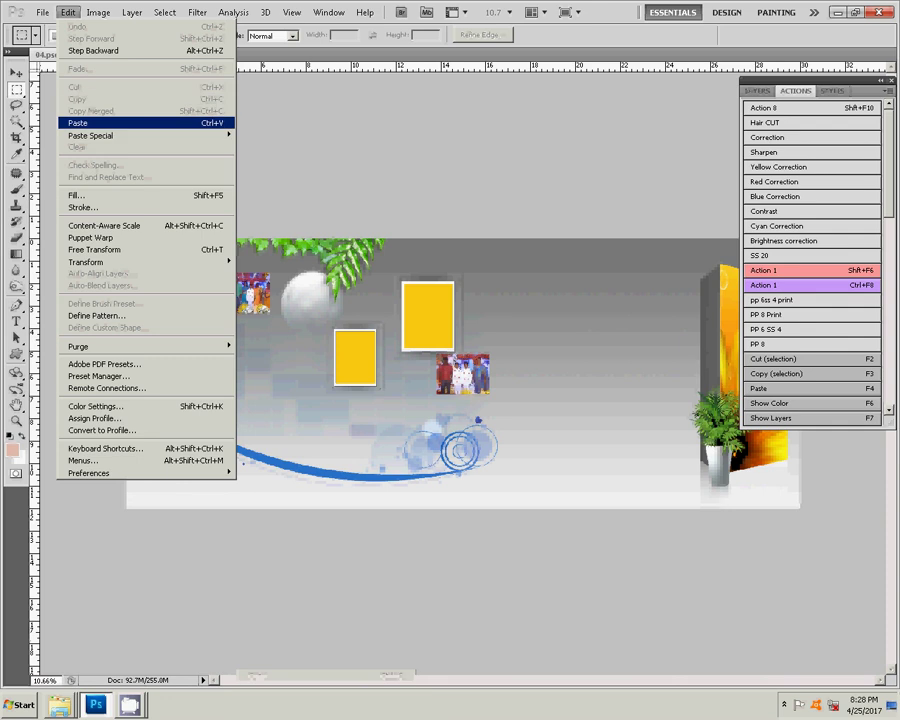
key(Return)
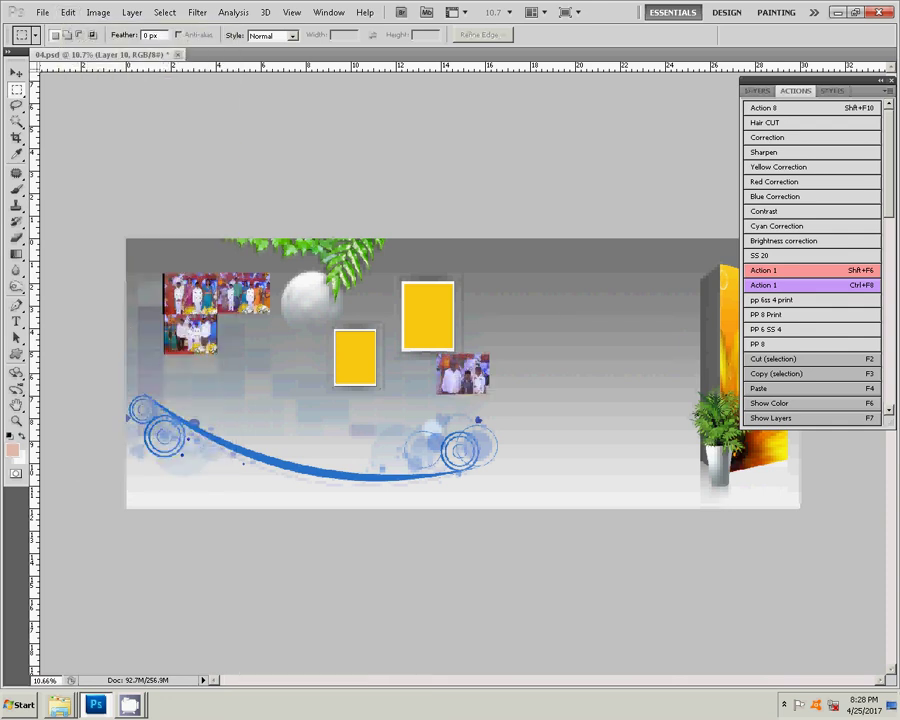
key(z)
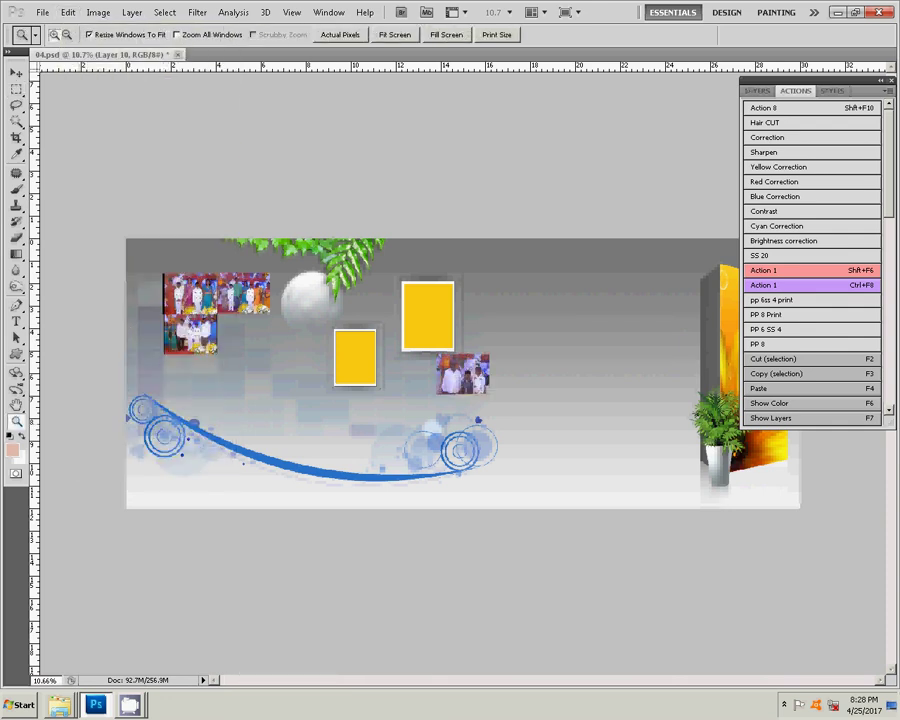
- Zoom in on the two yellow frames and delete the large frame's fill layer
drag(314, 257, 548, 412)
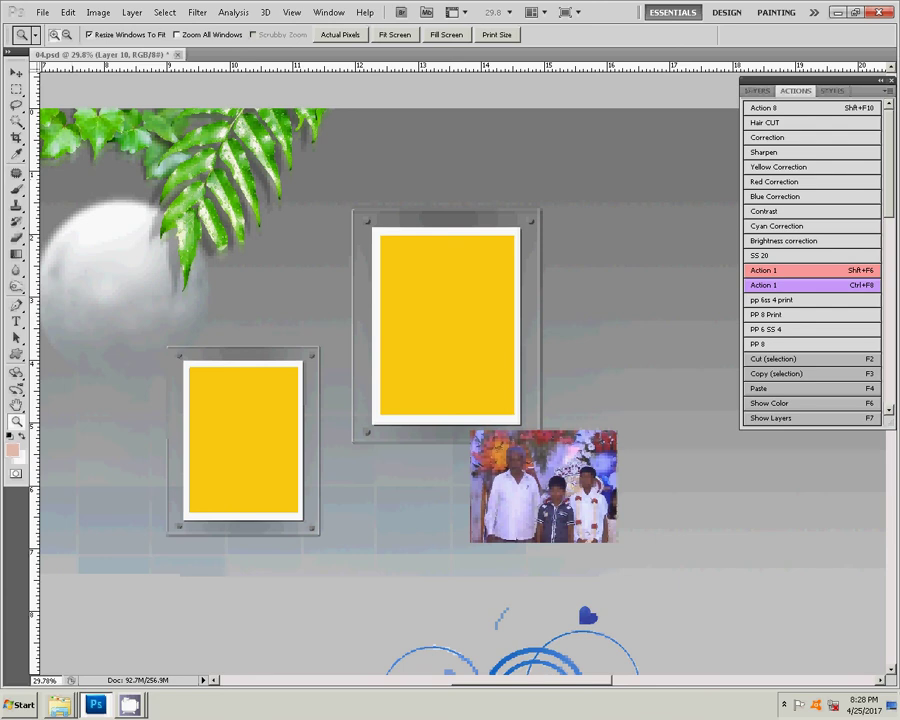
click(15, 73)
click(446, 326)
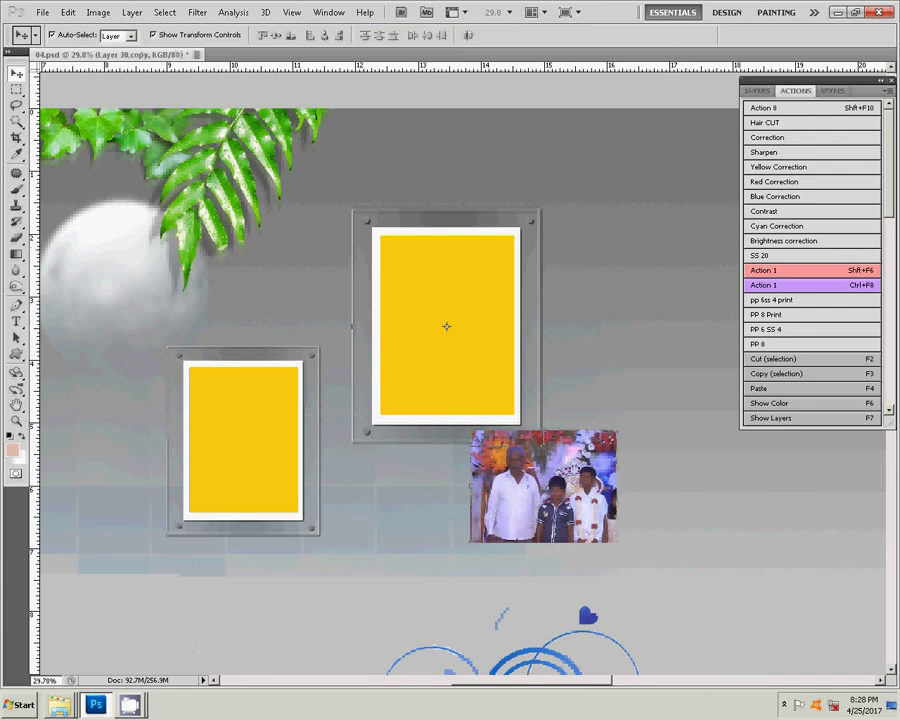
key(alt+bracketleft)
key(Delete)
click(243, 440)
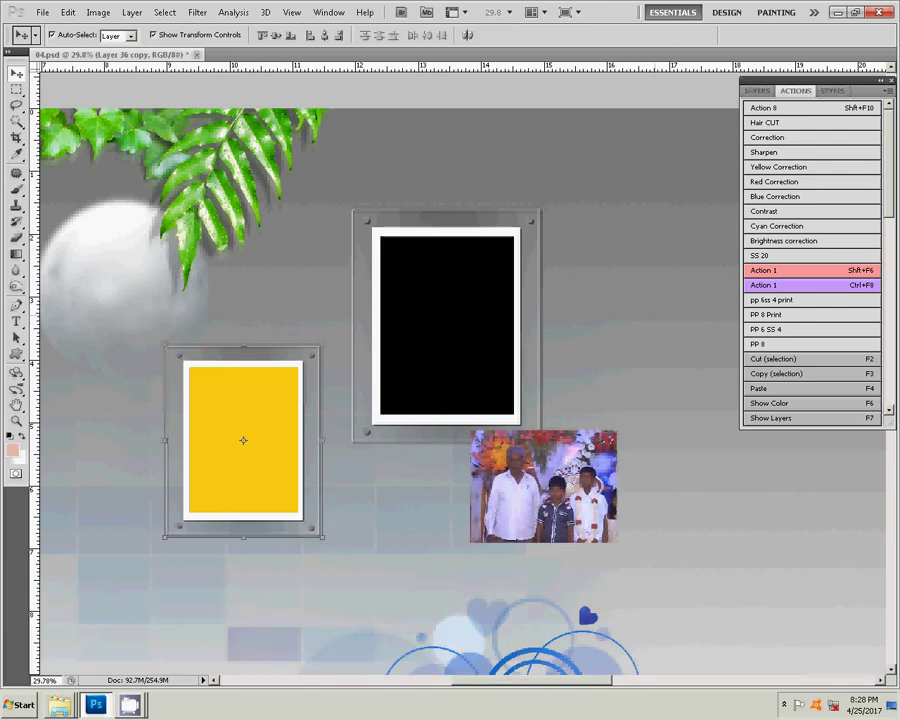
click(446, 326)
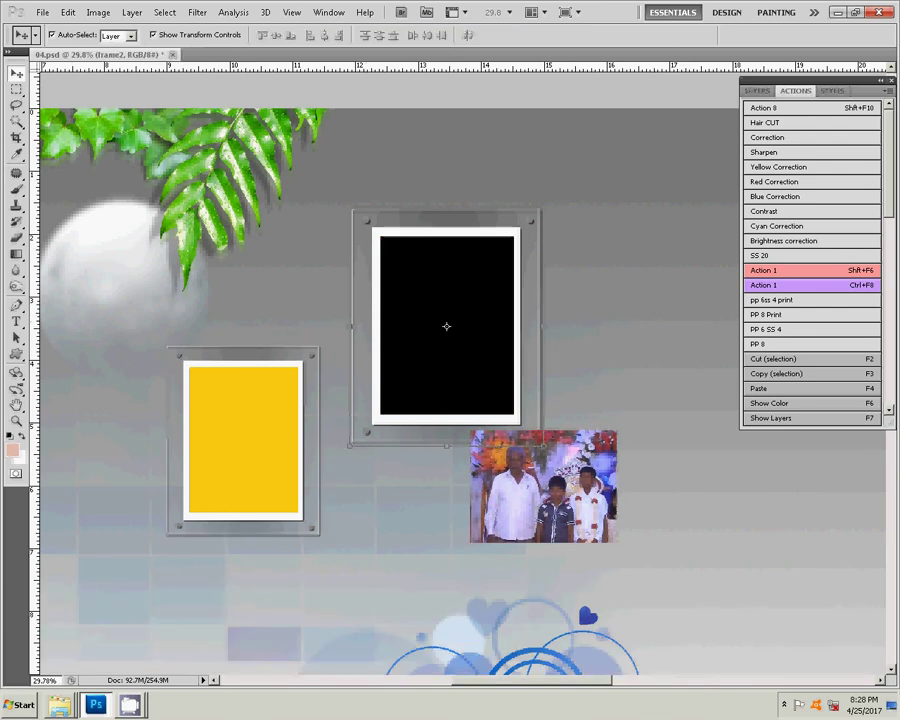
- Delete the frame2 and Layer 36 copy placeholder layers, confirming each deletion
key(F7)
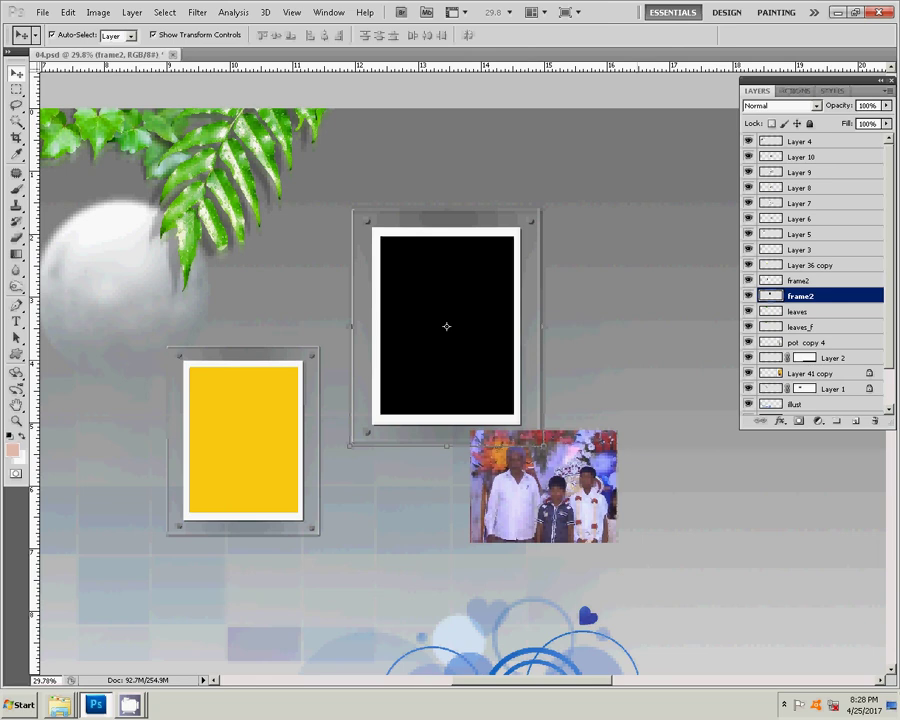
key(Delete)
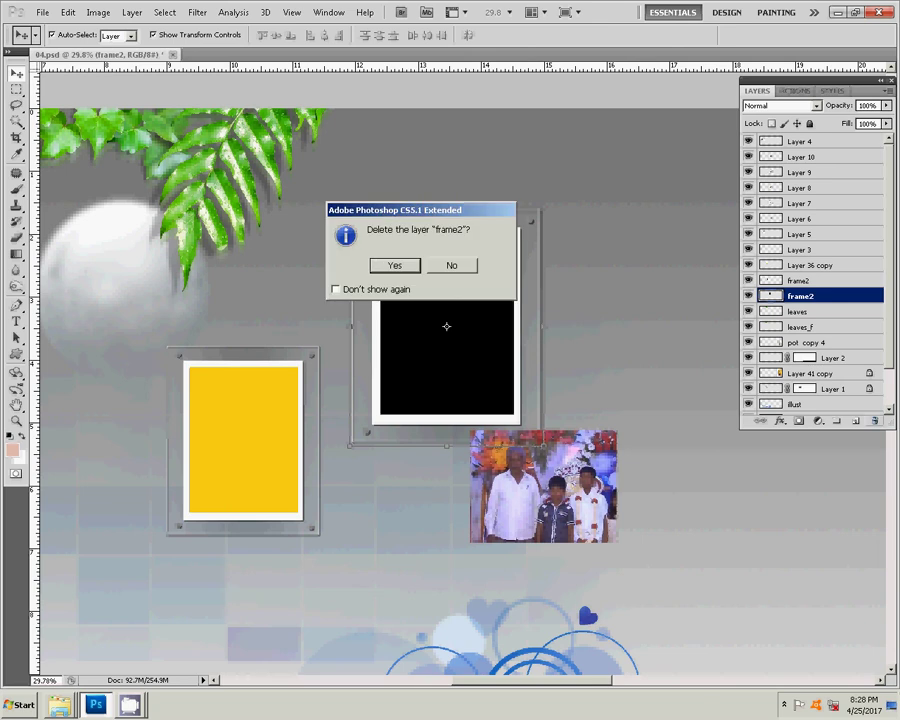
key(Return)
click(243, 440)
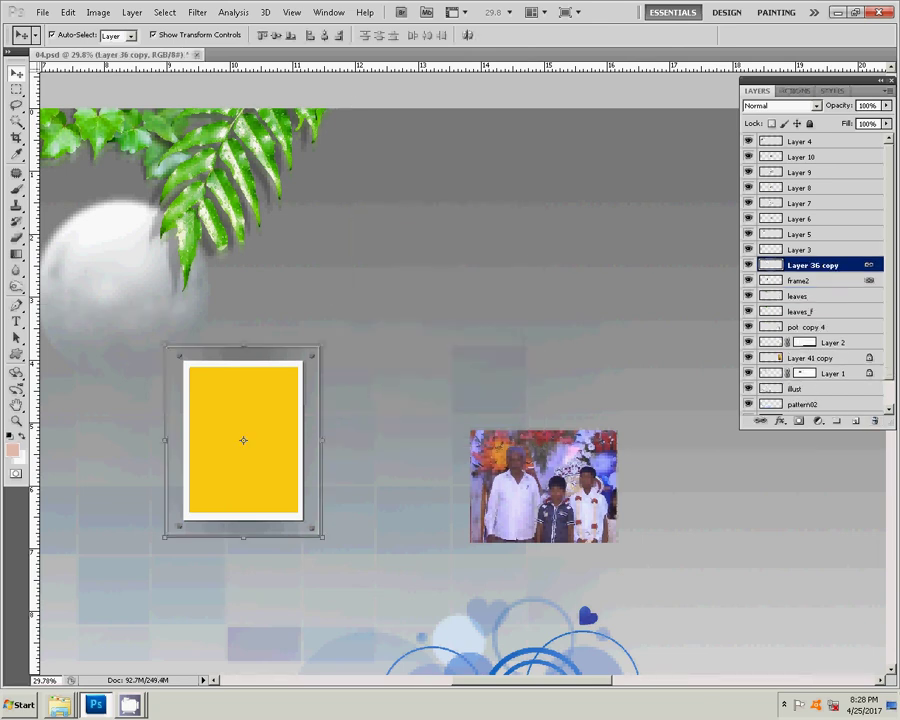
key(Delete)
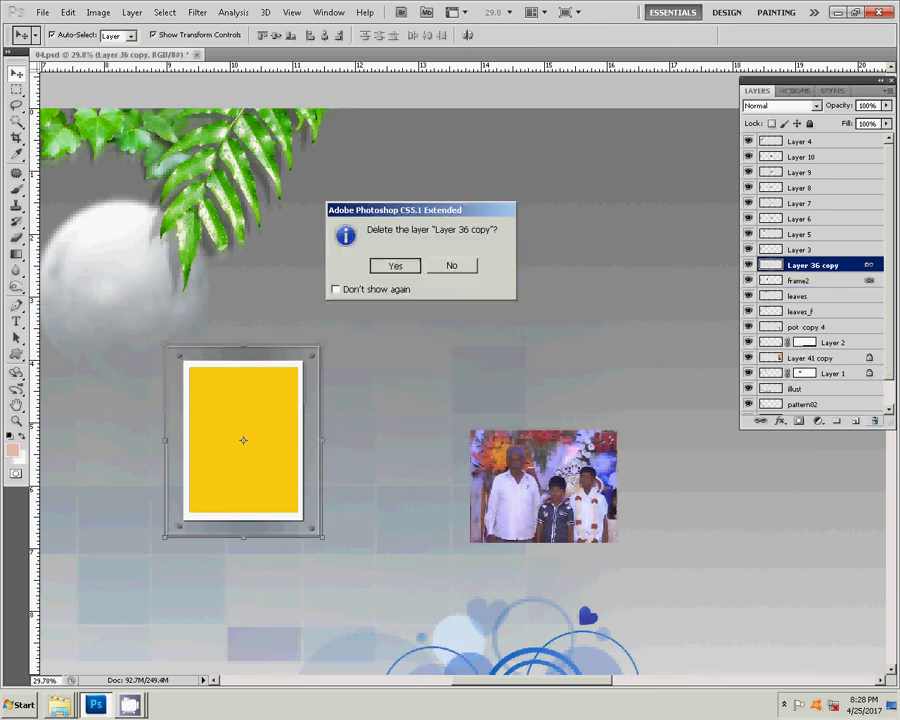
key(Return)
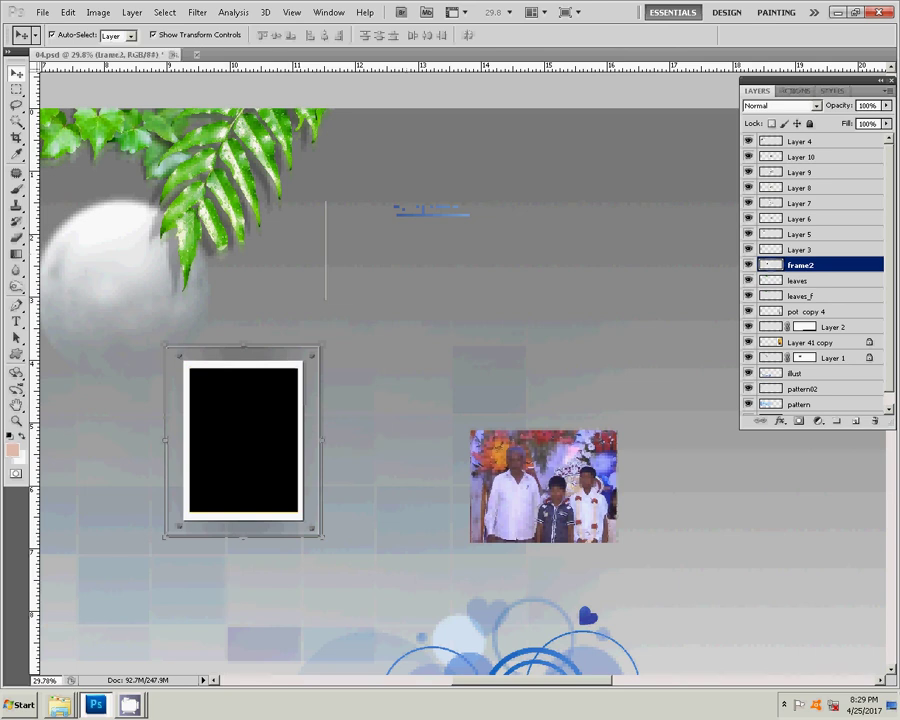
key(Delete)
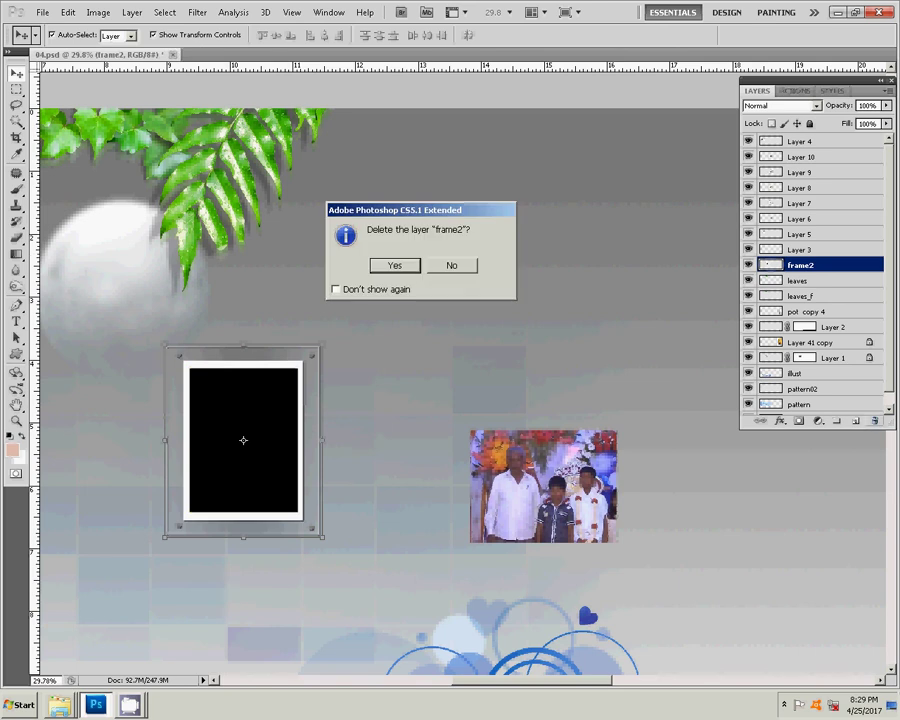
key(Return)
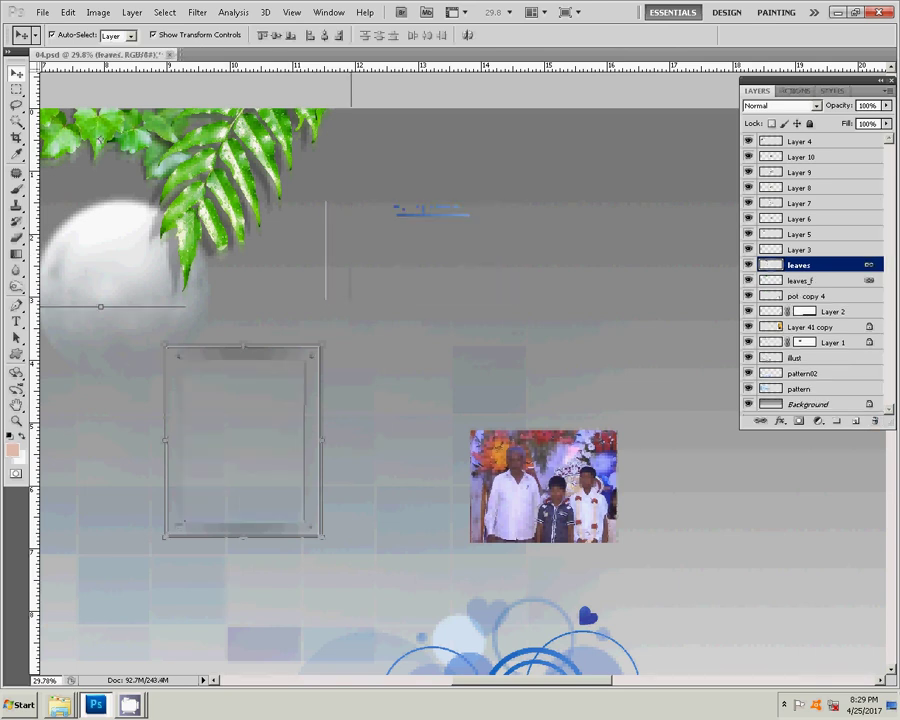
- Move Layer 10's man-in-white photo into the empty bottom-right grid cell and align it
scroll(450, 400, left, 5)
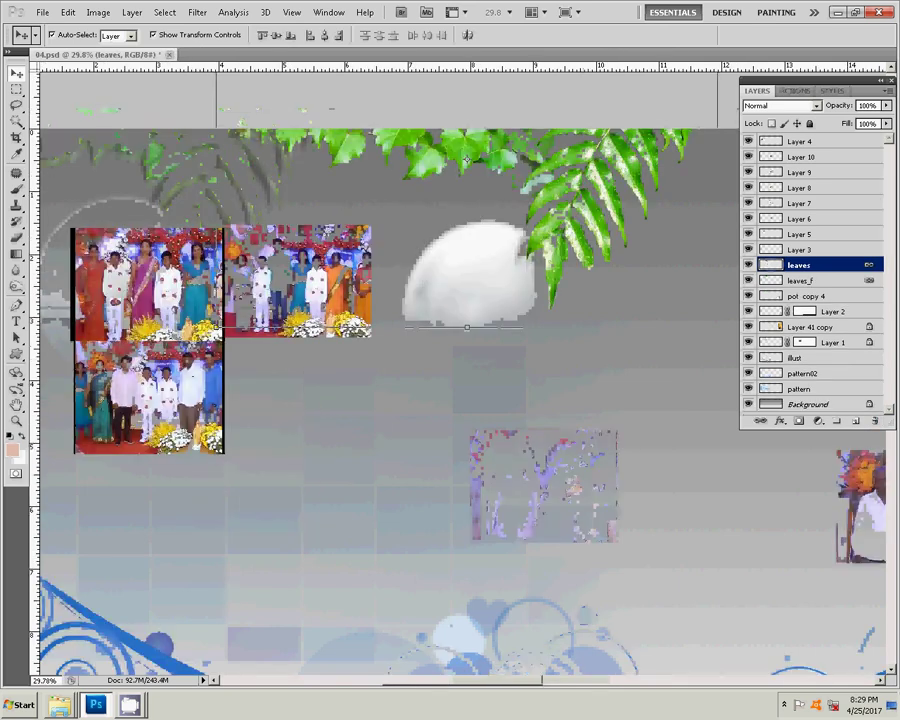
click(798, 157)
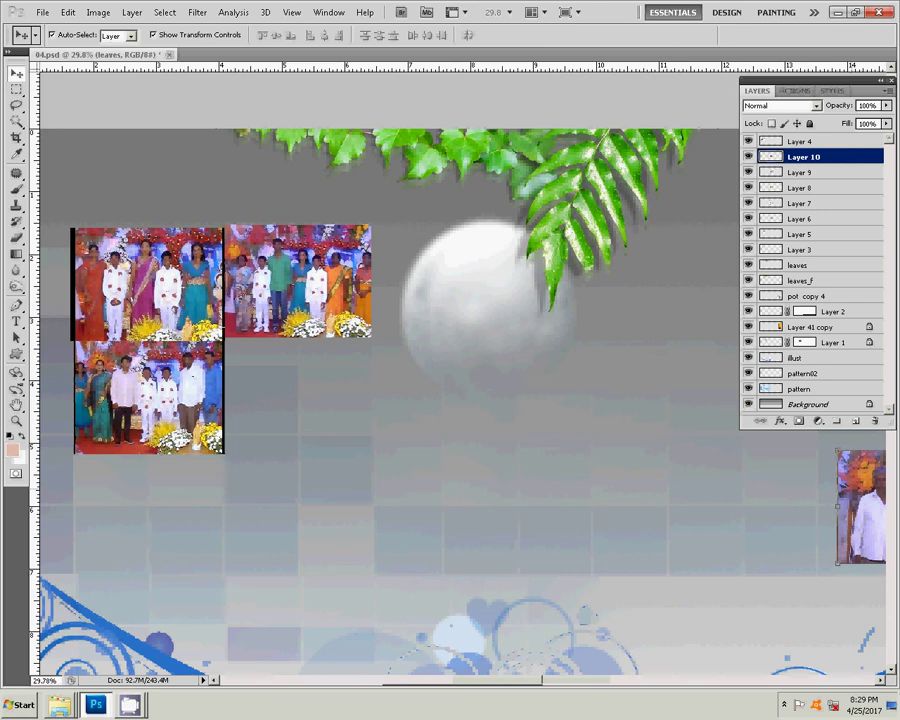
drag(860, 505, 249, 395)
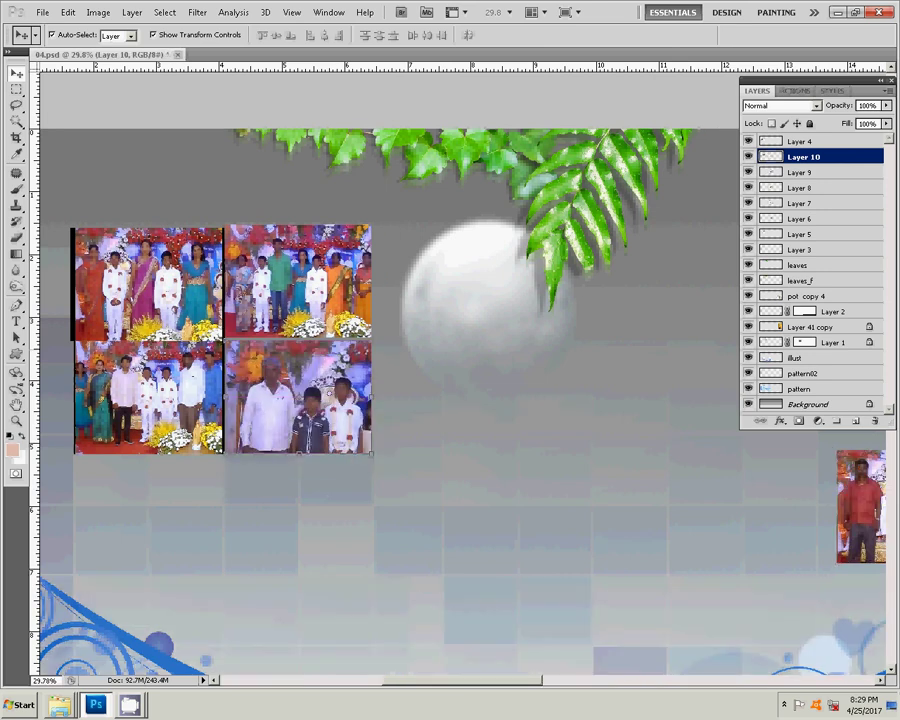
key(Down)
key(Down)
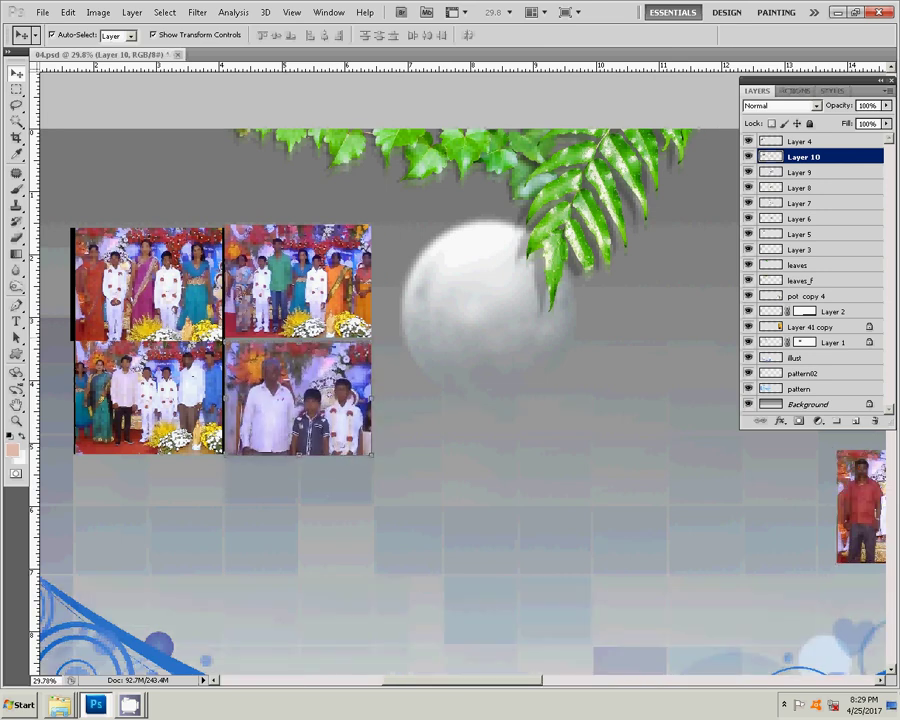
key(Up)
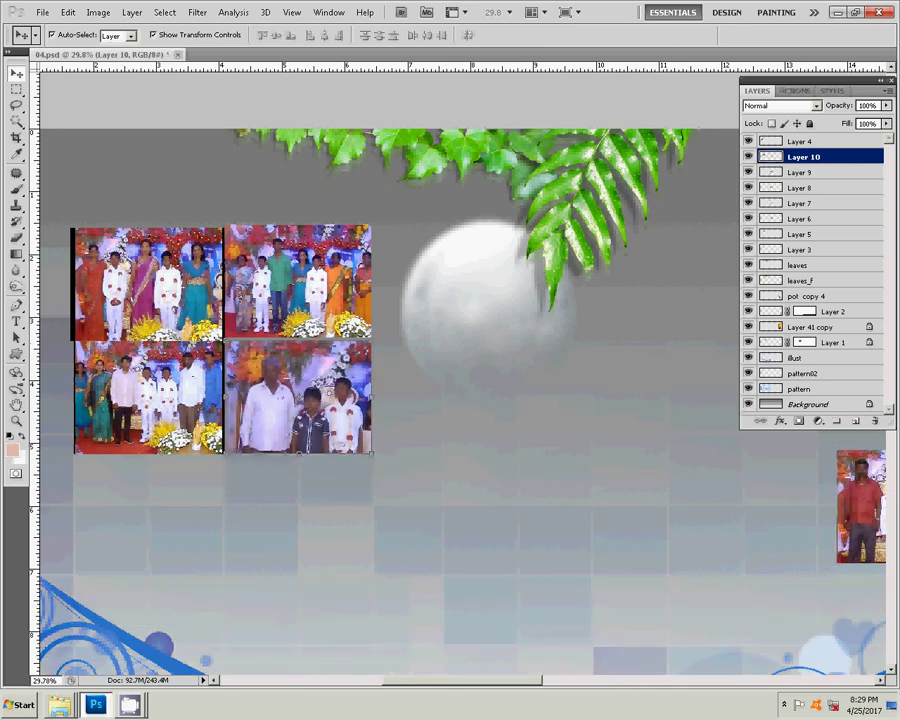
ctrl+click(800, 234)
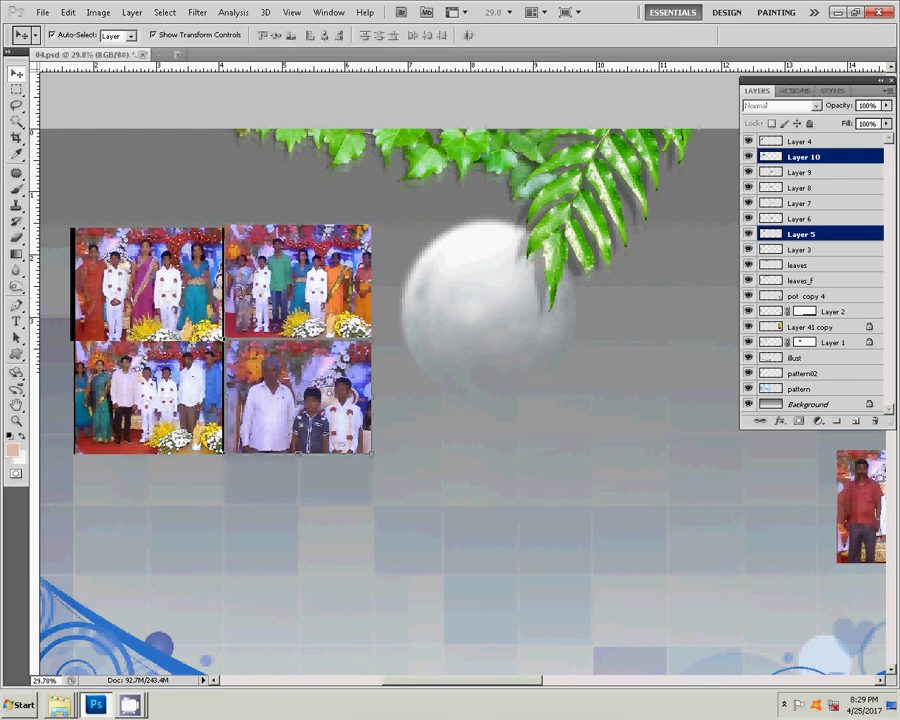
key(alt+bracketleft)
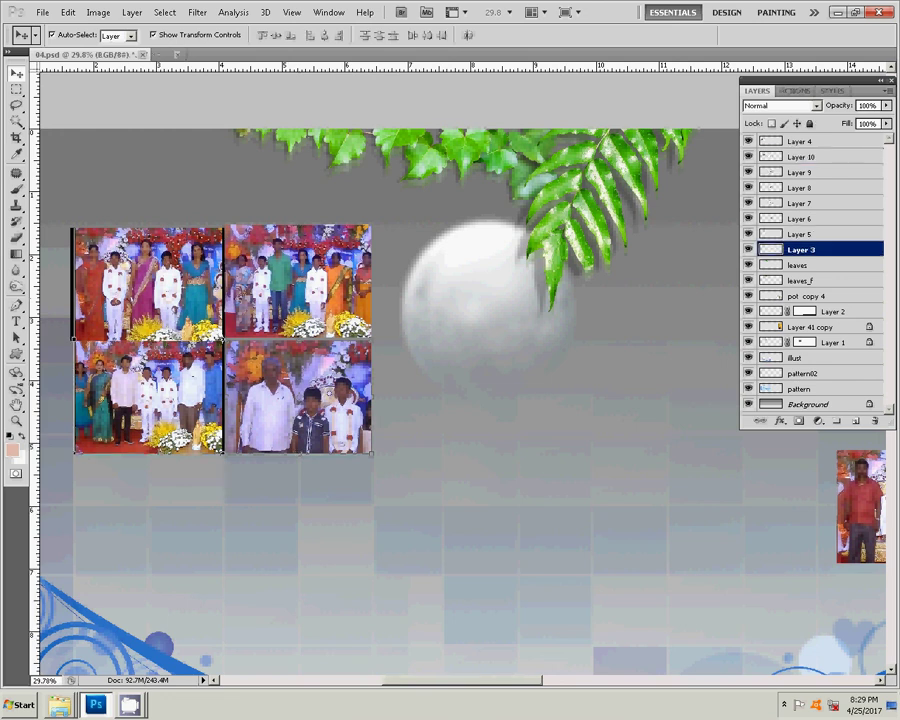
scroll(293, 337, down, 3)
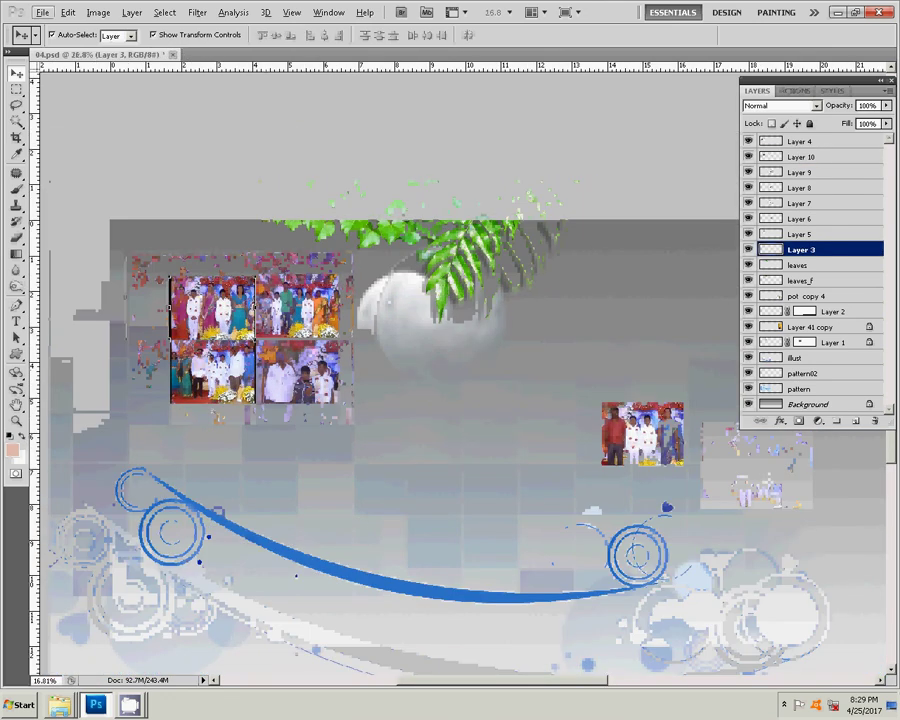
- Select Layers 4, 10 and 5 with the grid and move it down and right
ctrl+click(800, 141)
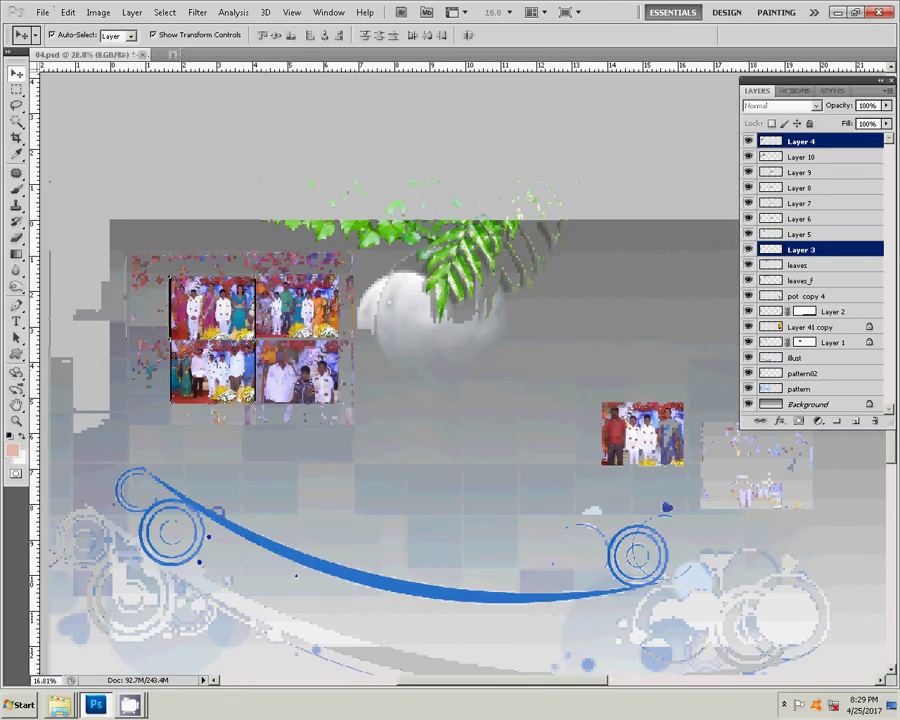
ctrl+click(800, 157)
ctrl+click(800, 234)
drag(255, 340, 305, 447)
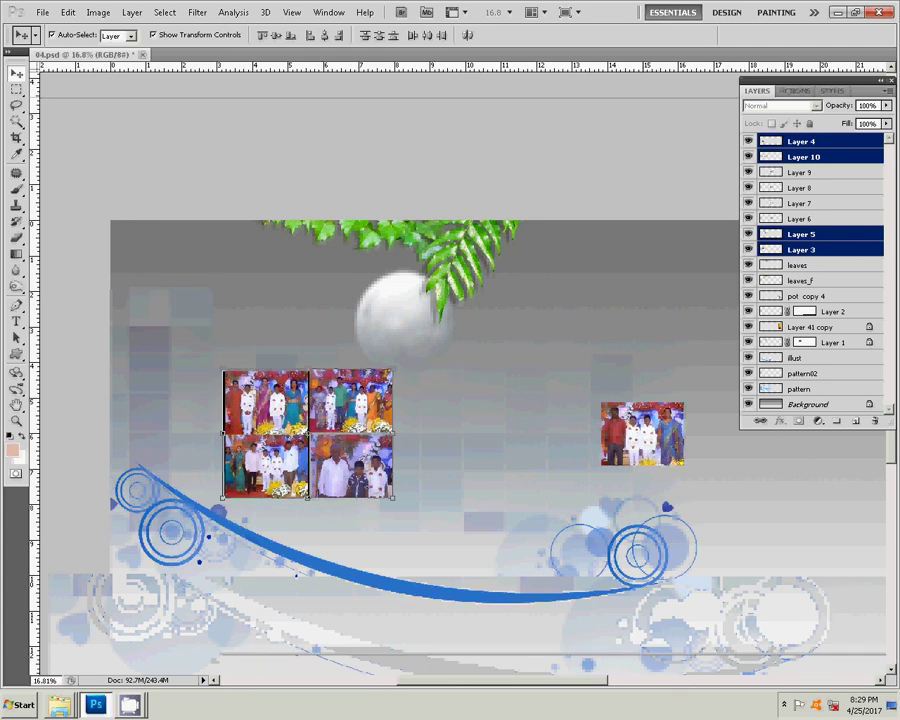
- Show the guides and scale the four-photo grid to about 274%
key(ctrl+semicolon)
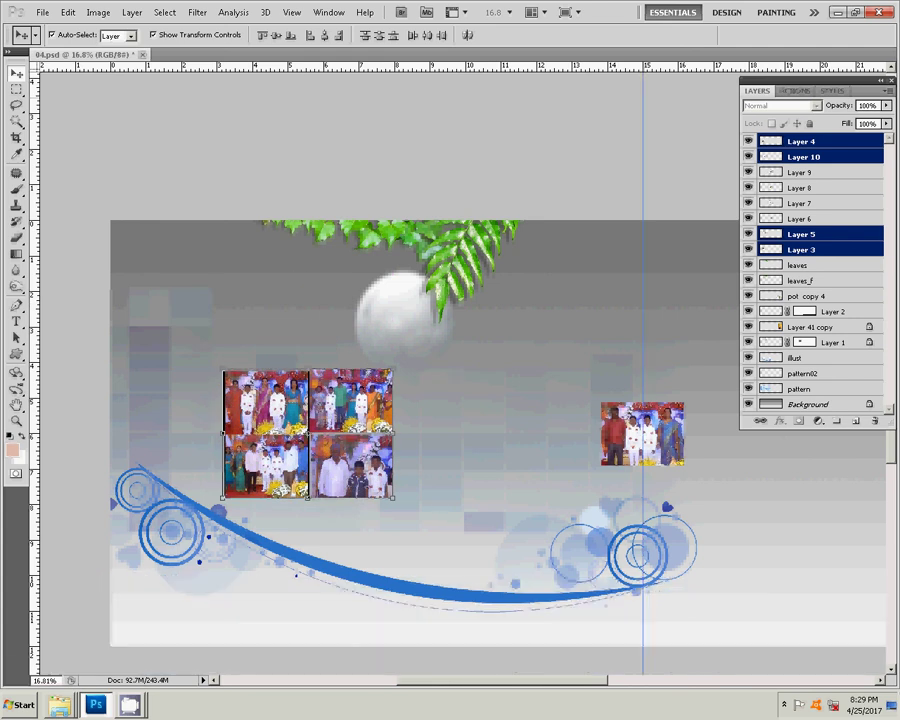
drag(222, 371, 74, 254)
drag(300, 430, 394, 421)
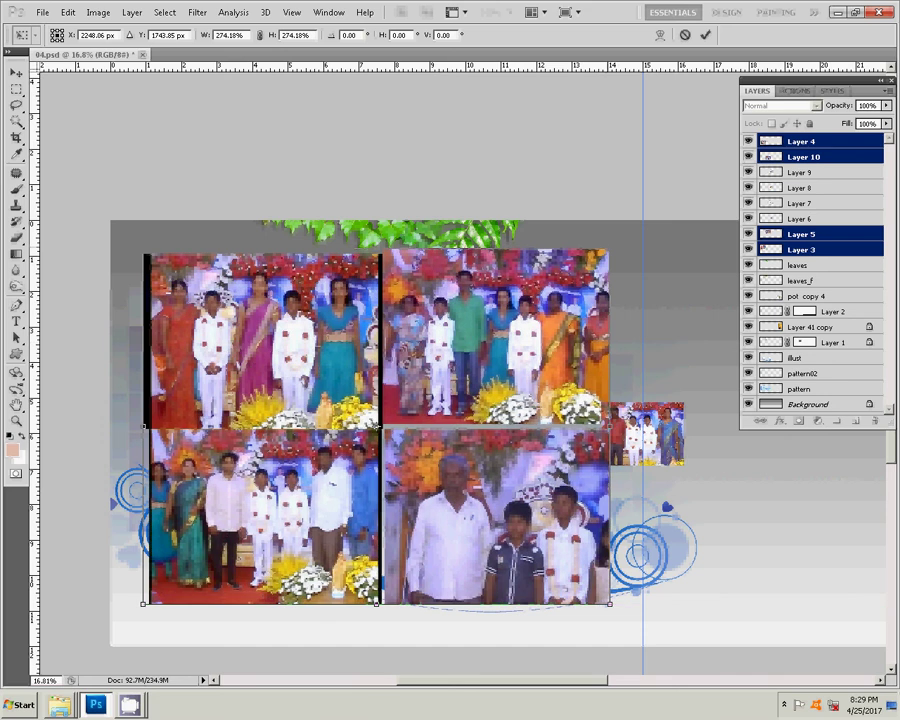
key(Return)
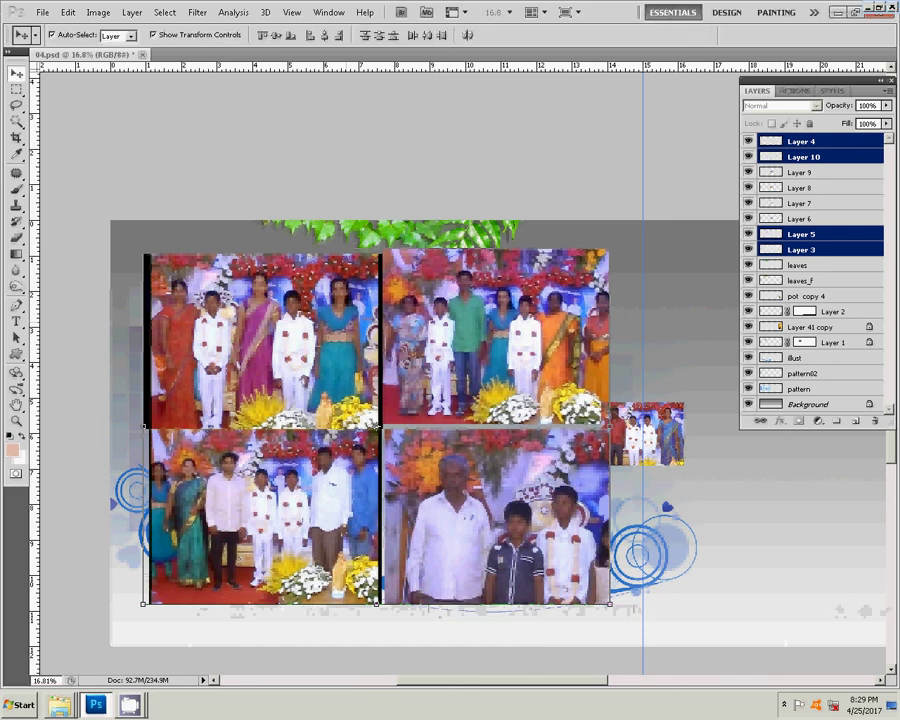
scroll(450, 420, right, 5)
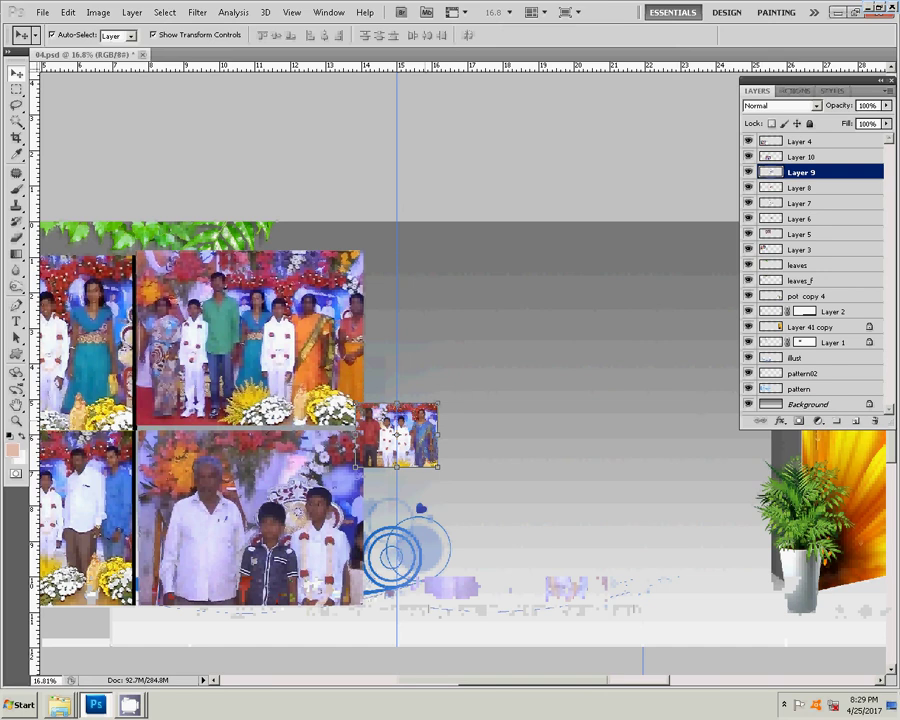
- Arrange the Layer 9, 8, 7 and 6 photos into a 2×2 grid, then delete Layer 7
drag(398, 436, 468, 287)
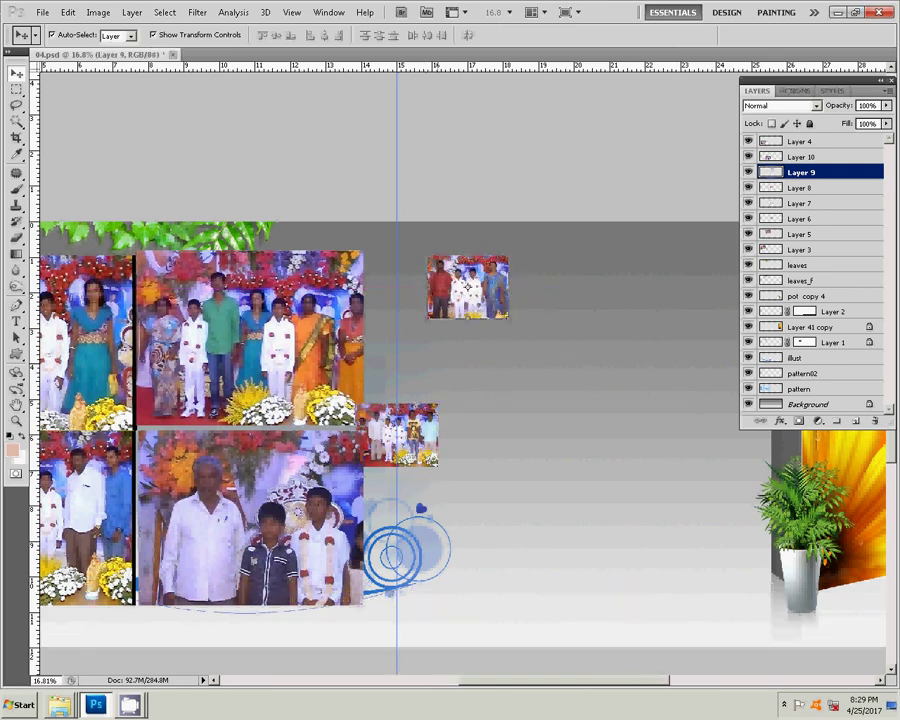
click(397, 434)
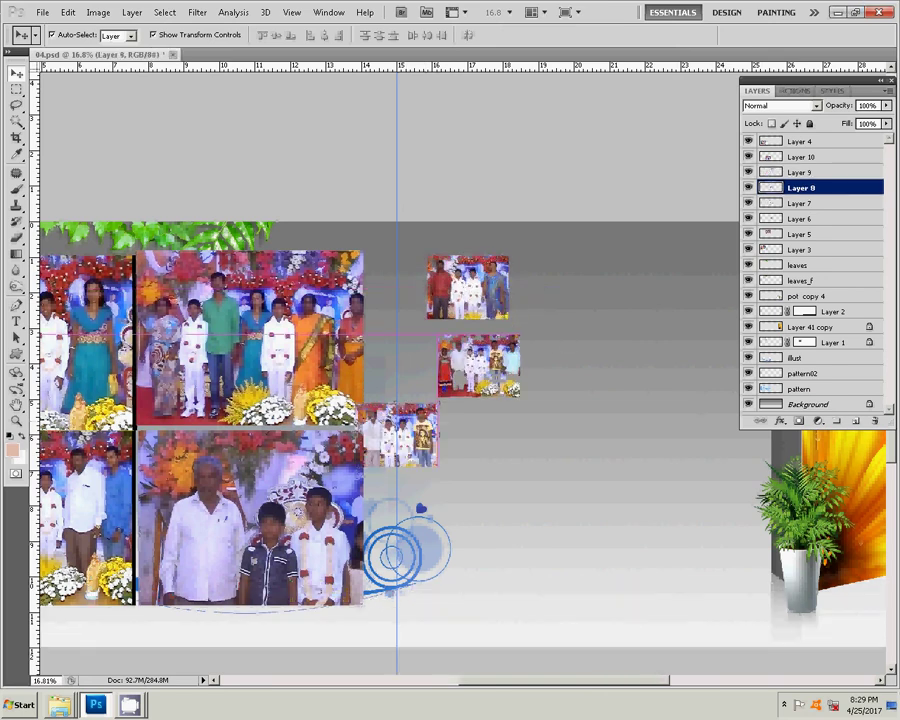
drag(397, 434, 467, 355)
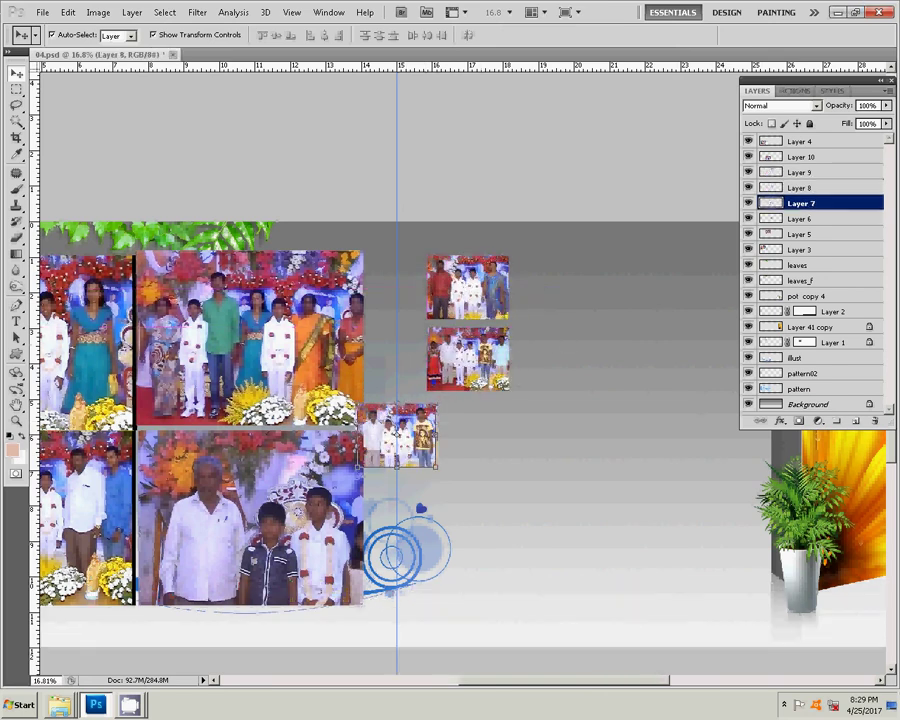
mouse_move(397, 434)
mouse_down()
mouse_move(556, 274)
mouse_move(553, 287)
mouse_up()
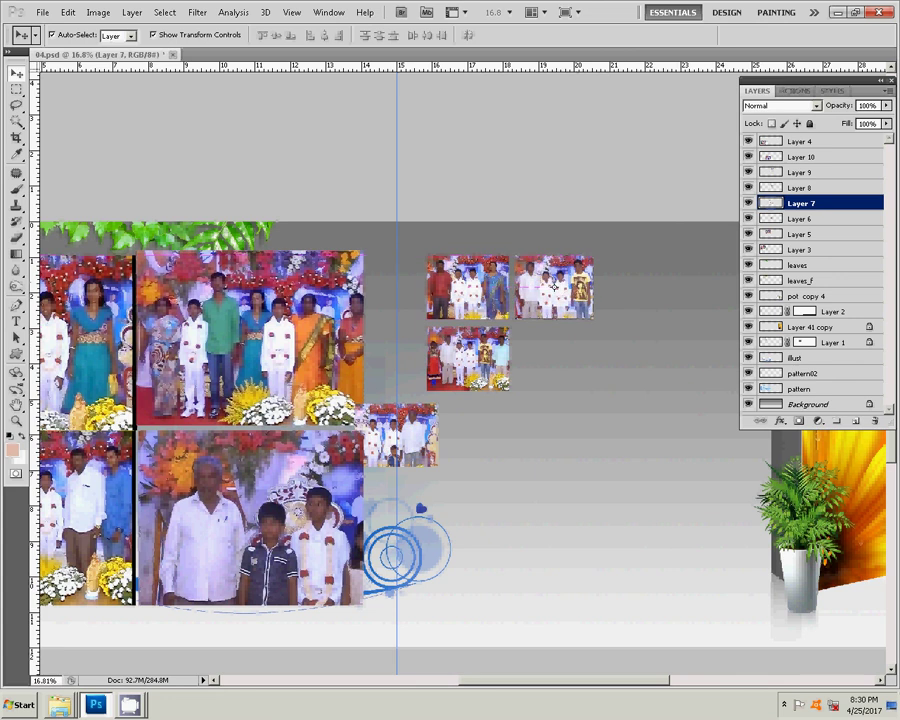
drag(397, 434, 498, 491)
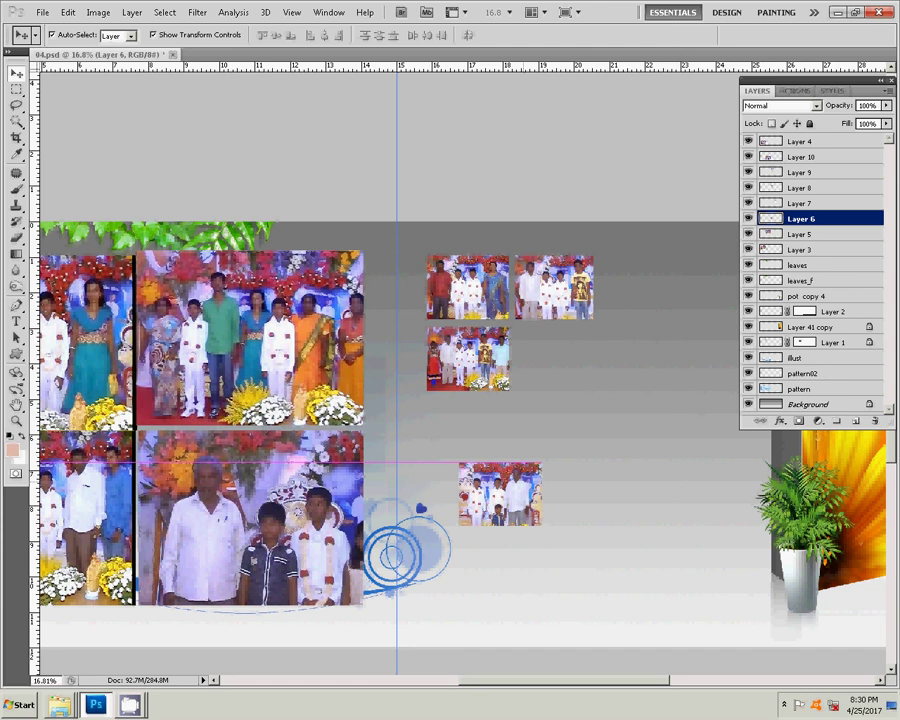
drag(498, 491, 553, 365)
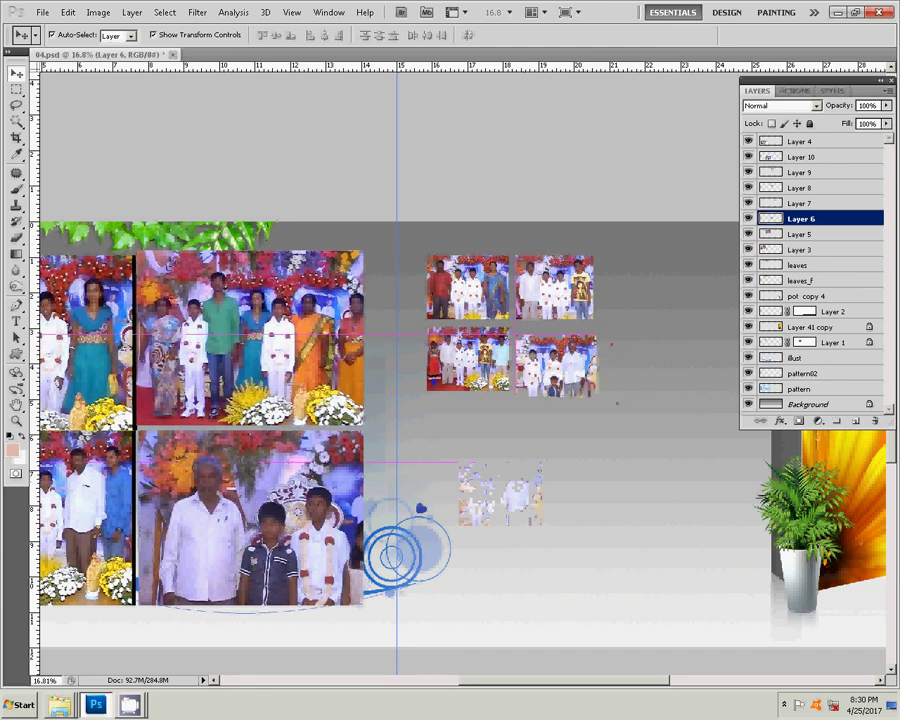
key(ctrl+e)
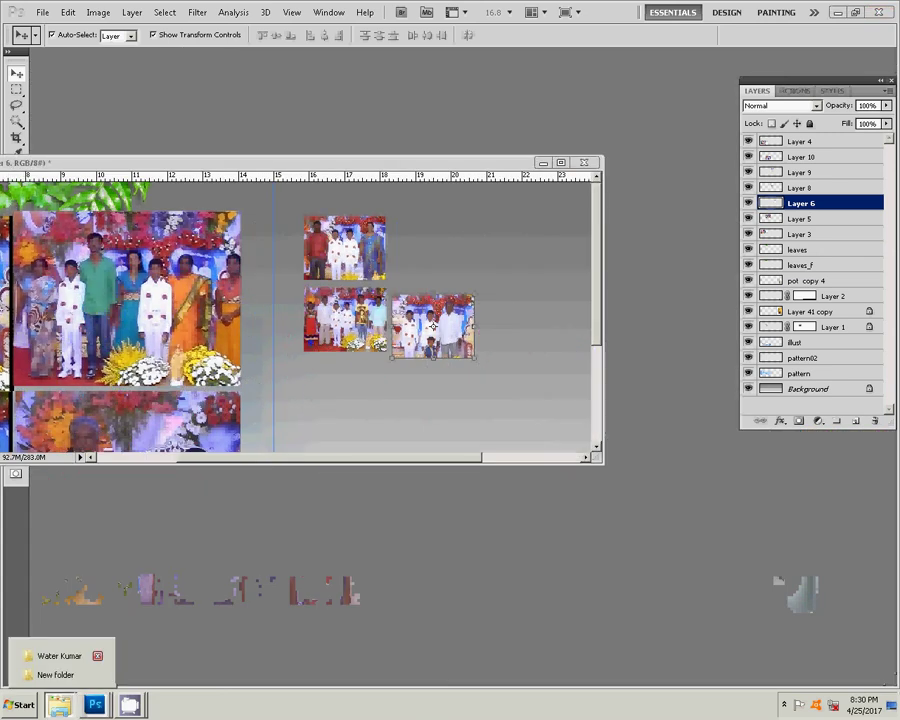
- Bring the photo folder forward and cancel deleting the five selected photos
click(60, 652)
key(Delete)
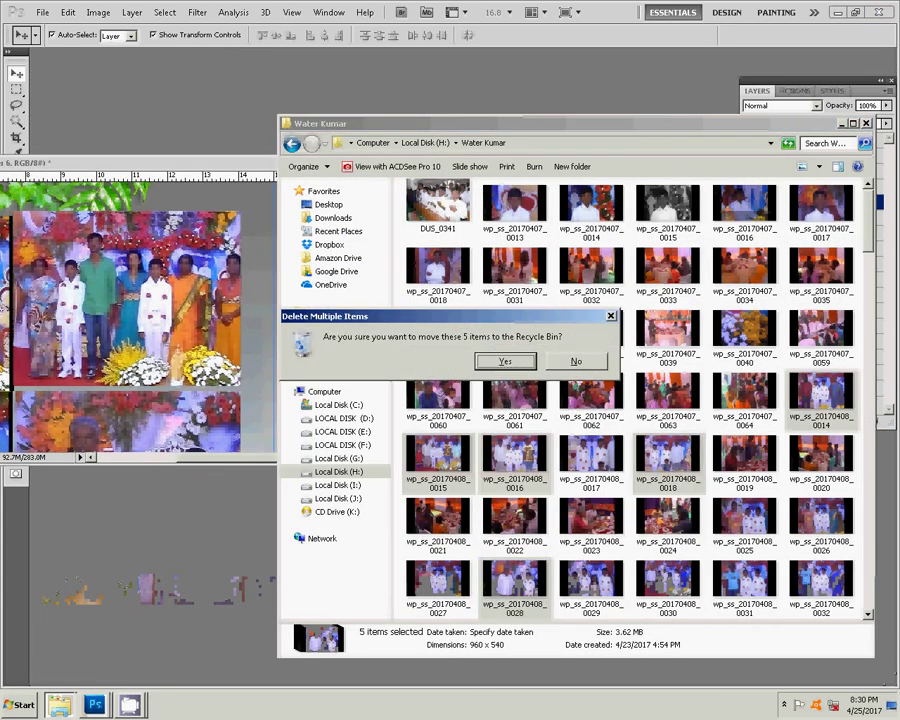
key(Escape)
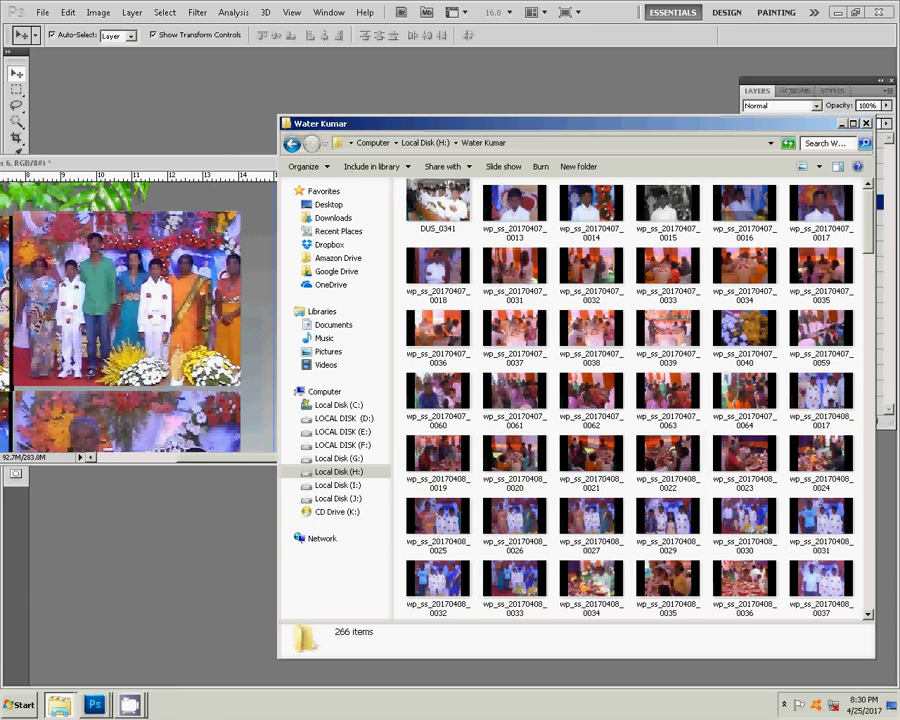
- Open photos 0025, 0026 and 0027 in Photoshop by dragging them over
click(437, 515)
key(shift+Right)
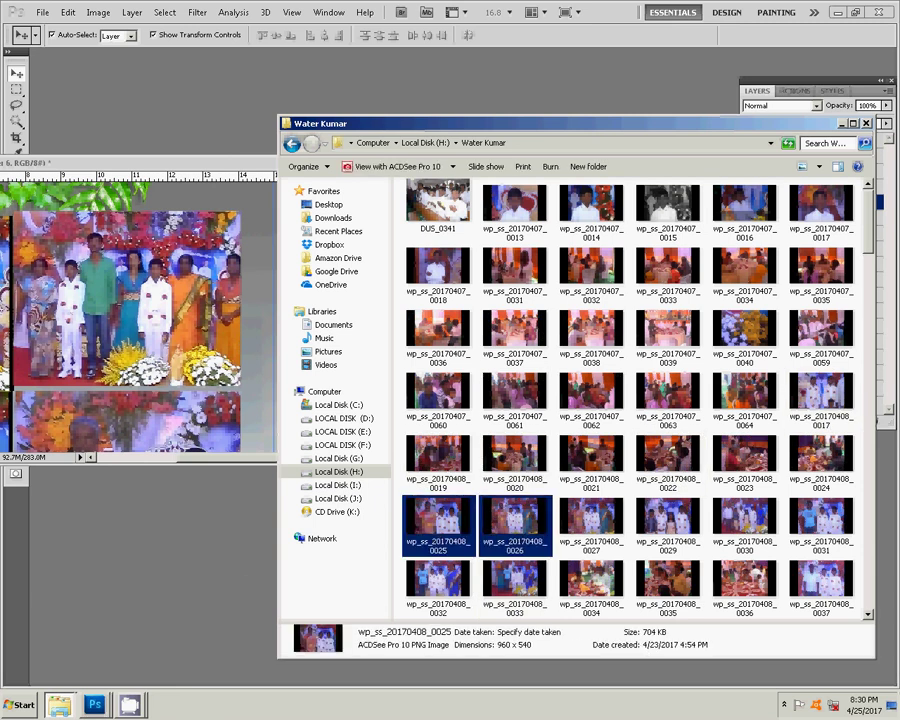
key(shift+Right)
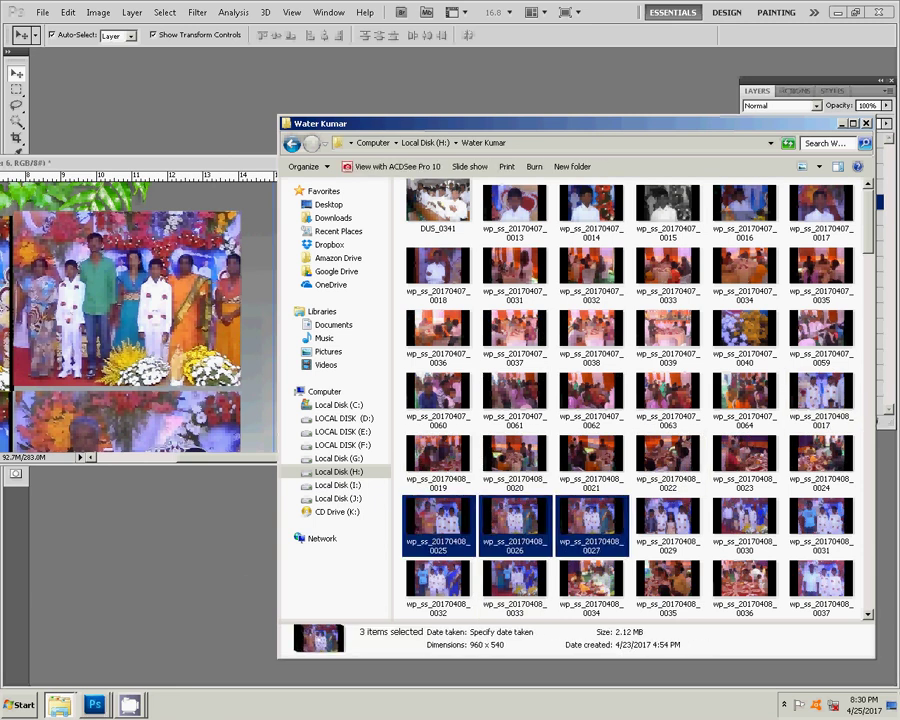
drag(515, 520, 432, 326)
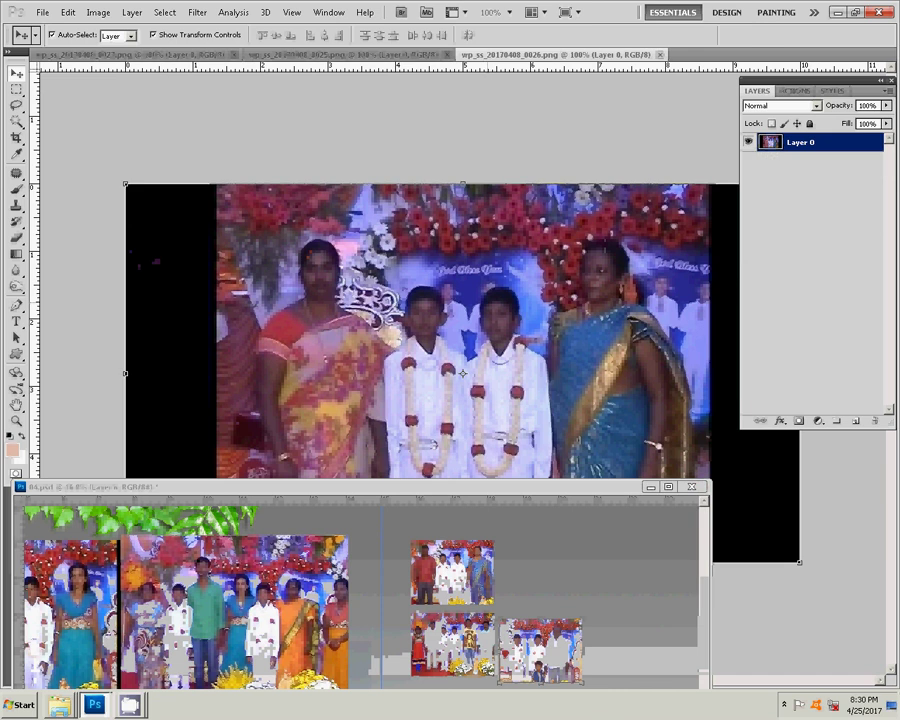
- Close source photos 0026, 0025 and 0027 and move the 04.psd window higher
key(ctrl+w)
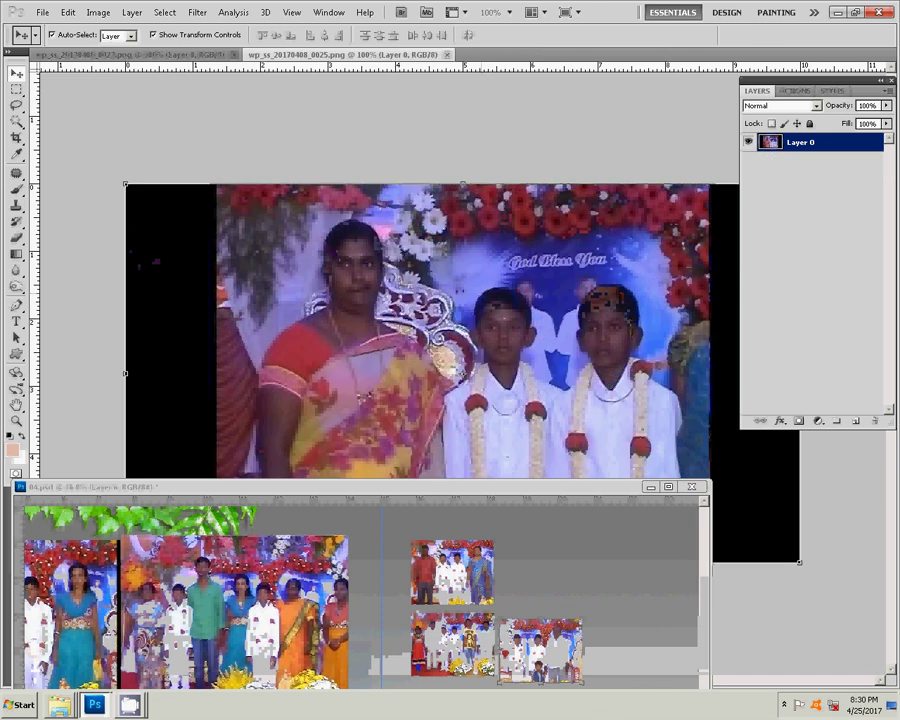
key(ctrl+w)
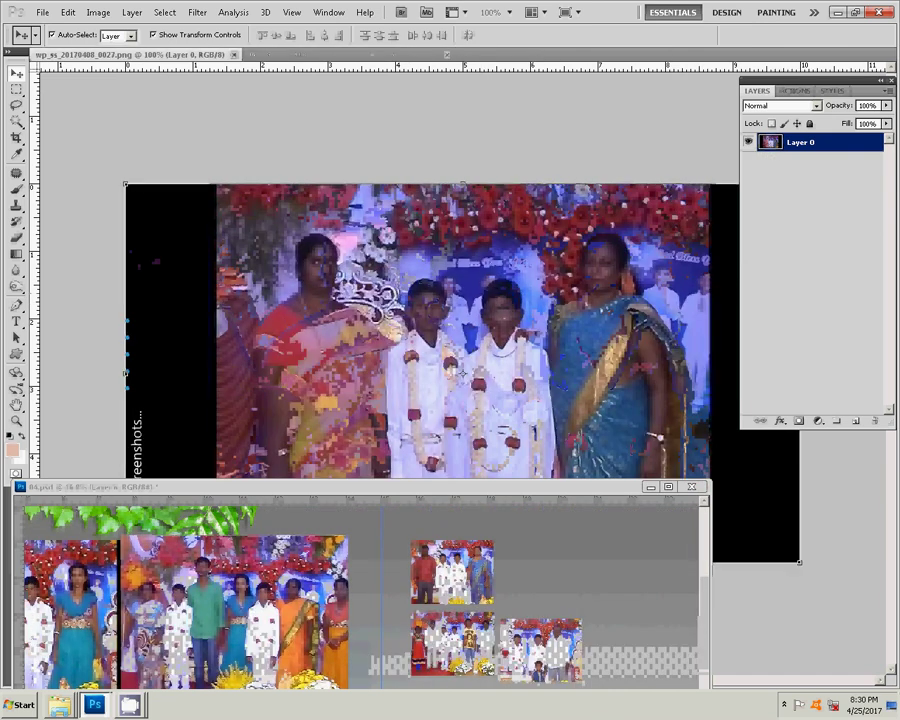
key(ctrl+w)
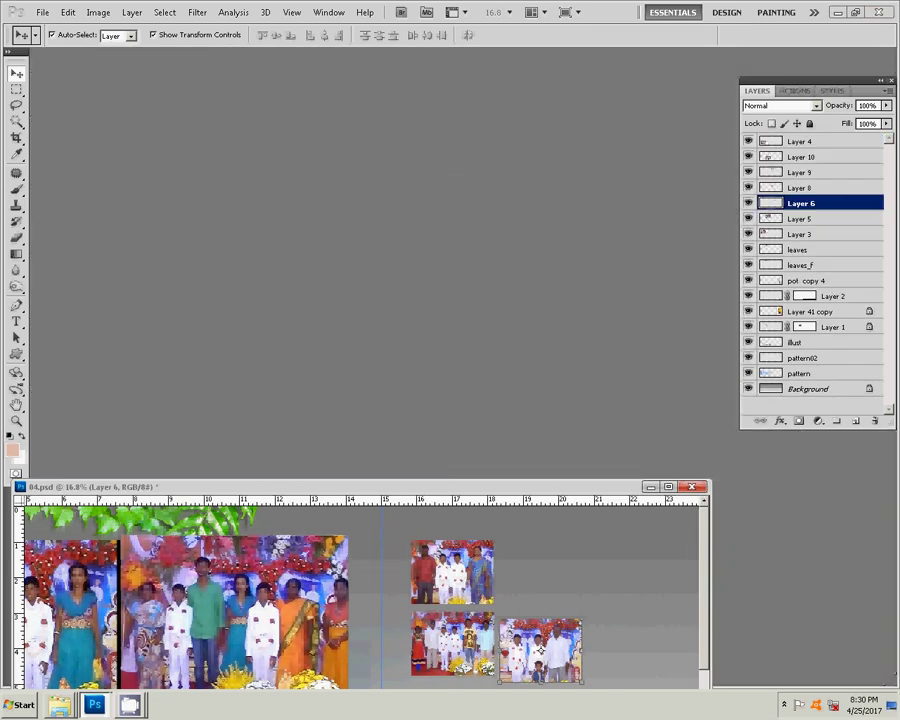
drag(150, 487, 183, 97)
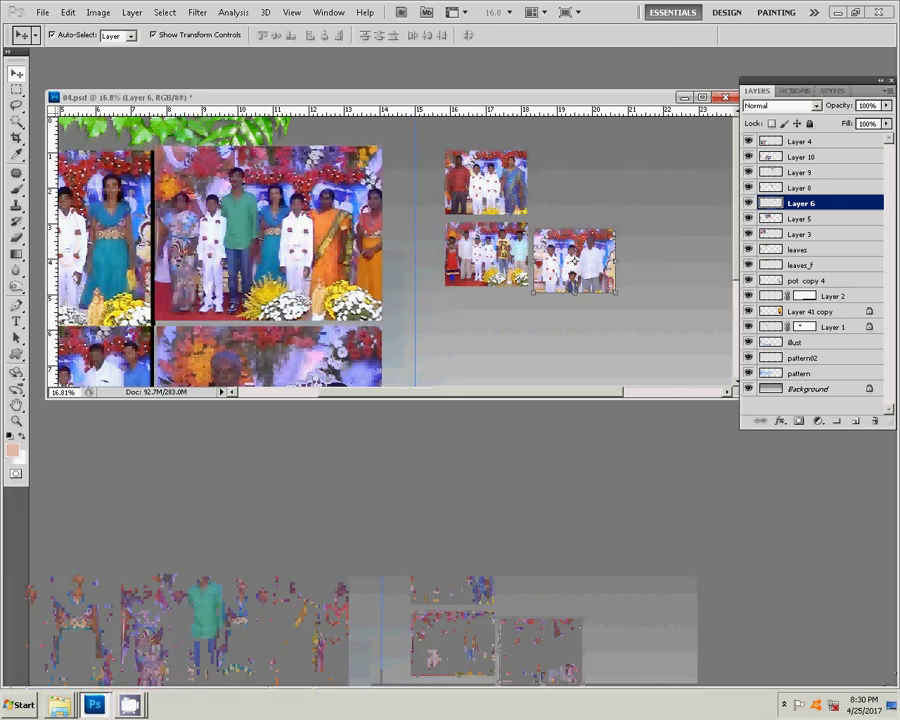
- Recycle photos 0025–0027 and open wp_ss_20170408_0030 in Photoshop
click(45, 654)
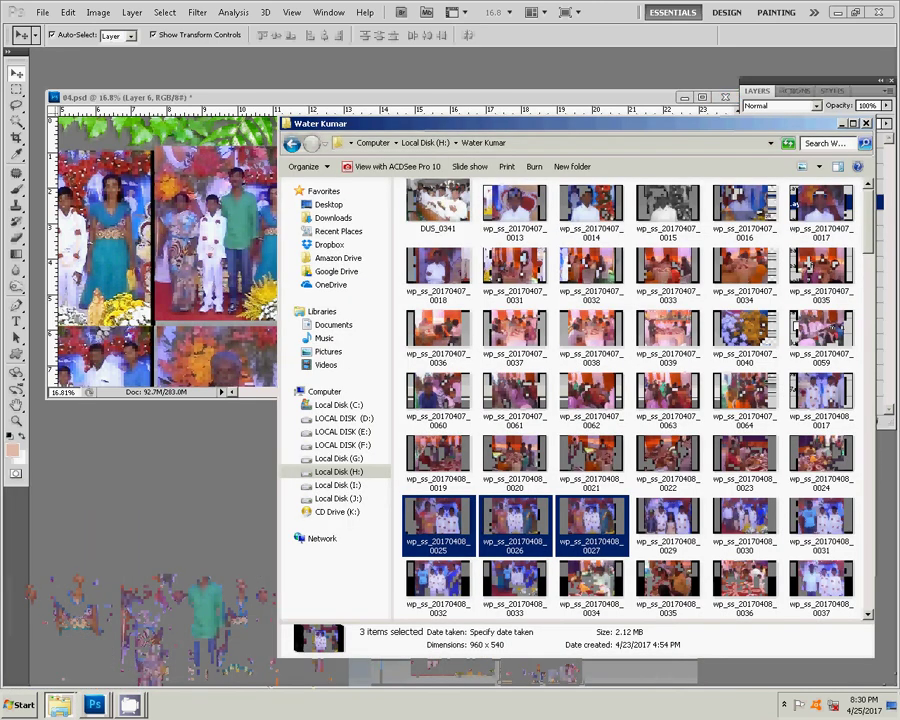
key(Delete)
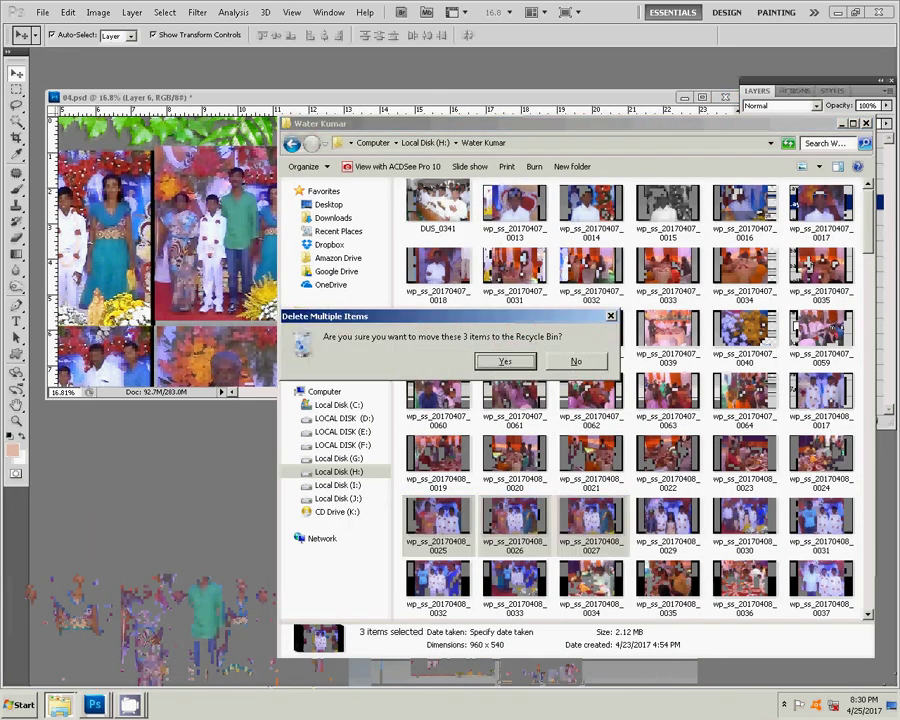
key(Return)
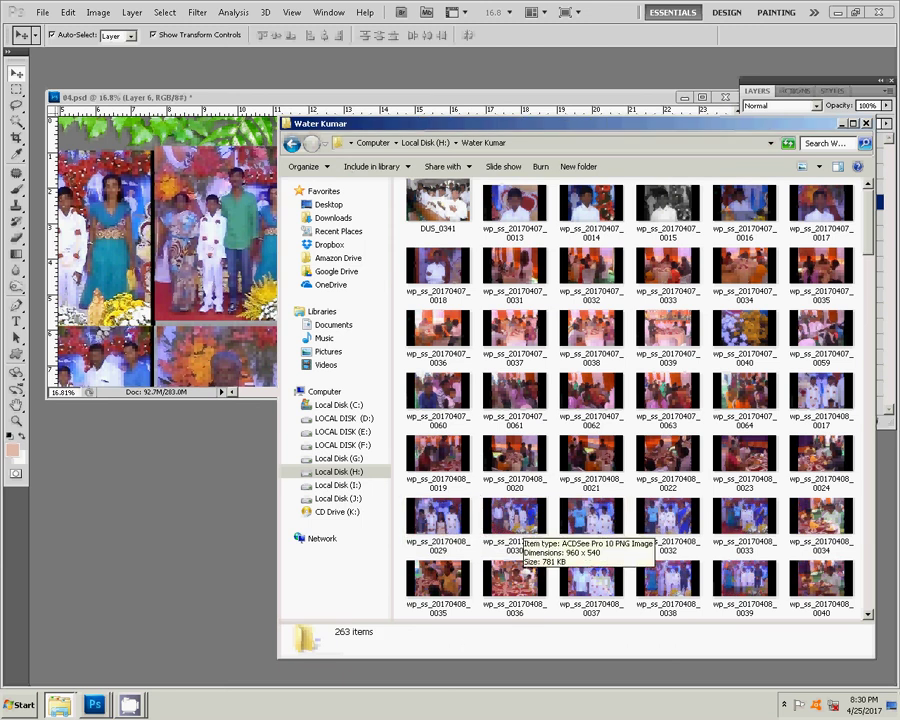
click(513, 518)
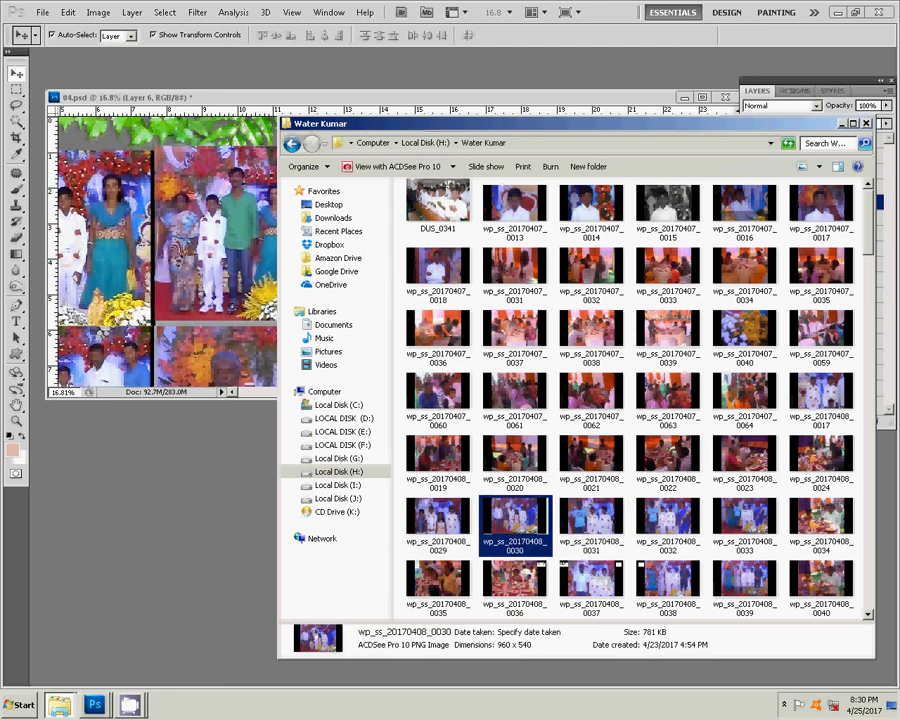
key(alt+Tab)
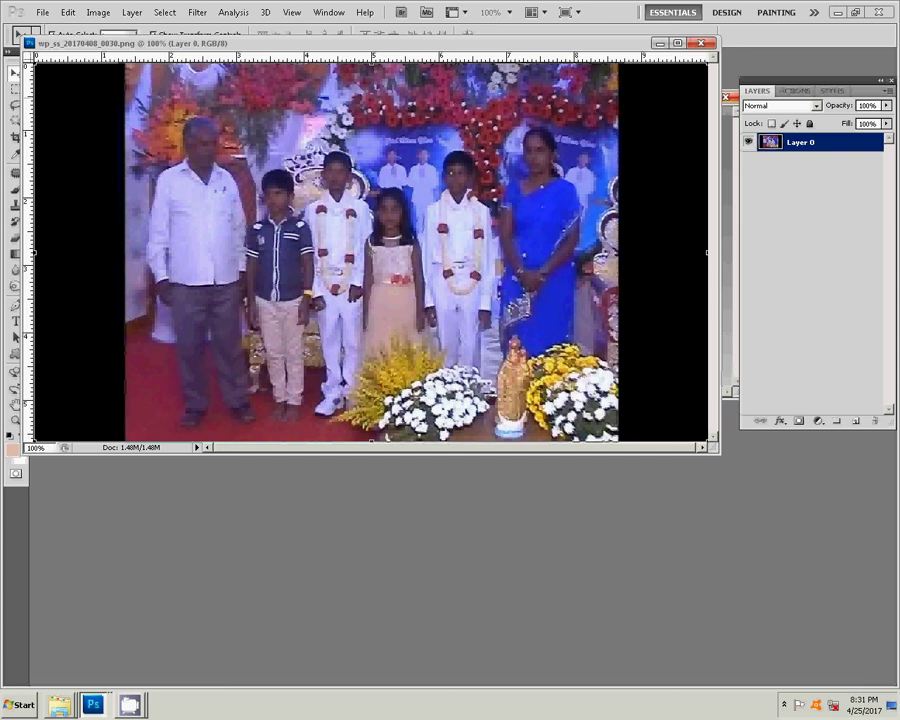
- Shift photo 0030's midtones toward yellow with Color Balance
key(ctrl+b)
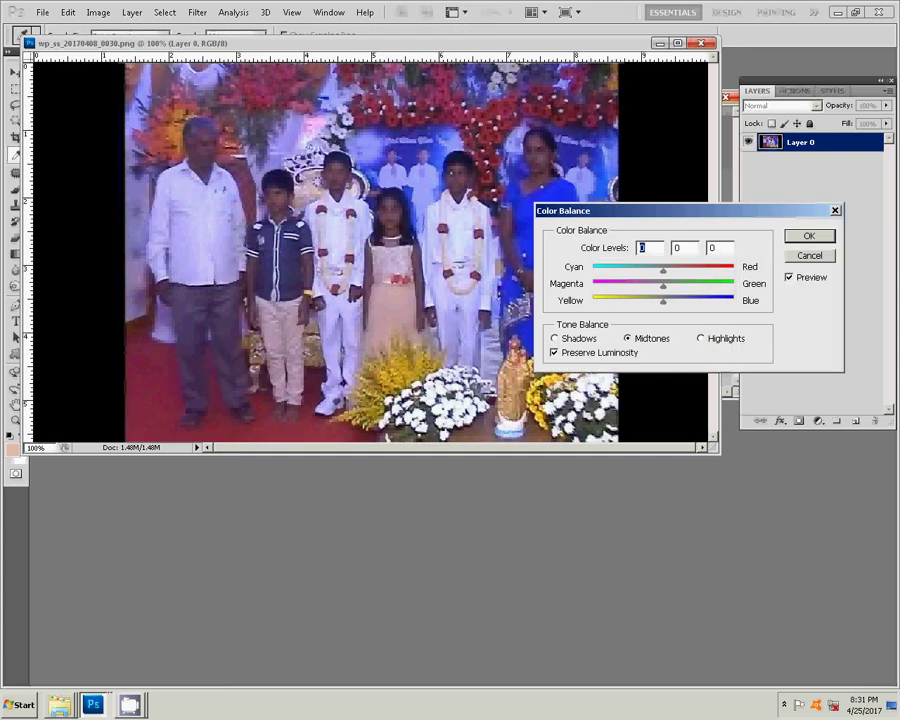
drag(663, 300, 645, 300)
key(Tab)
key(Tab)
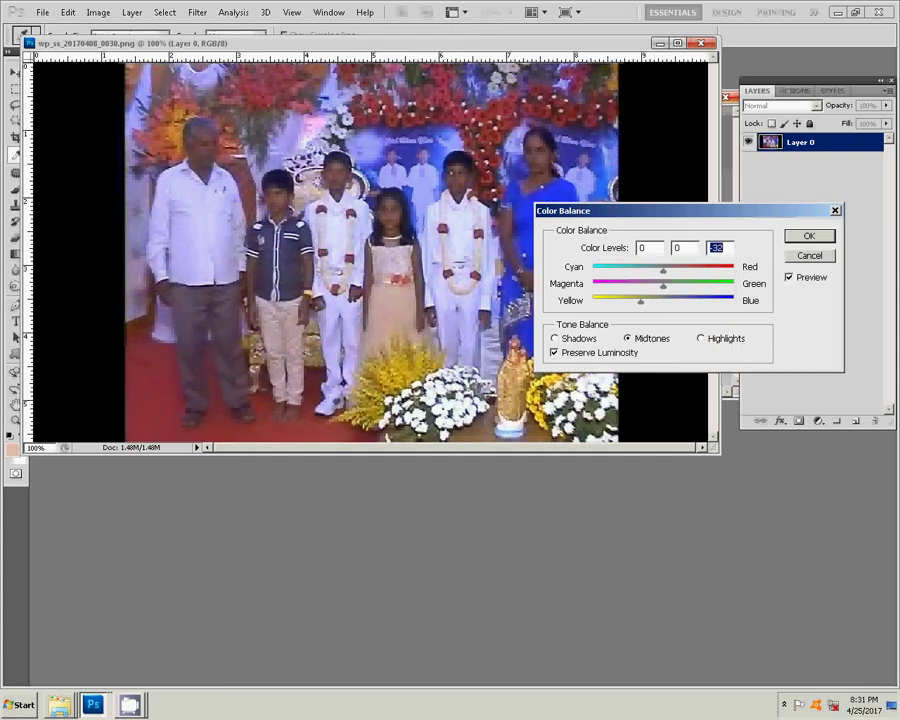
key(Return)
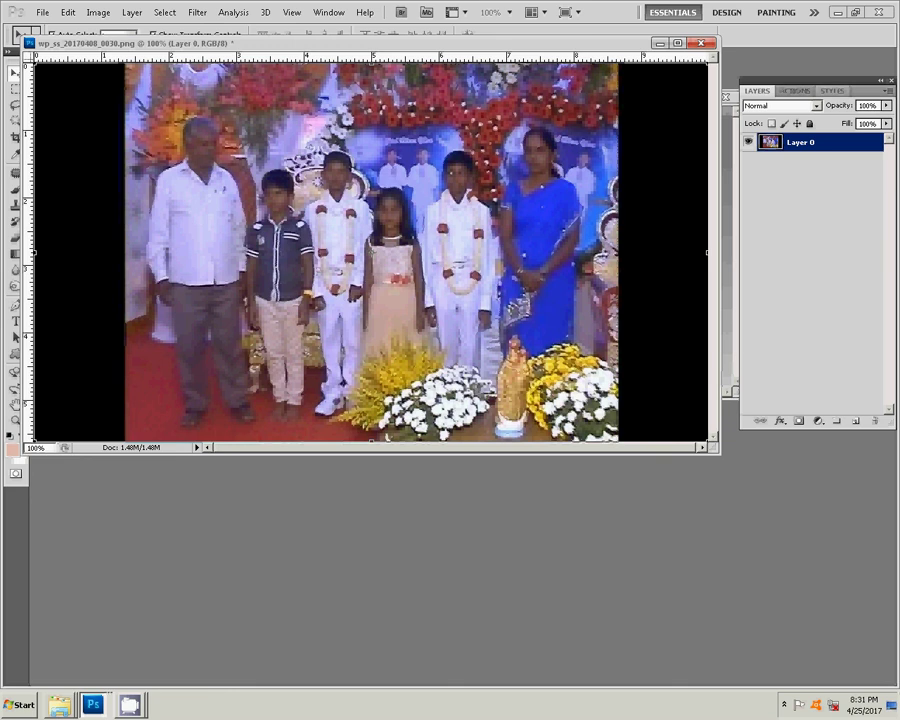
- Run the Brightness correction action on the photo, then close it
key(alt+F9)
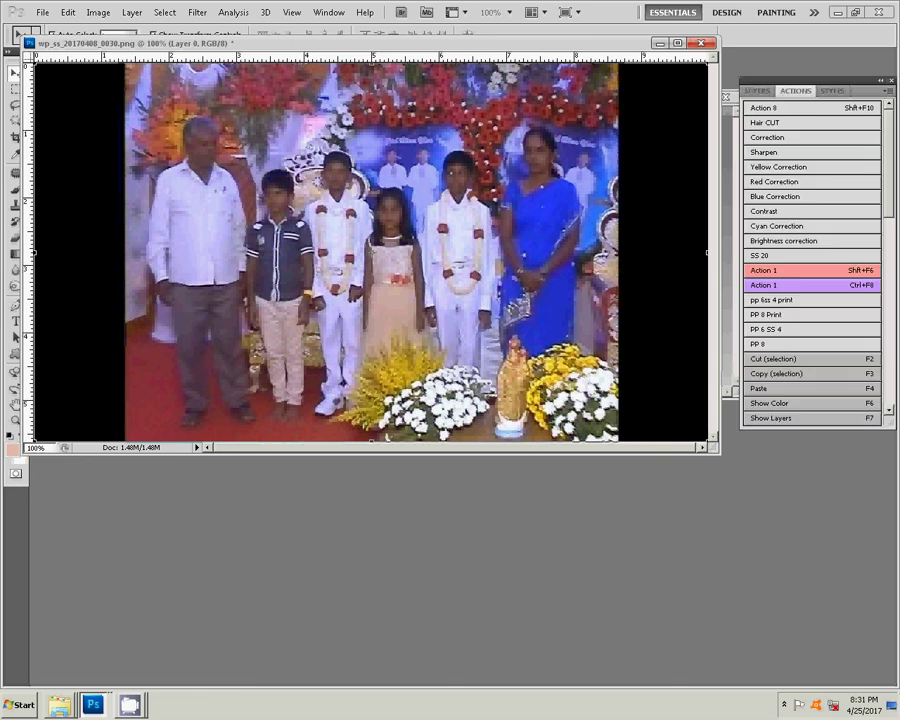
key(shift+F6)
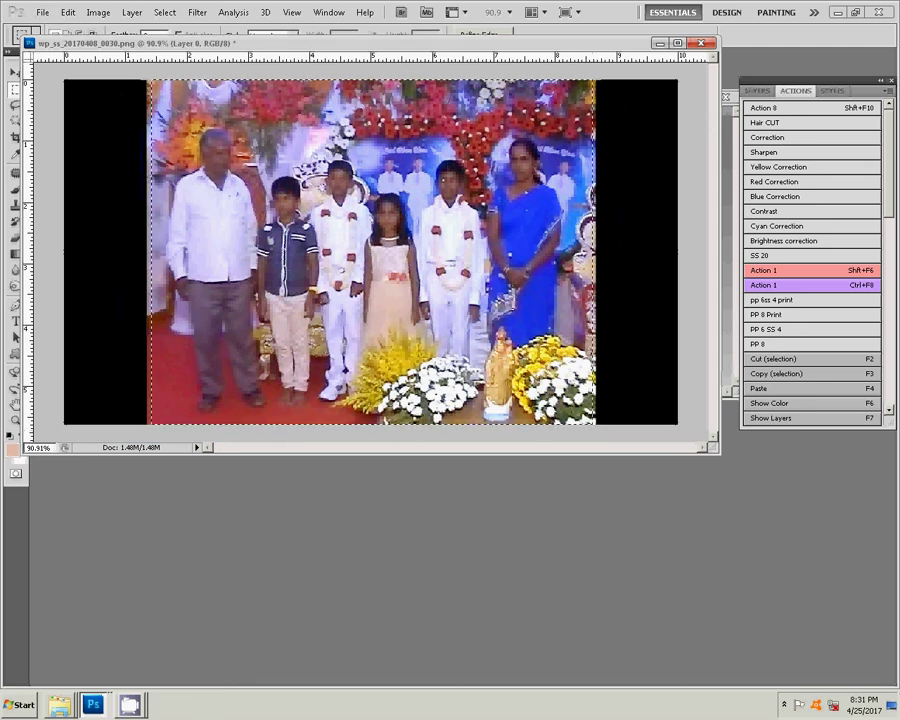
key(ctrl+w)
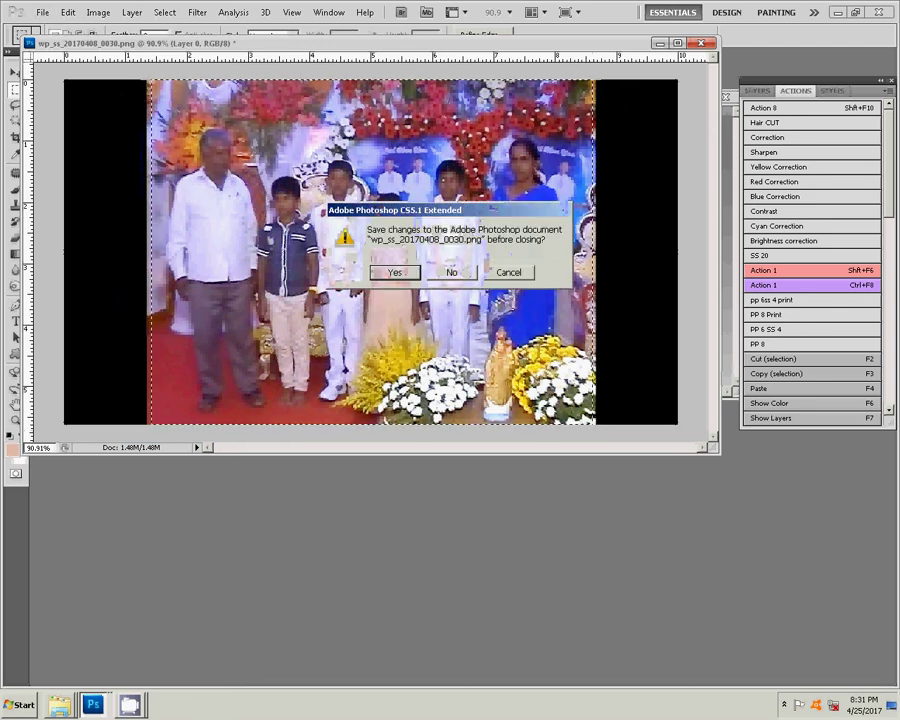
key(n)
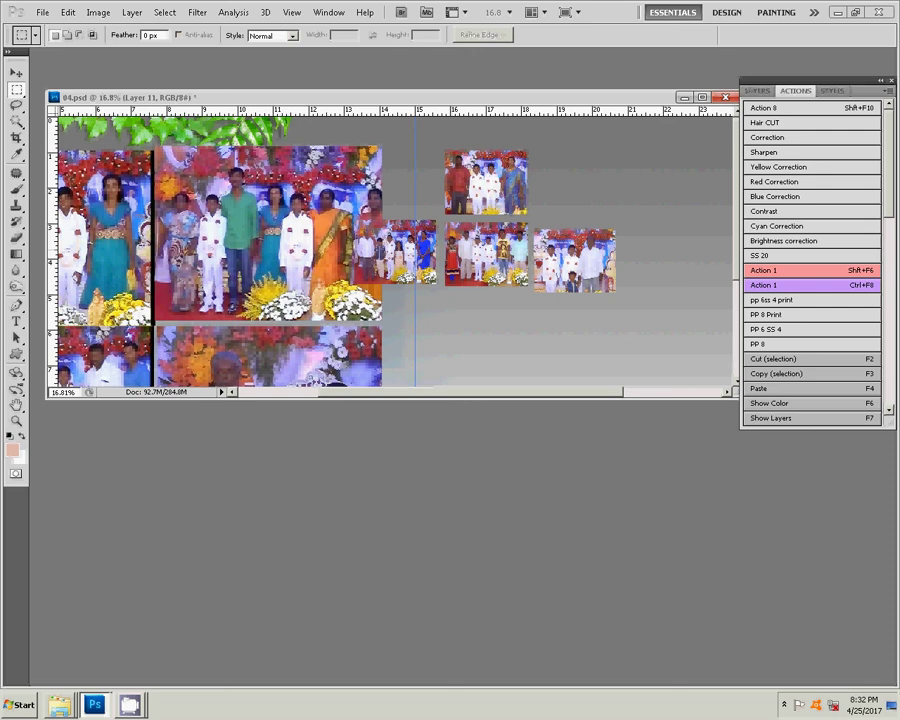
- Move the pasted photo 0030 up beside the top small photo
key(v)
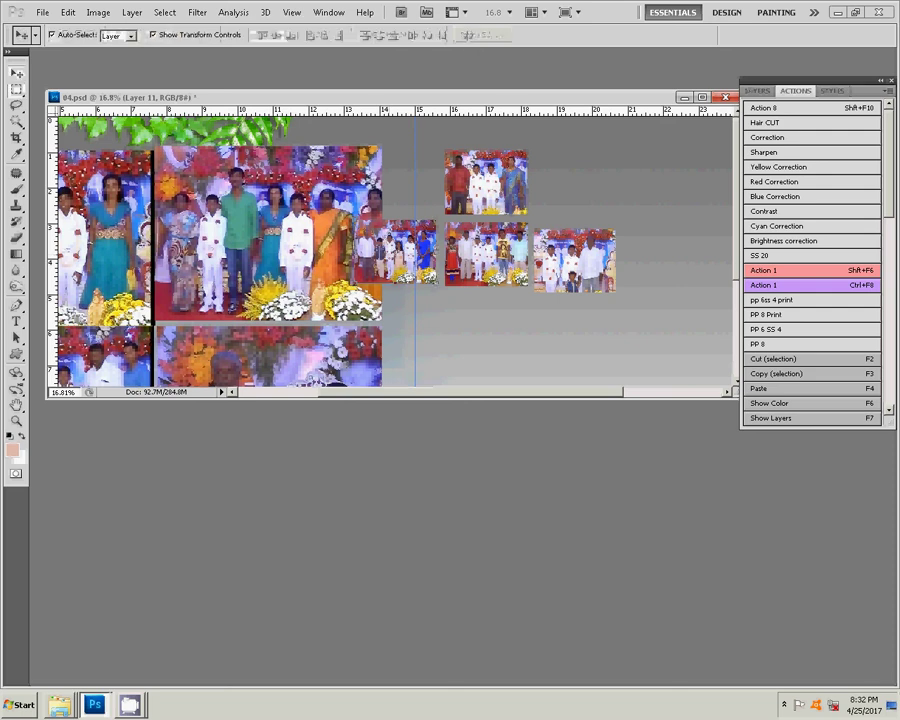
mouse_move(395, 250)
mouse_down()
mouse_move(576, 197)
mouse_move(574, 184)
mouse_up()
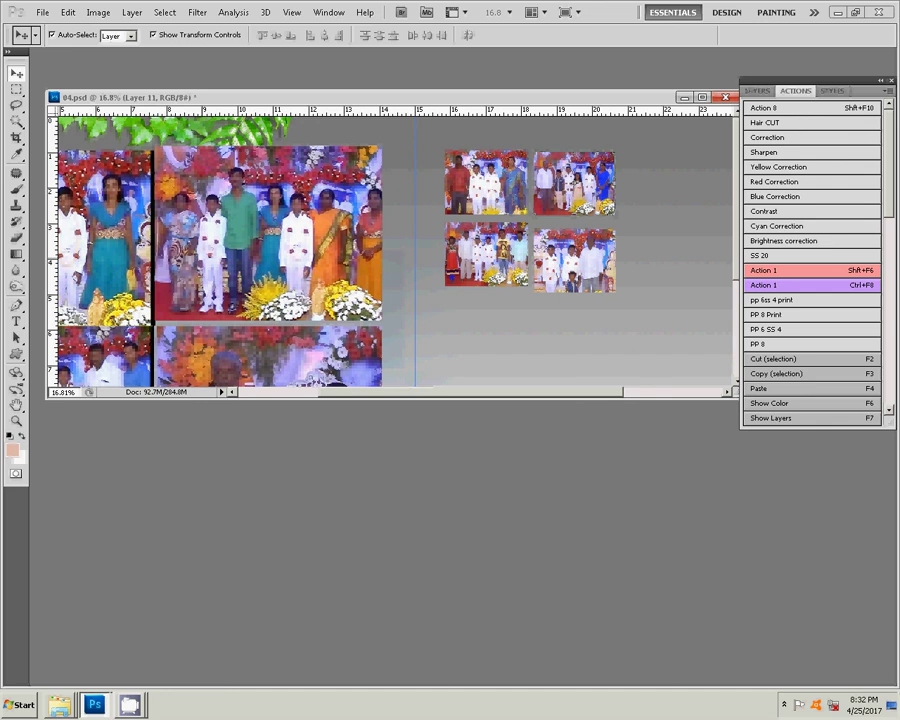
scroll(587, 367, left, 3)
scroll(390, 250, down, 2)
scroll(390, 250, left, 1)
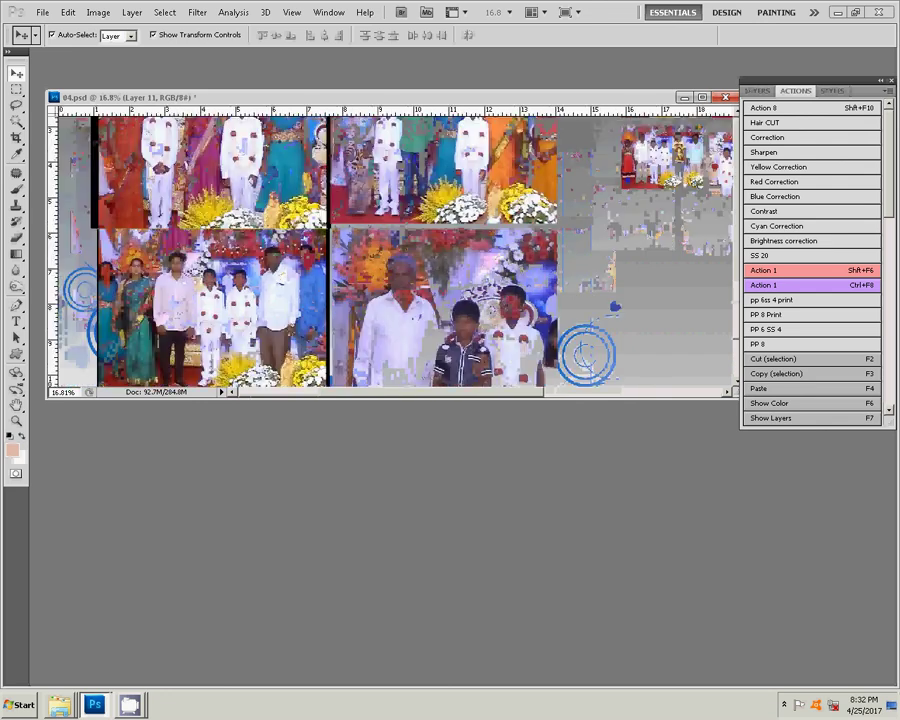
scroll(390, 250, right, 2)
scroll(390, 250, up, 1)
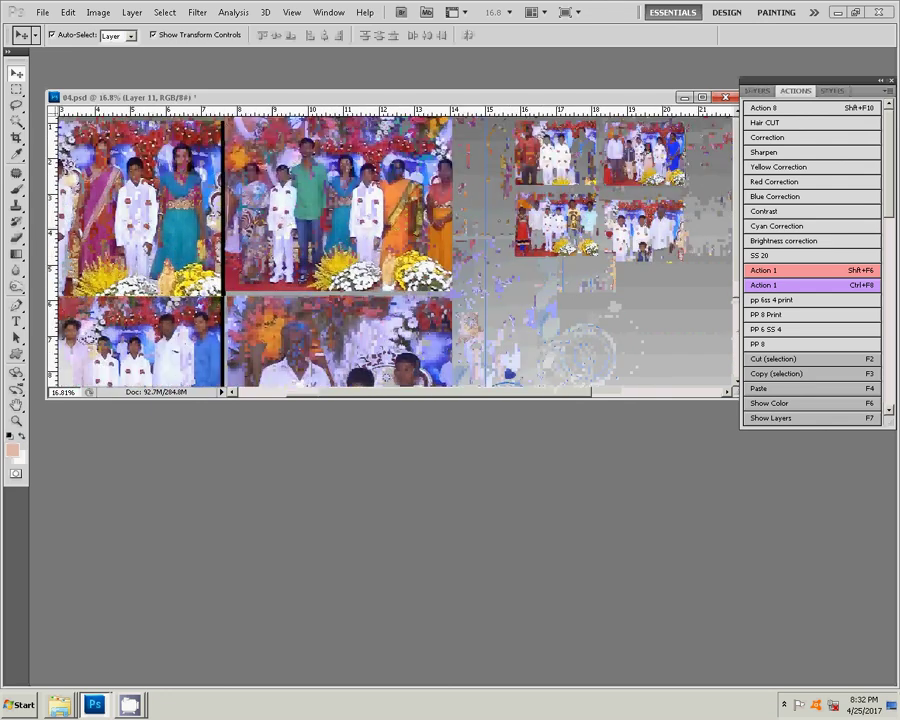
scroll(390, 250, down, 1)
- Delete the left grid's lower-right photo and reactivate photo 0030's layer
key(alt+bracketleft)
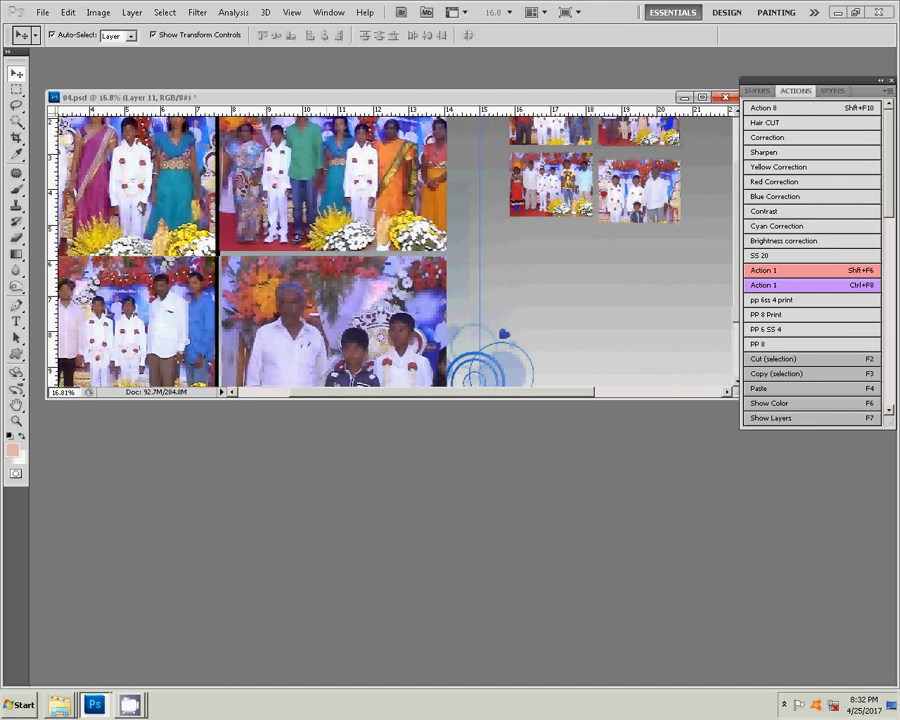
key(Delete)
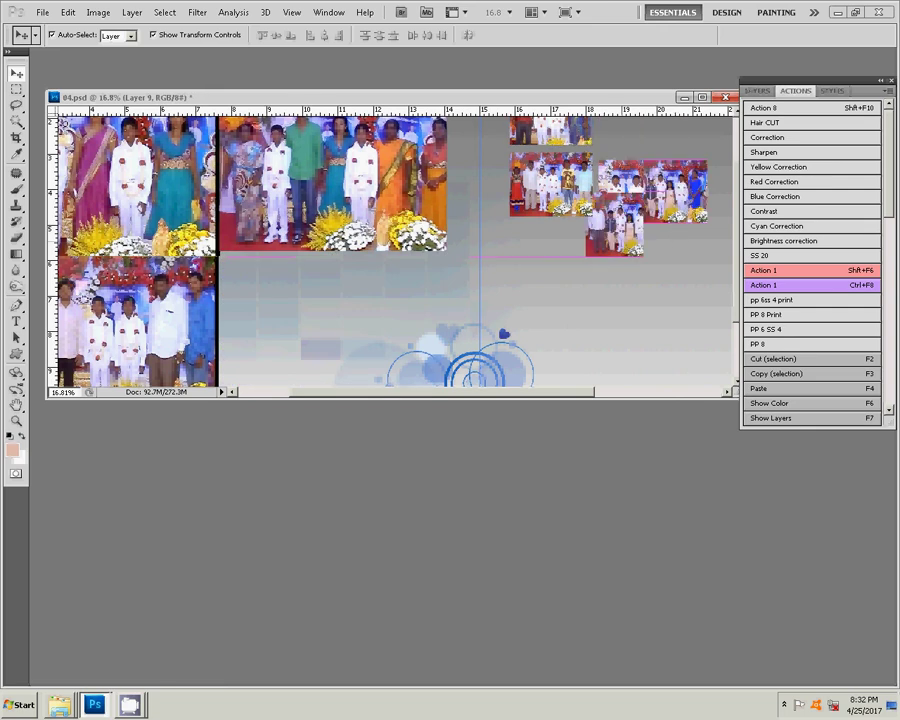
key(ctrl+z)
scroll(390, 250, up, 1)
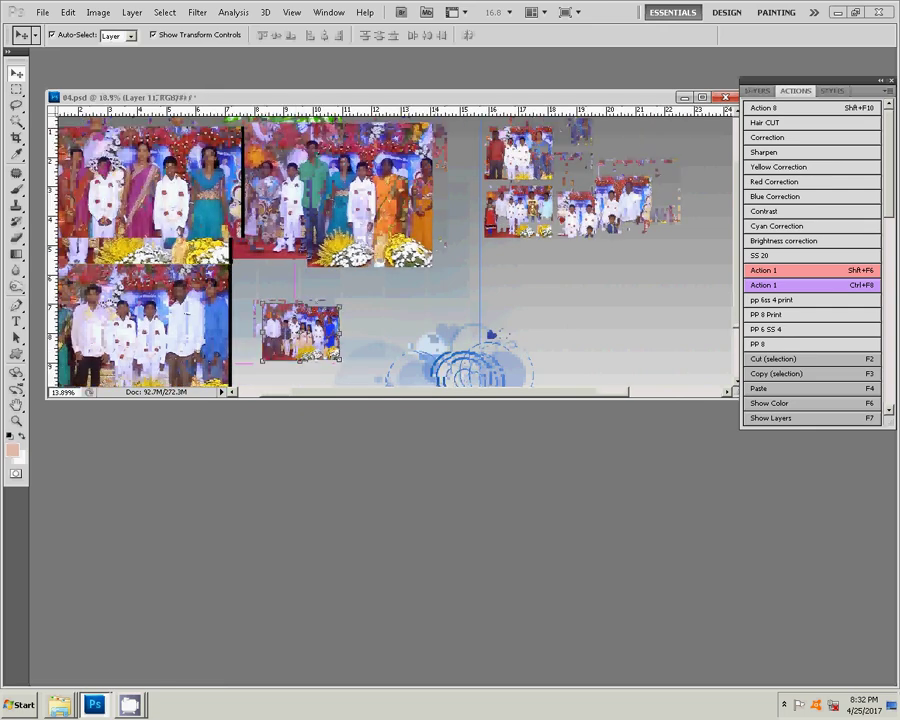
- Scale photo 0030 to about 255% and align it in the grid's empty bottom-right cell
scroll(410, 297, down, 1)
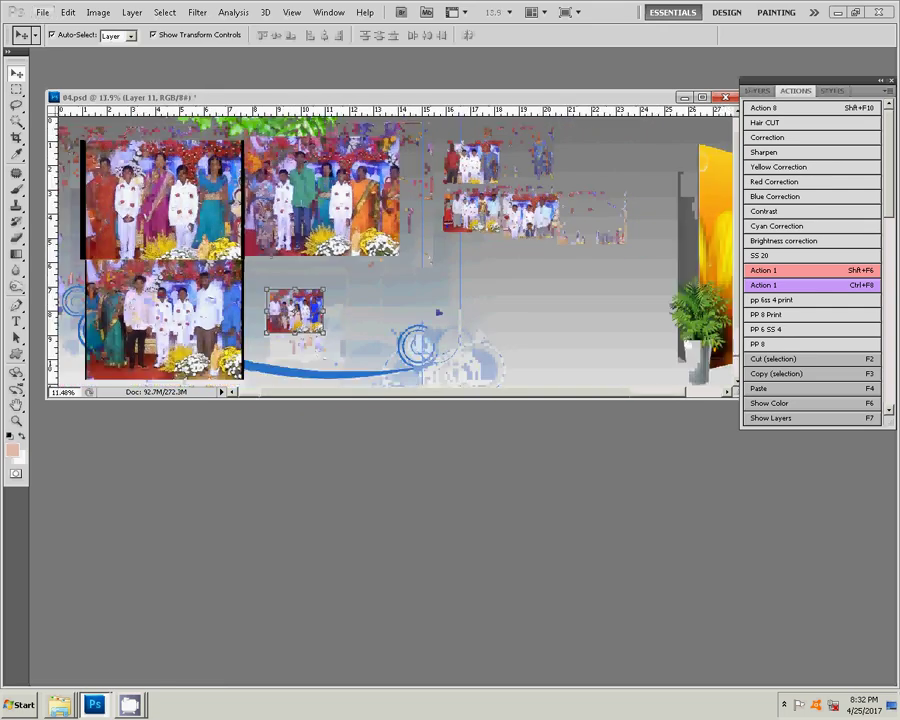
key(ctrl+t)
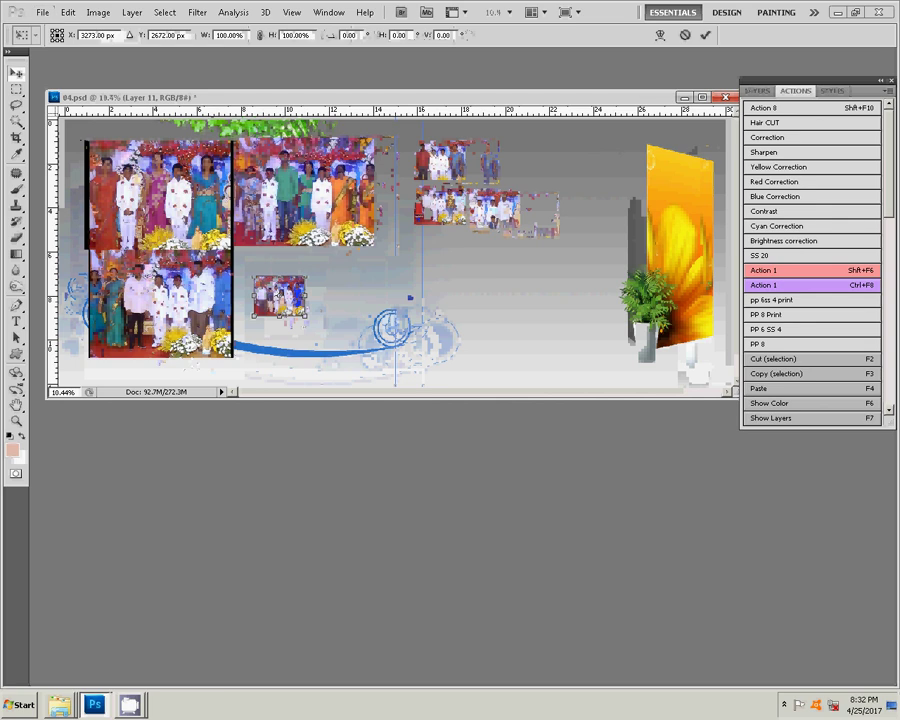
key(Return)
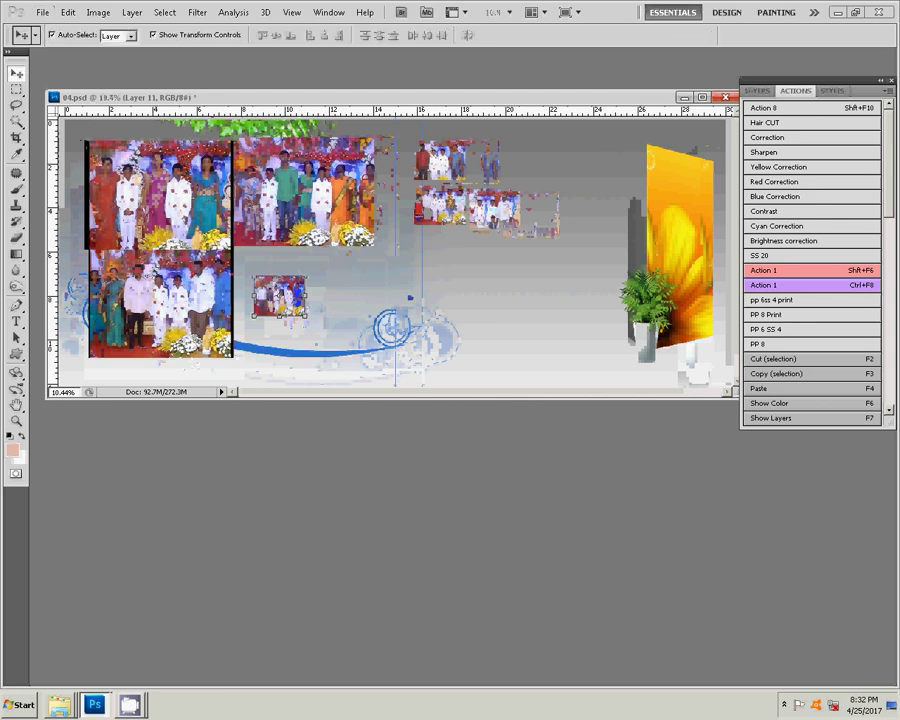
key(ctrl+t)
drag(305, 317, 341, 346)
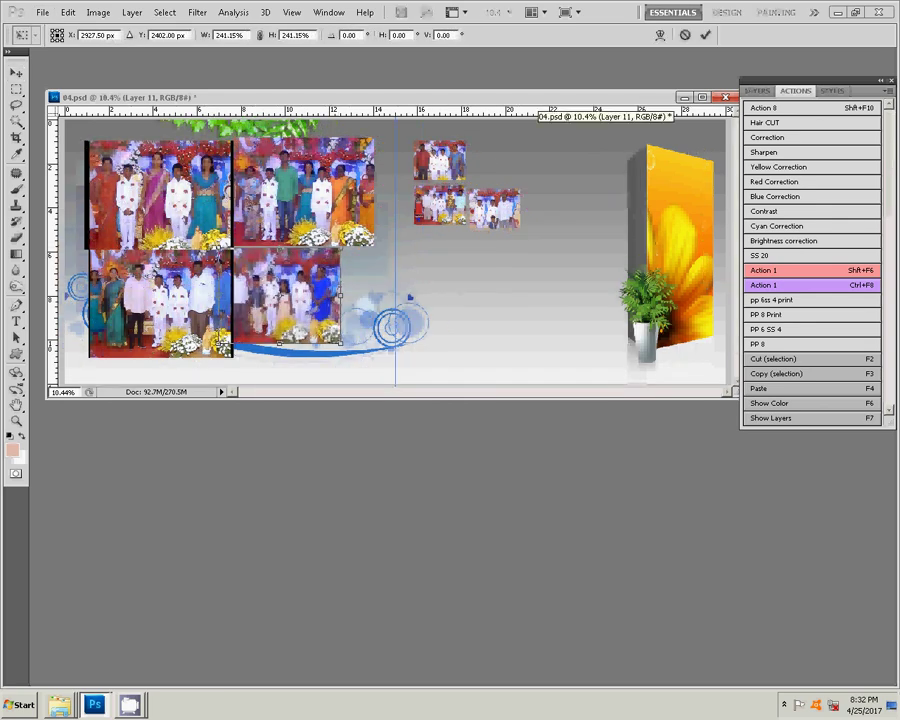
drag(290, 300, 311, 307)
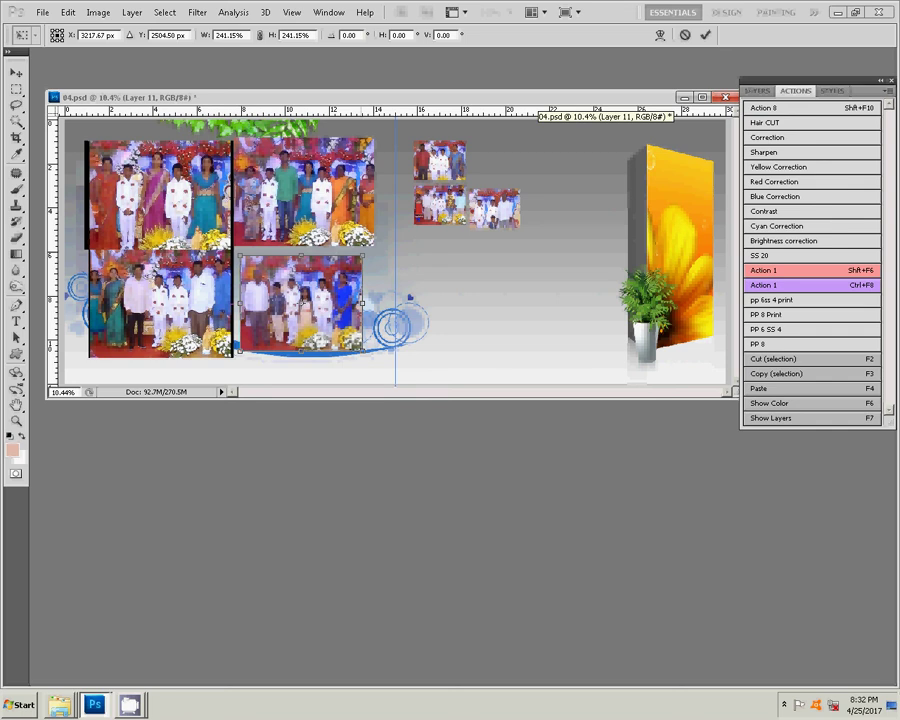
drag(362, 351, 366, 354)
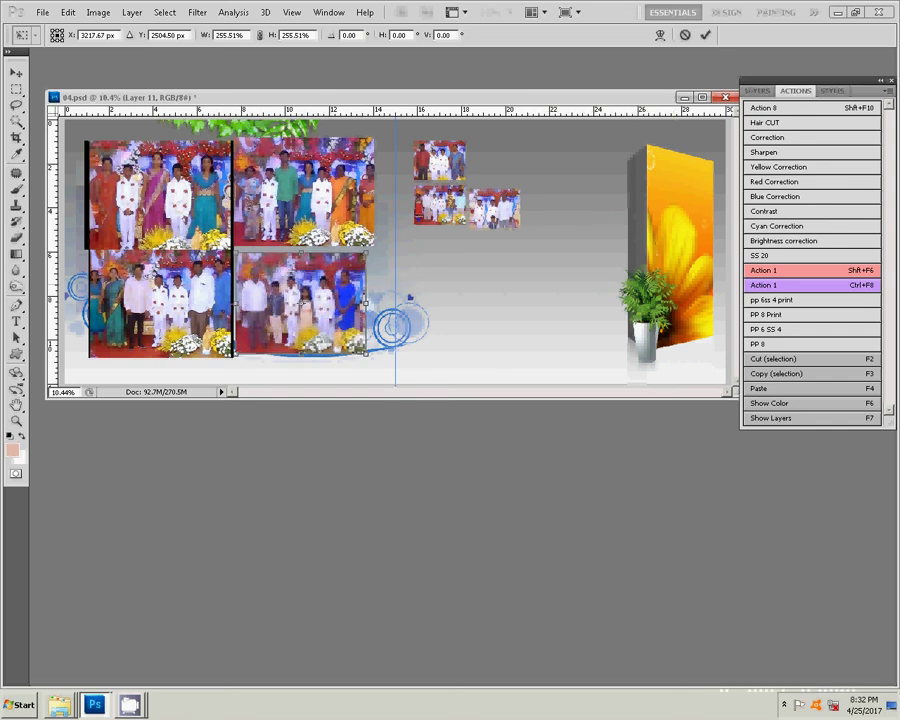
drag(300, 300, 305, 300)
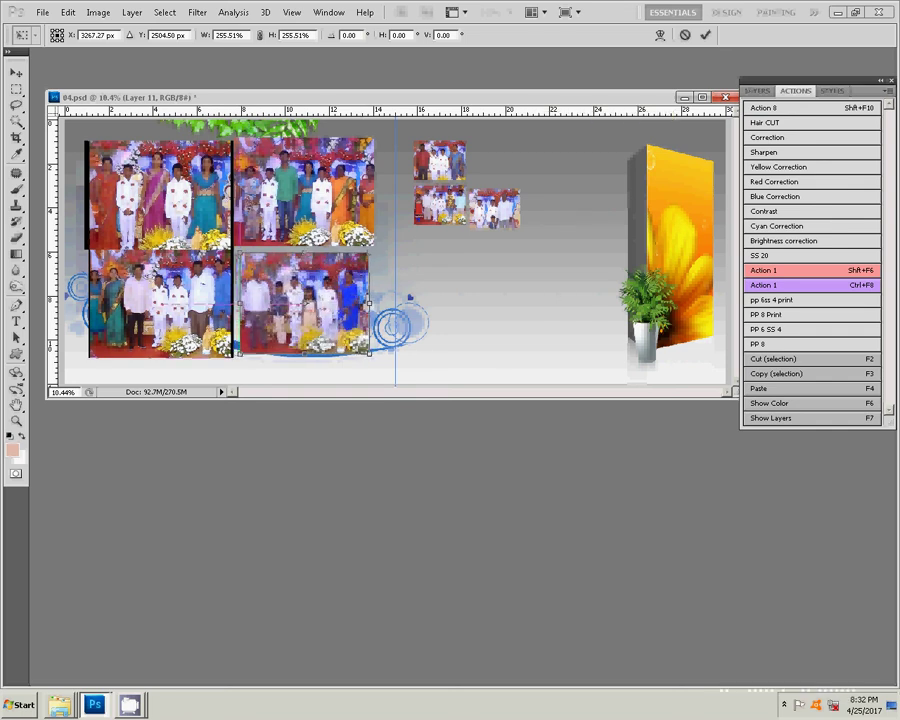
- Bring up the Water Kumar folder and recycle photo wp_ss_20170408_0030
click(706, 35)
mouse_move(59, 705)
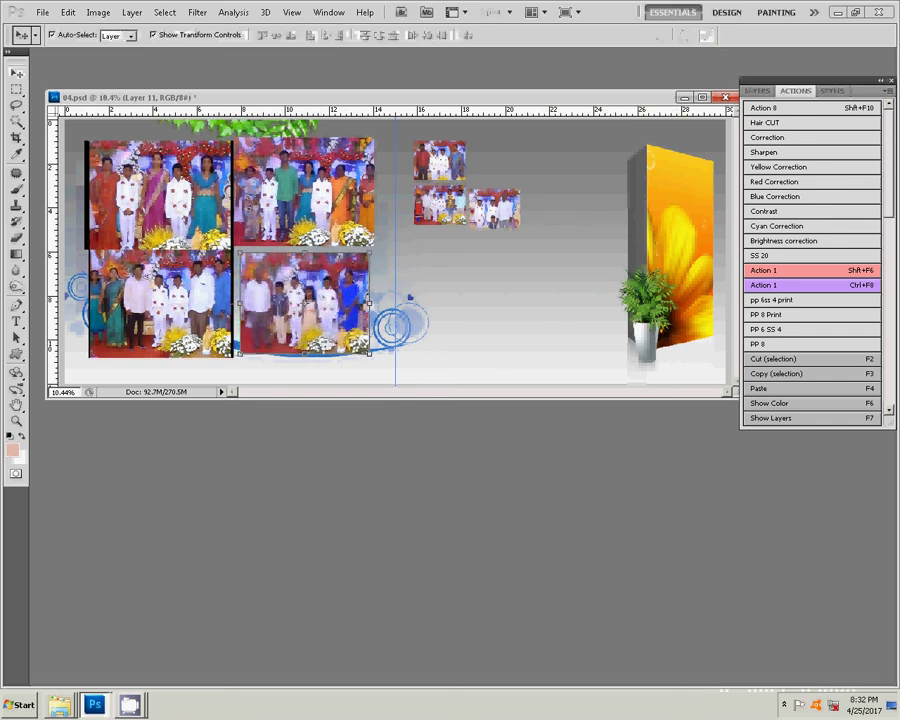
click(58, 656)
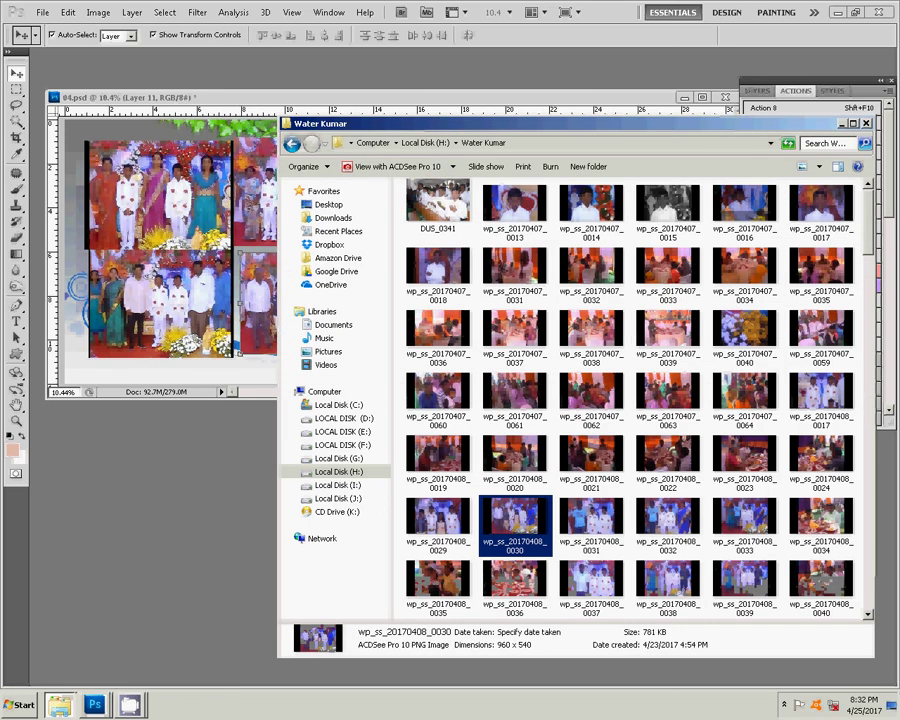
key(Delete)
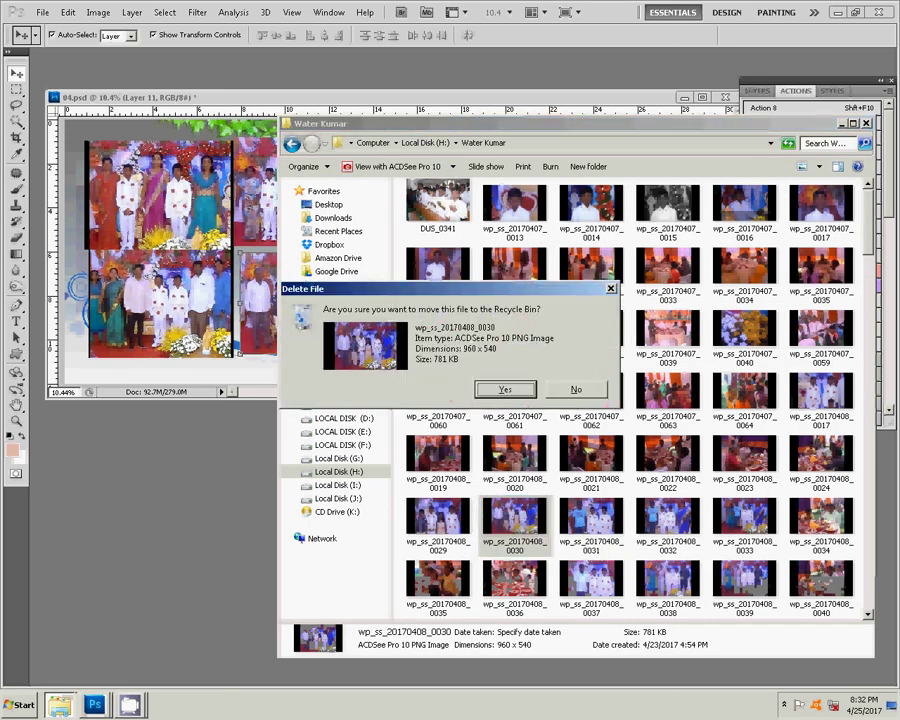
key(Return)
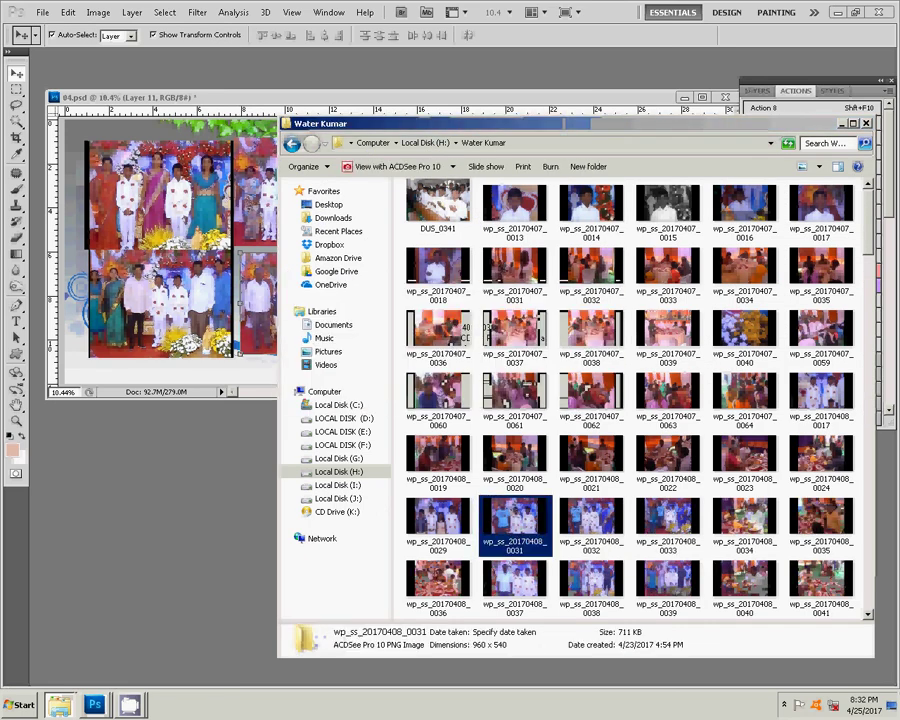
- Delete photos 0031 and 0032, then photo 0029, from the folder
key(shift+Right)
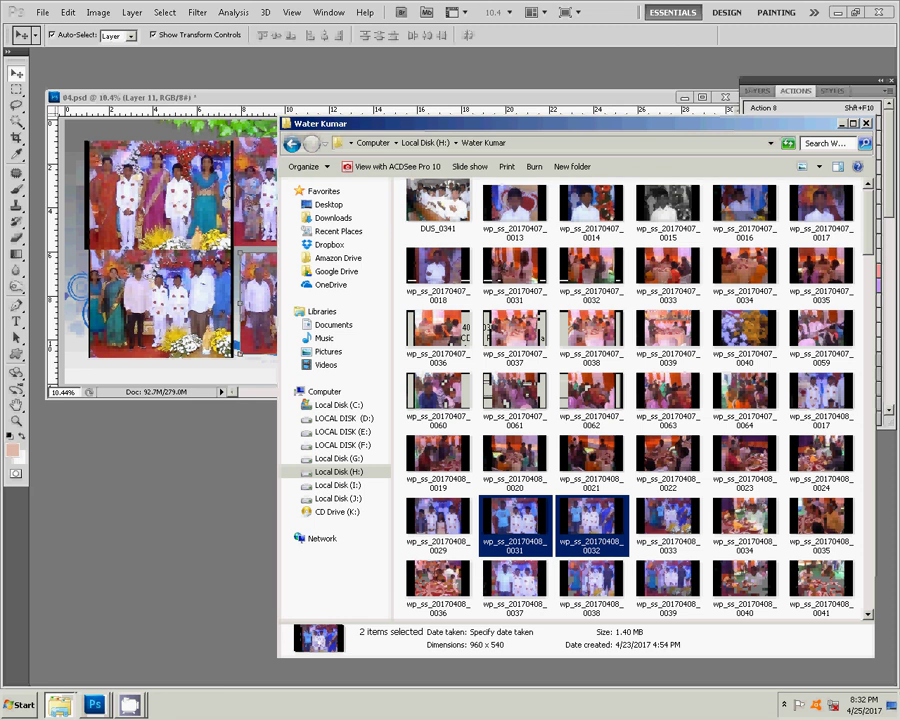
key(Delete)
key(Return)
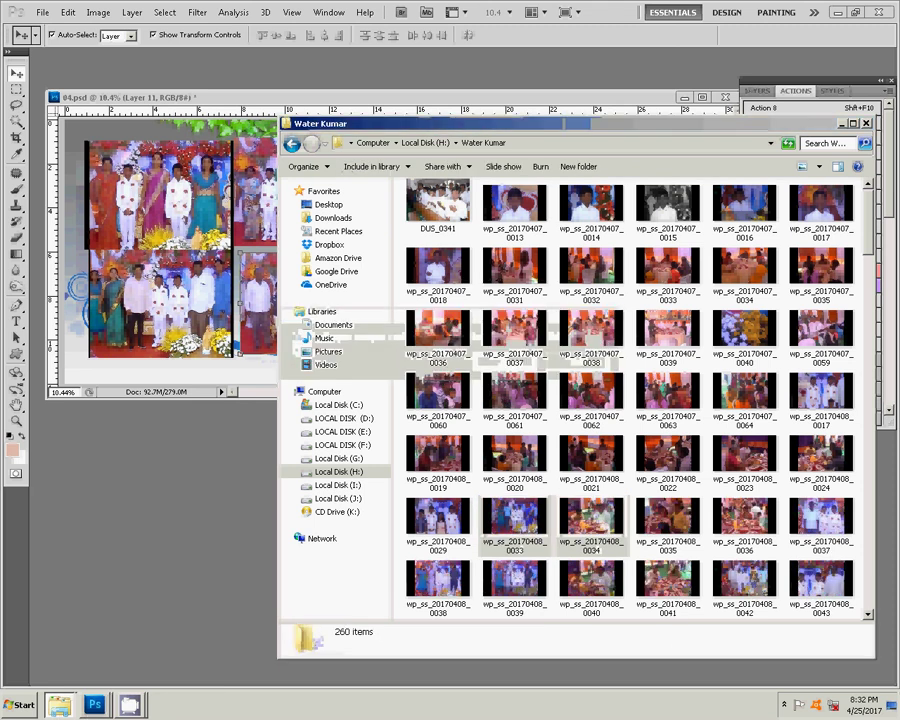
key(Left)
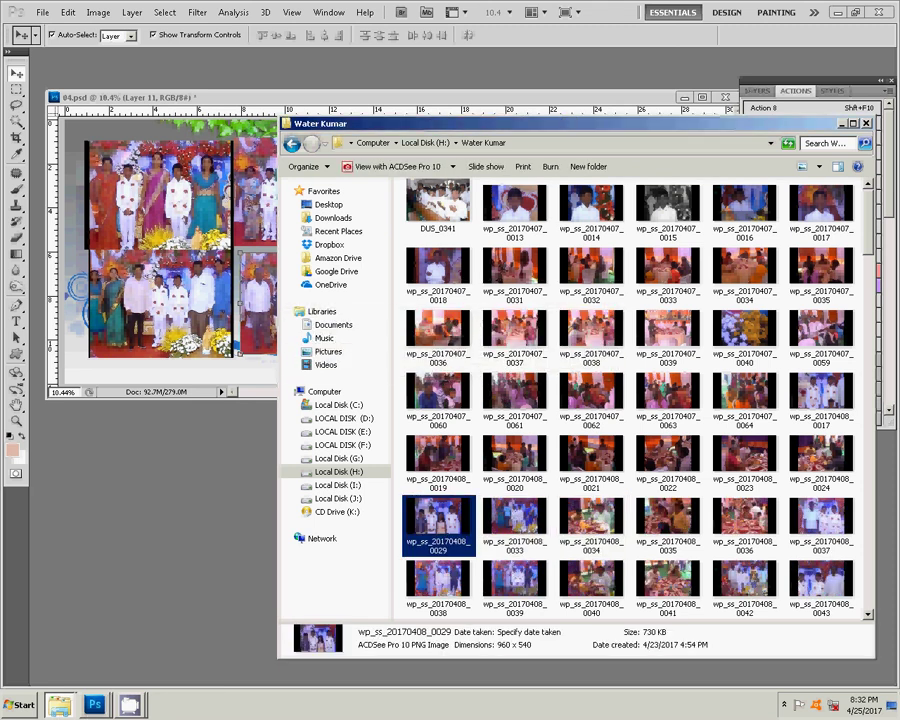
key(Delete)
- Confirm sending photo wp_ss_20170408_0029 to the Recycle Bin
key(Return)
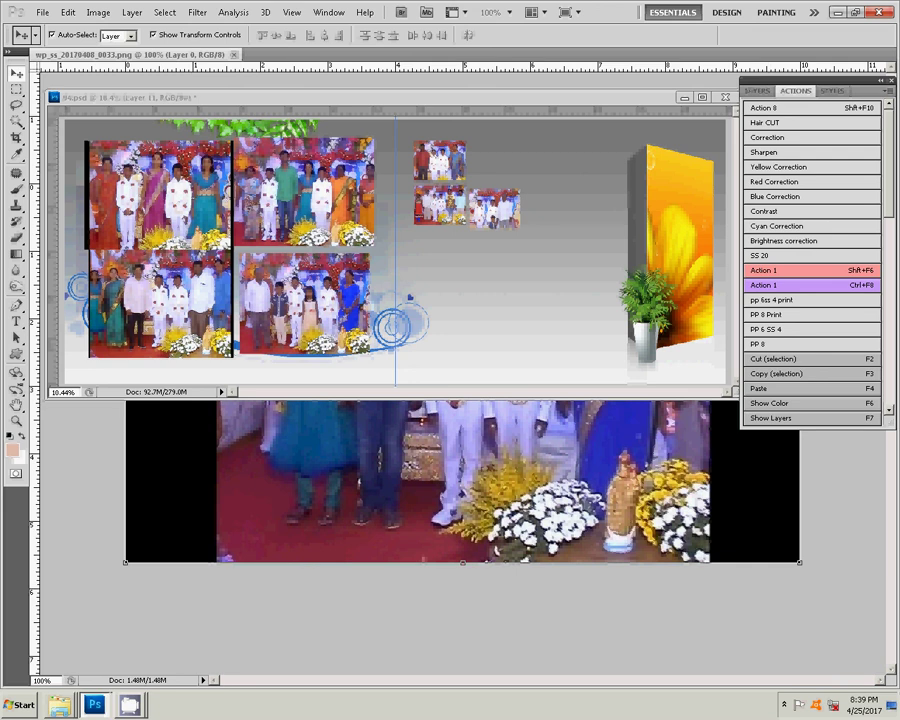
- Colour-balance the stage photo: Midtones Yellow -16 and Highlights Yellow -37
key(ctrl+Tab)
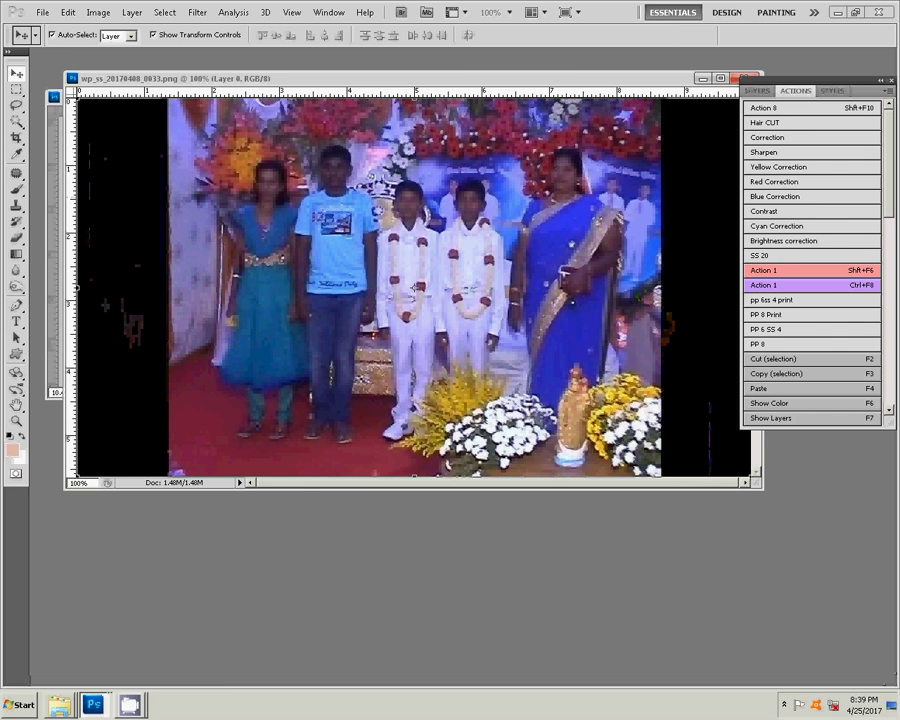
key(ctrl+b)
key(Tab)
key(Tab)
key(shift+Down)
key(Down)
key(Down)
key(Down)
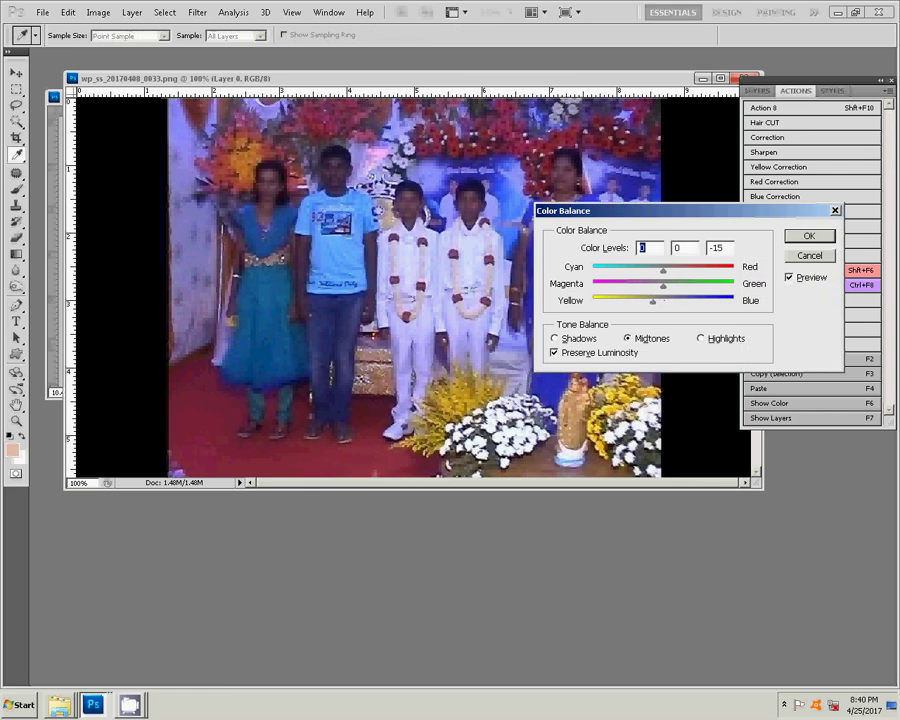
key(Down)
key(alt+h)
text(-37)
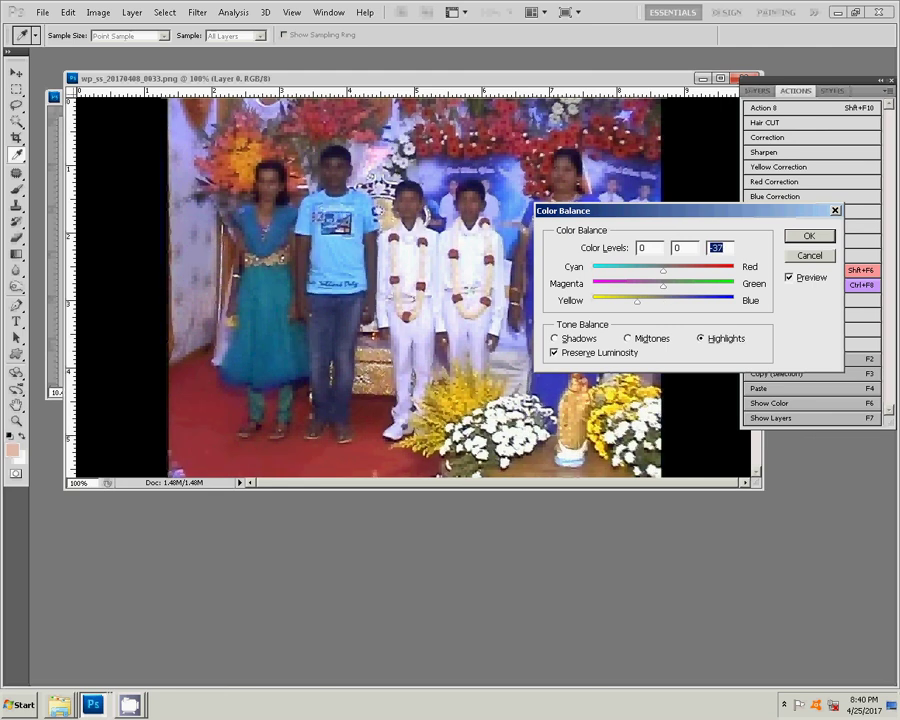
key(Return)
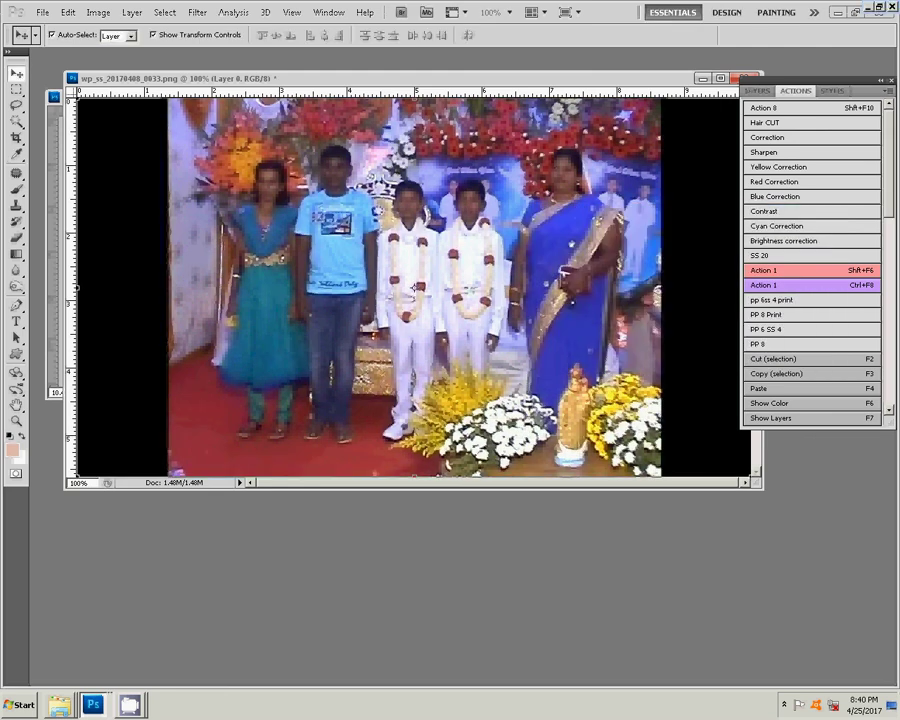
- Run the correction action, cut the picture area between the black bars, and close without saving
key(shift+F6)
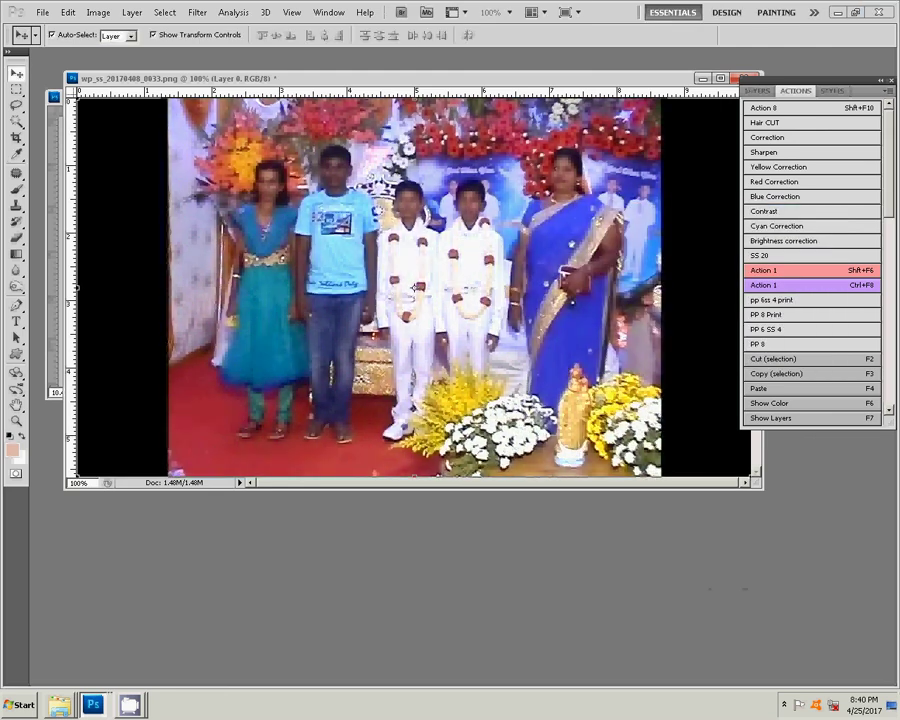
scroll(413, 289, down, 2)
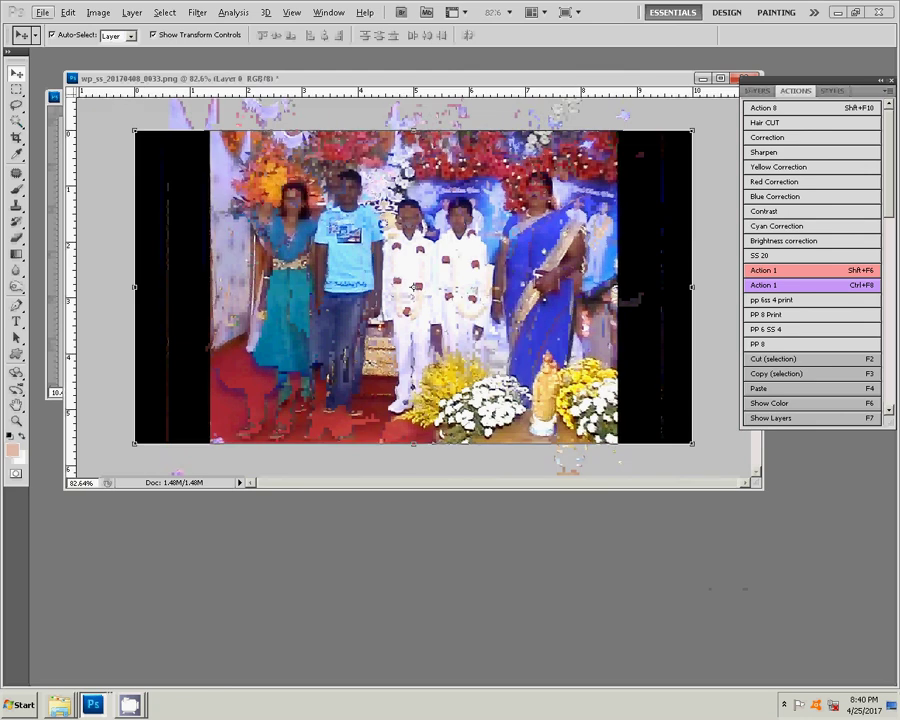
key(m)
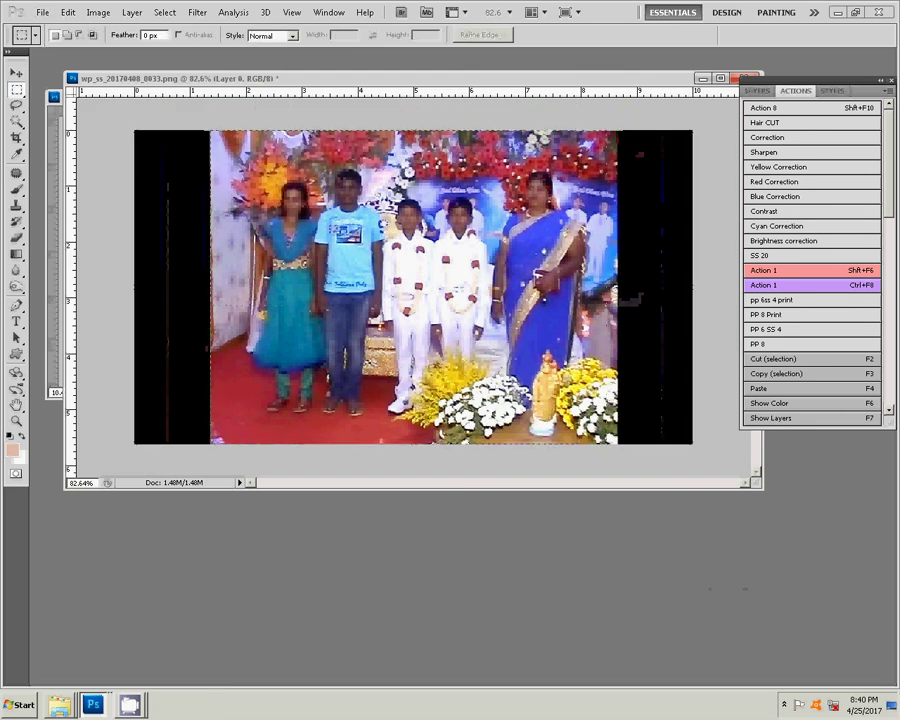
drag(210, 130, 617, 444)
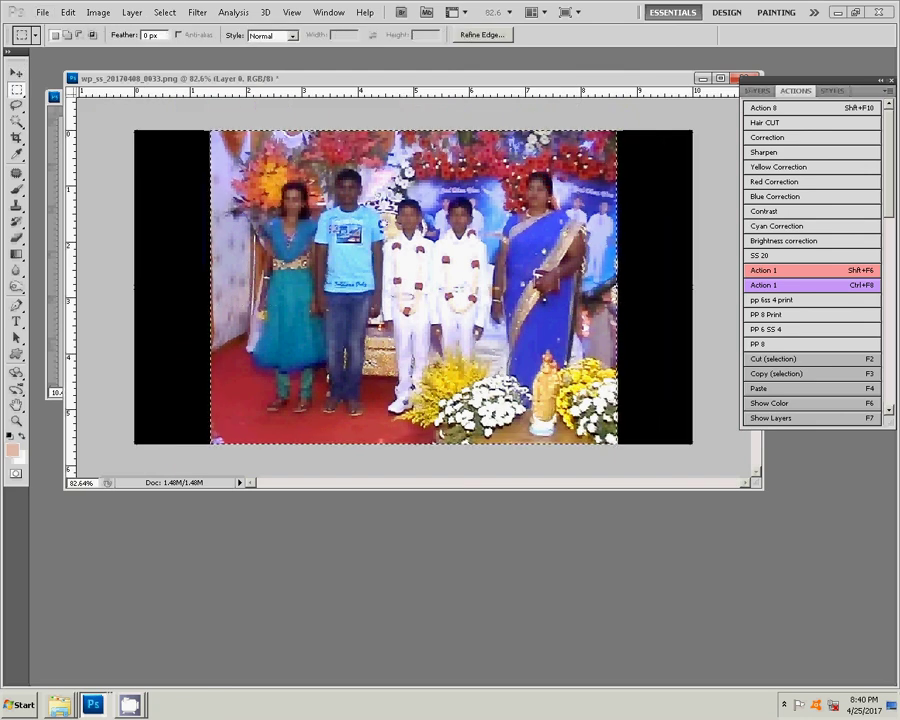
click(67, 12)
click(76, 87)
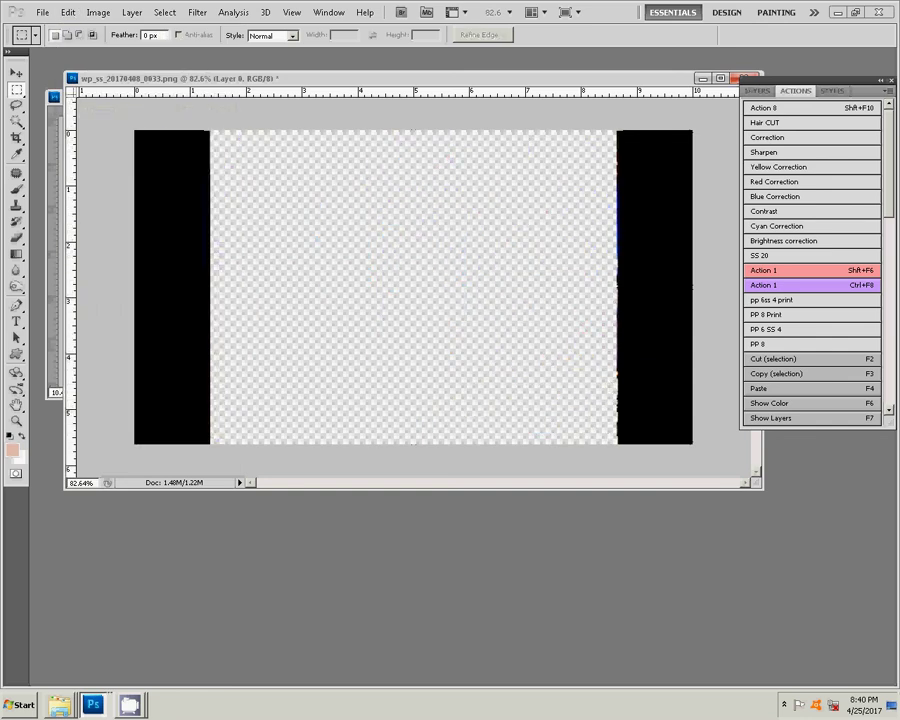
click(745, 77)
key(n)
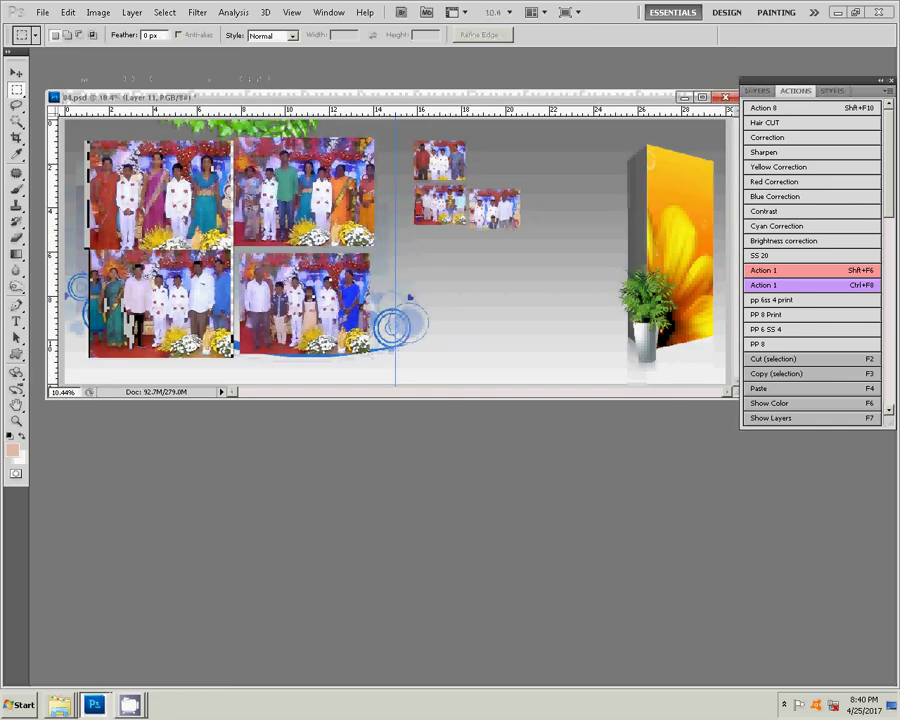
- Paste the cut stage photo into 04.psd beside the top small thumbnail
click(67, 12)
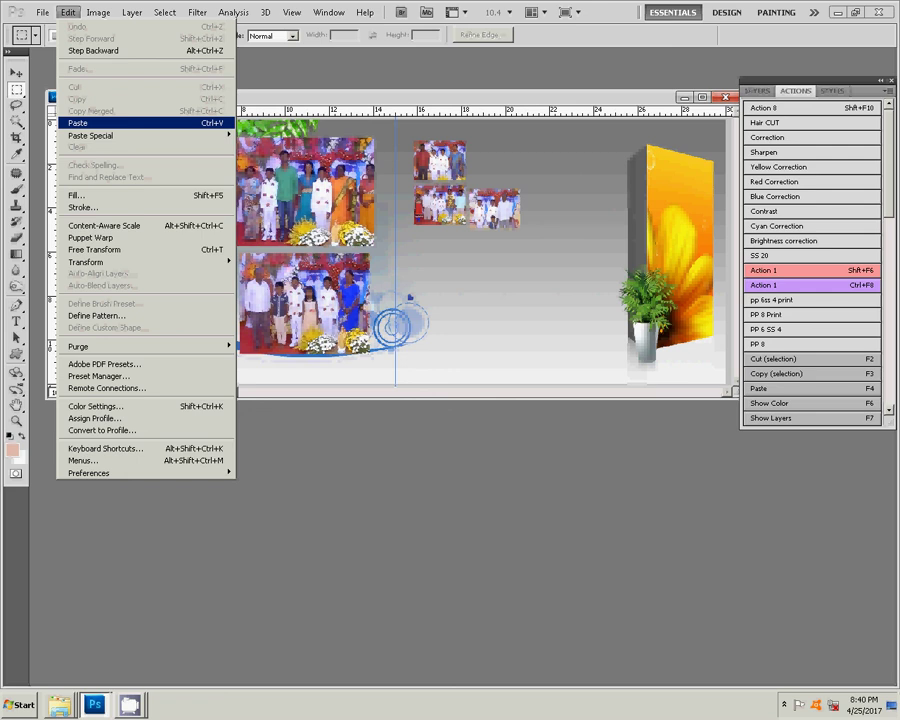
click(77, 122)
key(v)
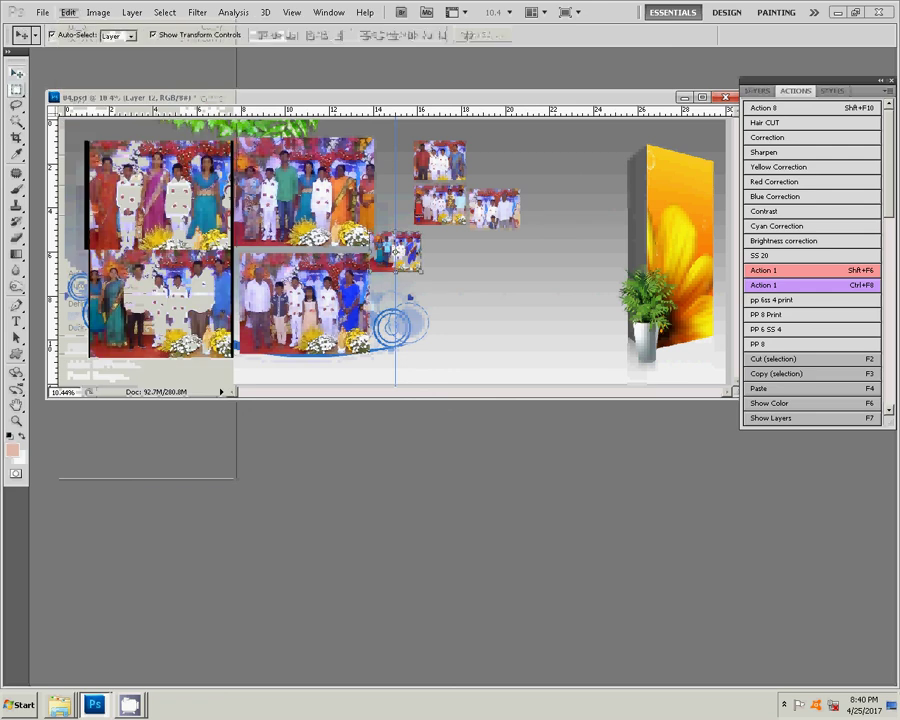
drag(397, 250, 494, 160)
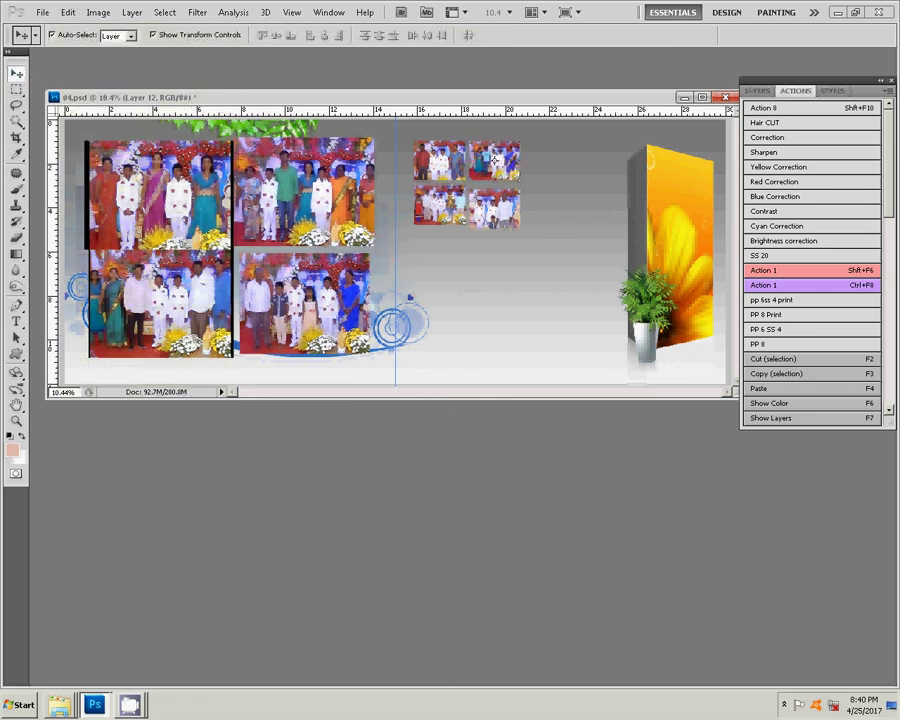
- Select Layers 6, 8, 9 and 12 together and drag them beside the flower panel
key(F7)
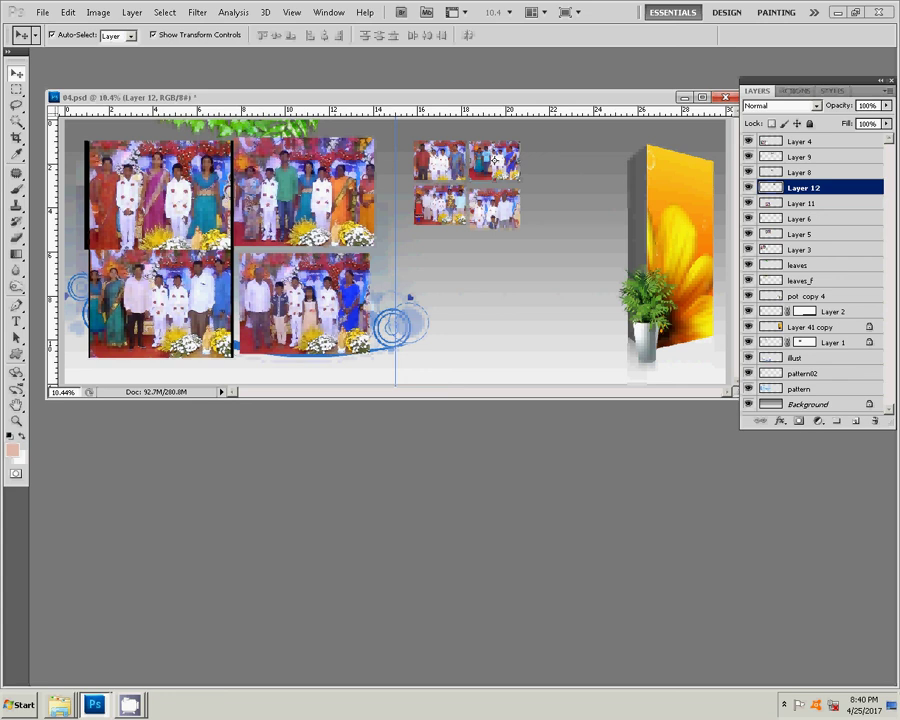
shift+click(494, 160)
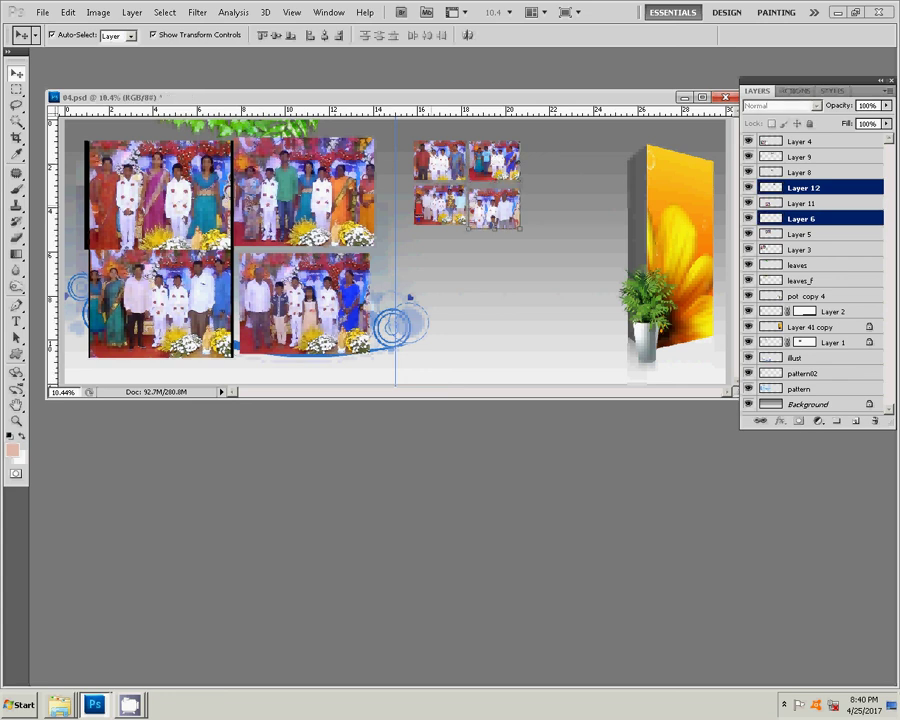
ctrl+click(800, 172)
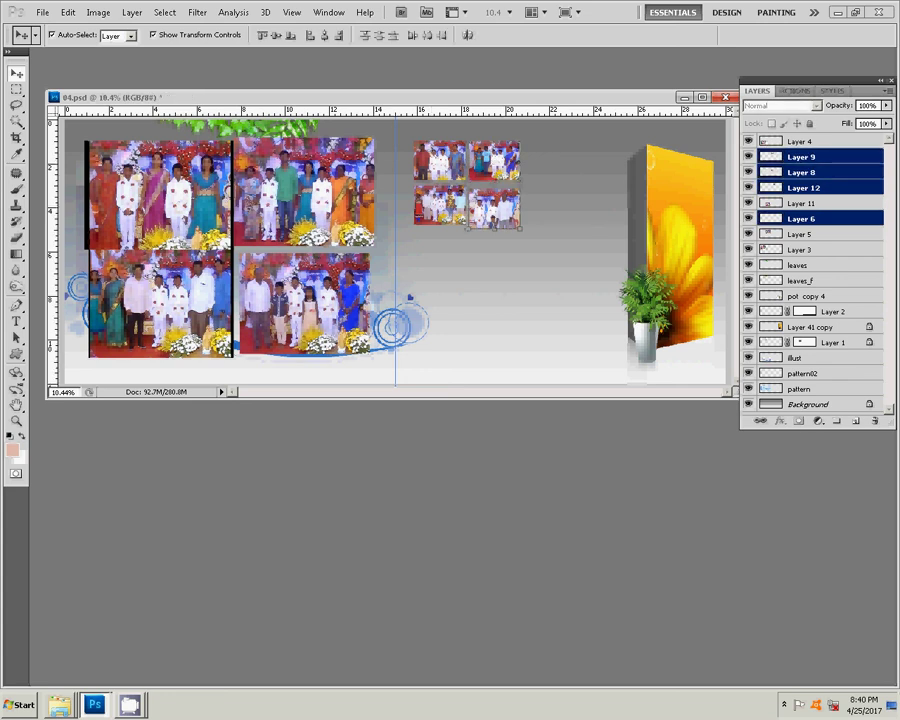
mouse_move(467, 184)
mouse_down()
mouse_move(562, 280)
mouse_move(561, 260)
mouse_up()
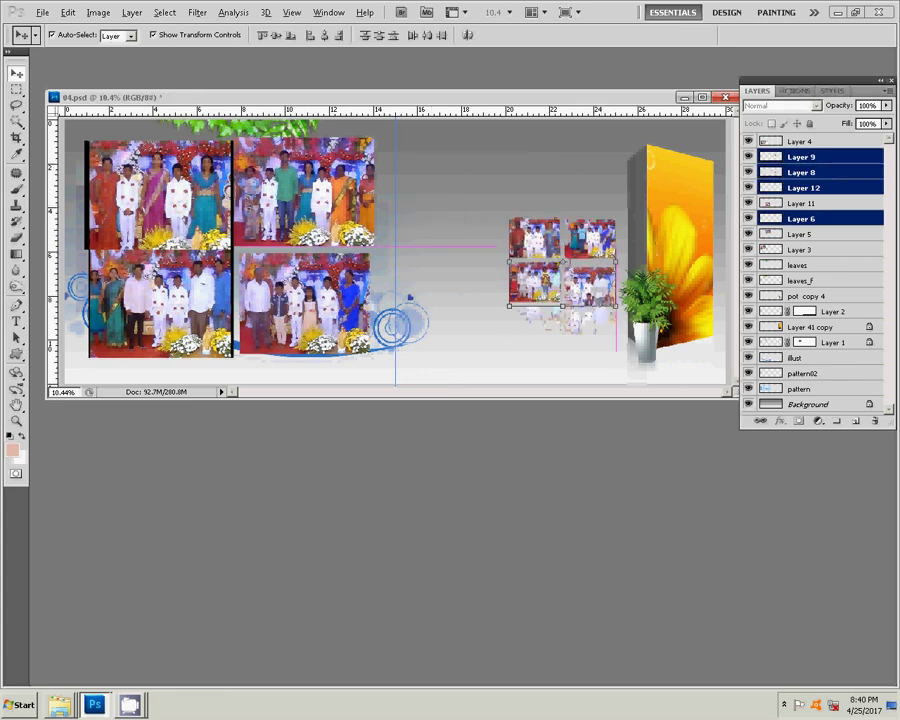
- Scale the four thumbnails together to about 262% to fill the right page
scroll(395, 245, down, 2)
key(ctrl+t)
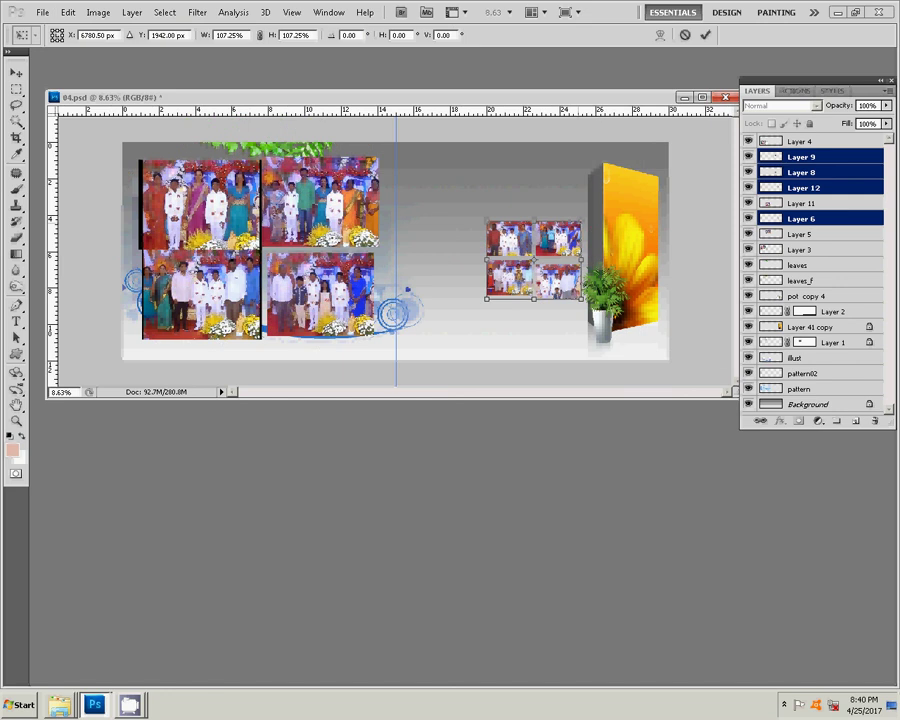
drag(487, 298, 419, 355)
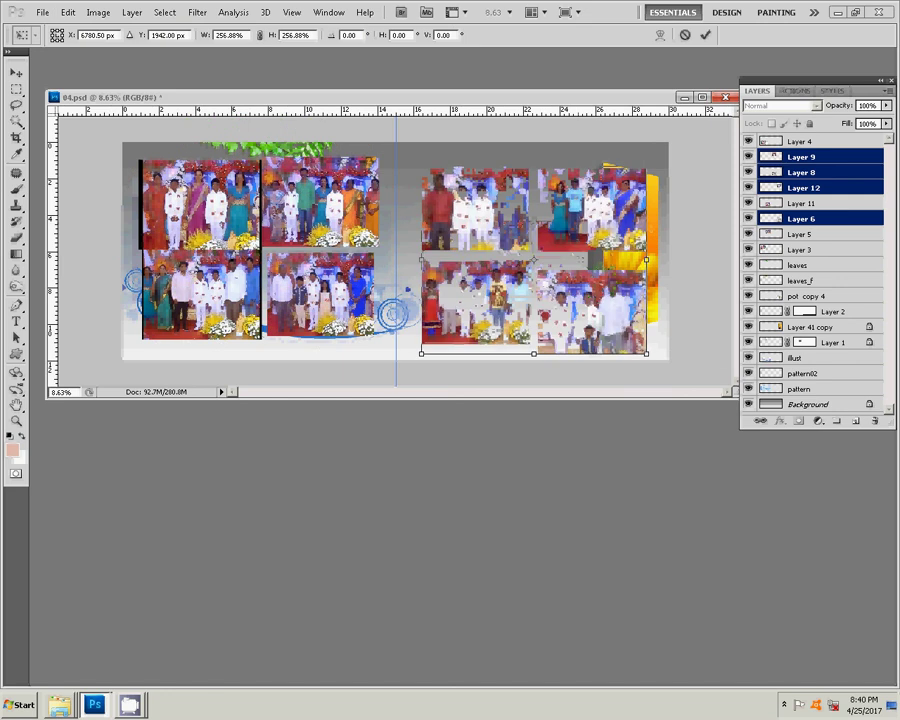
mouse_move(533, 260)
mouse_down()
mouse_move(538, 252)
mouse_move(530, 251)
mouse_up()
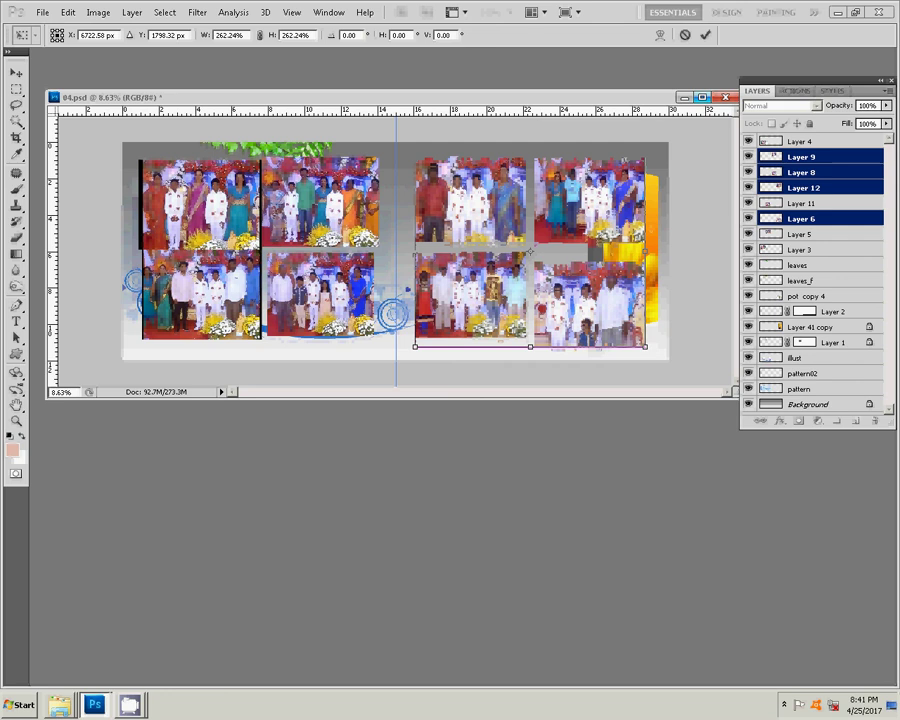
key(Return)
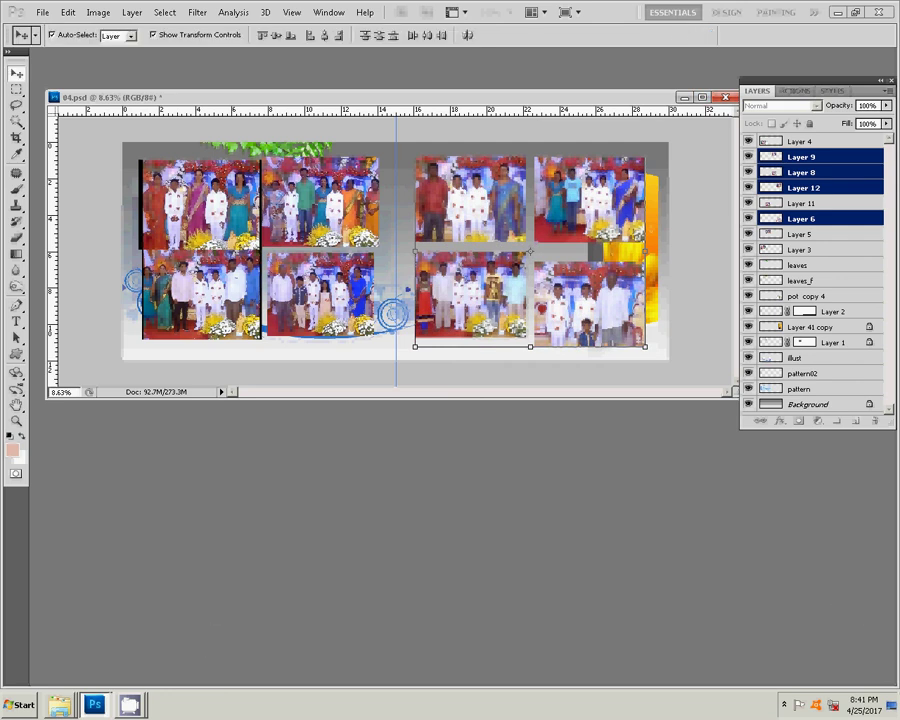
- Move Layer 12's bottom-right photo up to close the gap, and begin opening another file
click(589, 199)
drag(590, 306, 590, 296)
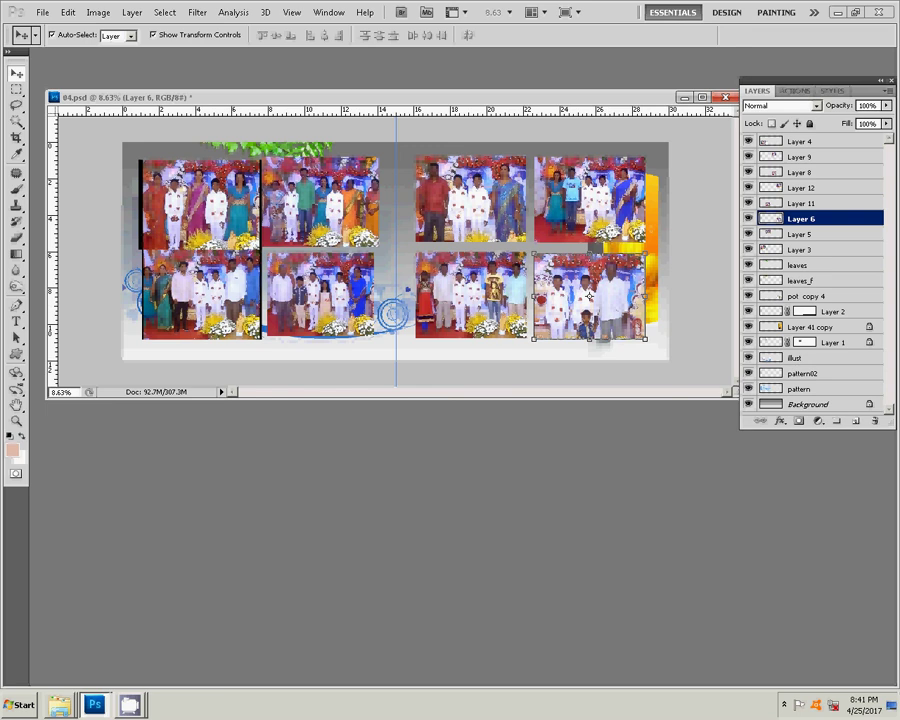
key(ctrl+o)
- Open 10.psd, select all its similar layers, and link them together
click(347, 244)
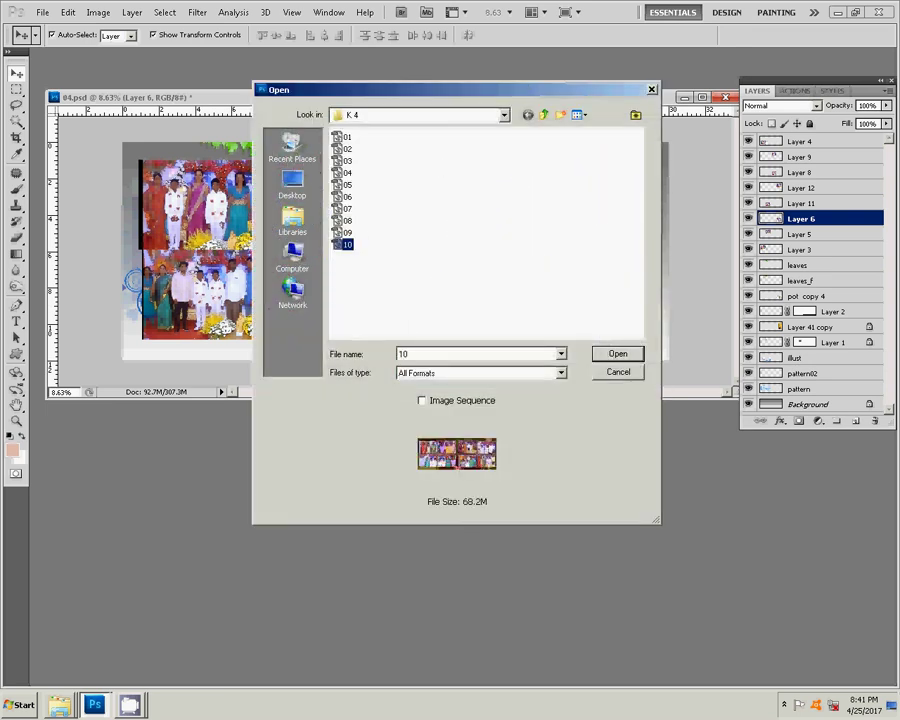
key(Return)
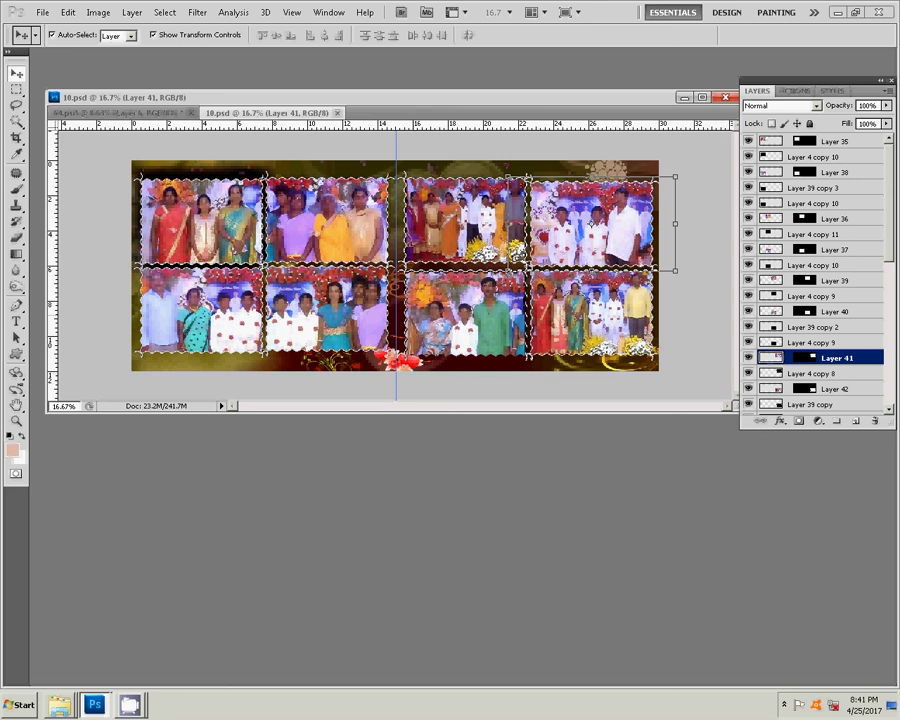
right_click(786, 357)
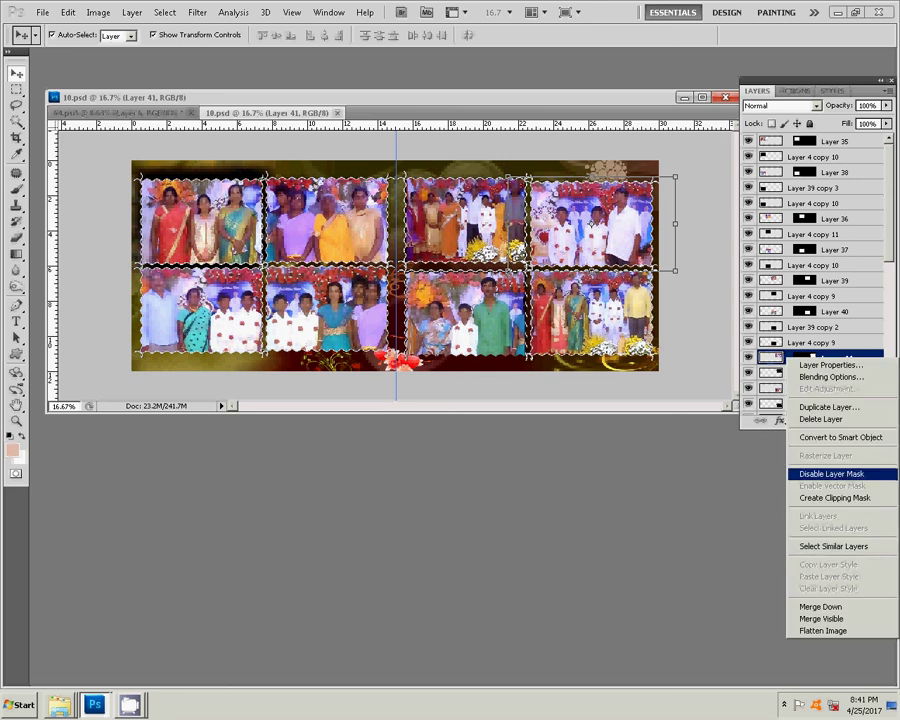
click(833, 546)
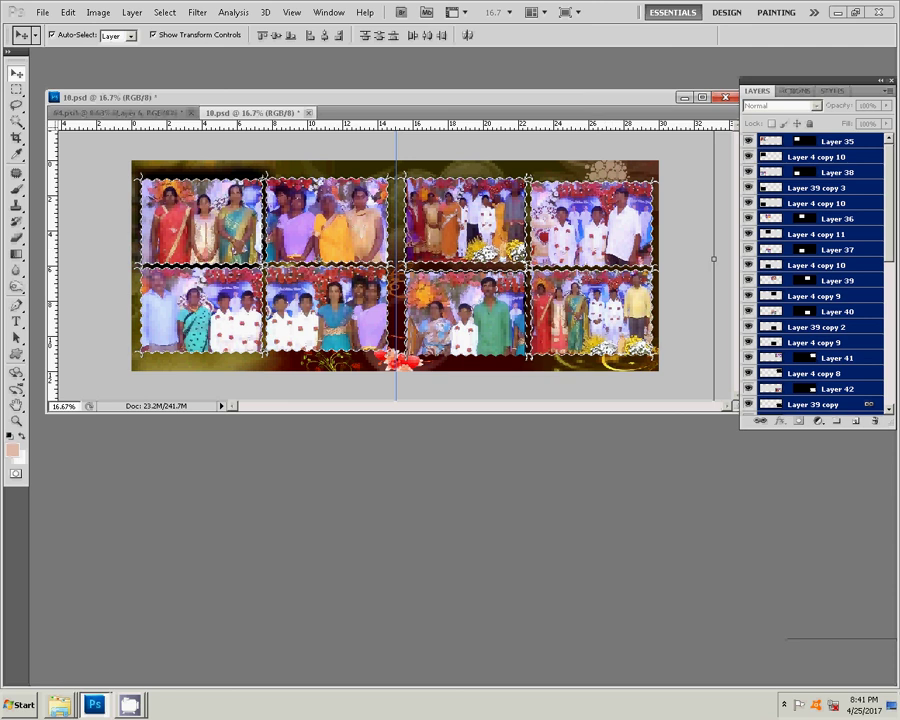
right_click(788, 145)
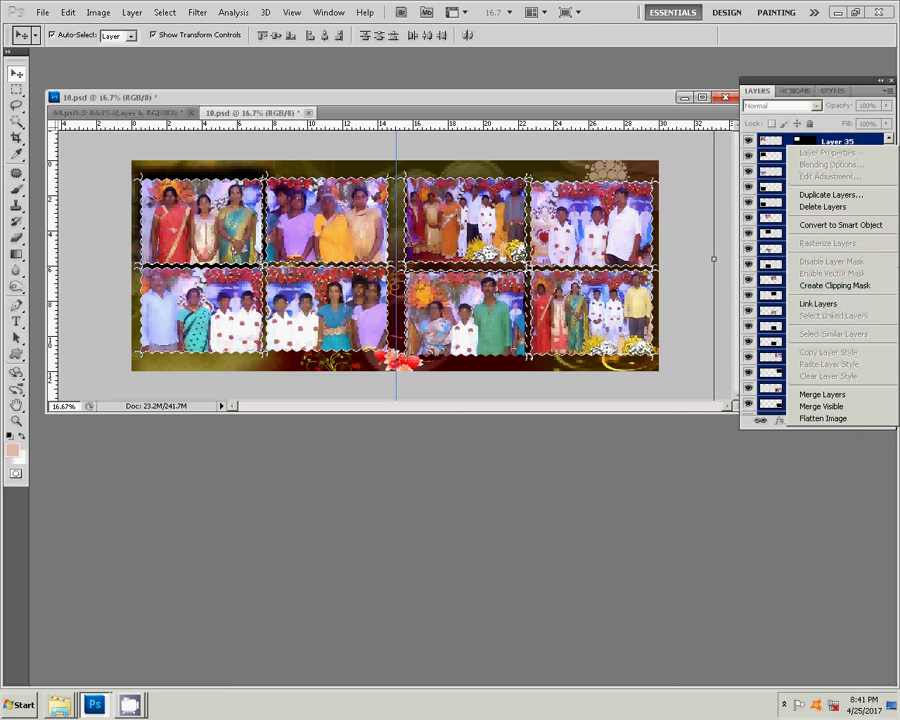
click(818, 303)
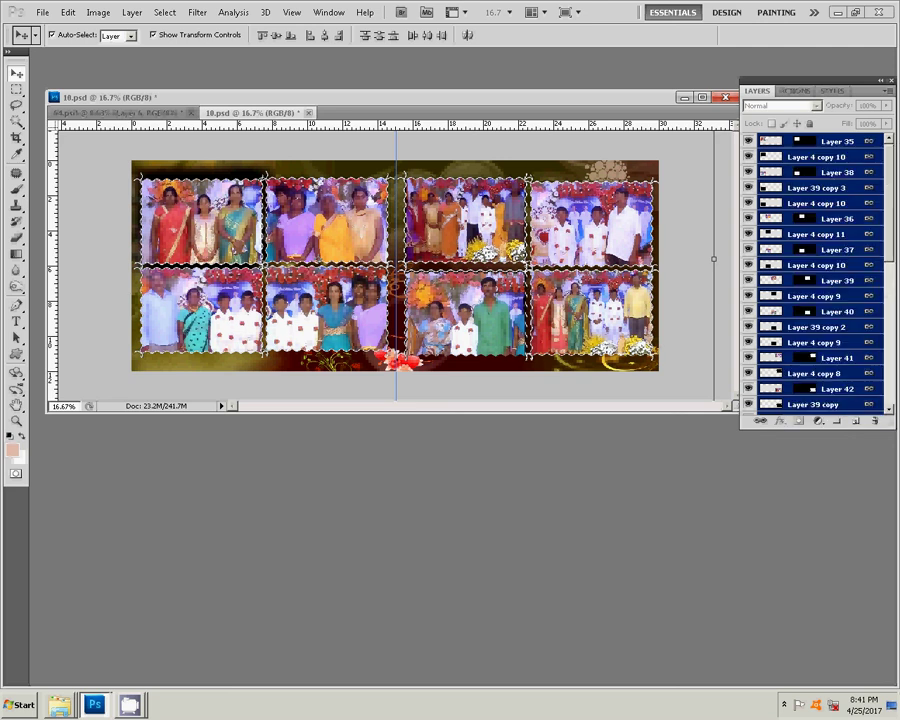
- Reposition the 10.psd window and switch back to the 04.psd album page
drag(300, 97, 256, 217)
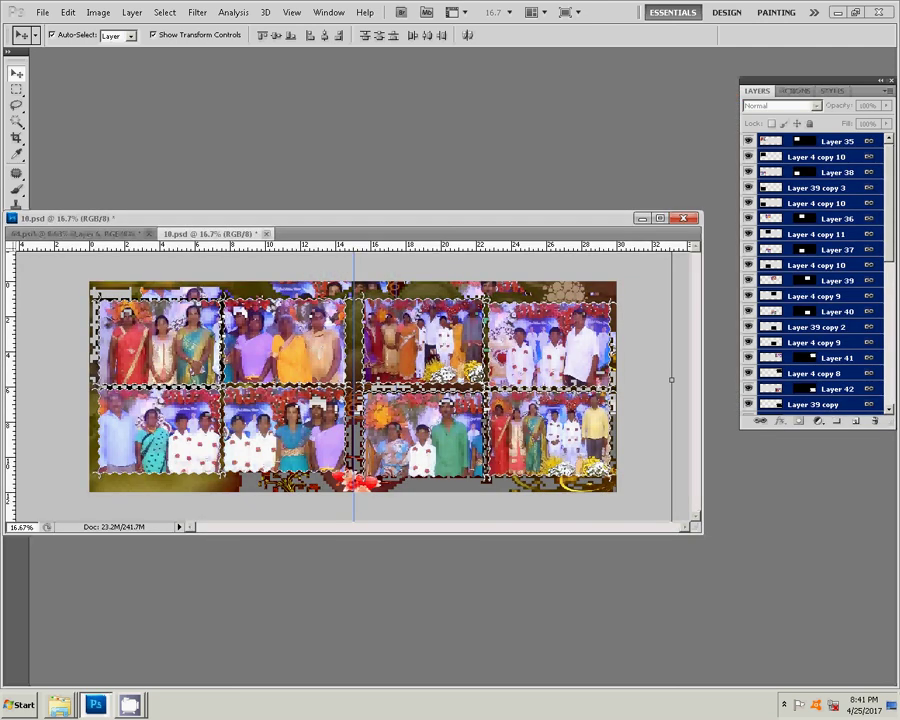
mouse_move(354, 385)
mouse_down()
mouse_move(300, 631)
mouse_move(300, 337)
mouse_up()
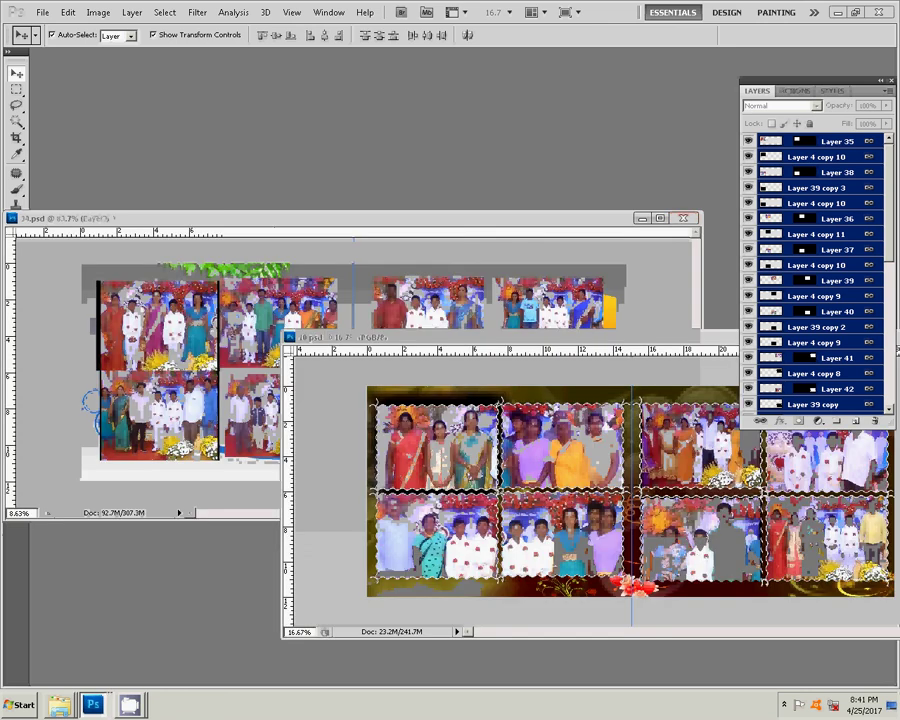
key(ctrl+Tab)
- Pick an option from Layer 5's context menu, then bring 10.psd forward and shift it left
right_click(787, 234)
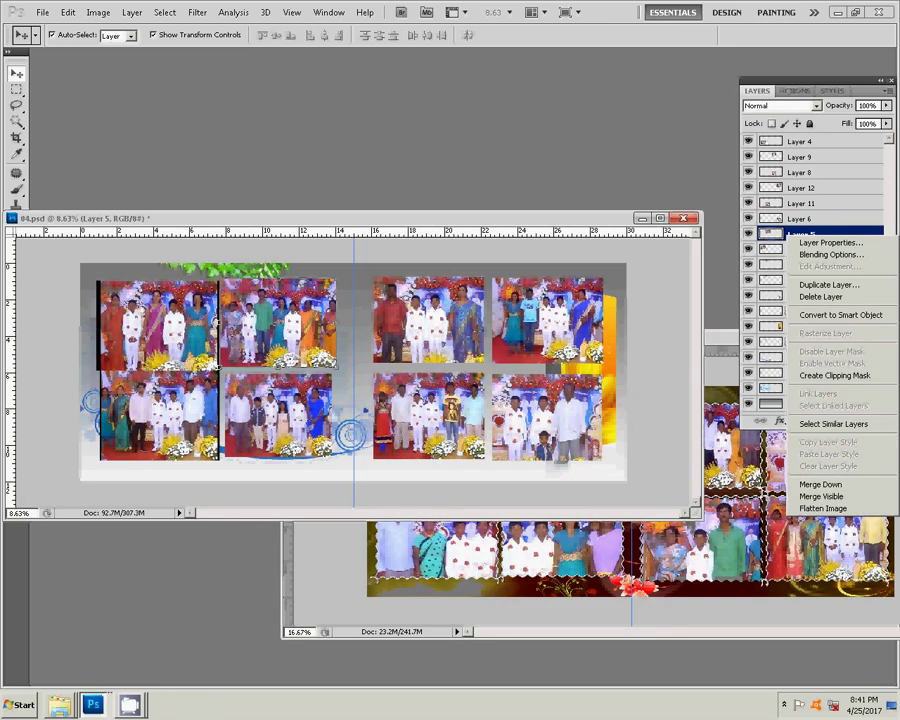
click(835, 375)
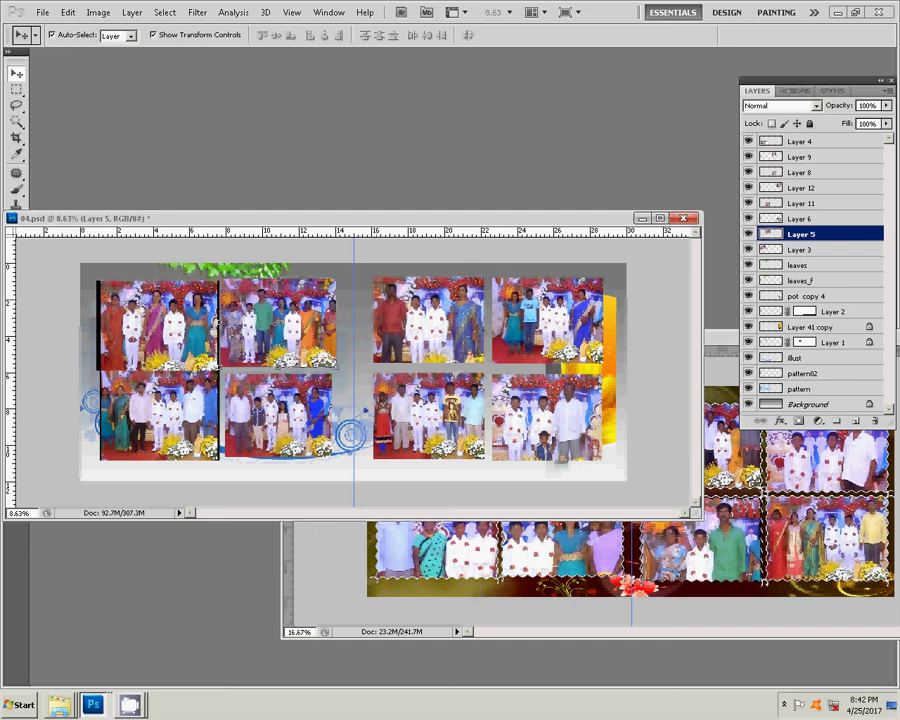
click(500, 560)
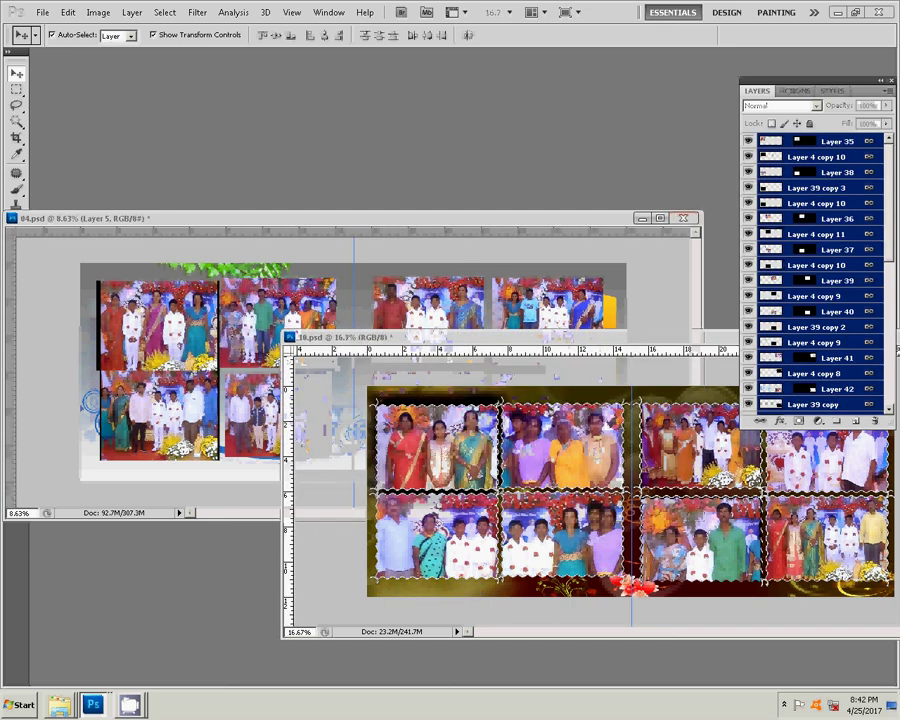
drag(450, 338, 167, 341)
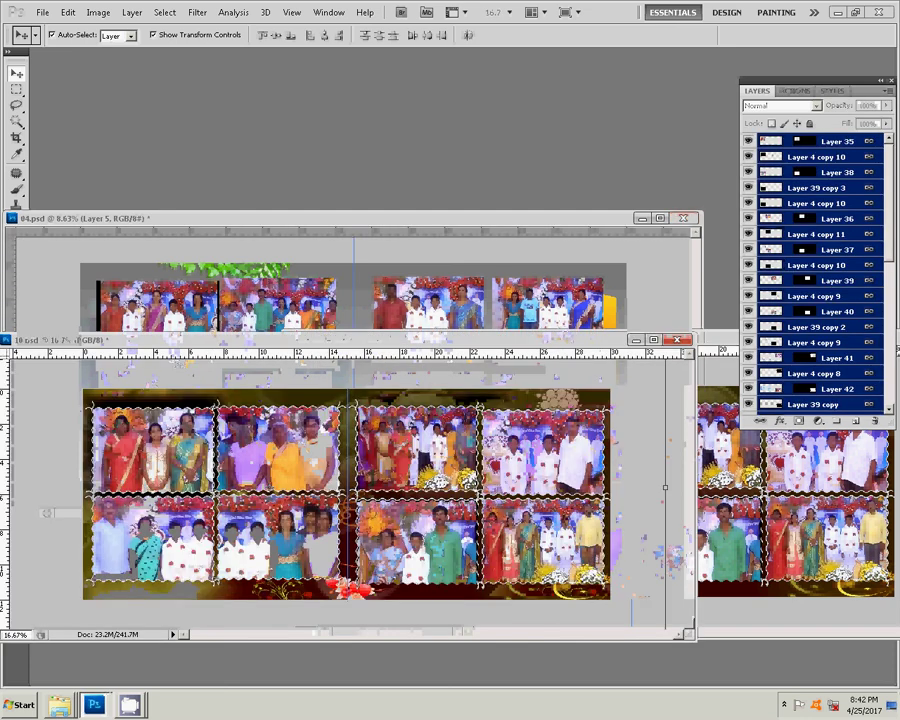
- Close 10.psd without saving and bring up Layer 3's layer-effects list
key(ctrl+w)
key(n)
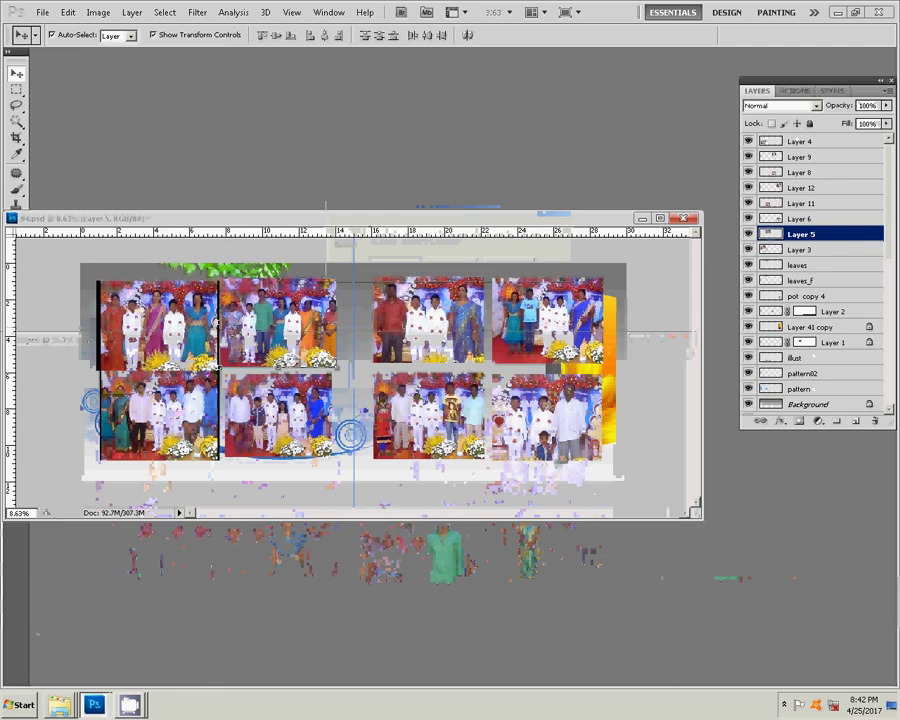
key(alt+bracketleft)
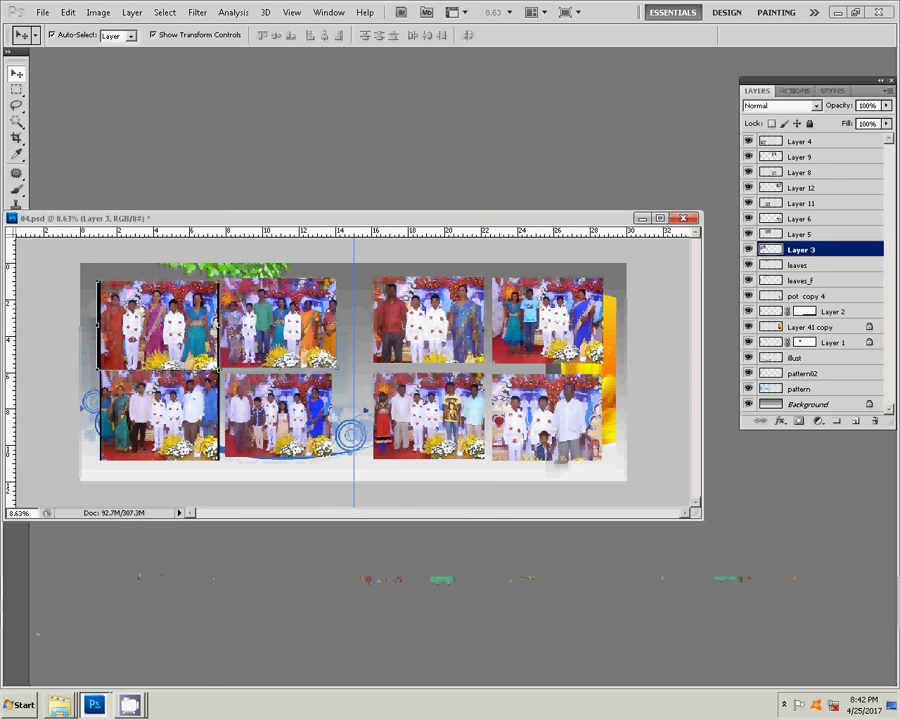
click(779, 420)
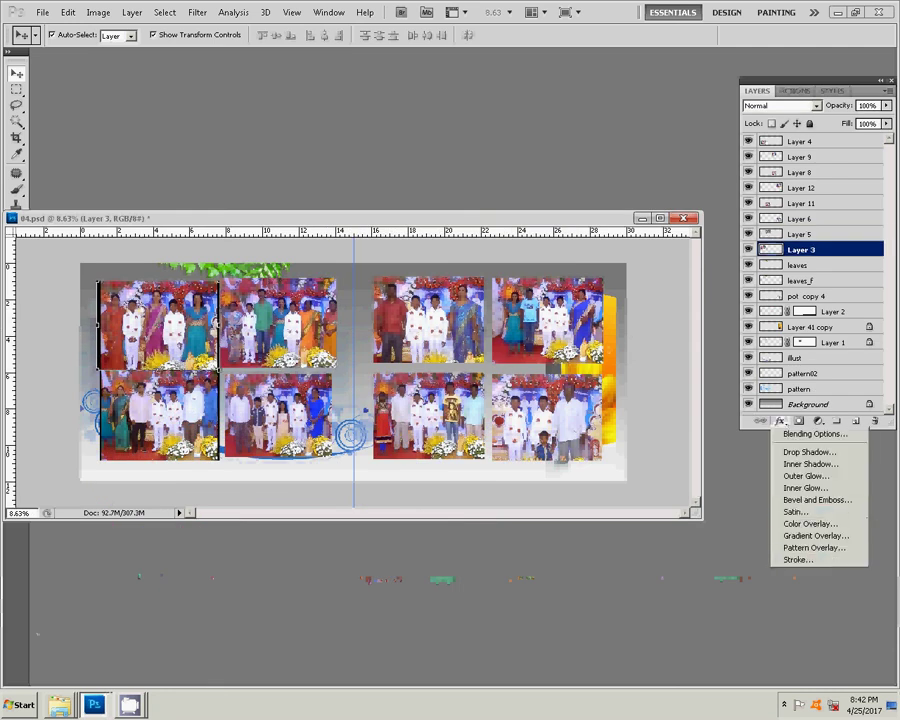
- Give Layer 3 a 10 px Stroke filled with the Spectrum gradient at 150% scale
click(798, 559)
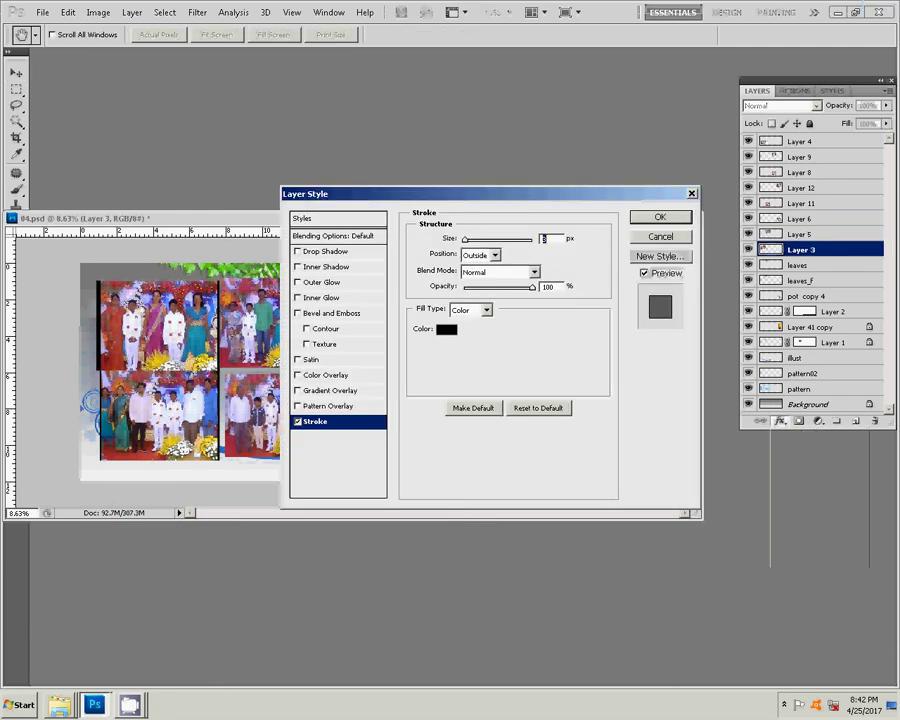
click(472, 310)
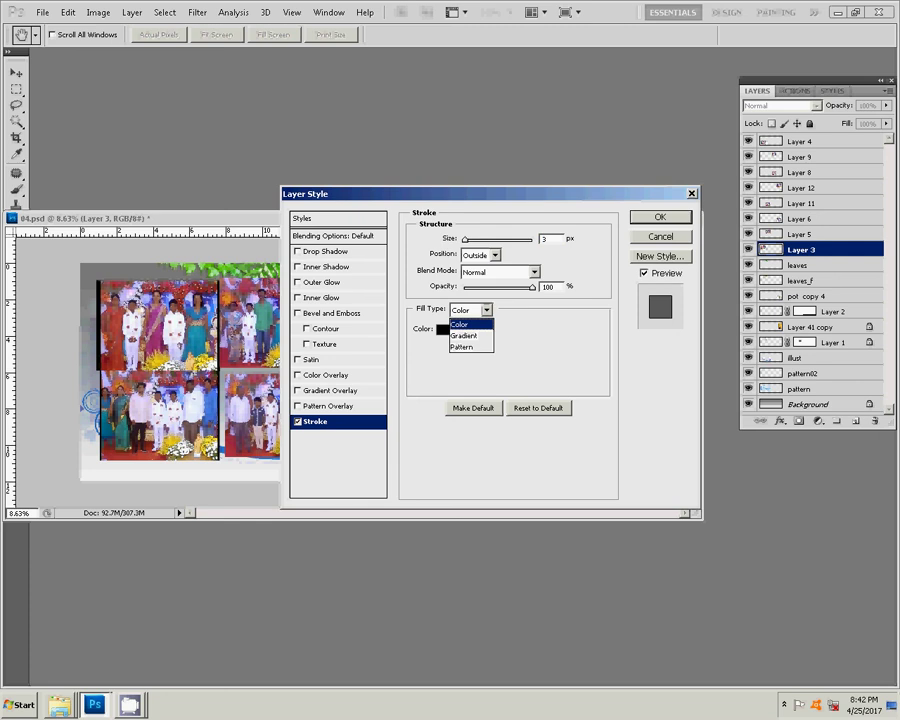
click(470, 332)
click(487, 329)
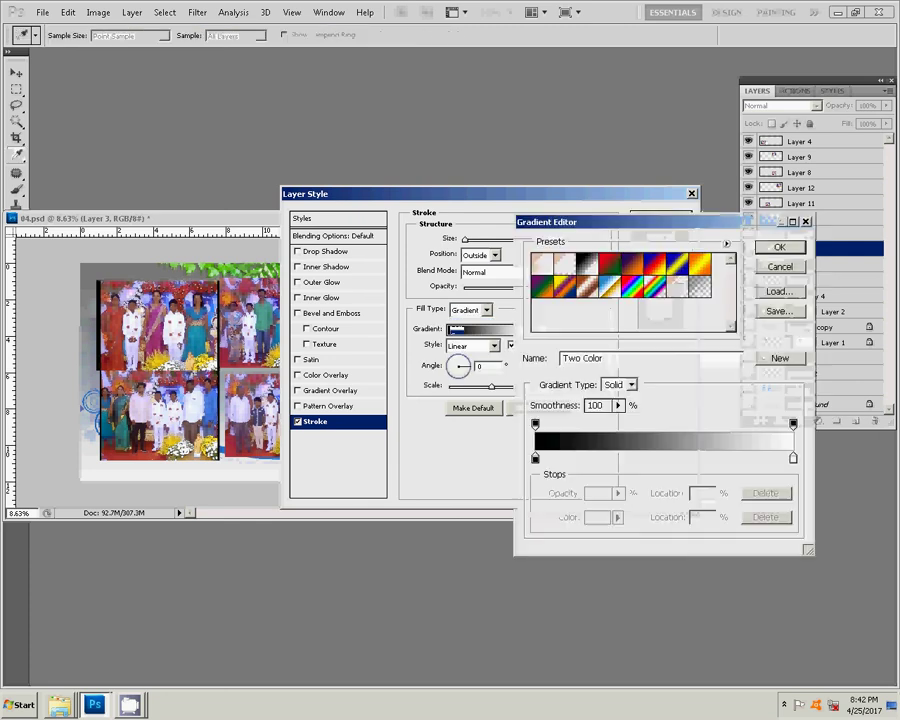
click(631, 287)
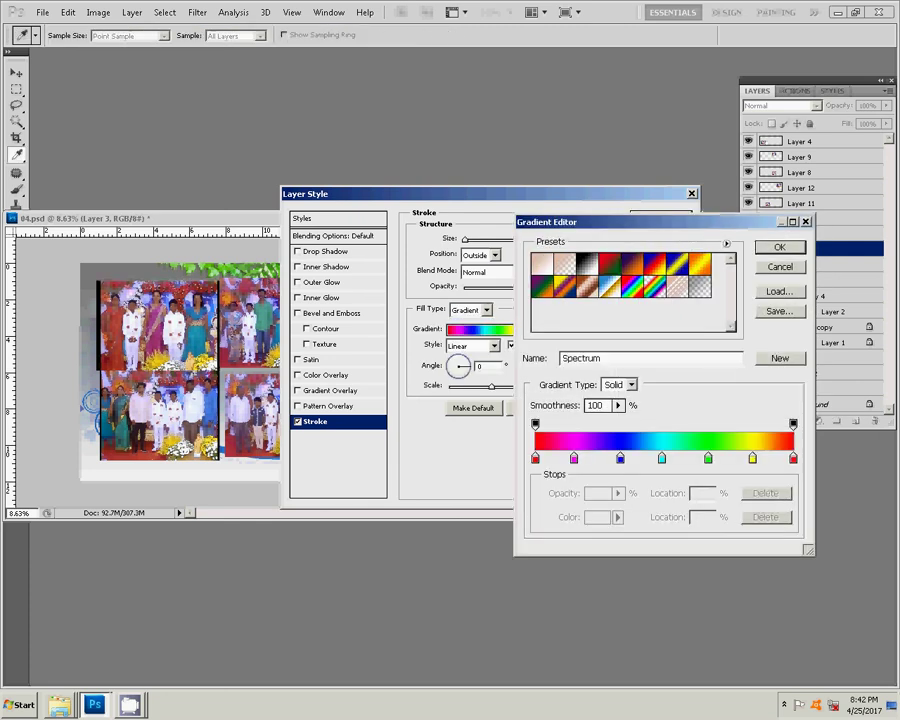
key(Return)
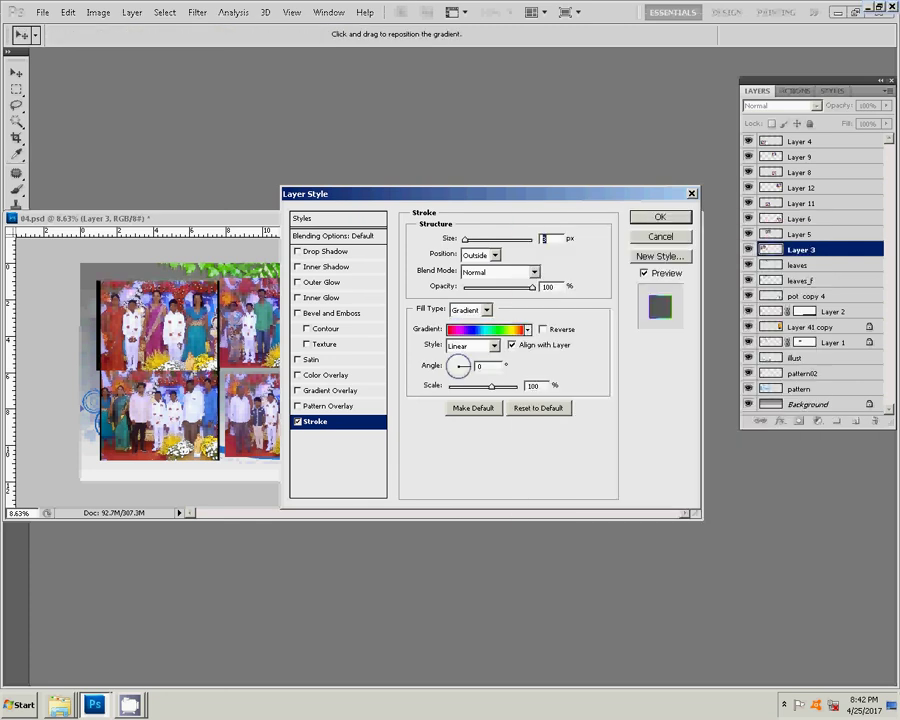
drag(491, 386, 519, 386)
key(Tab)
key(Tab)
text(10)
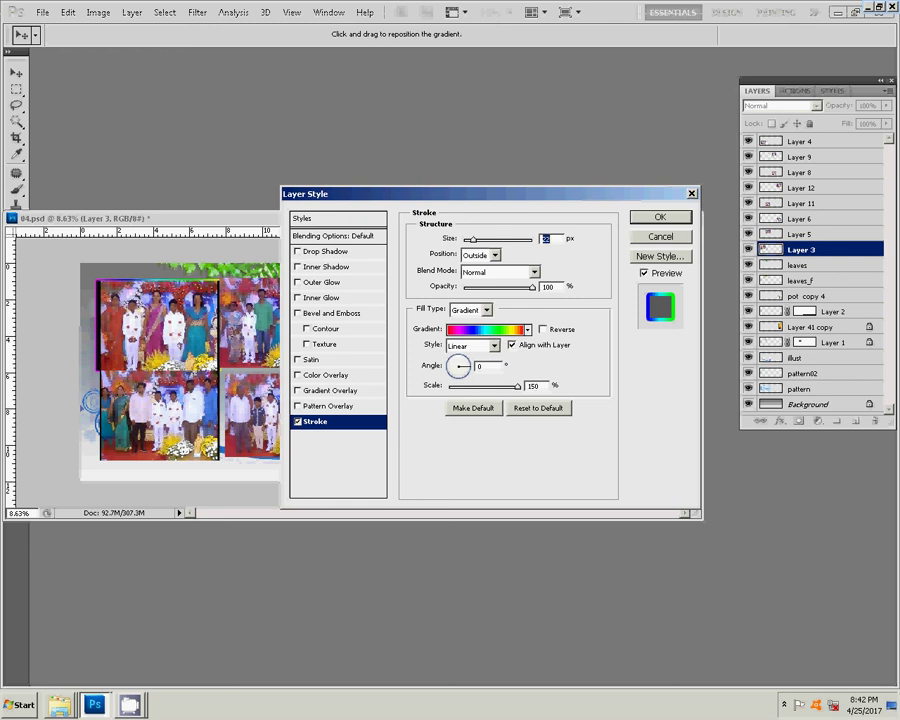
key(Return)
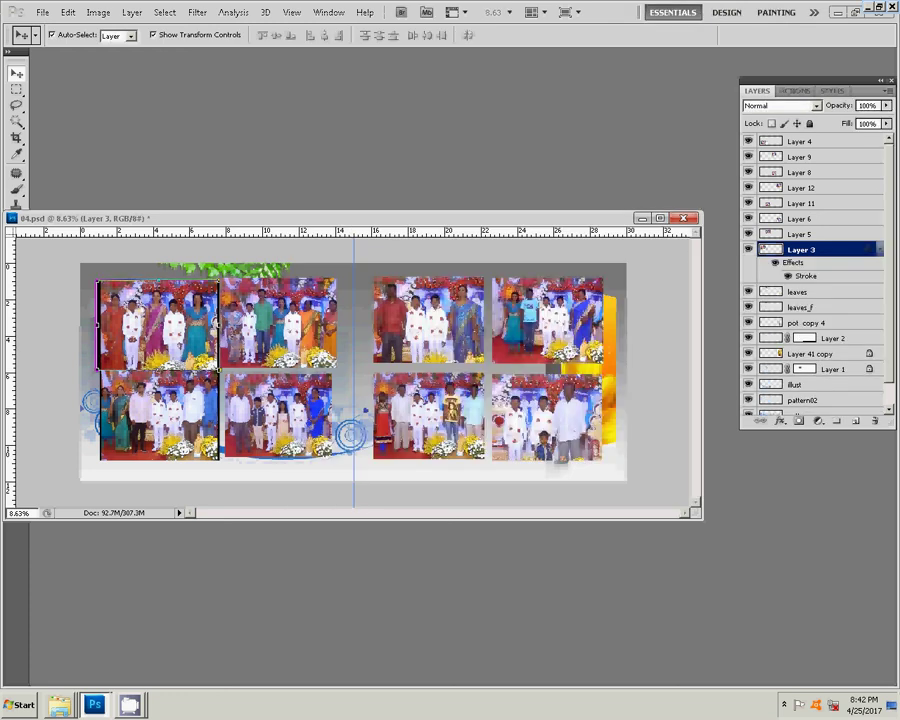
- Copy Layer 3's rainbow stroke style, paste it onto Layer 5, then select Layer 4
right_click(787, 249)
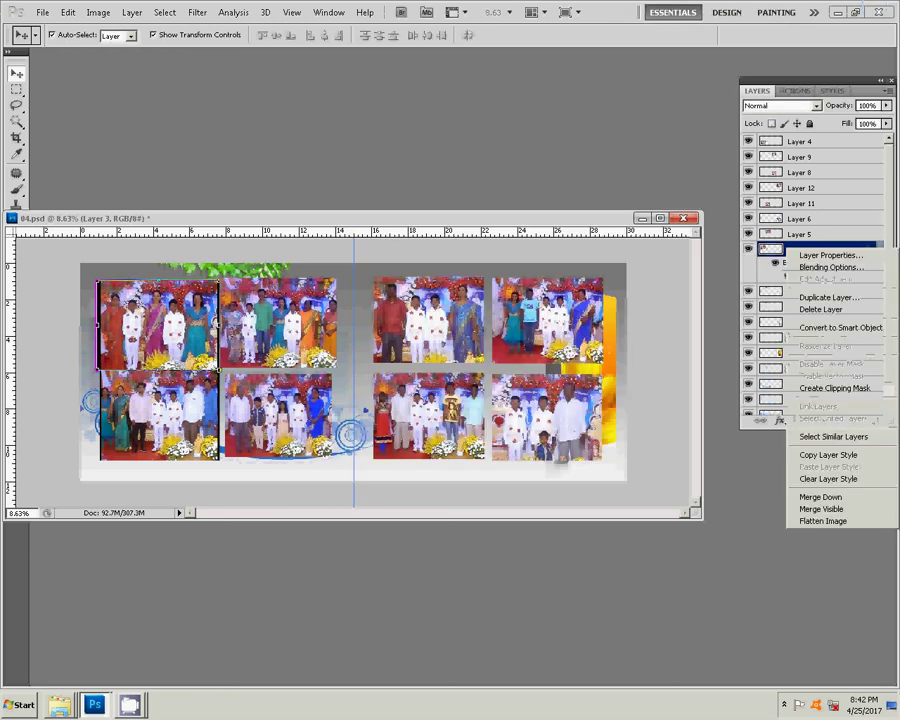
click(828, 455)
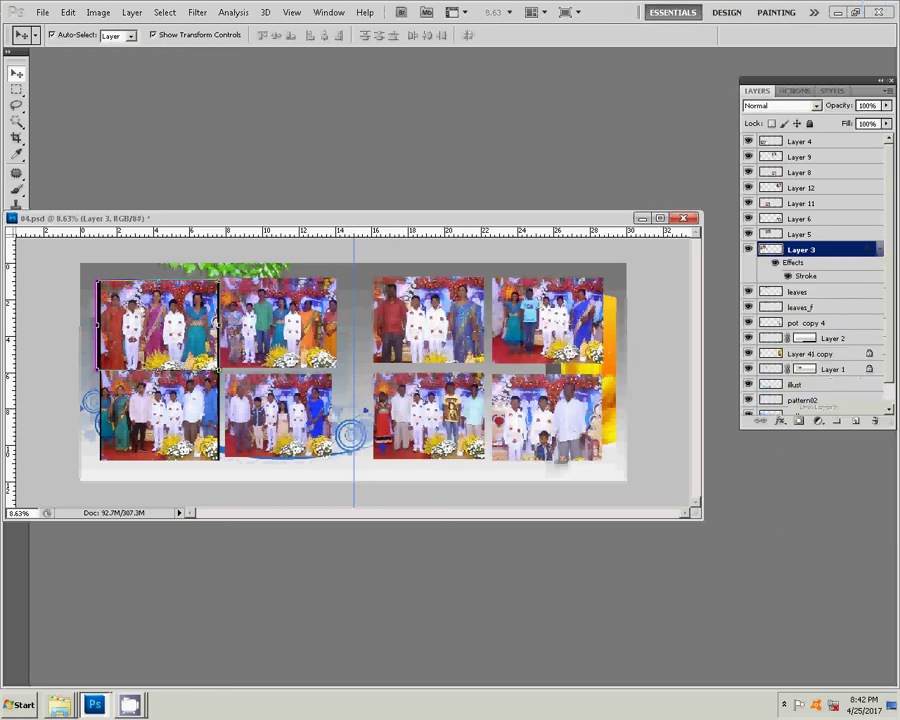
key(alt+bracketright)
right_click(788, 233)
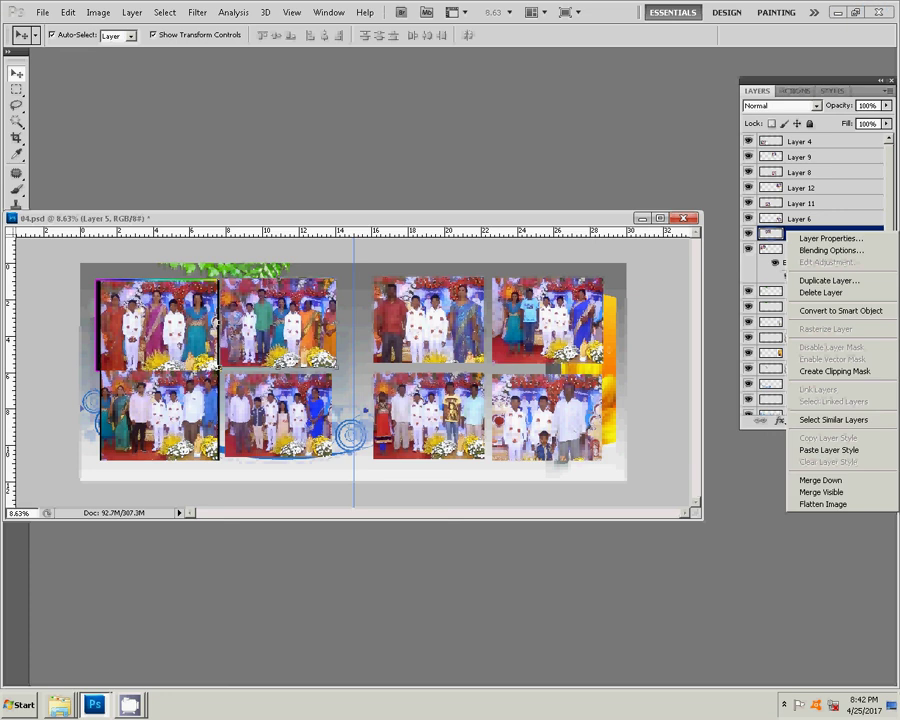
click(829, 450)
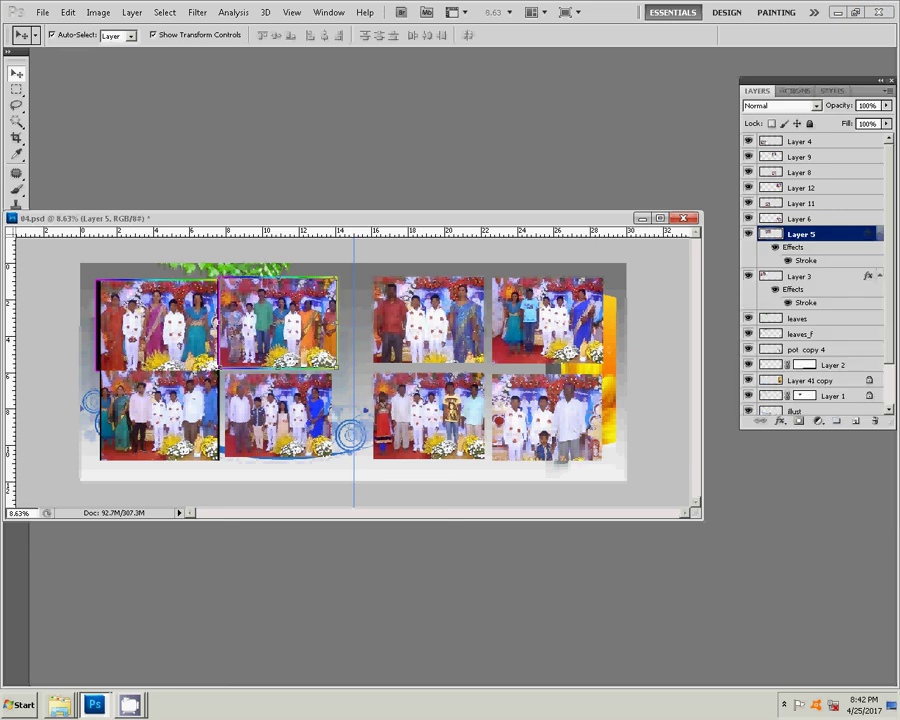
click(800, 141)
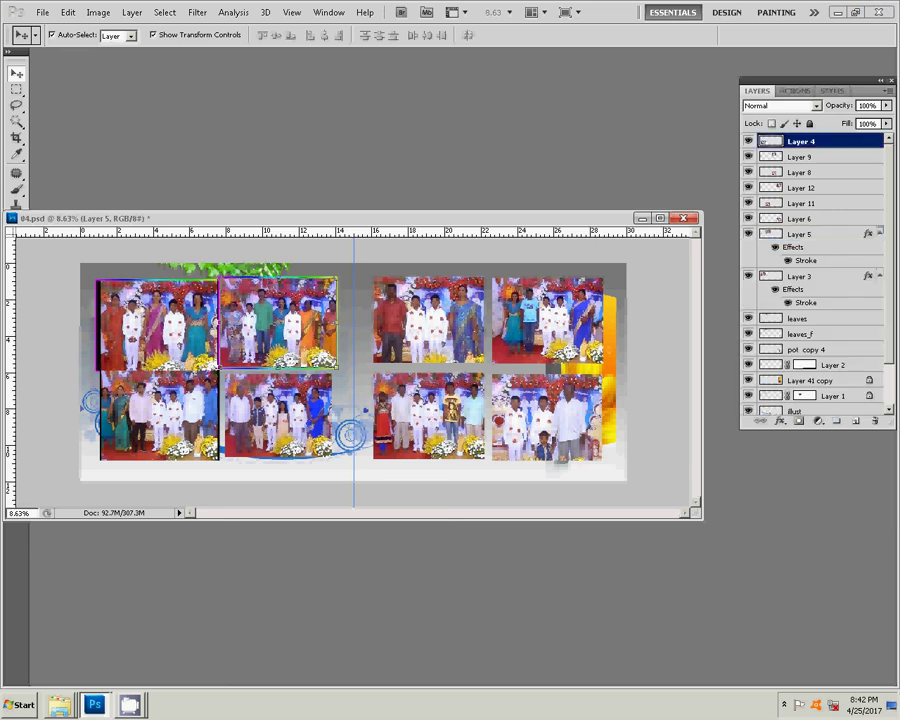
click(98, 12)
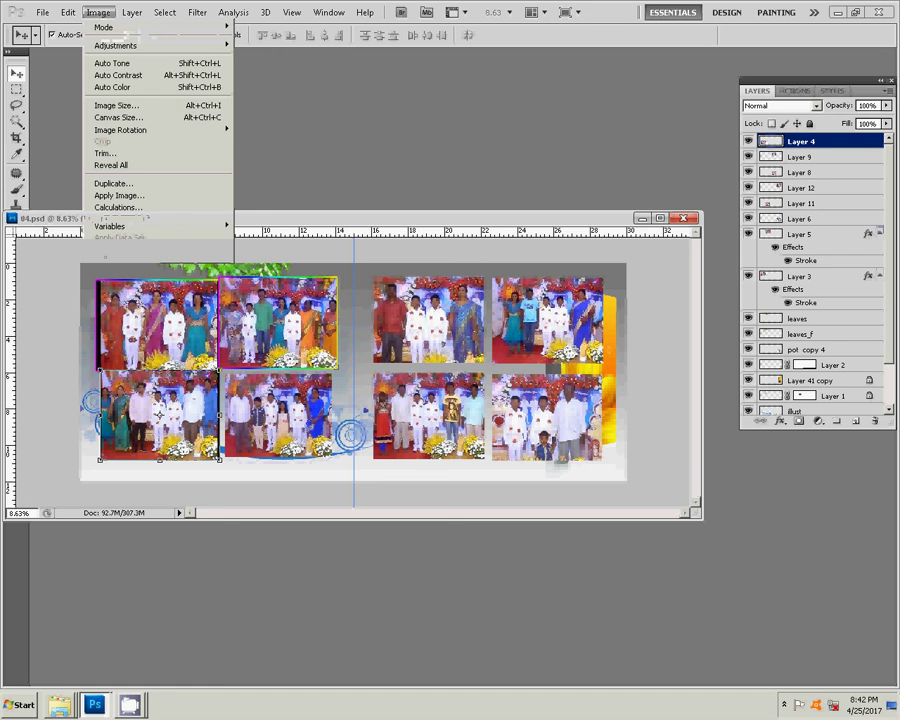
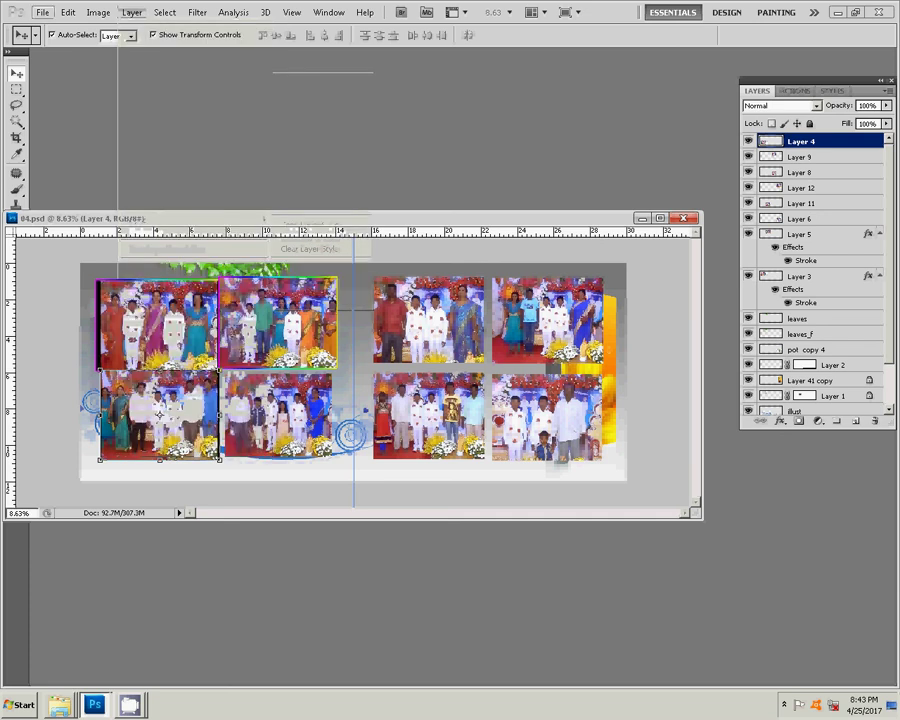
- Open the Keyboard Shortcuts and Menus dialog from the Edit menu
click(66, 13)
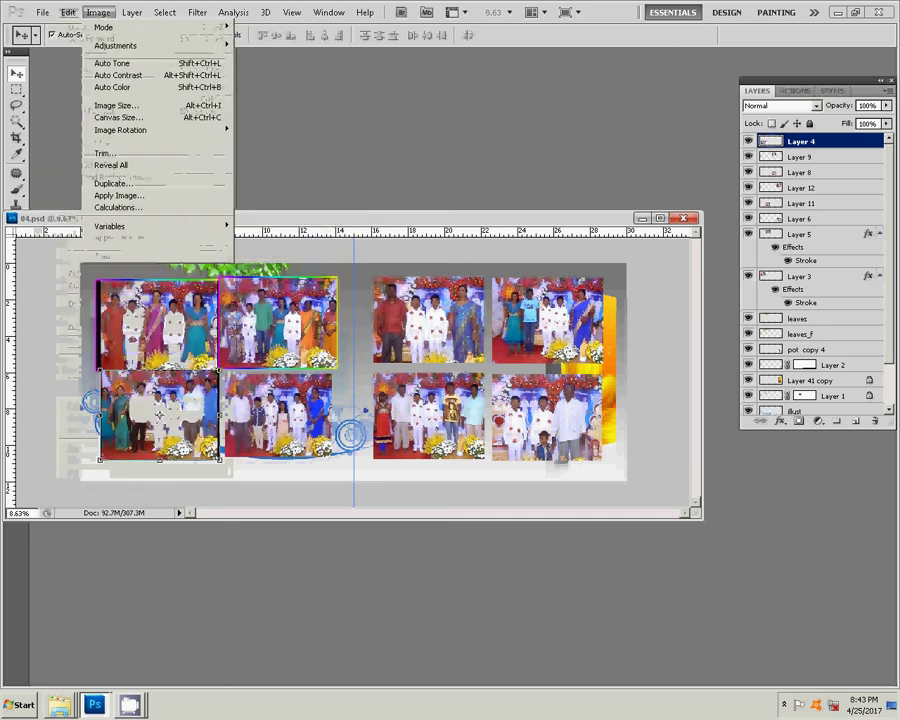
click(105, 448)
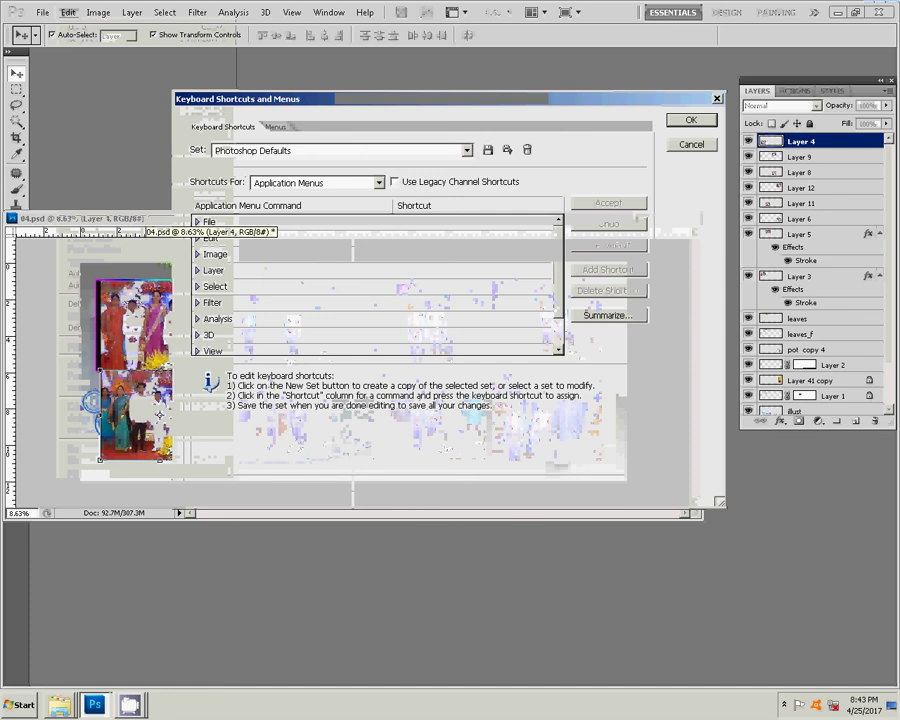
- Expand the Layer menu commands and browse them down to Merge Layers (Ctrl+E)
click(197, 270)
scroll(377, 300, down, 1)
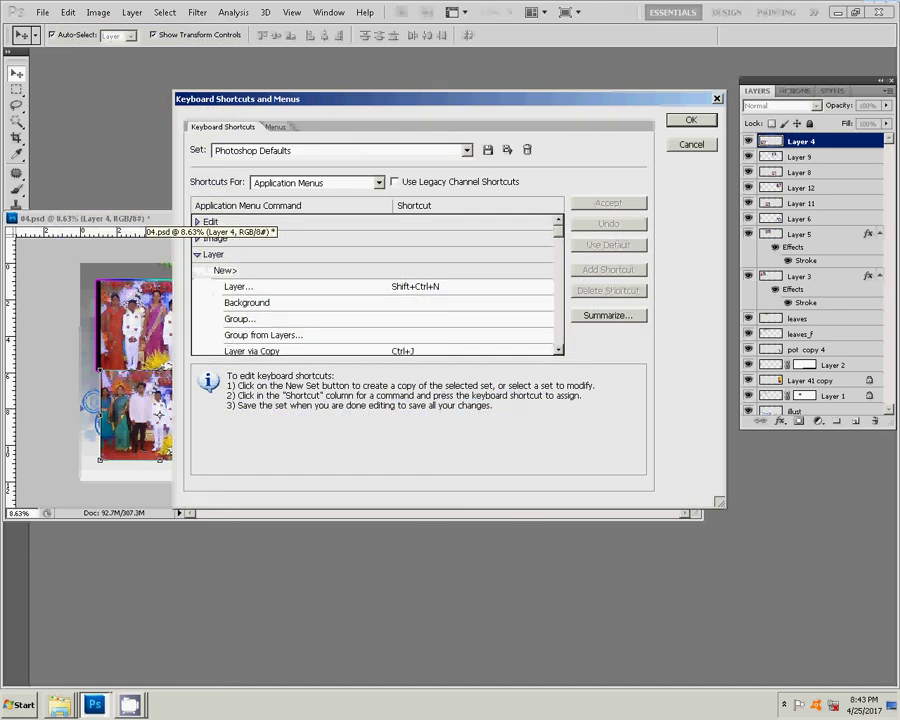
scroll(377, 300, down, 1)
scroll(377, 285, down, 1)
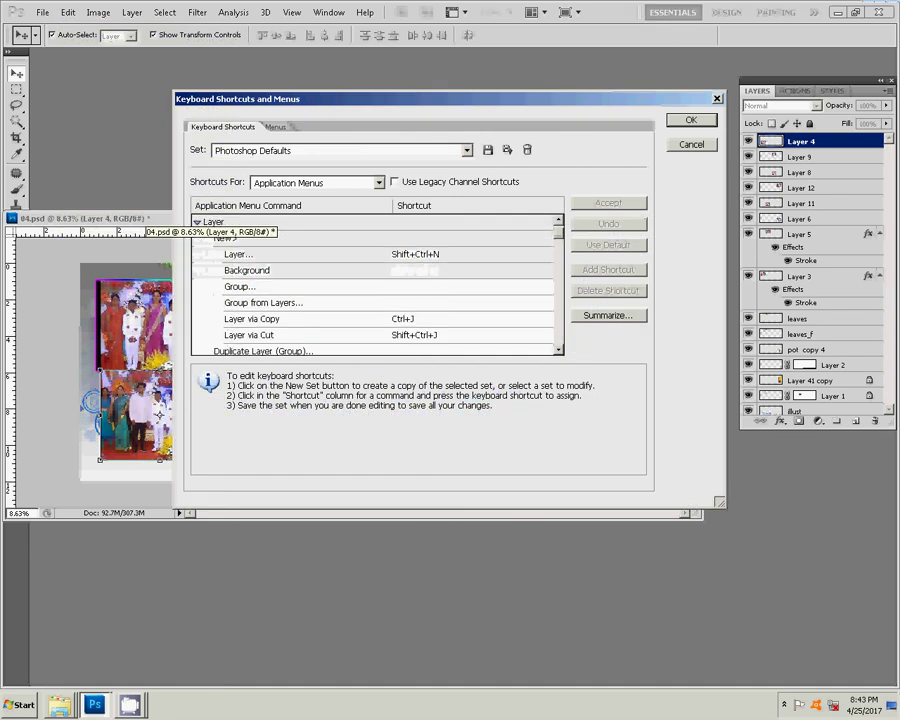
scroll(377, 285, down, 1)
scroll(377, 285, down, 1)
scroll(377, 285, down, 1)
scroll(377, 285, down, 3)
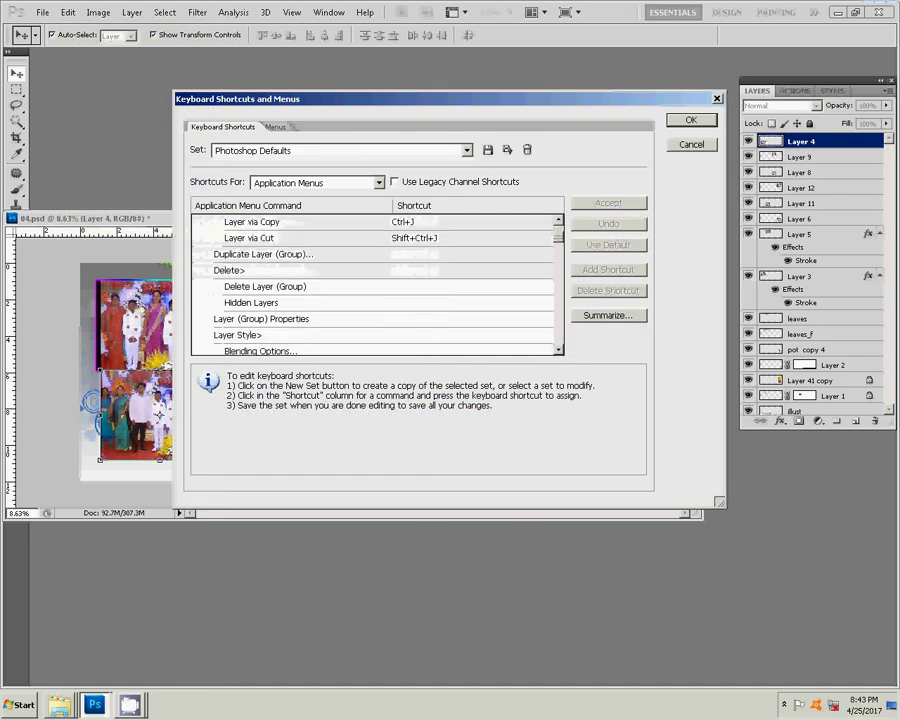
scroll(377, 285, down, 1)
scroll(377, 285, down, 2)
scroll(377, 285, down, 2)
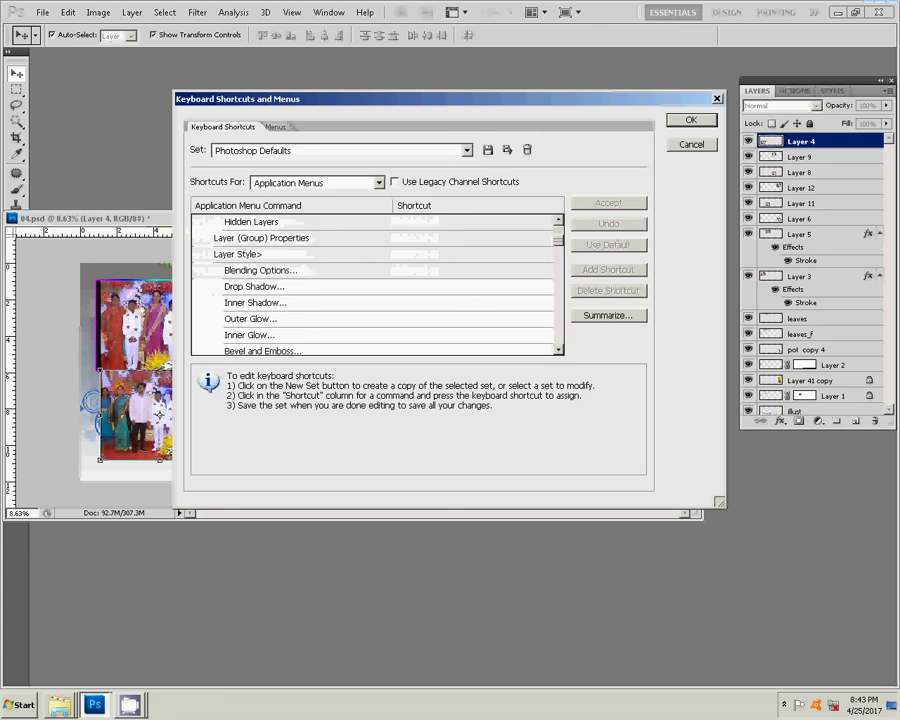
scroll(377, 285, down, 2)
scroll(377, 285, down, 2)
scroll(377, 285, down, 1)
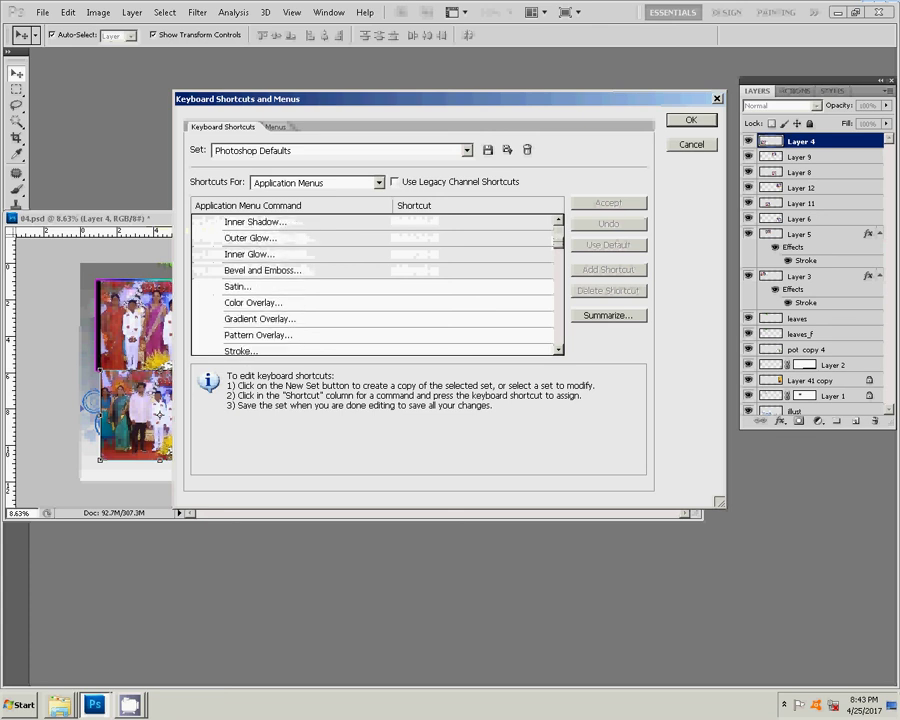
scroll(377, 285, down, 2)
scroll(377, 285, down, 2)
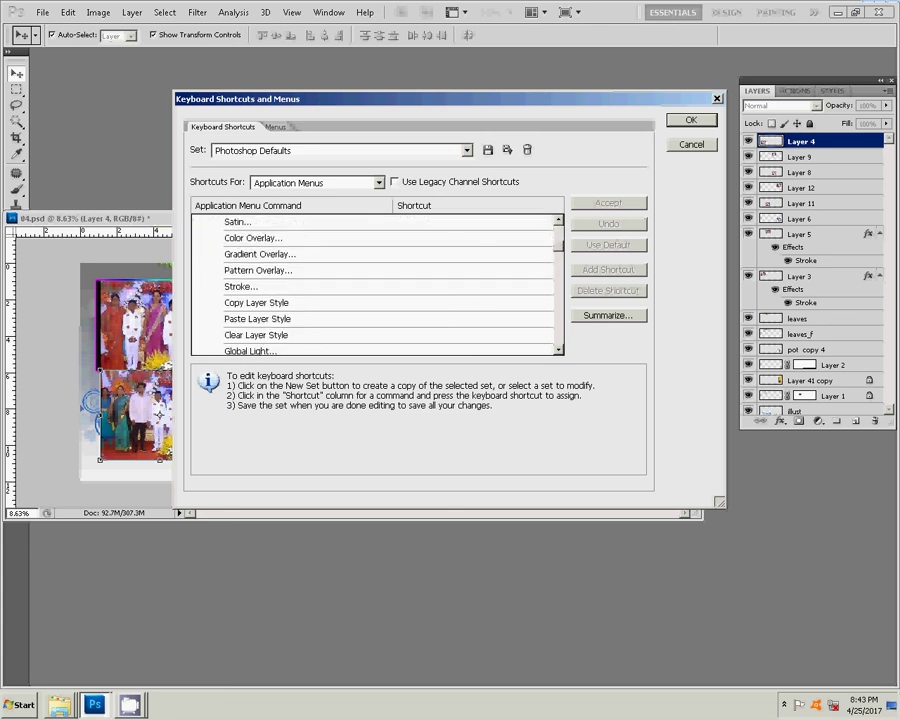
scroll(377, 285, down, 1)
scroll(377, 285, down, 2)
scroll(377, 285, down, 1)
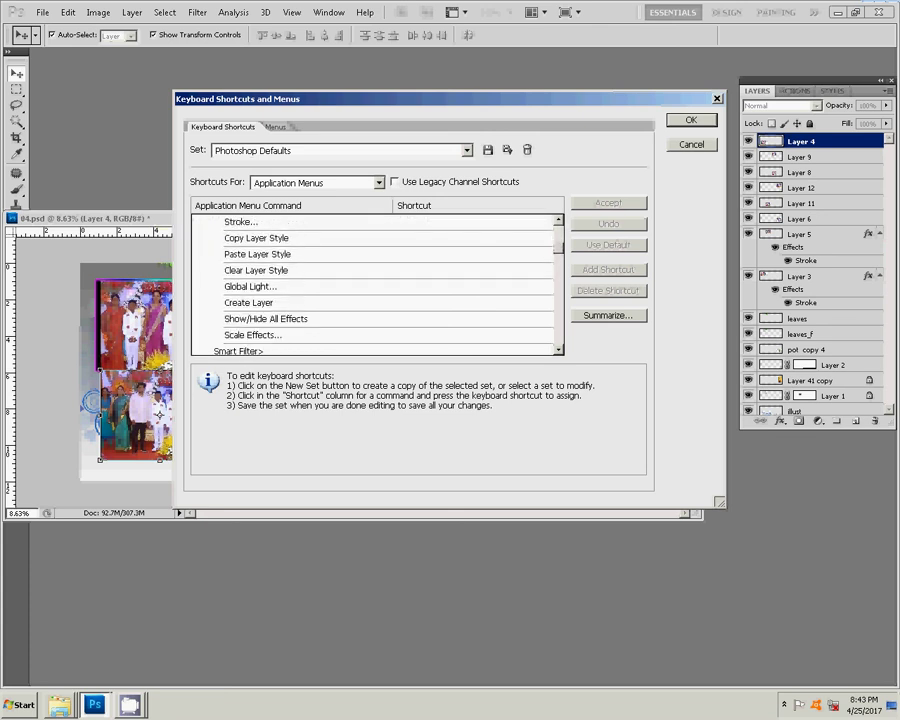
scroll(377, 285, down, 2)
scroll(377, 285, down, 2)
scroll(377, 285, down, 1)
scroll(377, 285, down, 2)
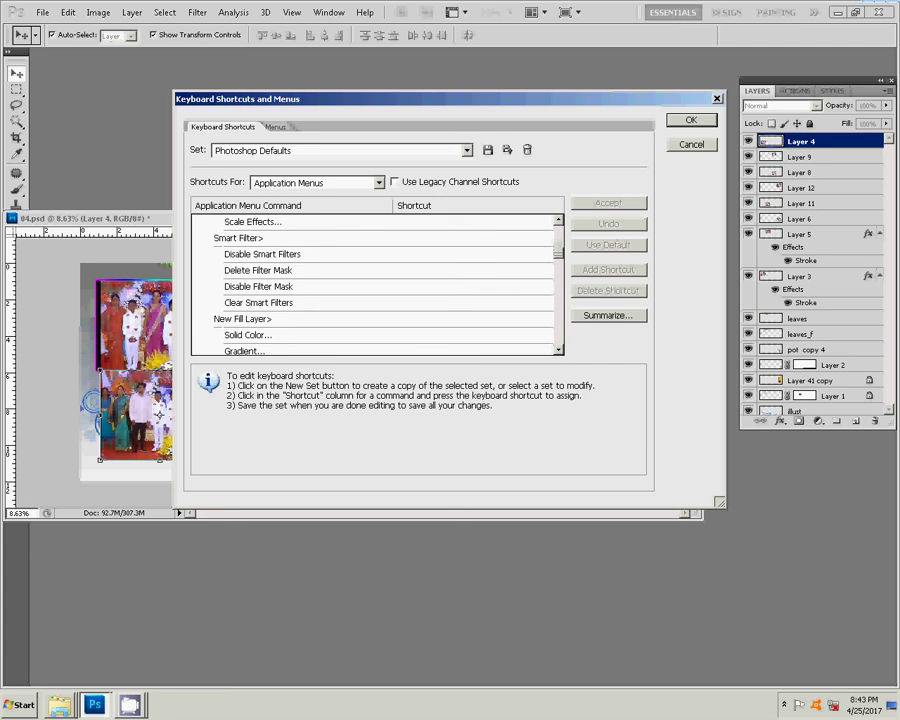
scroll(377, 285, down, 2)
scroll(377, 285, down, 2)
scroll(377, 285, down, 2)
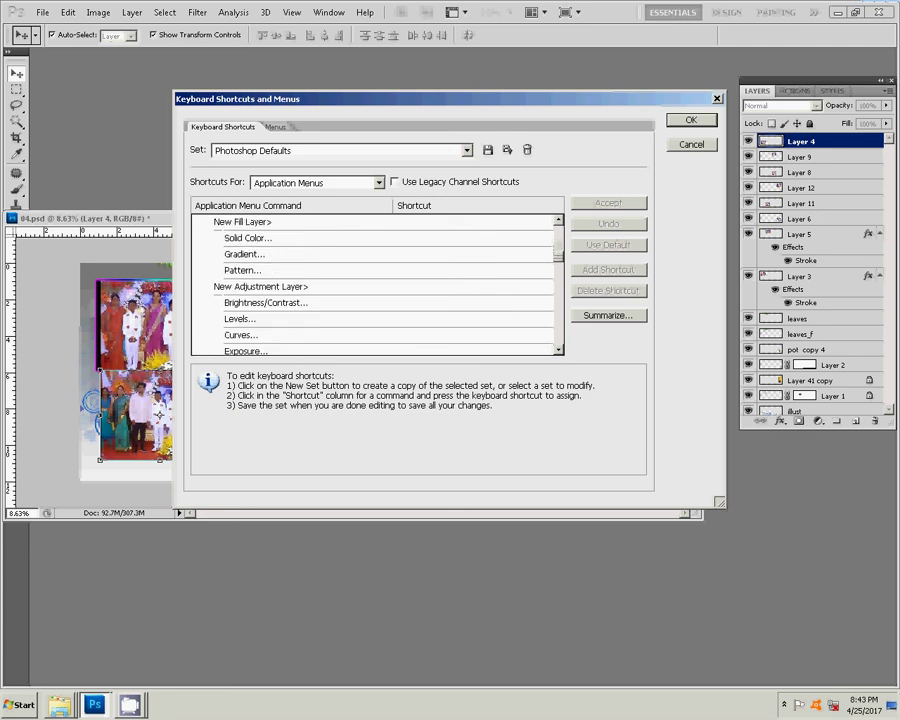
scroll(377, 285, down, 1)
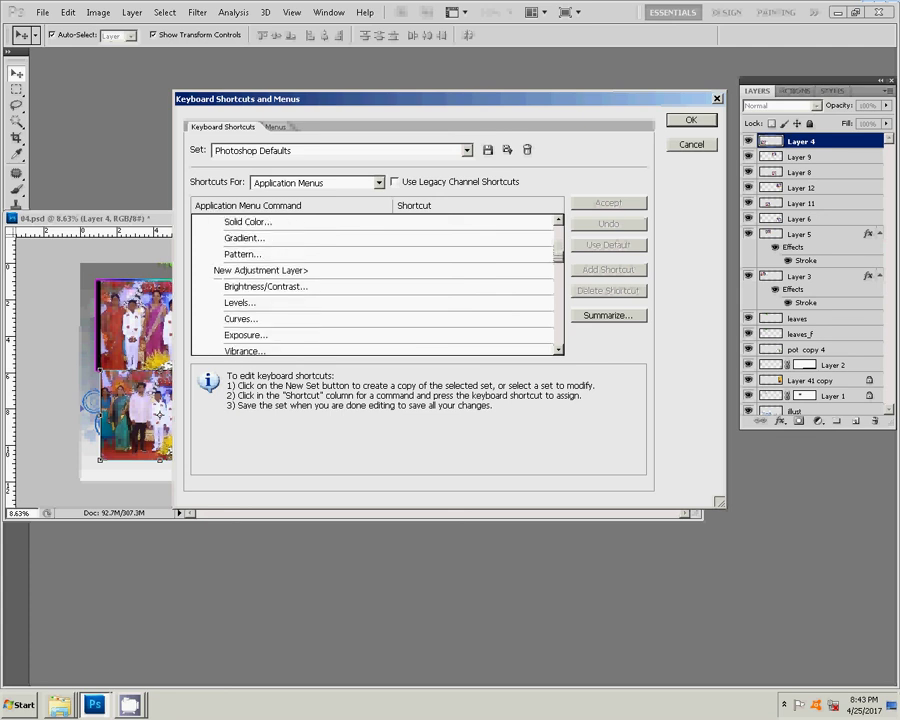
scroll(377, 285, down, 6)
scroll(377, 285, down, 1)
scroll(377, 285, down, 7)
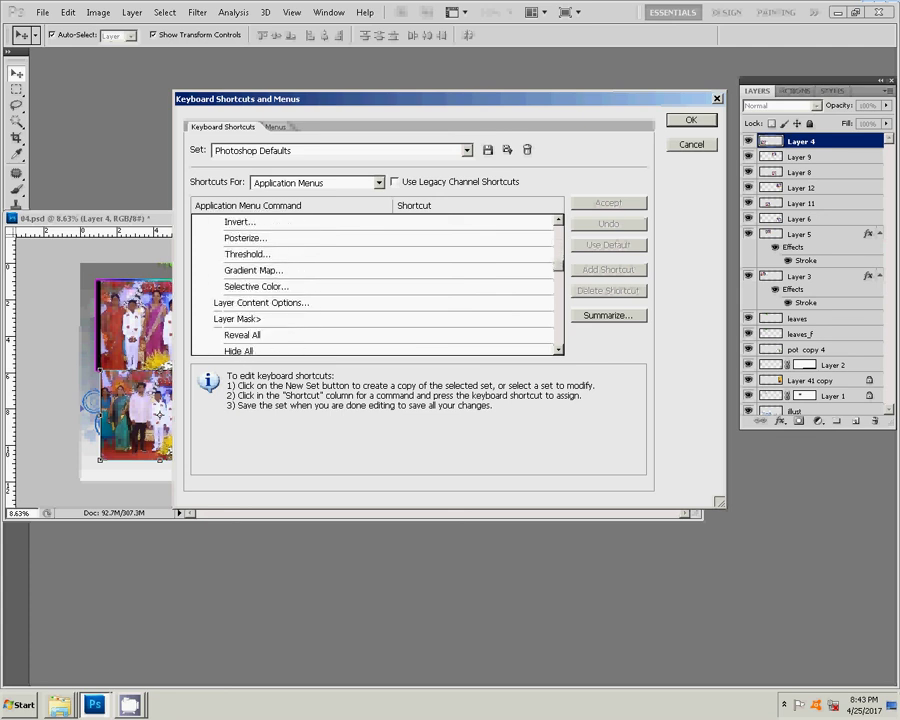
scroll(377, 285, down, 3)
scroll(377, 285, down, 3)
scroll(377, 285, down, 4)
scroll(377, 285, down, 1)
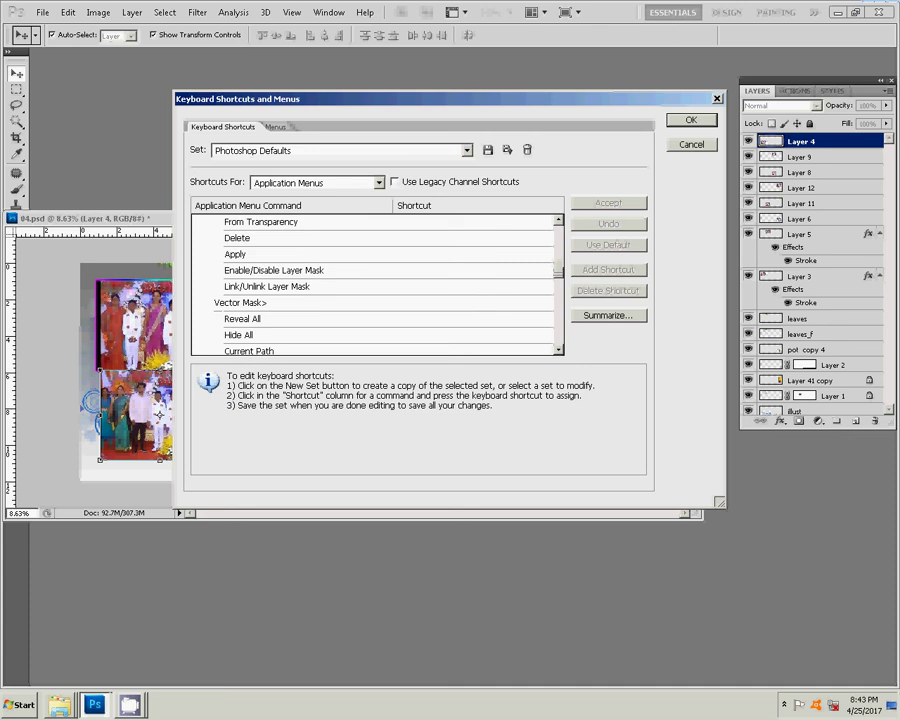
scroll(377, 285, down, 2)
scroll(377, 285, down, 3)
scroll(377, 285, down, 3)
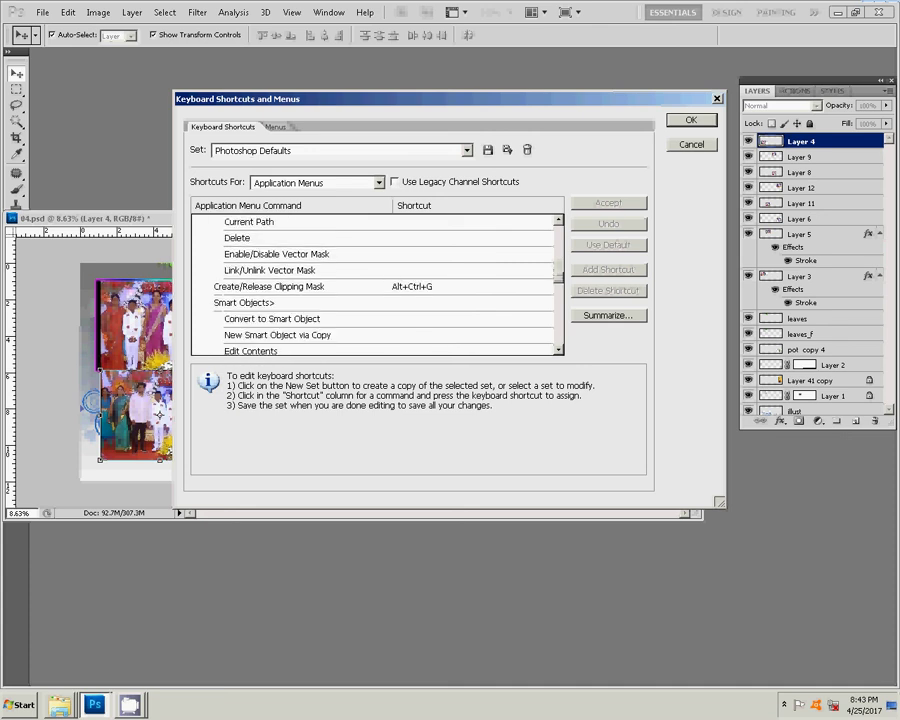
scroll(377, 285, down, 3)
scroll(377, 285, down, 3)
scroll(377, 285, down, 4)
scroll(377, 285, down, 3)
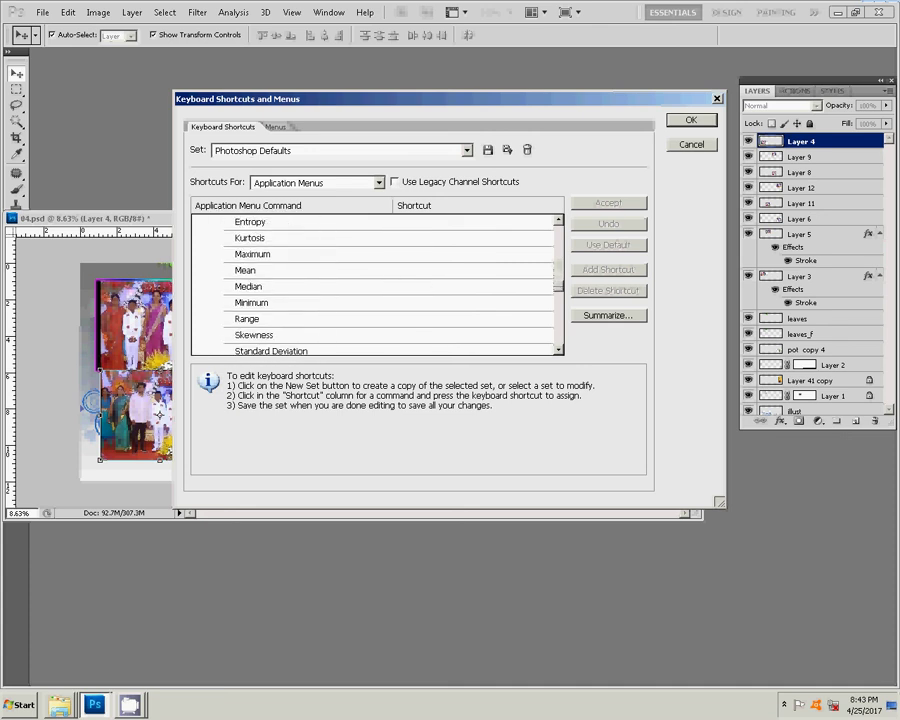
scroll(377, 285, down, 3)
scroll(377, 285, down, 3)
scroll(377, 285, down, 2)
scroll(377, 285, down, 1)
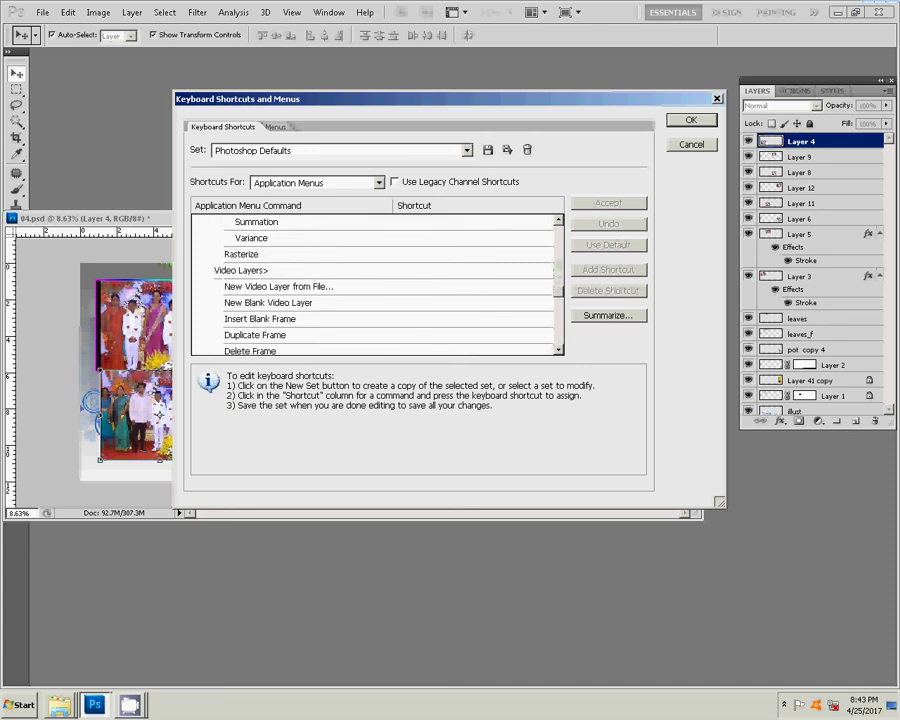
scroll(377, 285, down, 5)
scroll(377, 285, down, 2)
scroll(377, 285, down, 1)
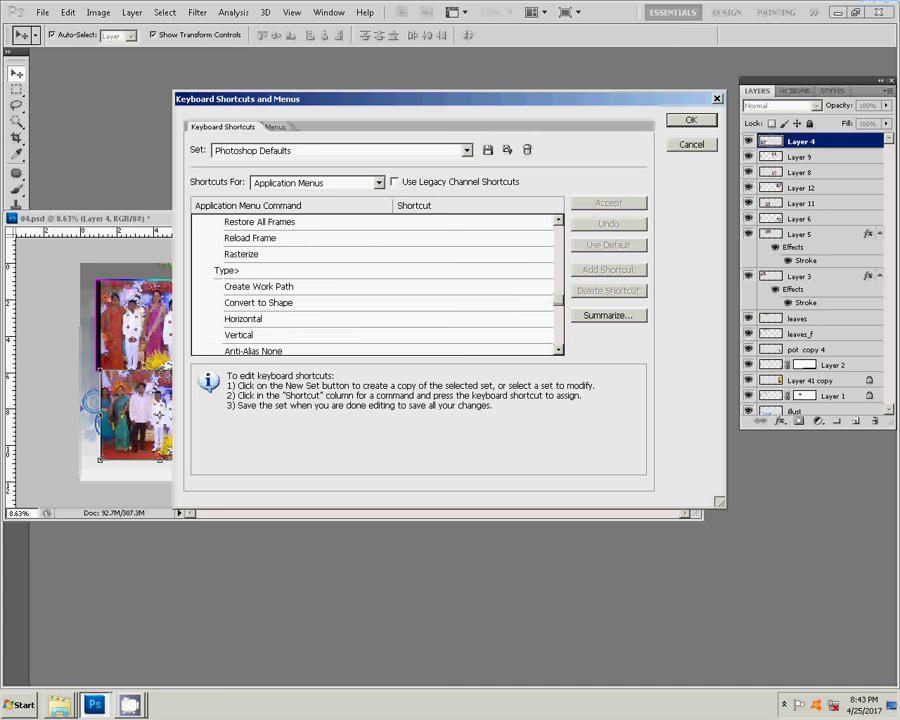
scroll(377, 285, down, 1)
scroll(377, 285, down, 1)
scroll(377, 285, down, 1)
scroll(377, 285, down, 1)
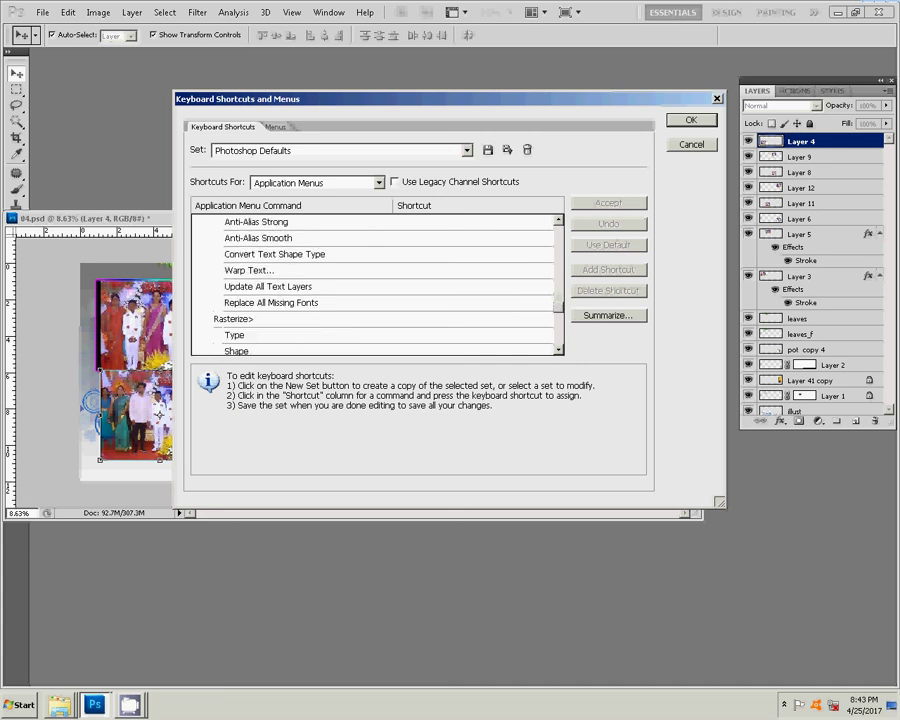
scroll(377, 285, down, 2)
scroll(377, 285, down, 1)
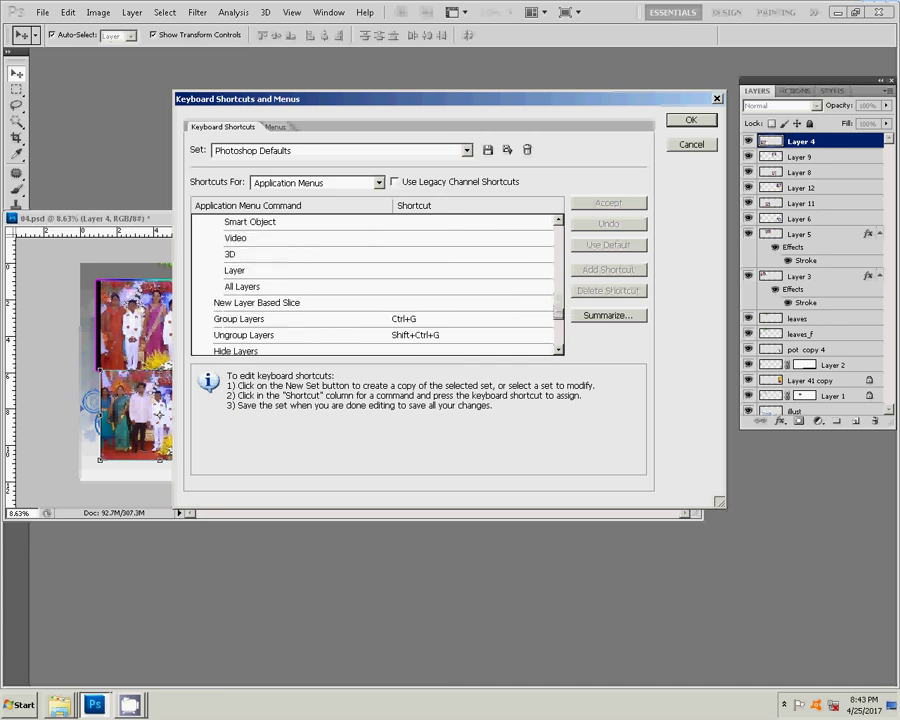
scroll(377, 285, down, 1)
scroll(377, 285, down, 1)
scroll(377, 285, down, 1)
scroll(377, 285, down, 1)
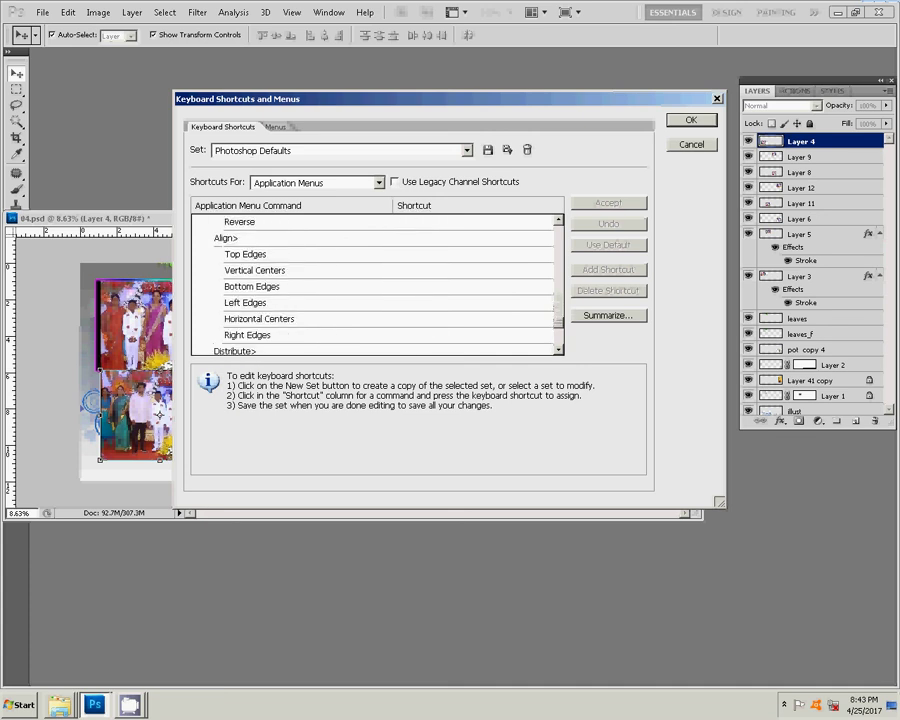
scroll(377, 285, down, 1)
scroll(377, 285, down, 1)
scroll(377, 285, down, 1)
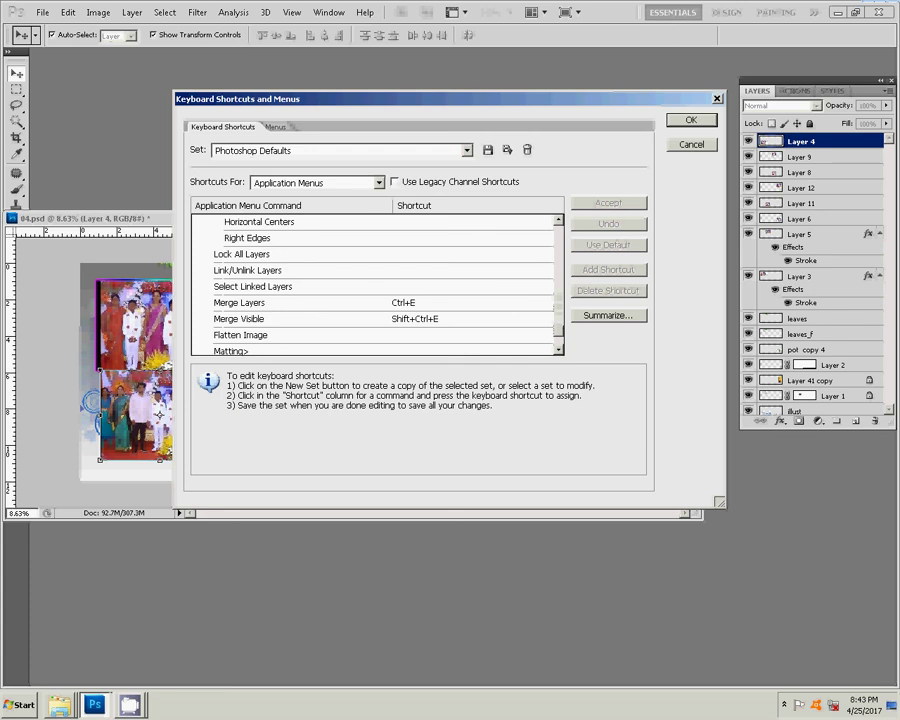
scroll(377, 285, down, 1)
scroll(377, 285, down, 1)
scroll(377, 285, down, 1)
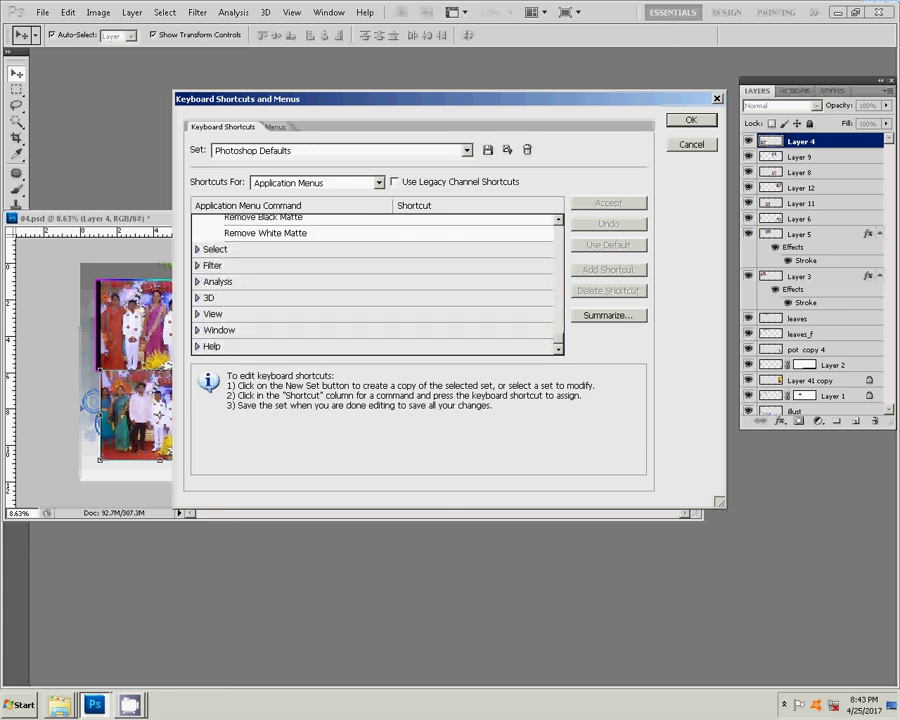
- Close the shortcuts dialog and paste the stroke layer style onto Layers 11, 4 and 9
key(Escape)
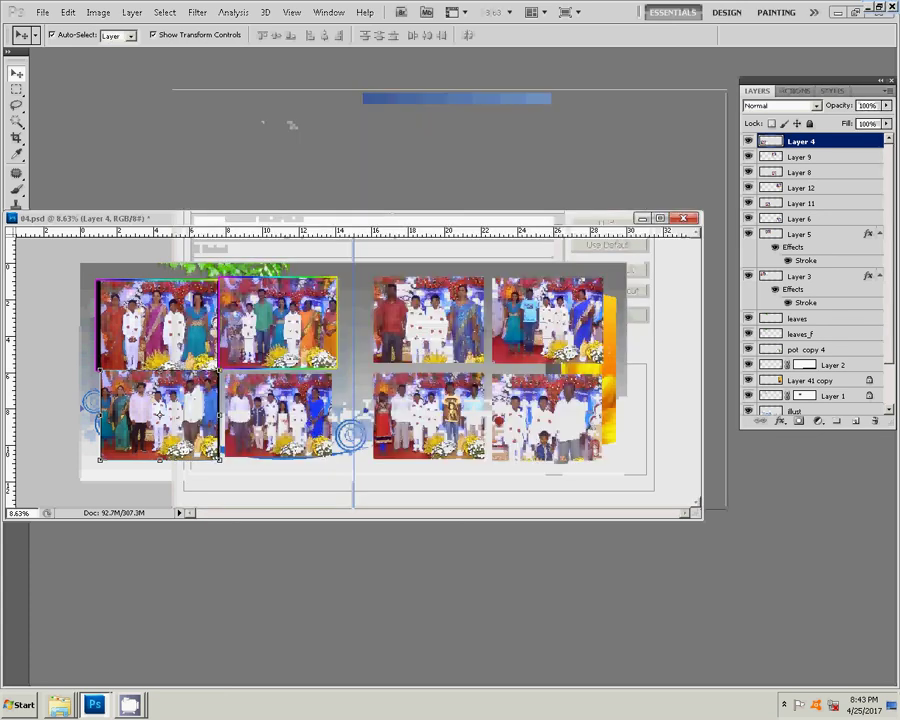
click(275, 410)
right_click(788, 203)
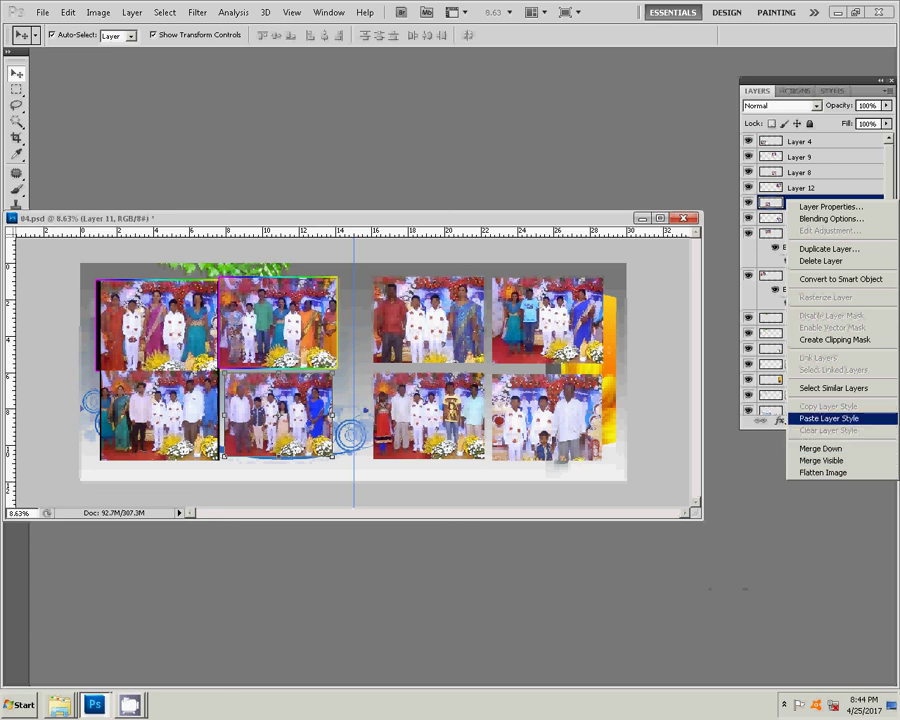
click(830, 418)
click(158, 412)
right_click(790, 141)
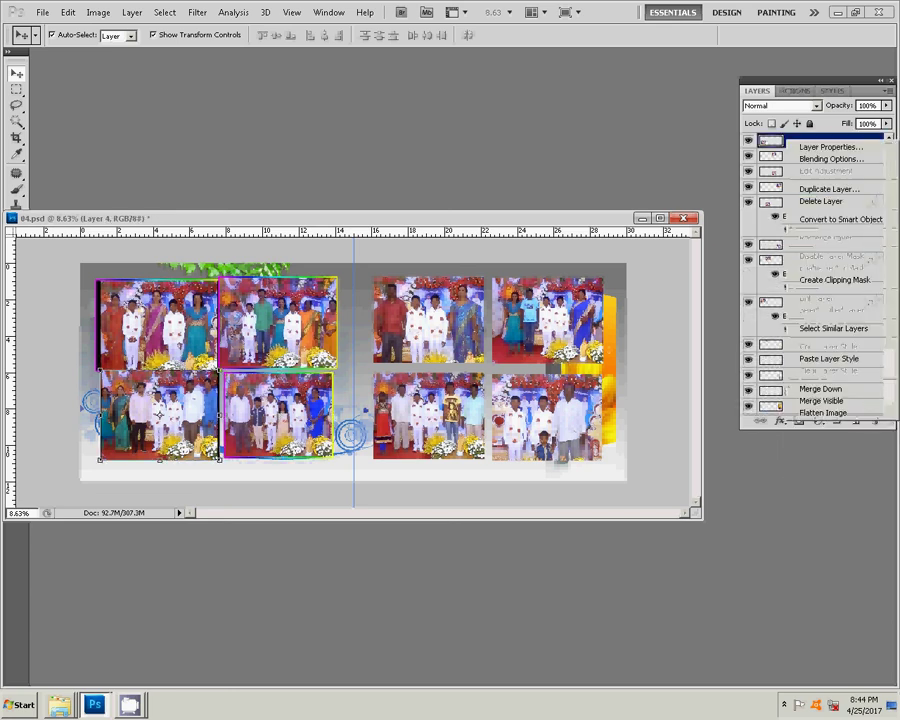
click(829, 358)
click(428, 318)
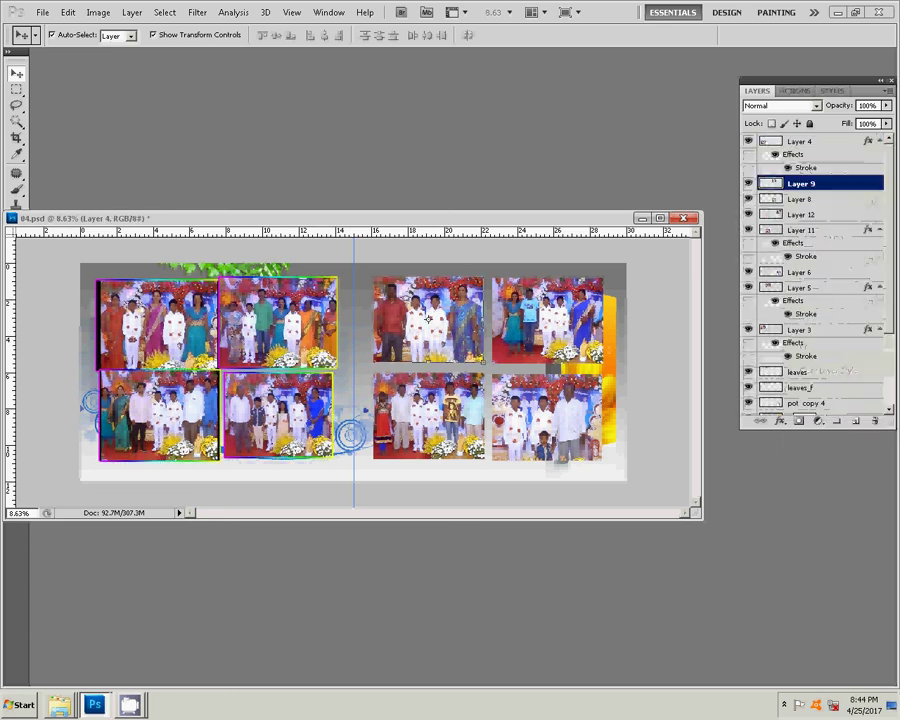
right_click(795, 183)
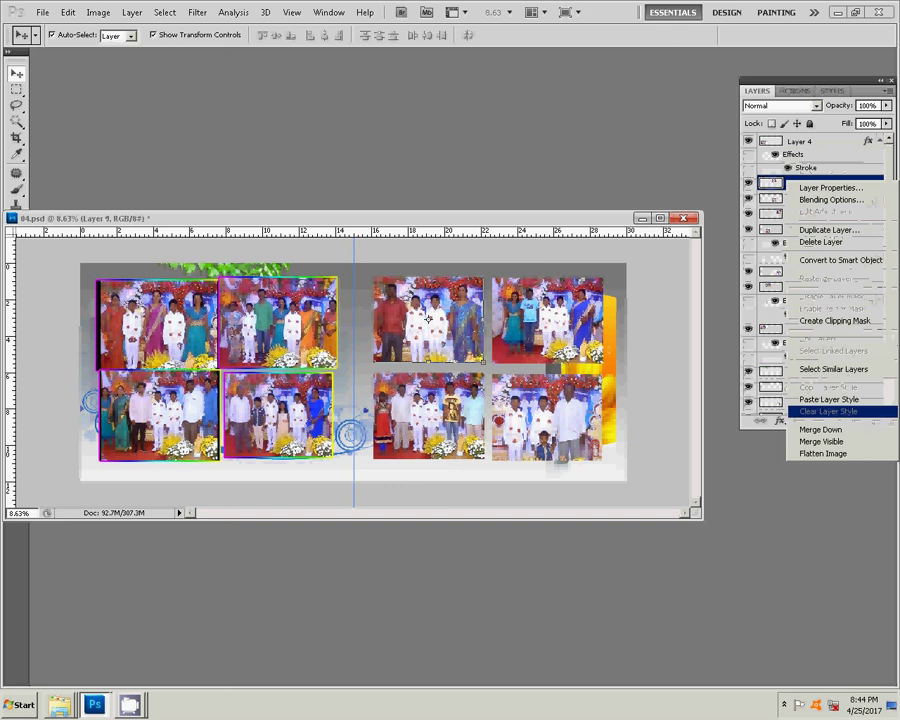
click(829, 399)
- Paste the stroke layer style onto Layers 12, 8 and 6
click(800, 241)
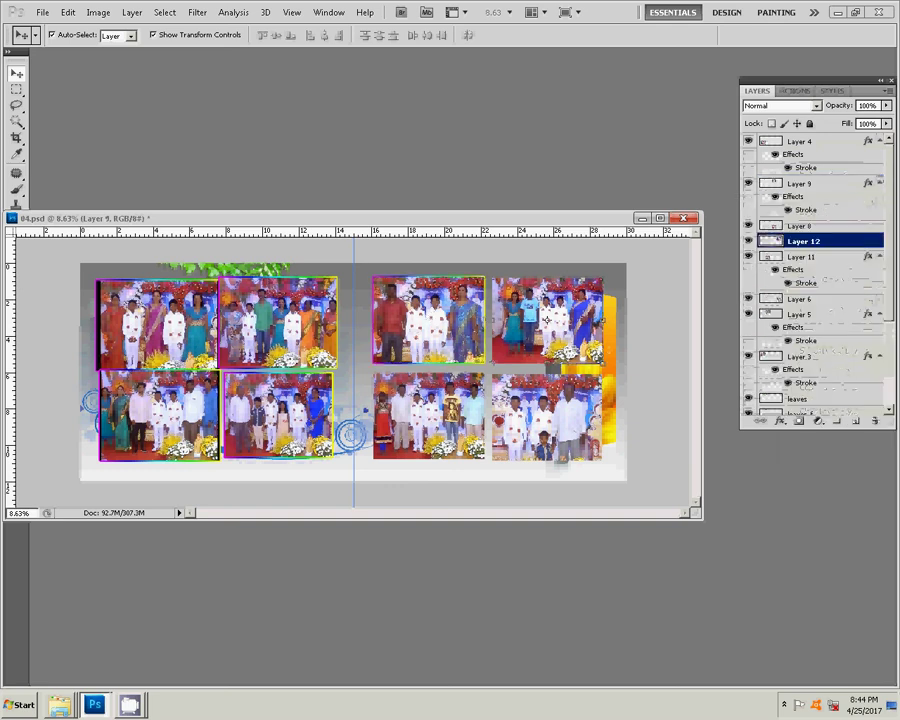
right_click(790, 241)
click(829, 458)
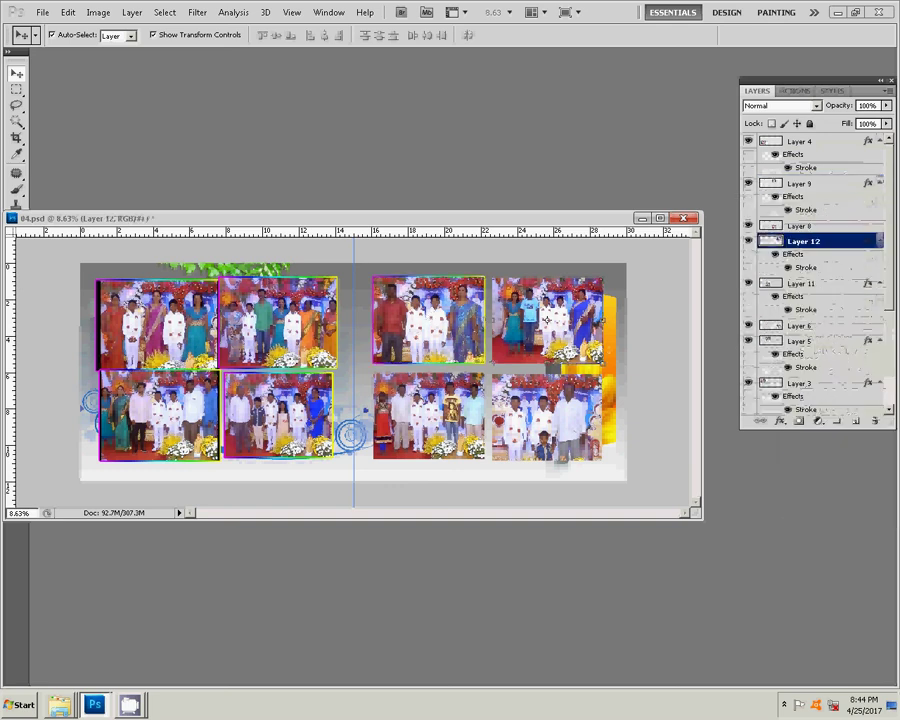
click(800, 226)
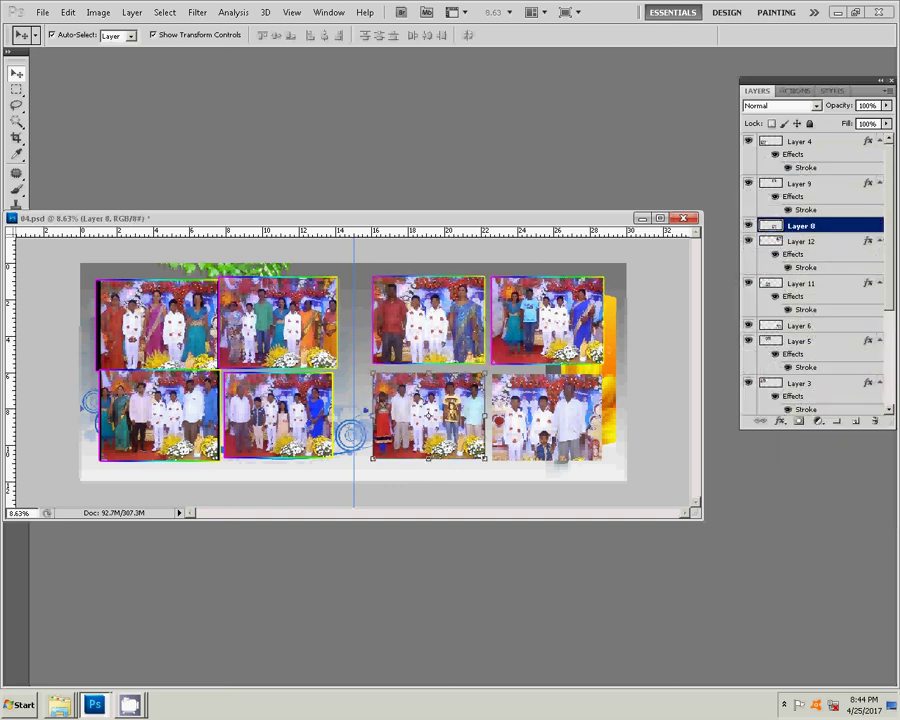
right_click(790, 226)
click(829, 442)
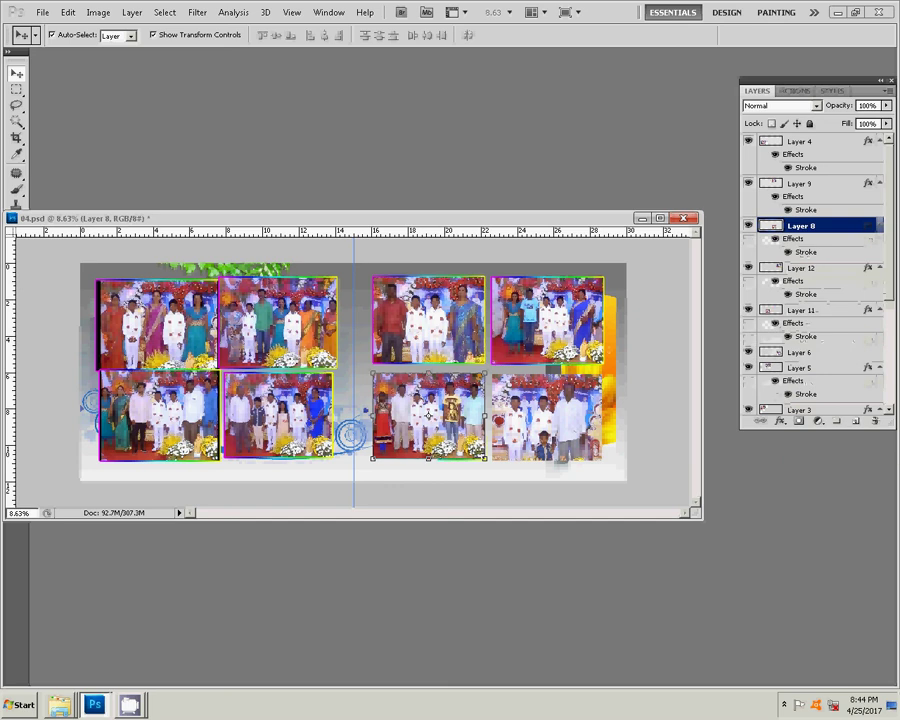
click(800, 352)
right_click(790, 352)
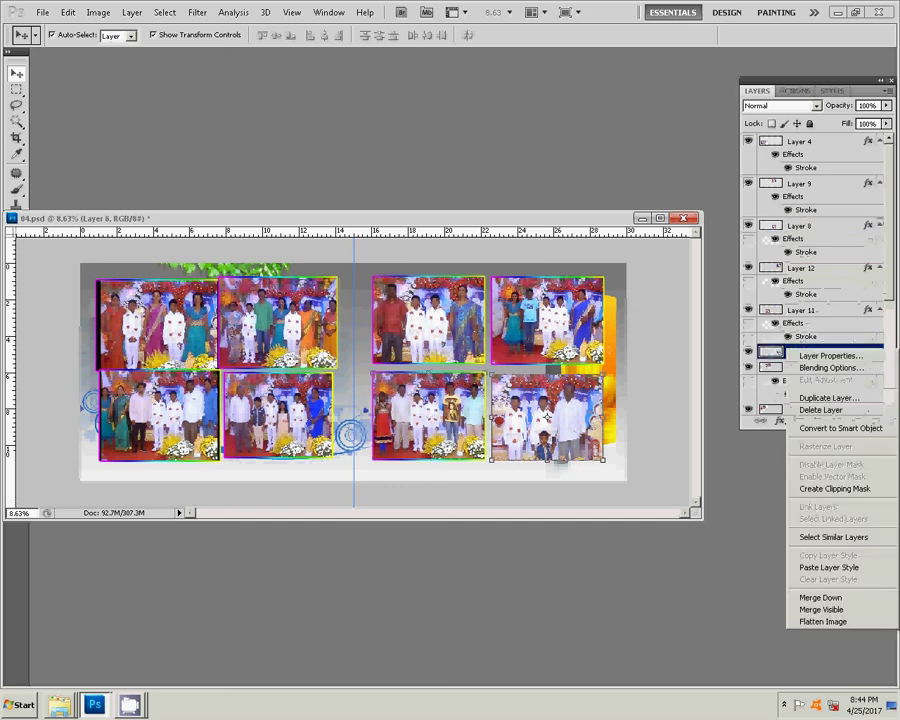
click(829, 567)
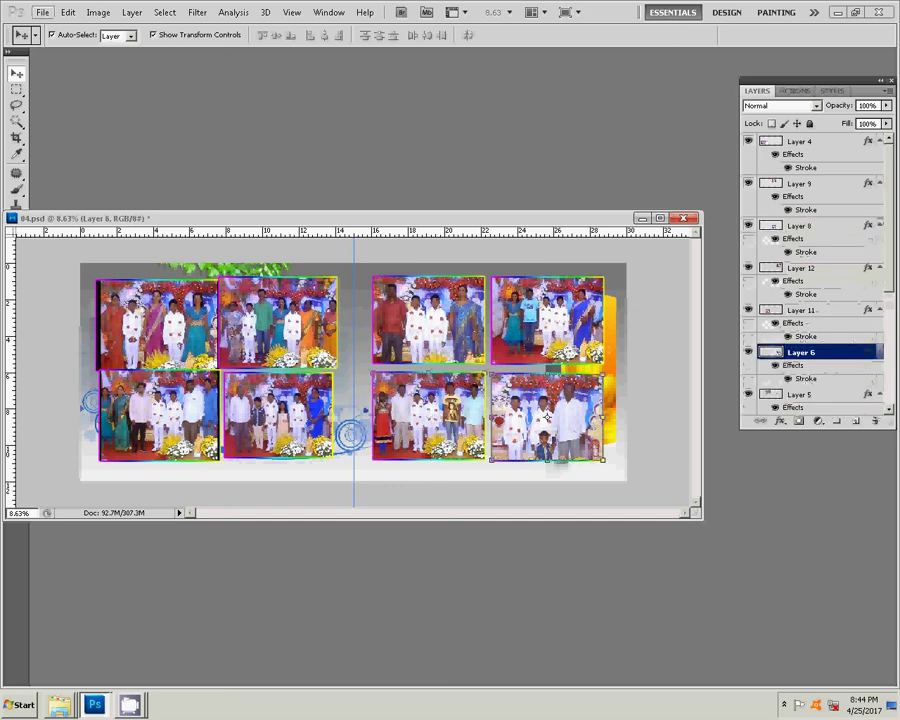
click(43, 12)
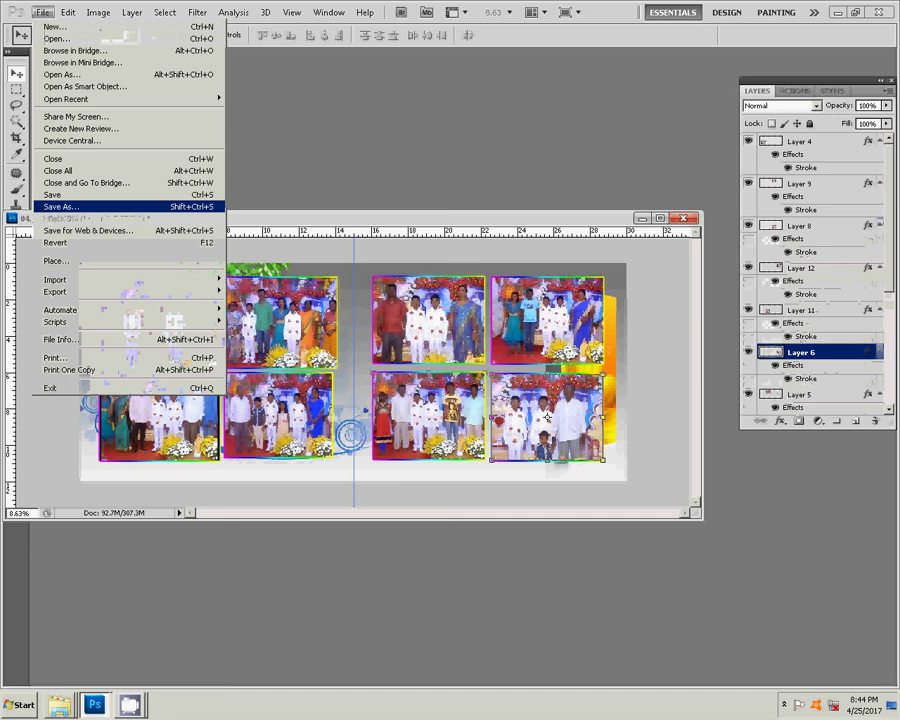
- Save the spread as 11.psd in the K 4 folder on Local Disk (I:), accepting the PSD options
click(62, 206)
click(287, 242)
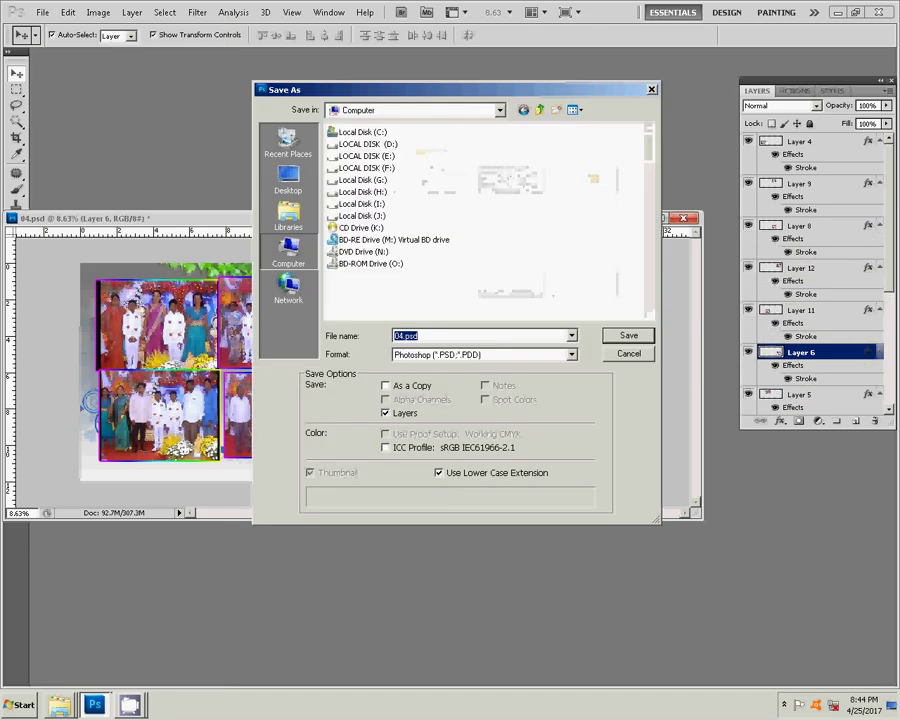
click(361, 203)
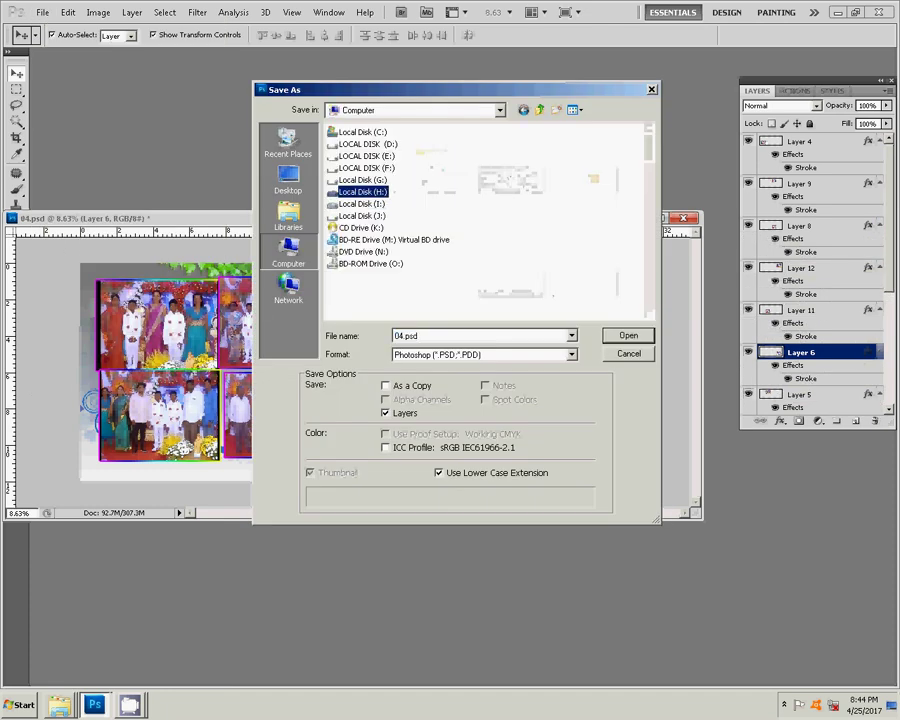
key(Return)
double_click(473, 132)
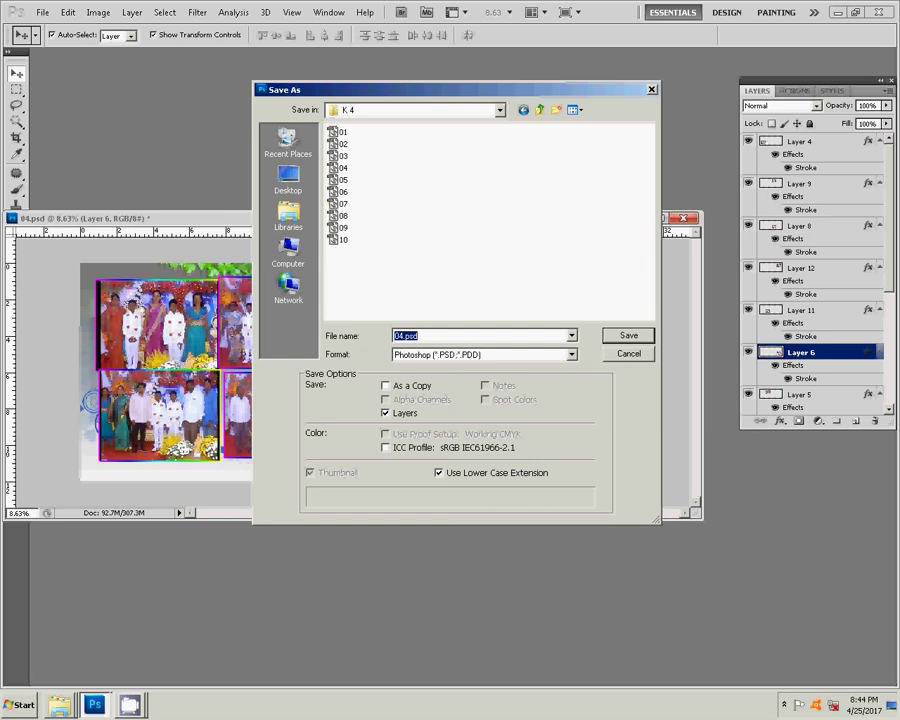
text(11)
key(Return)
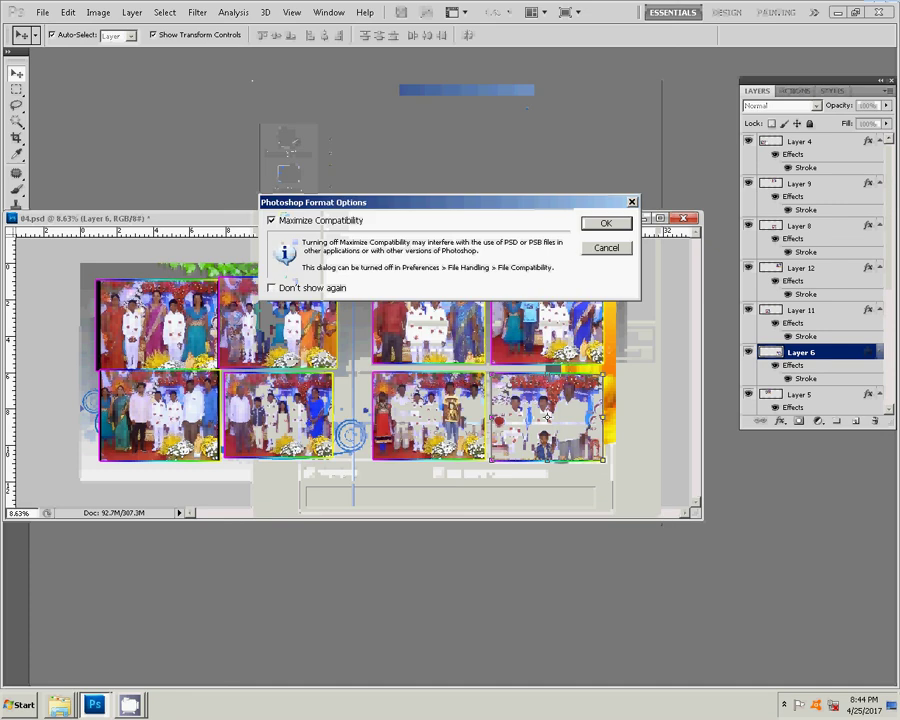
key(Return)
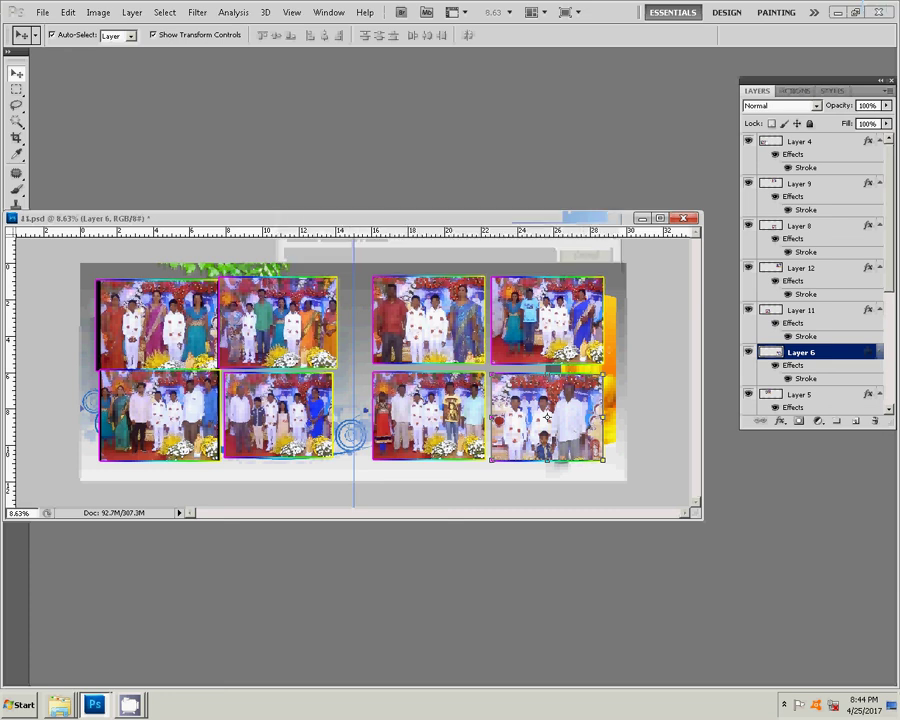
- Move the orange decoration to the left edge, then duplicate it and flip the copy onto the right edge
click(547, 416)
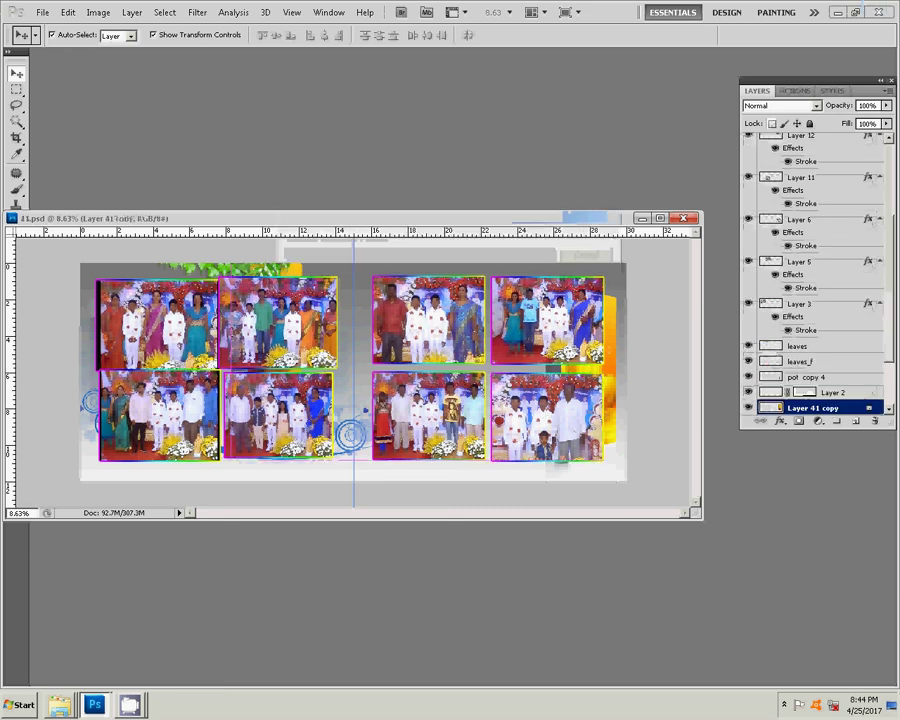
drag(580, 430, 353, 431)
key(ctrl+j)
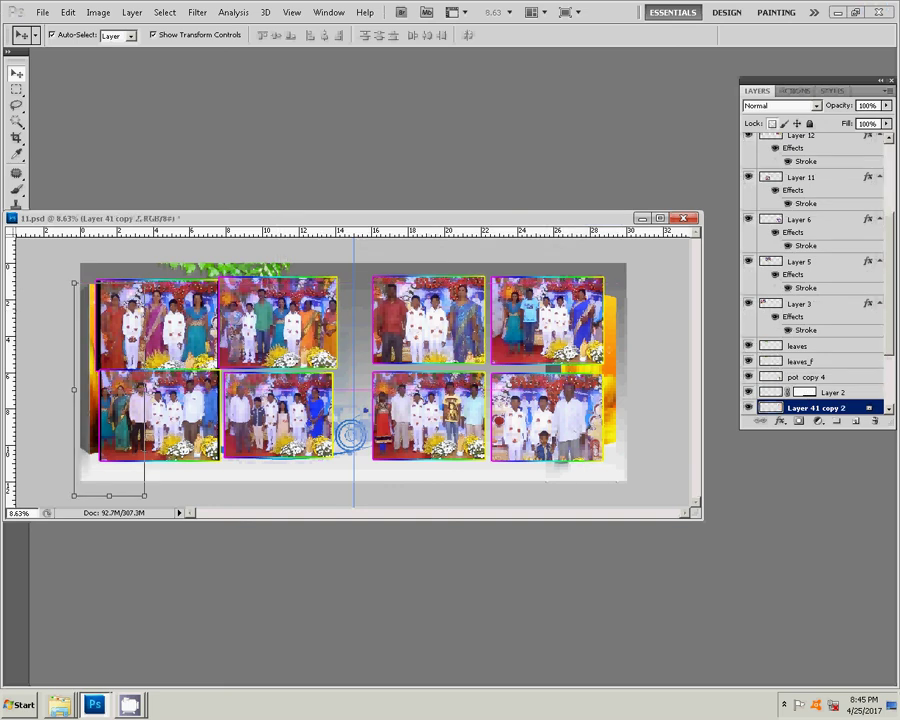
key(alt+bracketleft)
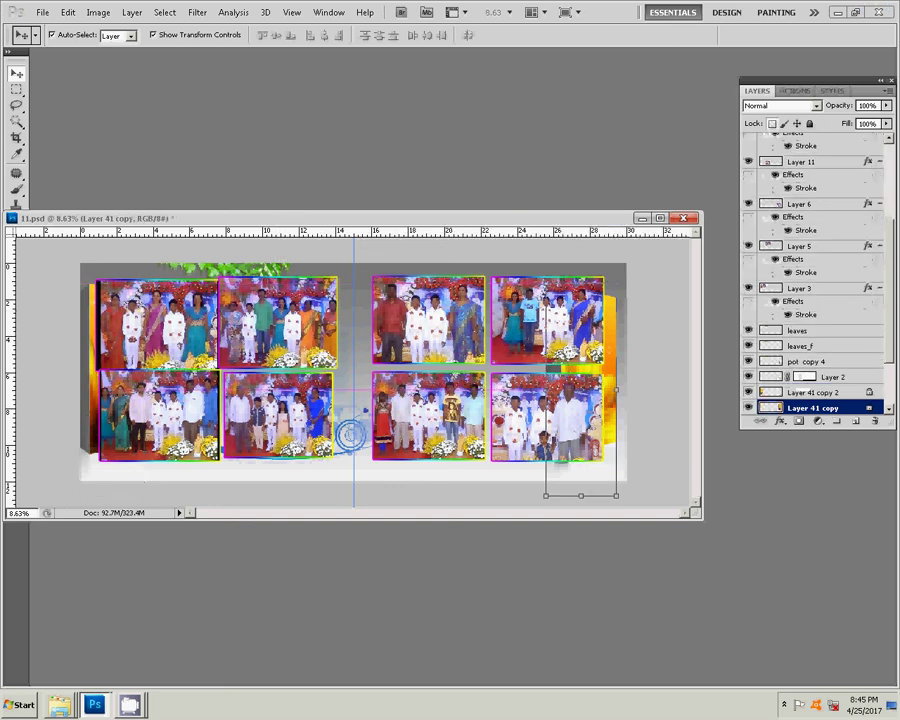
key(ctrl+t)
right_click(605, 342)
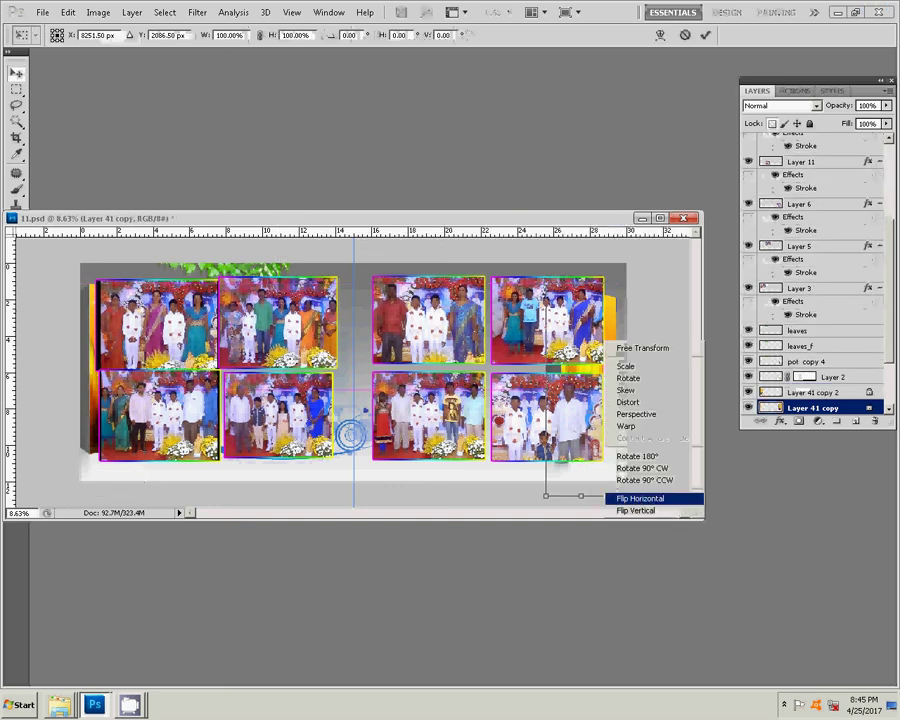
click(640, 498)
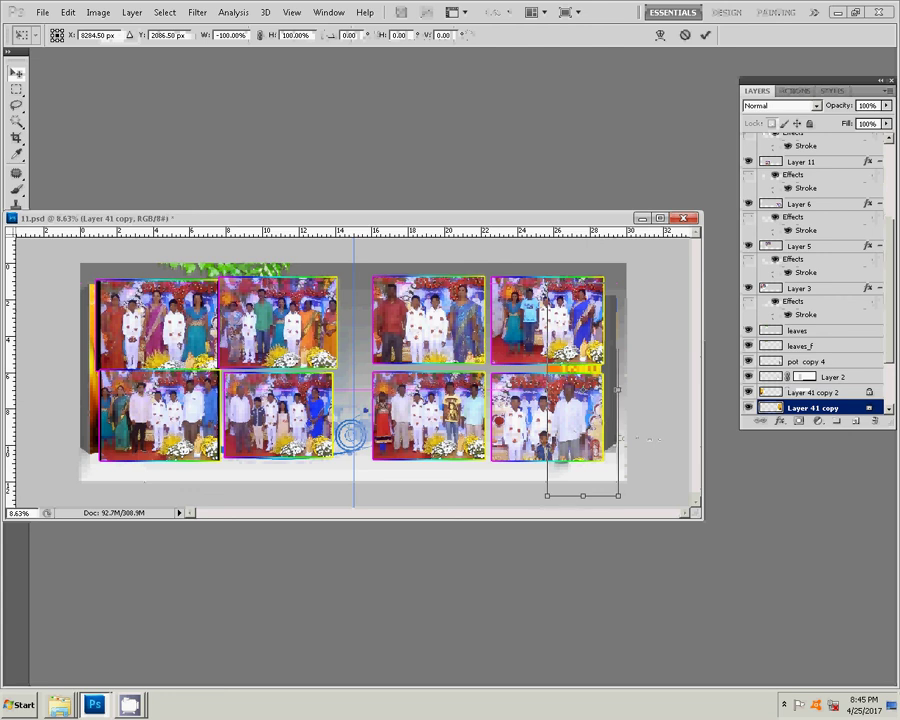
key(shift+Right)
key(shift+Right)
key(shift+Right)
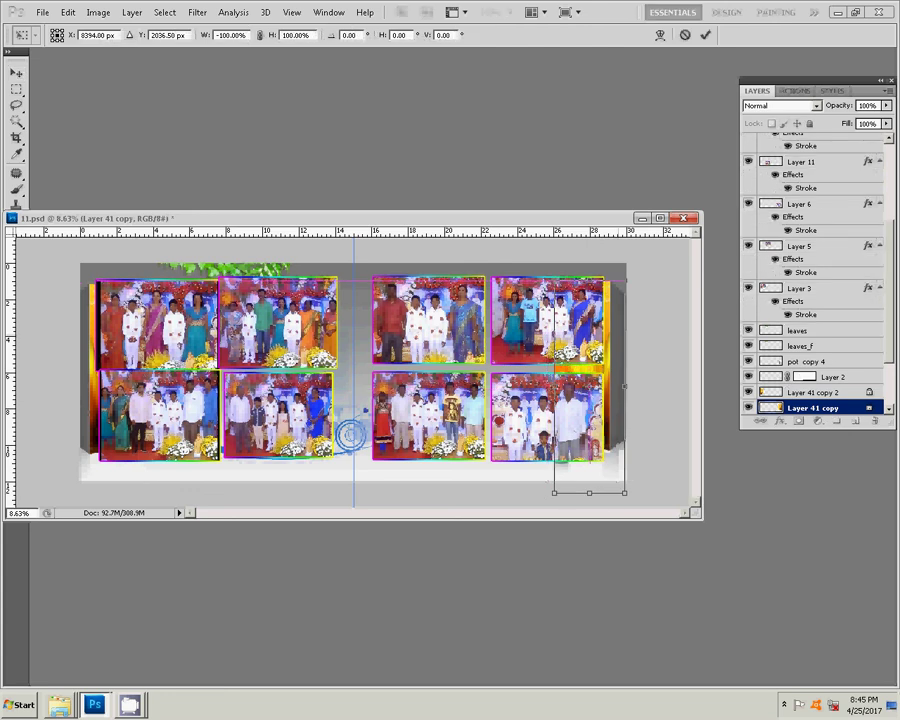
key(shift+Right)
key(Return)
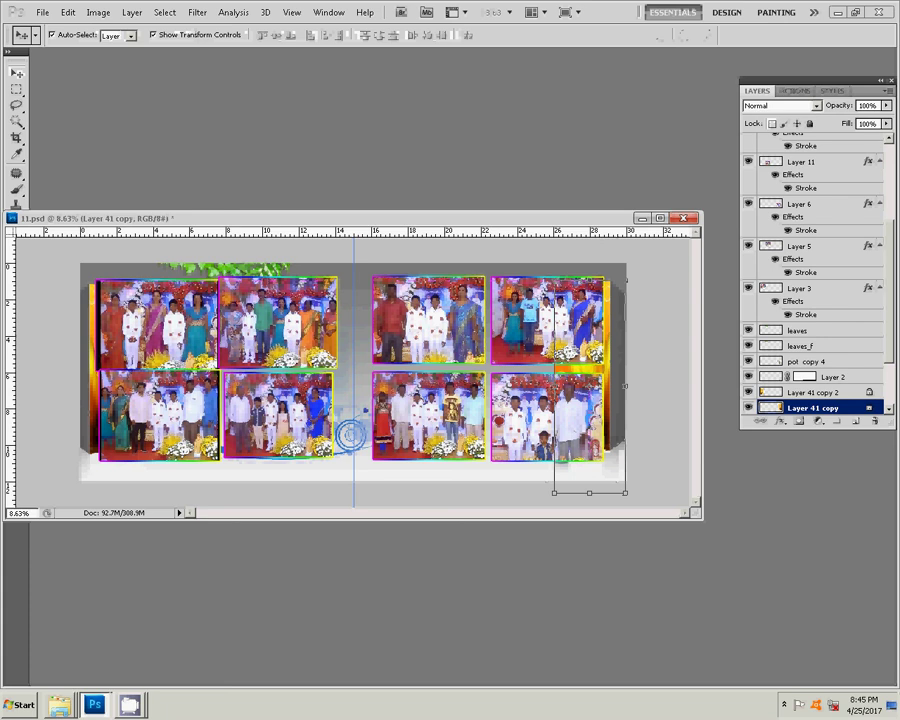
- Close 11.psd without saving further changes
key(ctrl+w)
key(n)
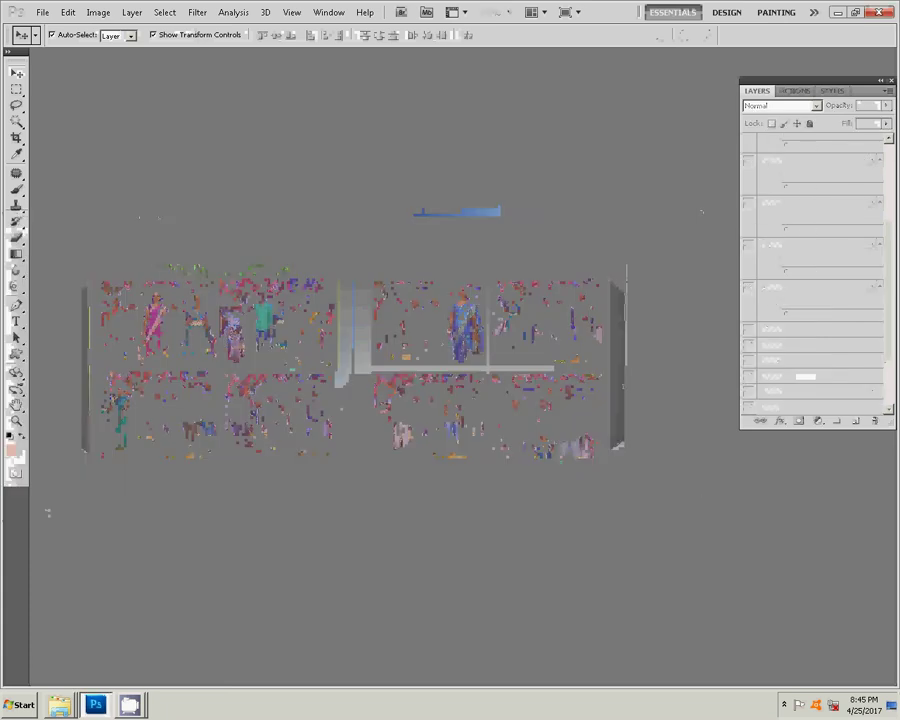
click(129, 705)
click(115, 651)
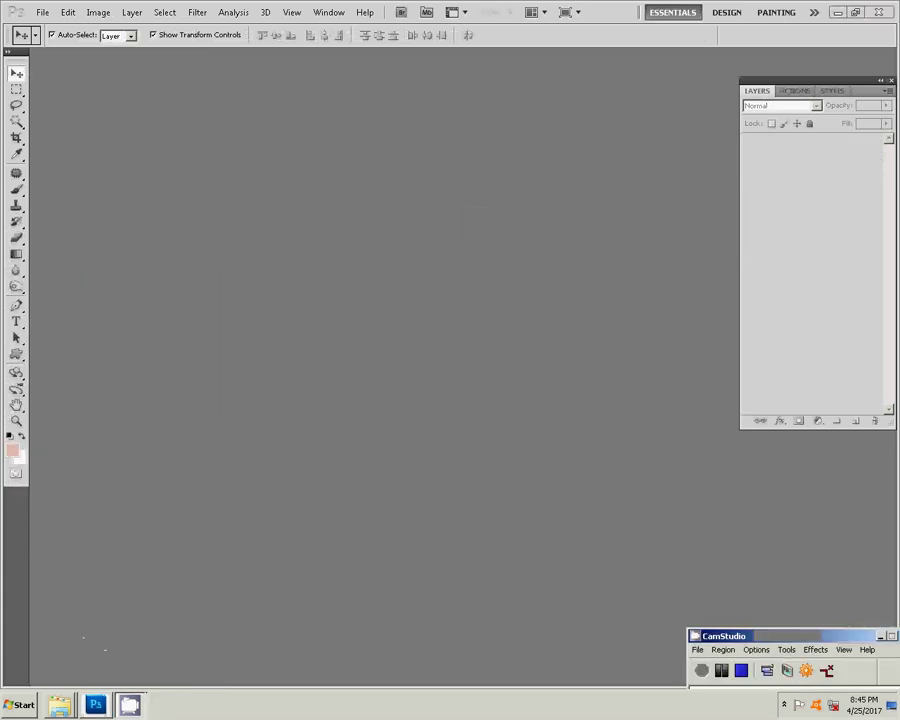